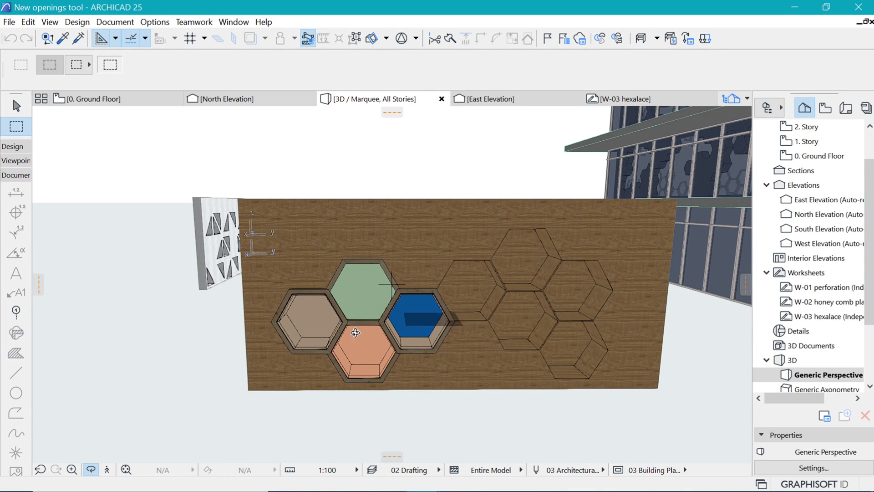
Examine the wooden wall's hexagonal niches, the perforated panel and the honeycomb facade from several angles in the 3D view
{"action": "left_click_drag", "start_coordinate": [356, 332], "coordinate": [474, 365]}
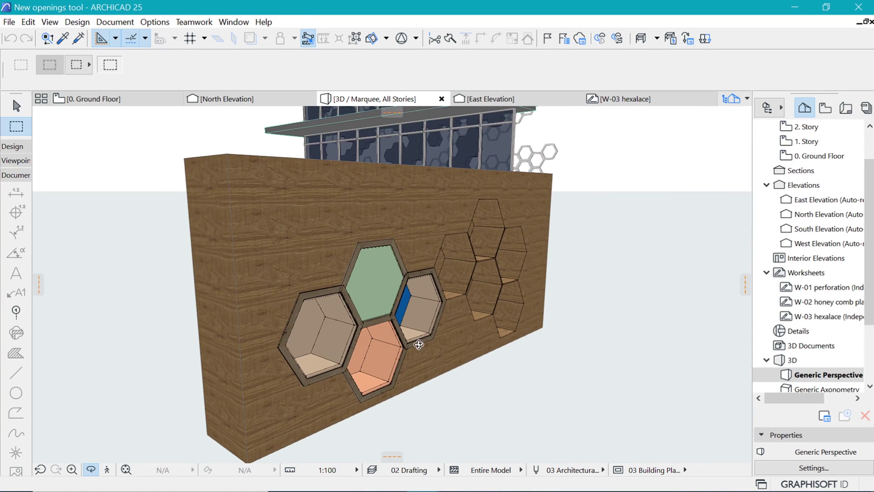
{"action": "left_click_drag", "start_coordinate": [473, 298], "coordinate": [229, 313]}
{"action": "scroll", "coordinate": [234, 320], "scroll_direction": "down", "scroll_amount": 5}
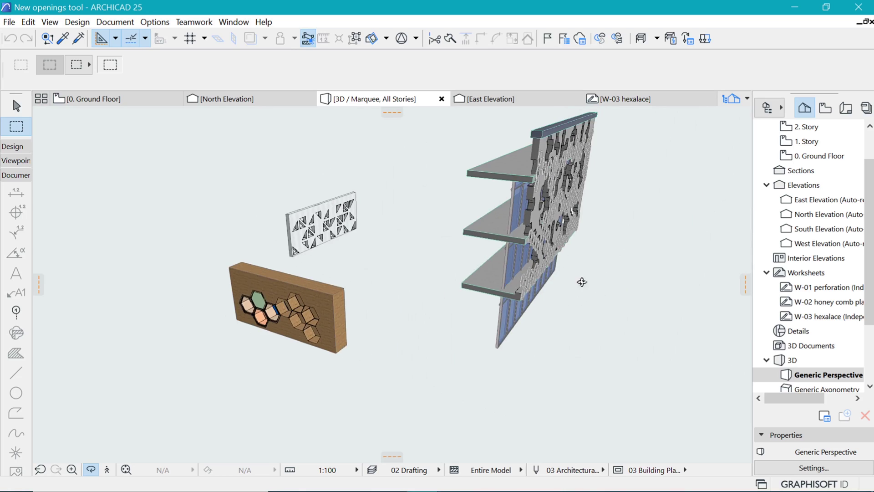
{"action": "left_click_drag", "start_coordinate": [581, 281], "coordinate": [532, 154]}
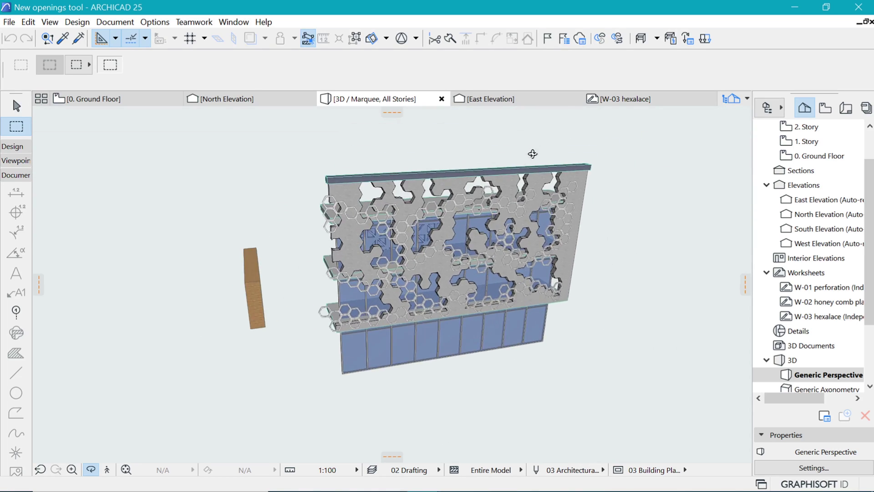
{"action": "scroll", "coordinate": [406, 281], "scroll_direction": "up", "scroll_amount": 4}
{"action": "left_click_drag", "start_coordinate": [406, 281], "coordinate": [581, 311]}
{"action": "scroll", "coordinate": [588, 313], "scroll_direction": "down", "scroll_amount": 5}
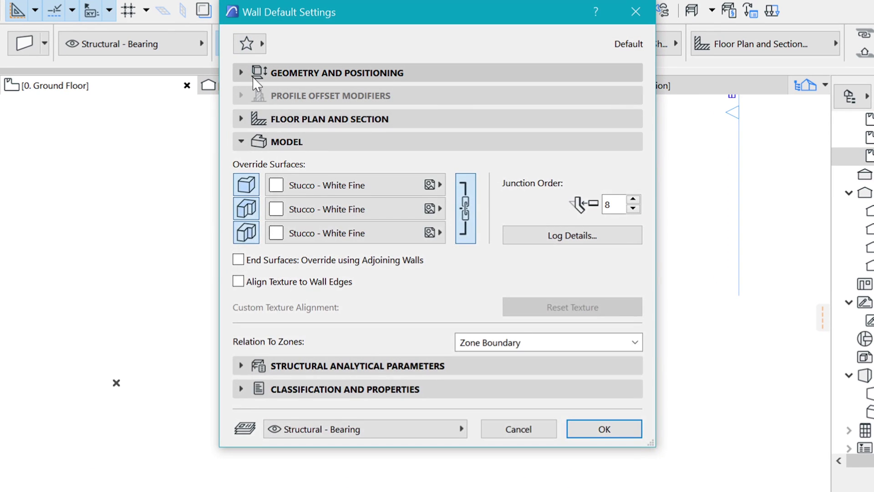
Set the default wall thickness to 200 and draw a horizontal wall above the South Elevation marker on the ground floor
{"action": "left_click", "coordinate": [301, 91]}
{"action": "left_click", "coordinate": [446, 113]}
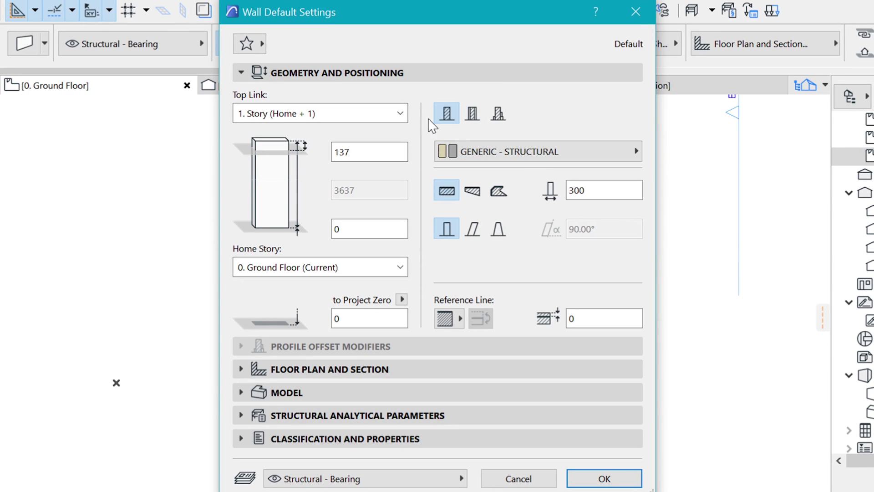
{"action": "double_click", "coordinate": [578, 191]}
{"action": "type", "text": "200"}
{"action": "left_click", "coordinate": [311, 403]}
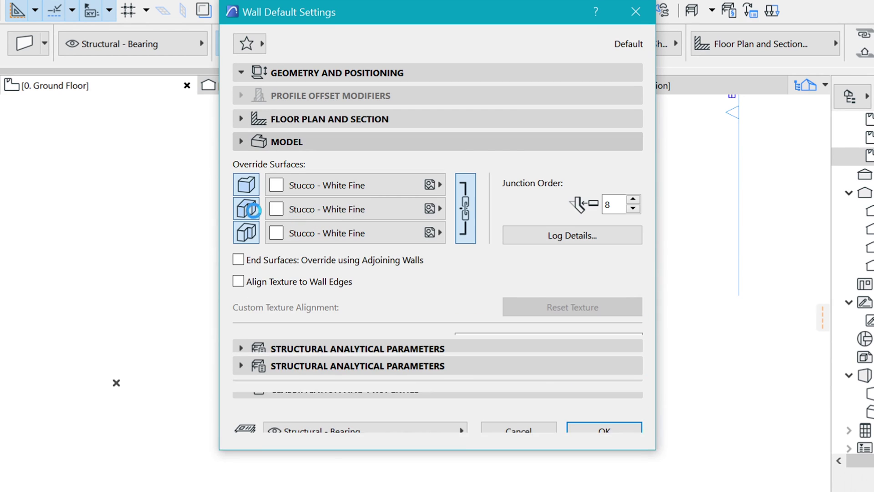
{"action": "left_click", "coordinate": [605, 429]}
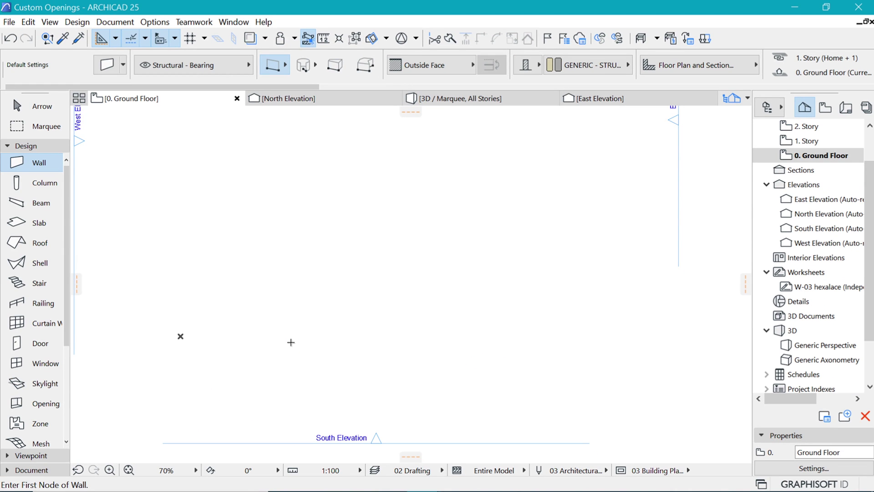
{"action": "left_click", "coordinate": [292, 338]}
{"action": "left_click", "coordinate": [463, 337]}
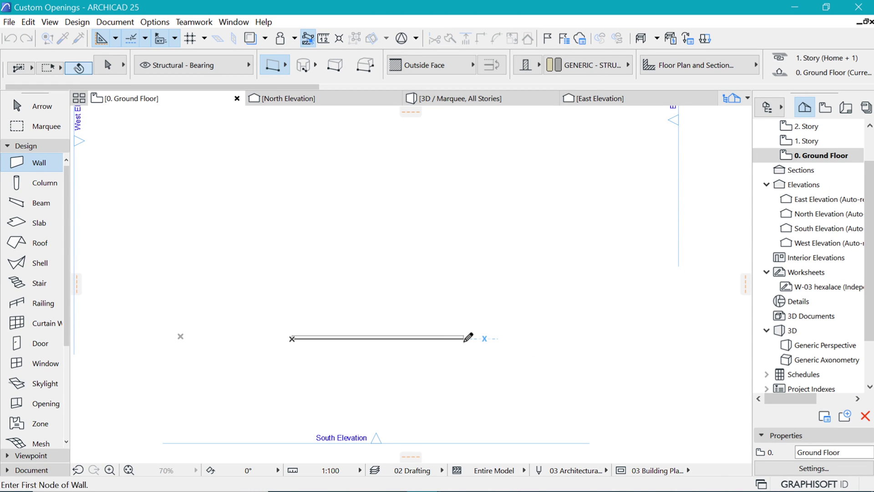
Give the South Elevation marker a limited range and pull its far boundary to just behind the new wall
{"action": "key", "text": "shift"}
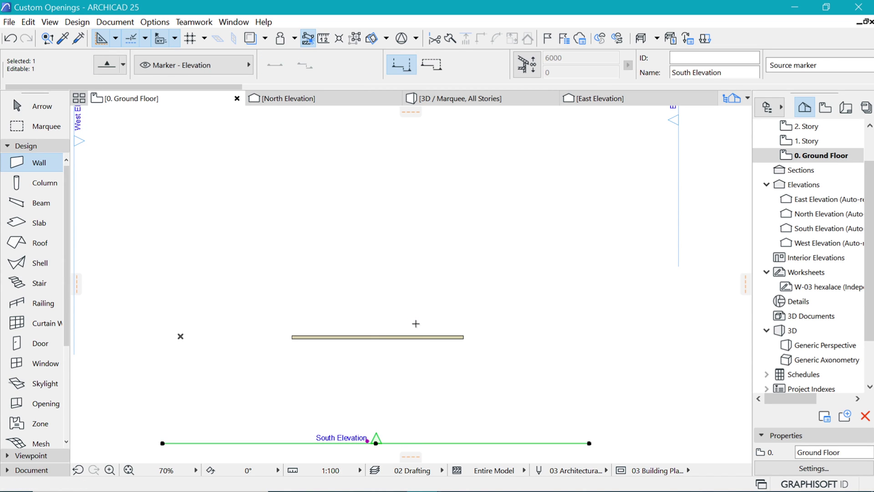
{"action": "left_click", "coordinate": [438, 69]}
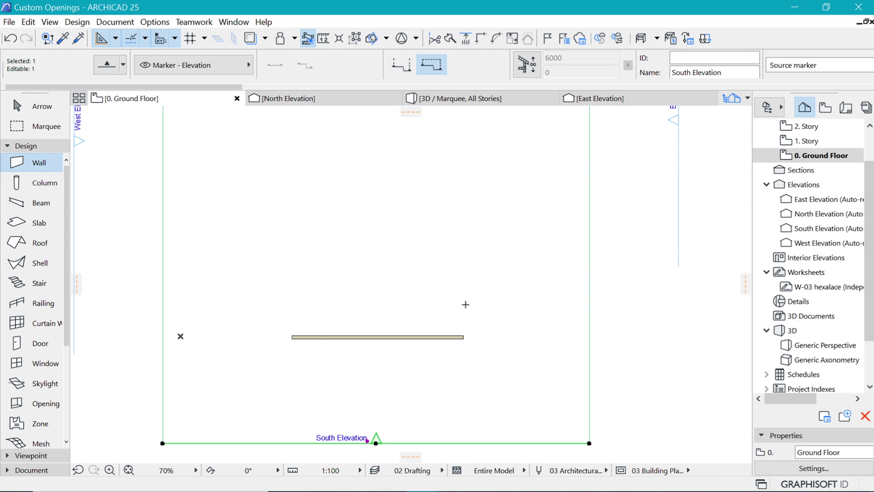
{"action": "scroll", "coordinate": [465, 304], "scroll_direction": "down", "scroll_amount": 5}
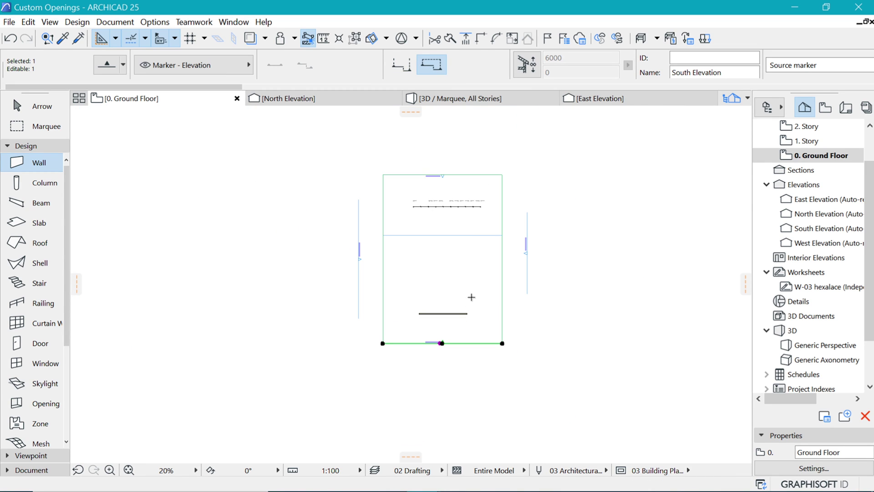
{"action": "left_click", "coordinate": [477, 175]}
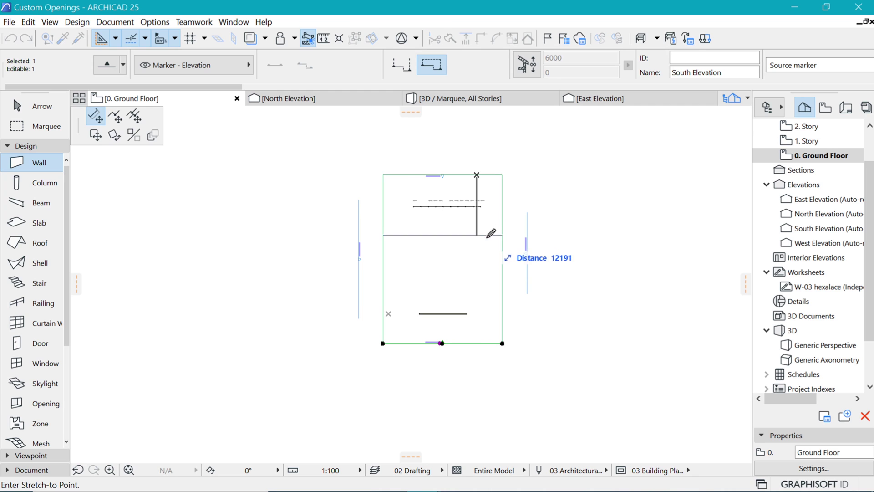
{"action": "scroll", "coordinate": [491, 237], "scroll_direction": "up", "scroll_amount": 1}
{"action": "left_click", "coordinate": [448, 319]}
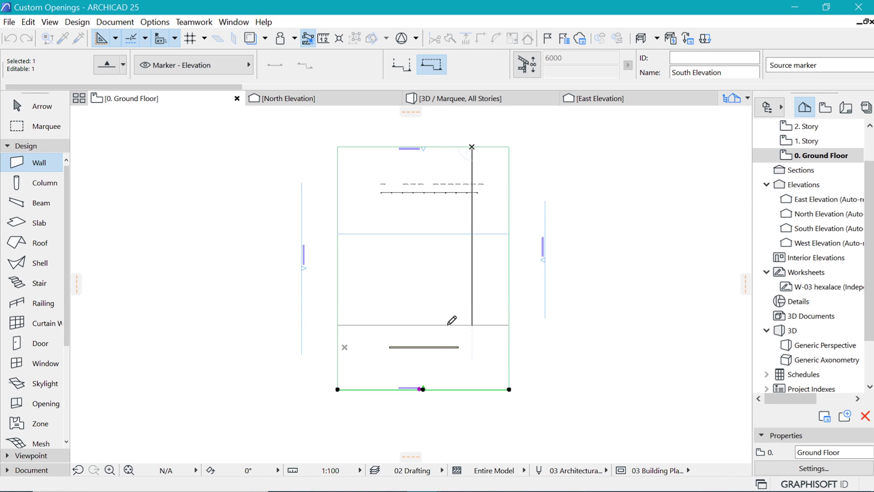
{"action": "scroll", "coordinate": [439, 351], "scroll_direction": "up", "scroll_amount": 2}
{"action": "scroll", "coordinate": [431, 287], "scroll_direction": "up", "scroll_amount": 2}
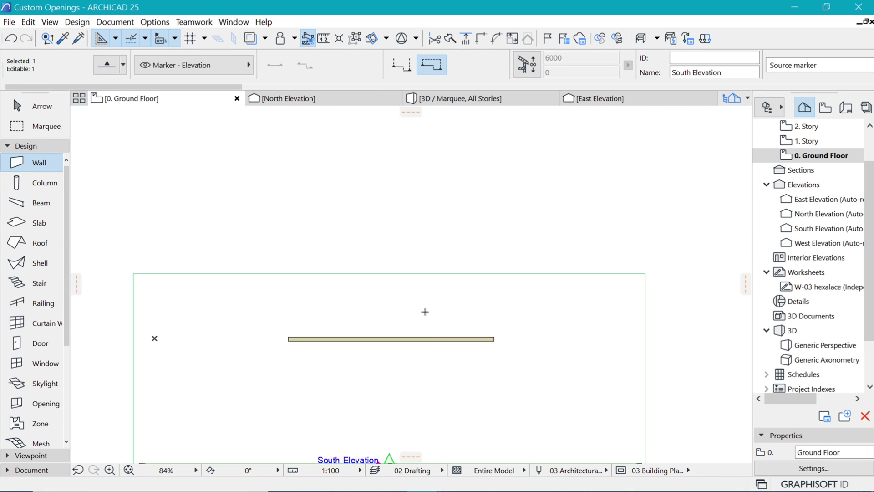
{"action": "scroll", "coordinate": [425, 311], "scroll_direction": "down", "scroll_amount": 1}
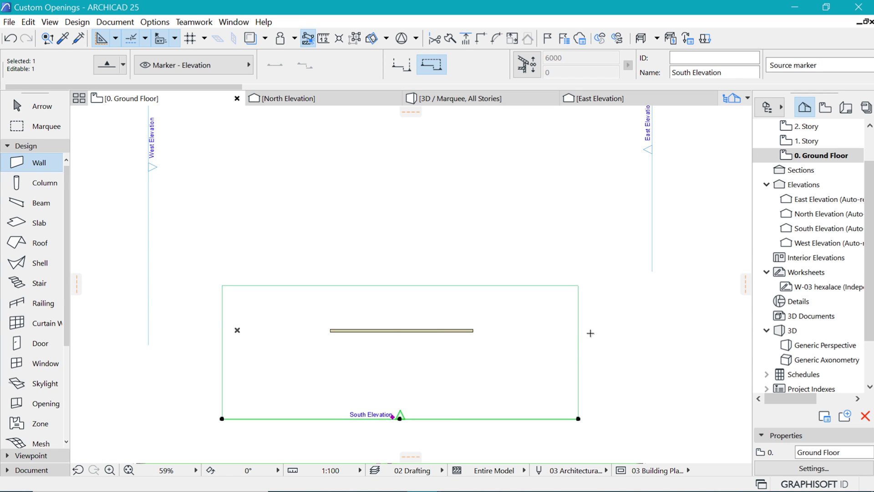
Open the South Elevation in a new tab and turn off its trace reference
{"action": "right_click", "coordinate": [611, 320]}
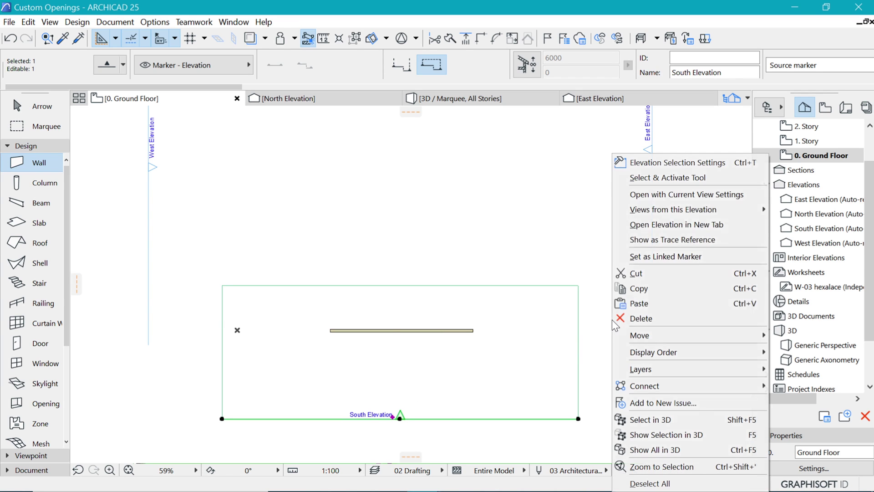
{"action": "left_click", "coordinate": [660, 224]}
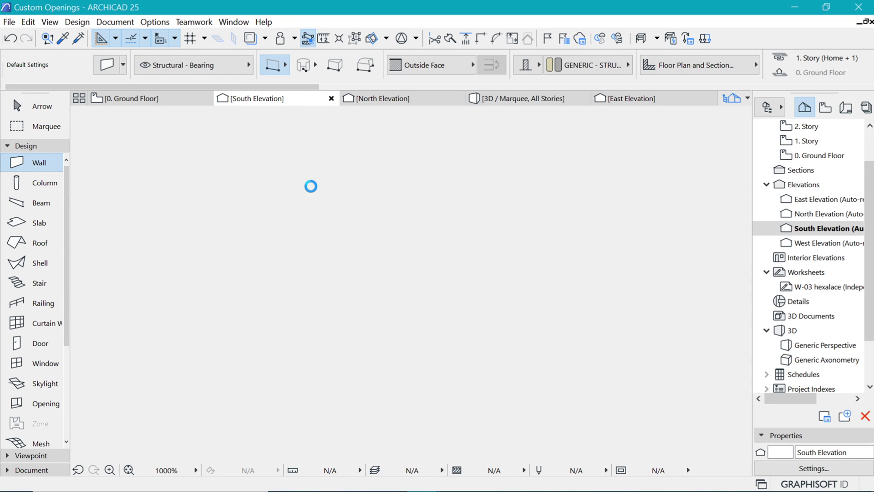
{"action": "scroll", "coordinate": [590, 309], "scroll_direction": "down", "scroll_amount": 4}
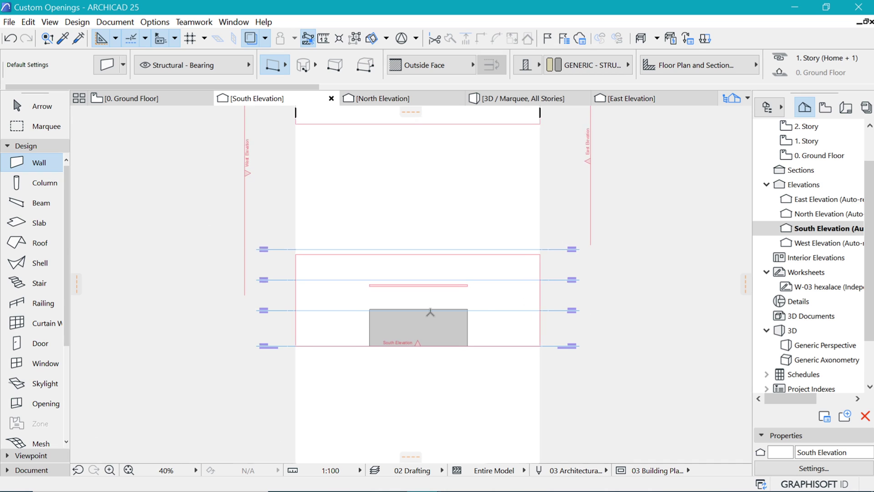
{"action": "scroll", "coordinate": [429, 312], "scroll_direction": "up", "scroll_amount": 5}
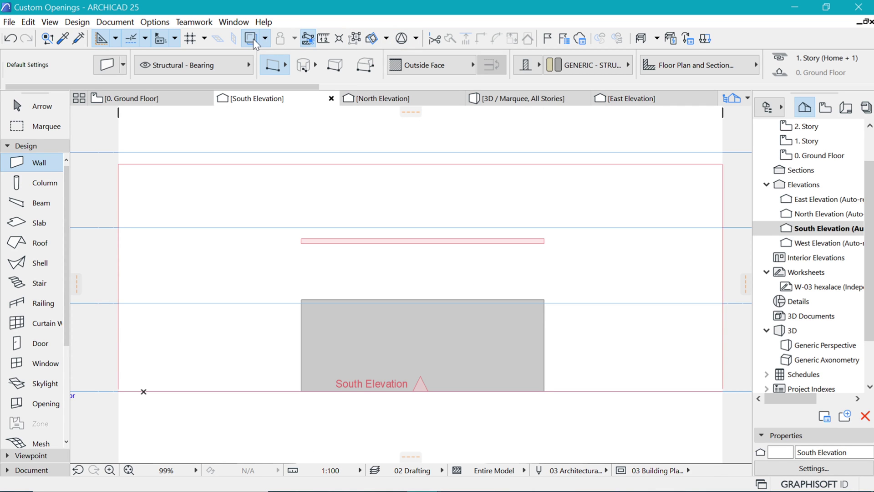
{"action": "left_click", "coordinate": [251, 39]}
{"action": "scroll", "coordinate": [403, 334], "scroll_direction": "up", "scroll_amount": 1}
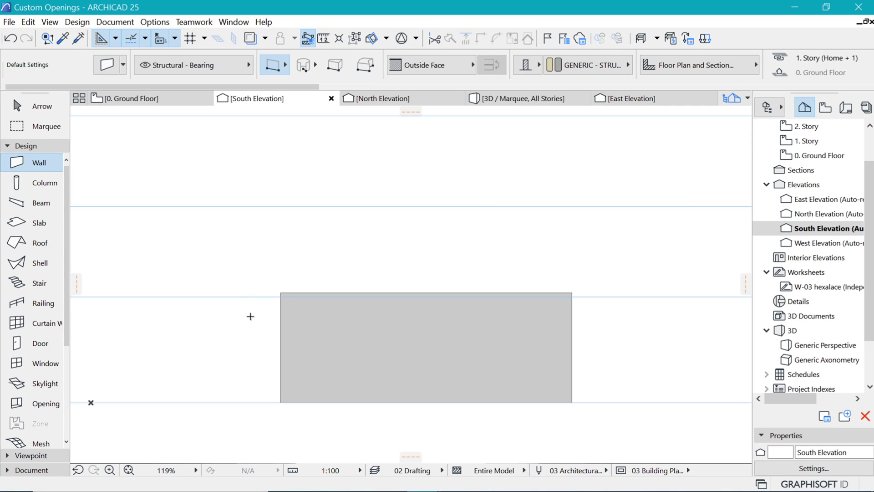
{"action": "scroll", "coordinate": [396, 351], "scroll_direction": "up", "scroll_amount": 2}
{"action": "scroll", "coordinate": [455, 227], "scroll_direction": "down", "scroll_amount": 1}
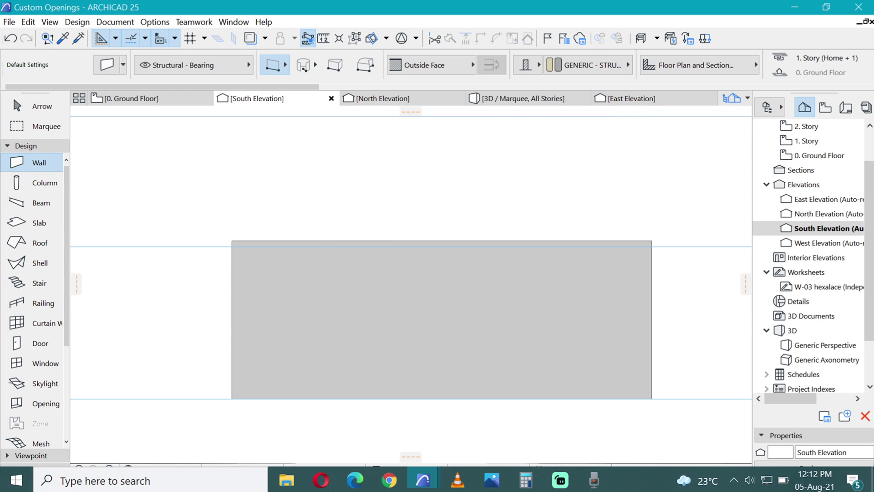
Create an independent worksheet with reference ID W-04 named "triangular openings"
{"action": "left_click", "coordinate": [286, 478]}
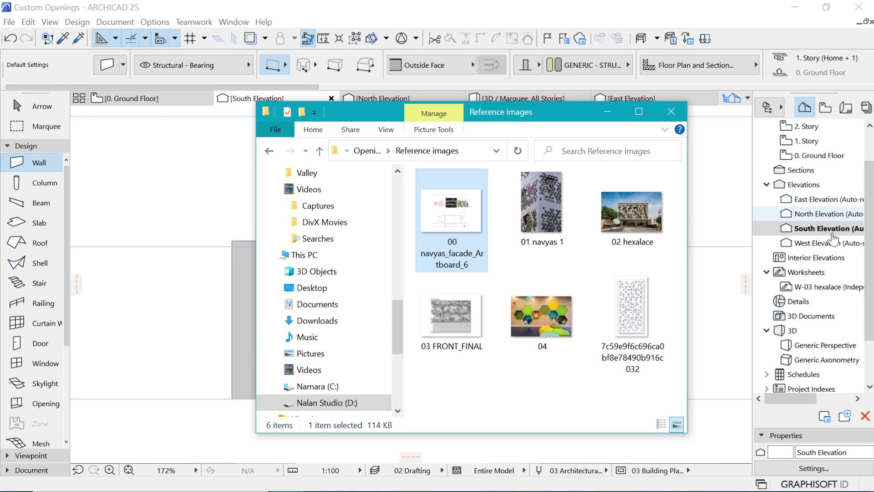
{"action": "left_click", "coordinate": [751, 203]}
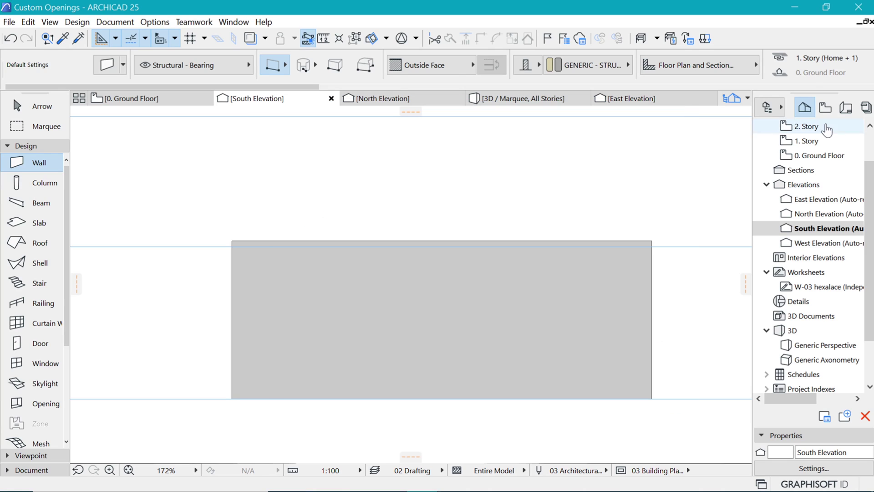
{"action": "left_click", "coordinate": [808, 286]}
{"action": "right_click", "coordinate": [806, 272]}
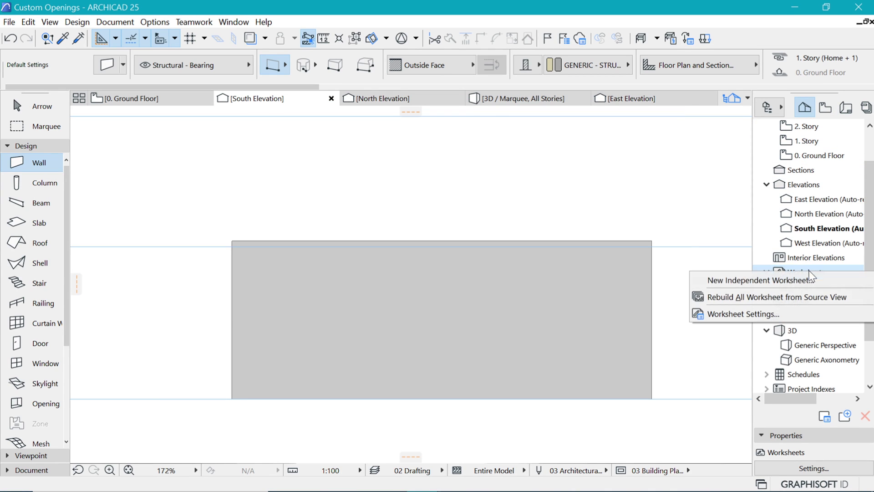
{"action": "left_click", "coordinate": [733, 280]}
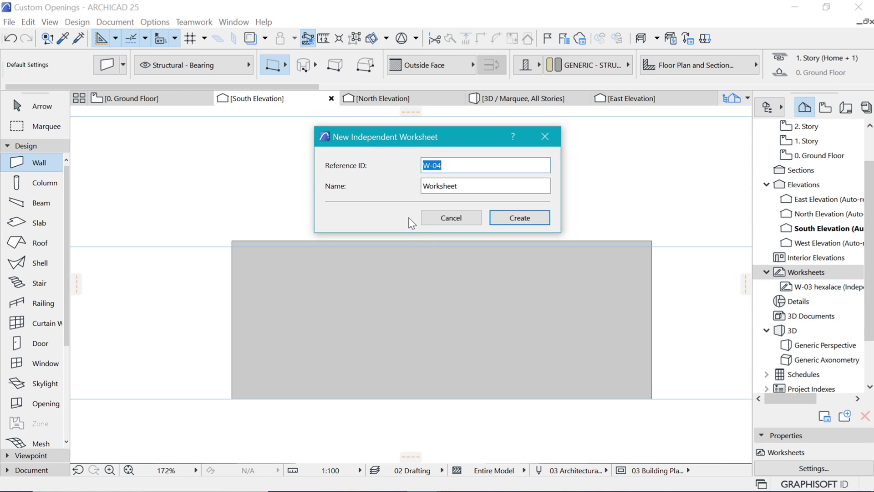
{"action": "key", "text": "Tab"}
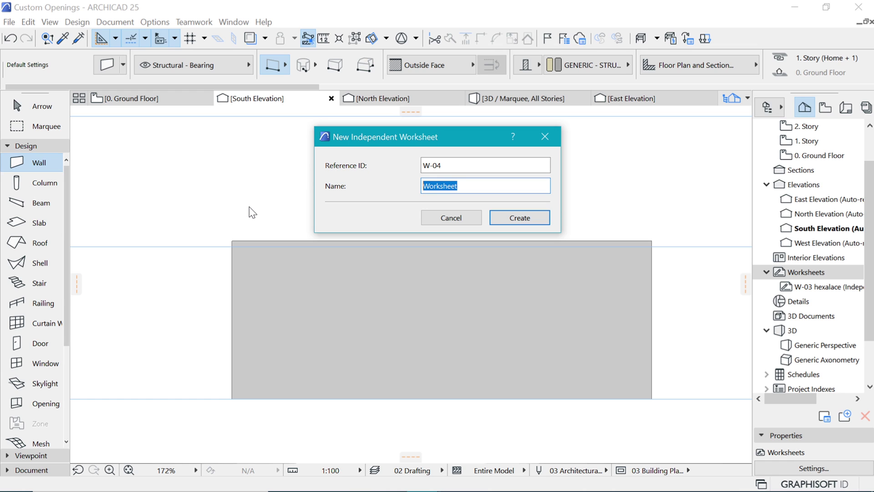
{"action": "type", "text": "triangular openings"}
{"action": "left_click", "coordinate": [518, 219]}
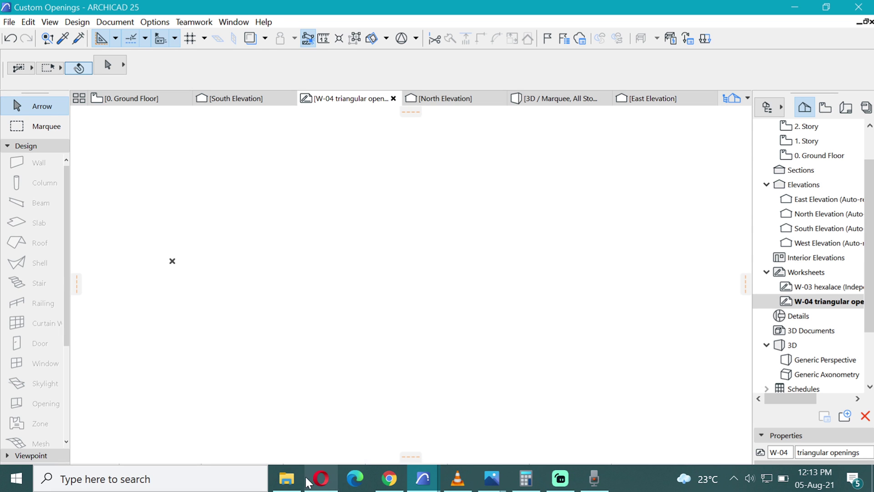
Place the triangular pattern image 7c59e9f6c696ca0bf8e78490b916c032 from the Reference images folder on the worksheet
{"action": "left_click", "coordinate": [286, 480]}
{"action": "left_click", "coordinate": [640, 302]}
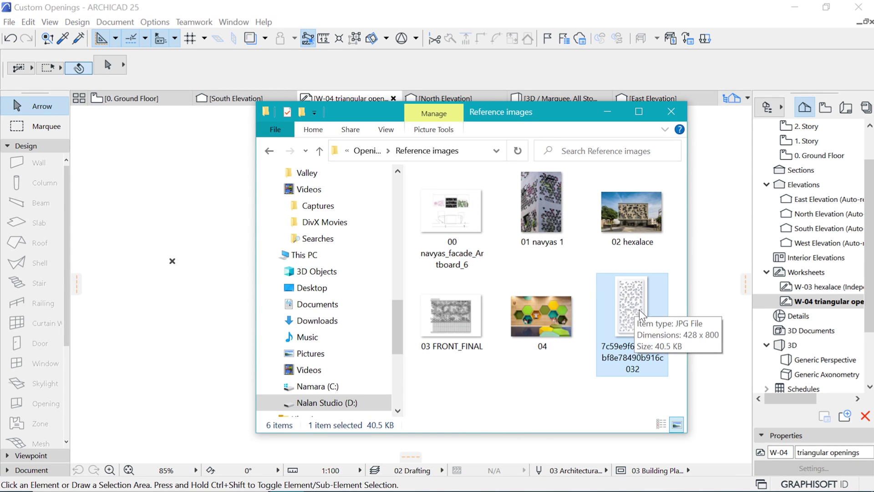
{"action": "left_click_drag", "start_coordinate": [639, 310], "coordinate": [214, 225]}
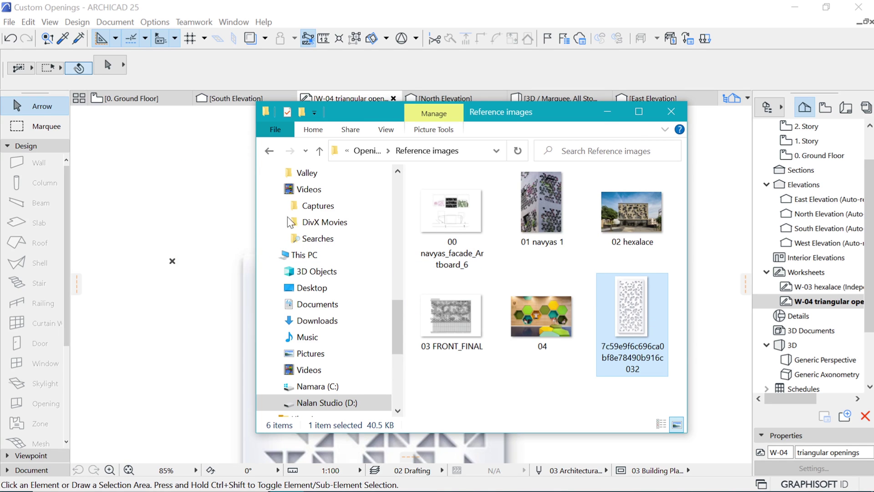
{"action": "left_click", "coordinate": [608, 113]}
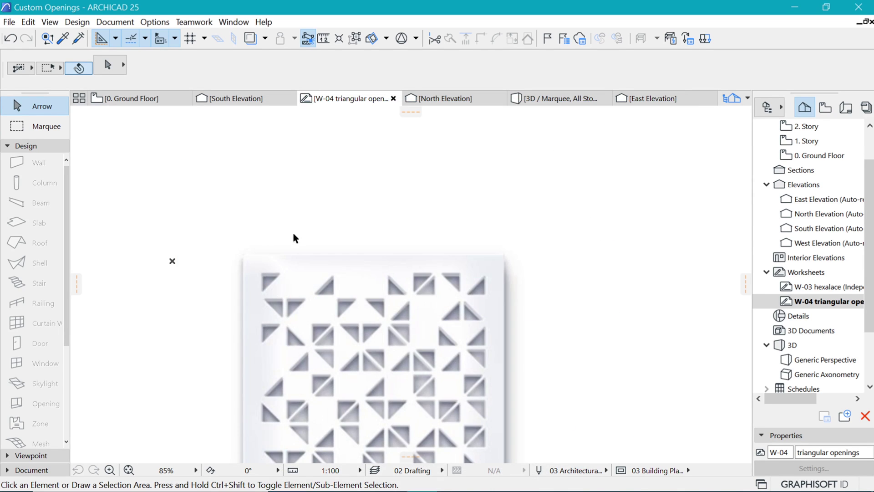
Select the pattern image and move it toward the worksheet origin, gripping the outer lower corner of its lower-left triangle
{"action": "left_click", "coordinate": [378, 224]}
{"action": "scroll", "coordinate": [456, 208], "scroll_direction": "down", "scroll_amount": 4}
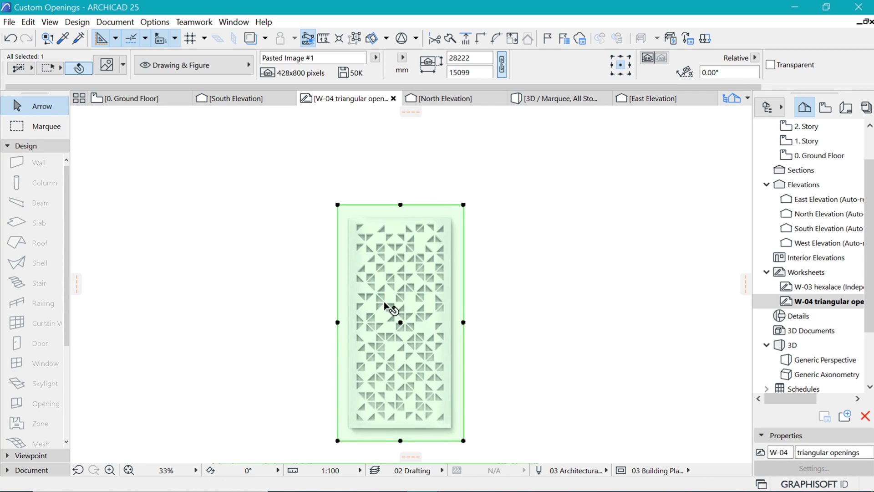
{"action": "scroll", "coordinate": [387, 378], "scroll_direction": "up", "scroll_amount": 5}
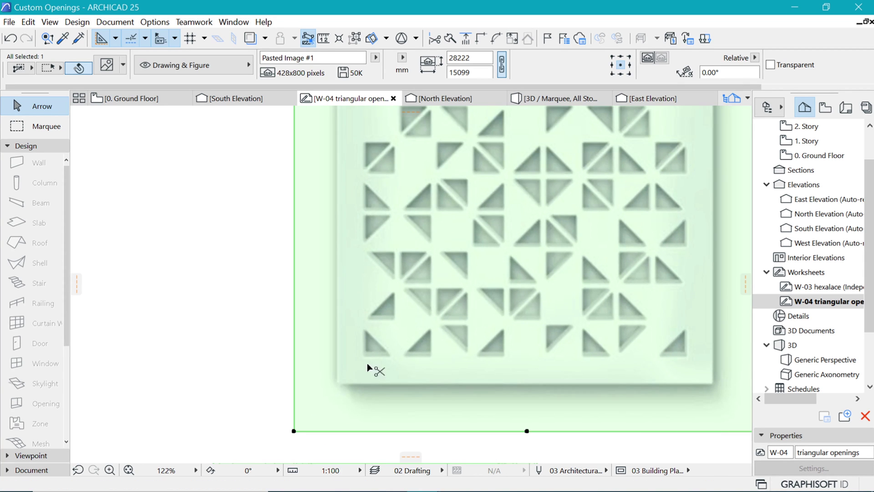
{"action": "key", "text": "ctrl+d"}
{"action": "left_click", "coordinate": [366, 356]}
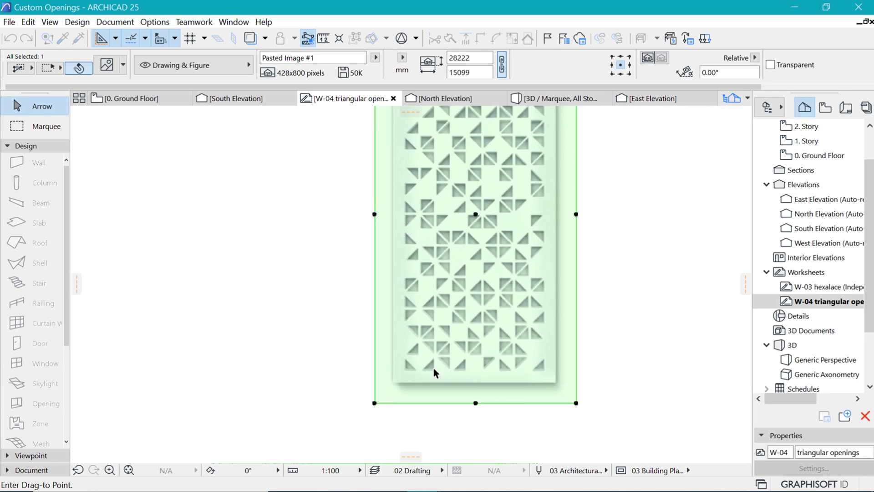
{"action": "scroll", "coordinate": [434, 368], "scroll_direction": "down", "scroll_amount": 3}
{"action": "scroll", "coordinate": [409, 298], "scroll_direction": "up", "scroll_amount": 4}
{"action": "left_click", "coordinate": [393, 280]}
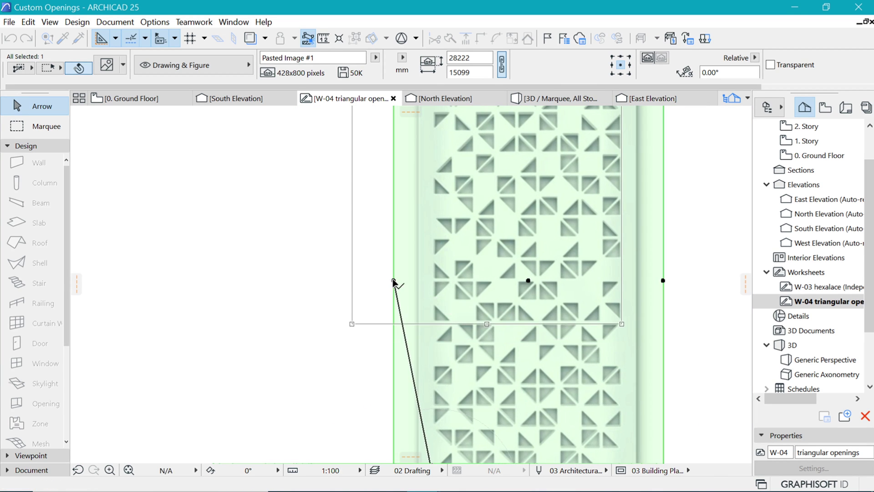
{"action": "scroll", "coordinate": [409, 360], "scroll_direction": "down", "scroll_amount": 3}
{"action": "scroll", "coordinate": [398, 321], "scroll_direction": "up", "scroll_amount": 3}
Move the image again so the lower-left triangle's outer corner sits exactly on the worksheet origin, leaving the image deselected
{"action": "key", "text": "ctrl+d"}
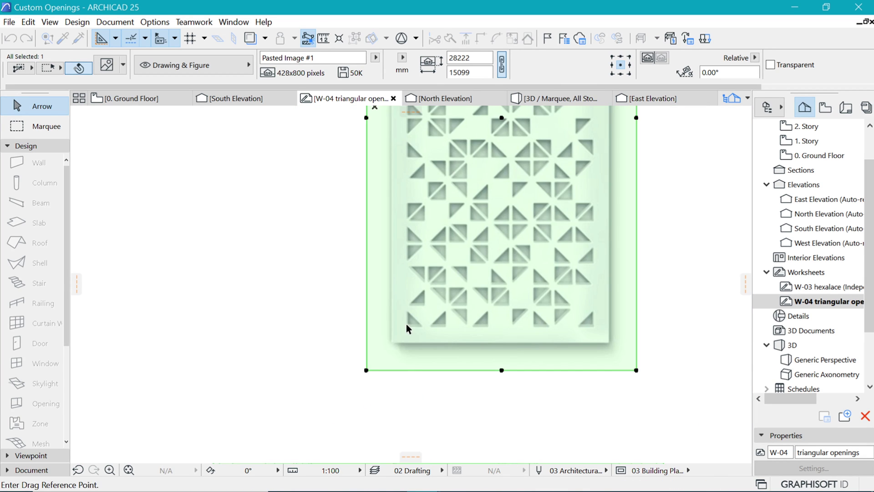
{"action": "left_click", "coordinate": [408, 324]}
{"action": "scroll", "coordinate": [419, 346], "scroll_direction": "down", "scroll_amount": 3}
{"action": "scroll", "coordinate": [399, 298], "scroll_direction": "up", "scroll_amount": 3}
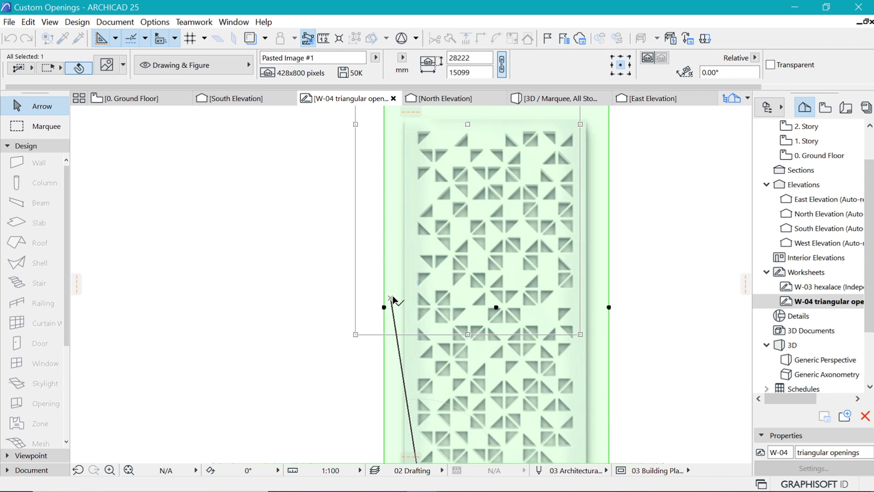
{"action": "left_click", "coordinate": [392, 298]}
{"action": "scroll", "coordinate": [427, 255], "scroll_direction": "up", "scroll_amount": 4}
{"action": "key", "text": "Escape"}
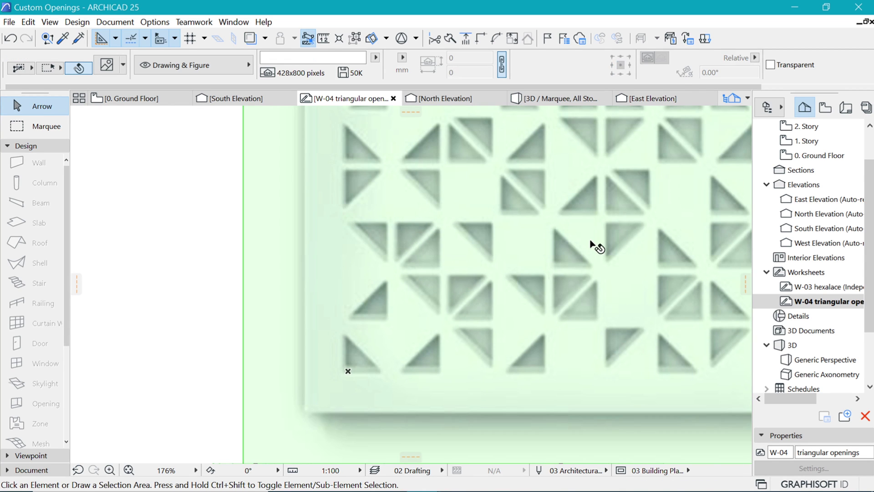
{"action": "key", "text": "Escape"}
Draw a vertical guide line upward from the worksheet origin along the pattern's first column of triangles
{"action": "left_click", "coordinate": [40, 147]}
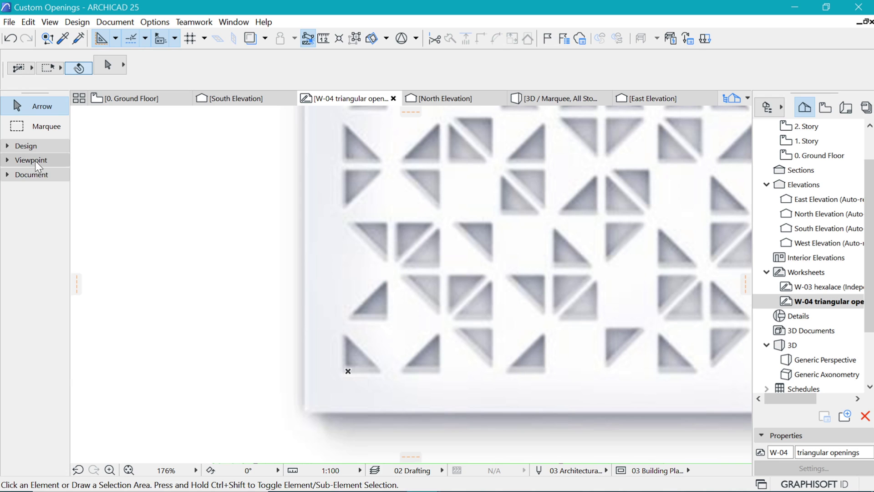
{"action": "left_click", "coordinate": [35, 160]}
{"action": "left_click", "coordinate": [34, 141]}
{"action": "left_click", "coordinate": [34, 140]}
{"action": "left_click", "coordinate": [33, 161]}
{"action": "left_click", "coordinate": [34, 160]}
{"action": "left_click", "coordinate": [31, 176]}
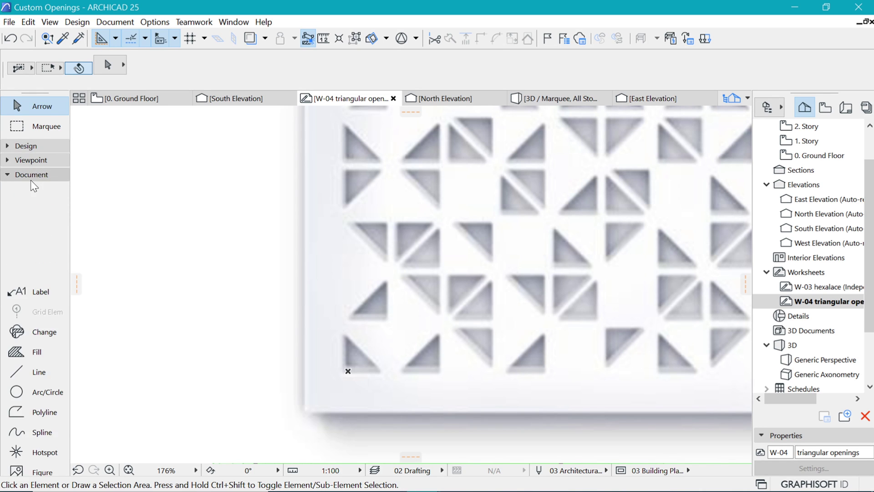
{"action": "left_click", "coordinate": [45, 392]}
{"action": "left_click", "coordinate": [38, 372]}
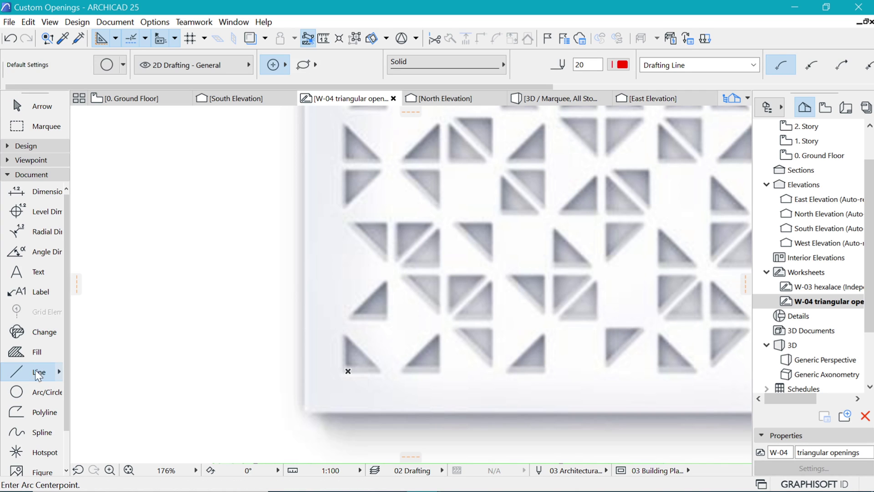
{"action": "scroll", "coordinate": [347, 410], "scroll_direction": "down", "scroll_amount": 3}
{"action": "left_click", "coordinate": [347, 404]}
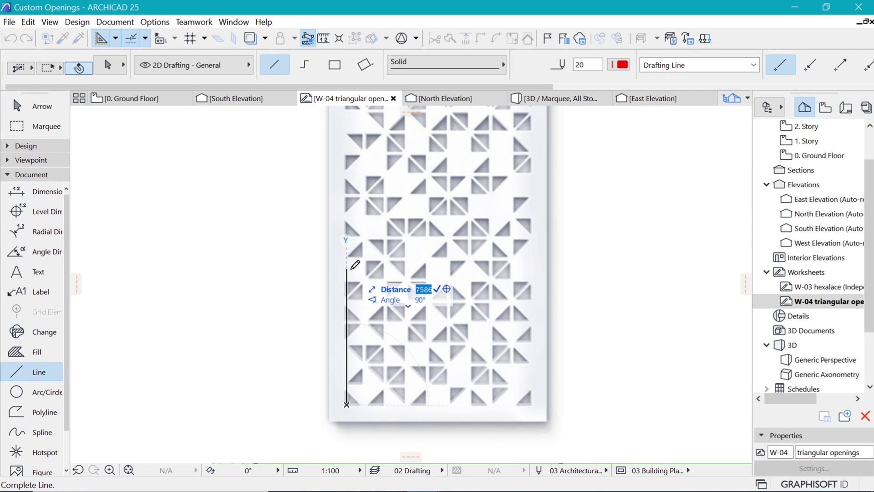
{"action": "key", "text": "Return"}
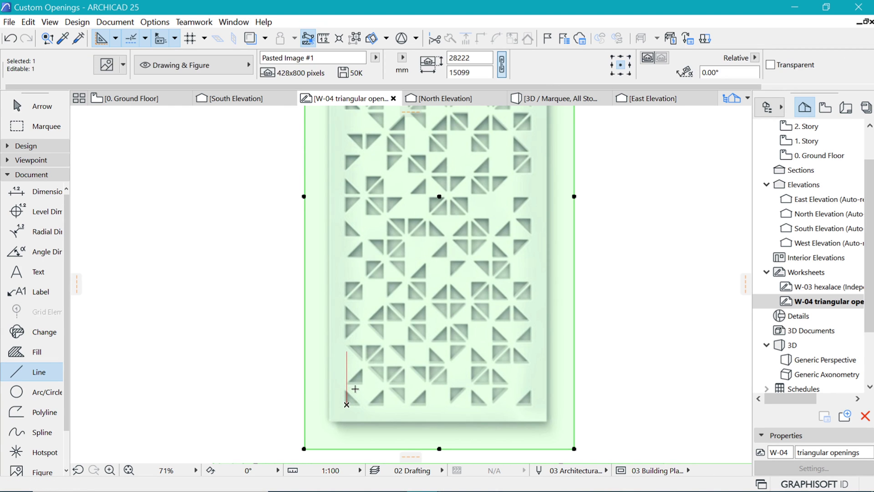
Resize the image graphically about the guide line's lower end, scaling the top of the third triangle row from the bottom to the line's upper end
{"action": "key", "text": "ctrl+k"}
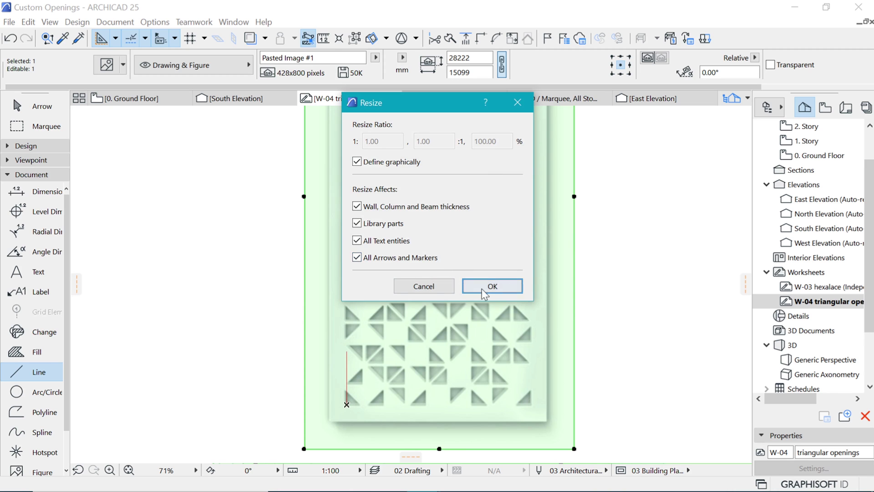
{"action": "left_click", "coordinate": [492, 286]}
{"action": "scroll", "coordinate": [361, 396], "scroll_direction": "up", "scroll_amount": 4}
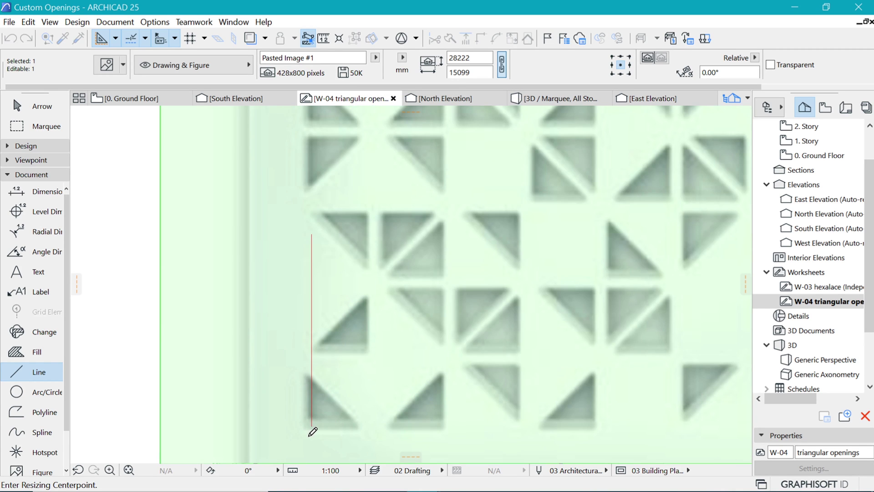
{"action": "scroll", "coordinate": [313, 432], "scroll_direction": "up", "scroll_amount": 2}
{"action": "left_click", "coordinate": [313, 418]}
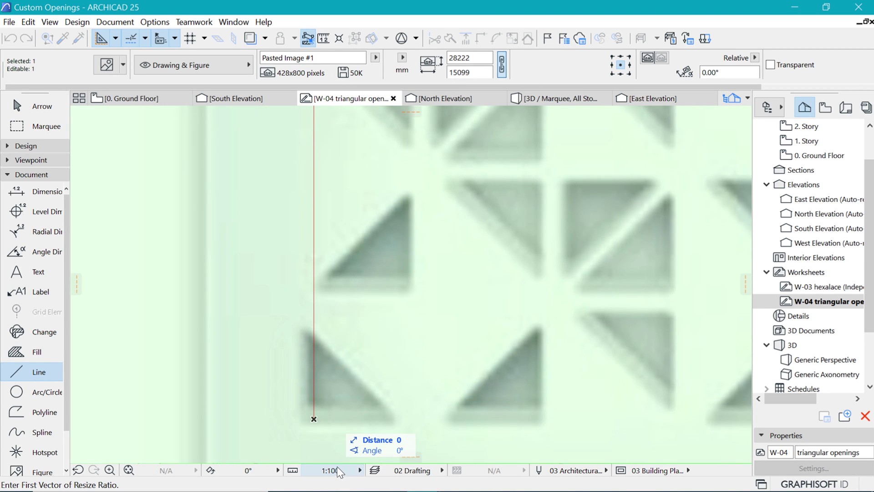
{"action": "scroll", "coordinate": [327, 438], "scroll_direction": "down", "scroll_amount": 3}
{"action": "scroll", "coordinate": [325, 305], "scroll_direction": "up", "scroll_amount": 3}
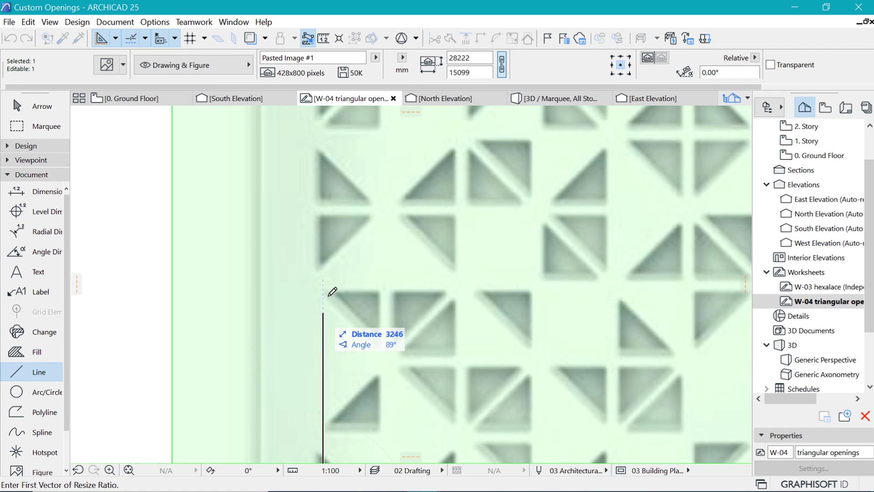
{"action": "left_click", "coordinate": [338, 288]}
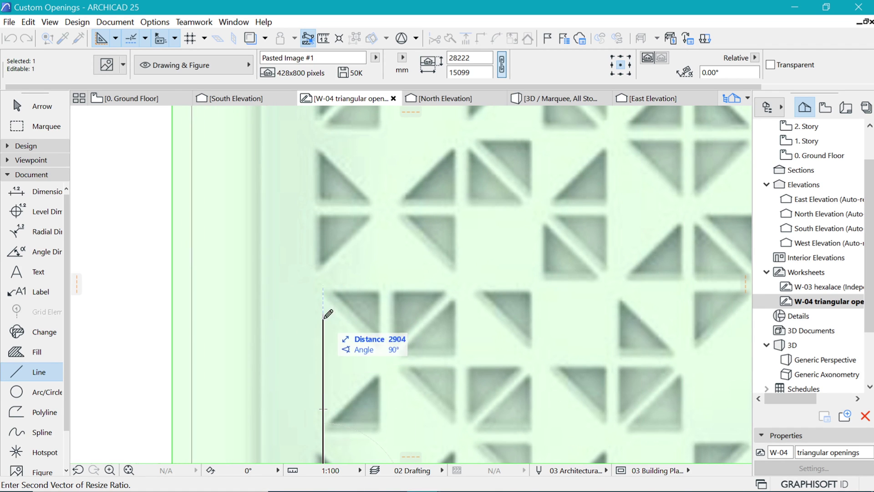
{"action": "left_click", "coordinate": [338, 323]}
{"action": "scroll", "coordinate": [351, 313], "scroll_direction": "down", "scroll_amount": 4}
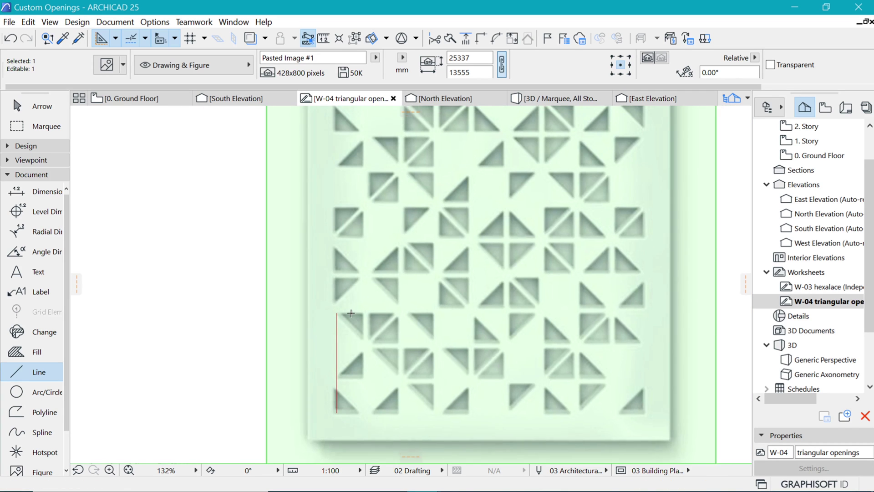
{"action": "scroll", "coordinate": [331, 355], "scroll_direction": "down", "scroll_amount": 4}
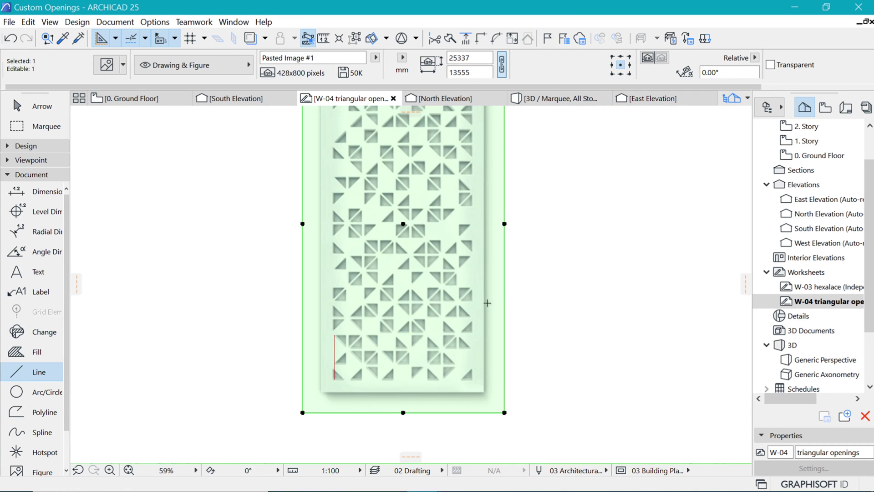
{"action": "key", "text": "Escape"}
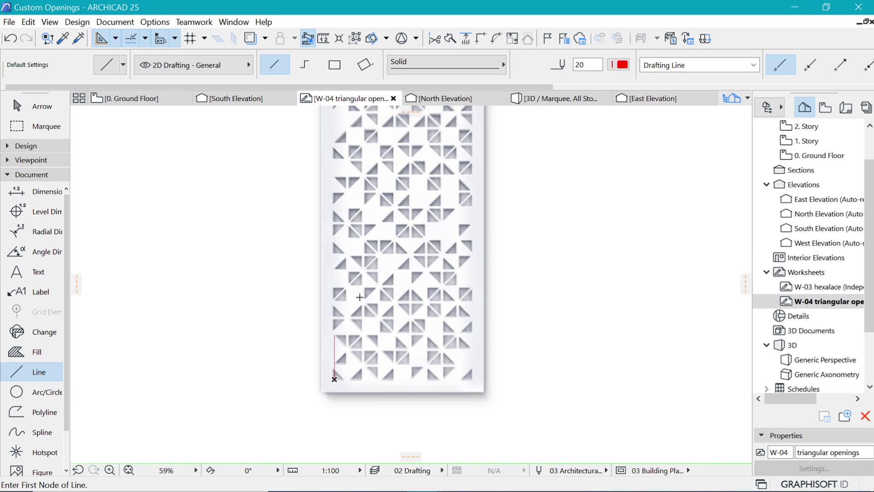
Set the W-04 triangular openings worksheet to show as trace reference and display the trace in the South Elevation
{"action": "right_click", "coordinate": [822, 301]}
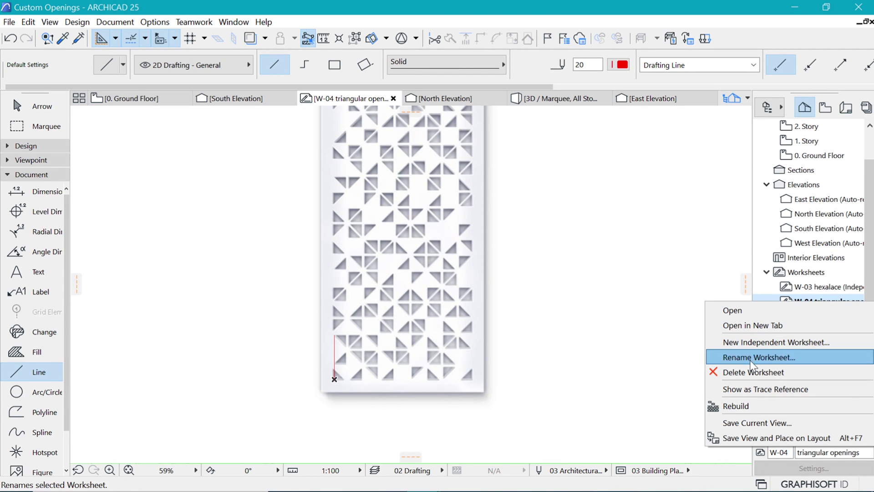
{"action": "left_click", "coordinate": [755, 389]}
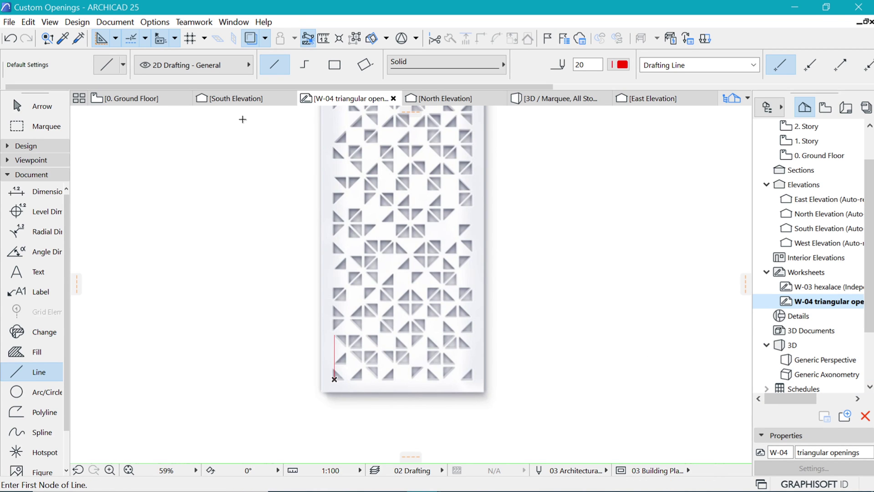
{"action": "left_click", "coordinate": [248, 98]}
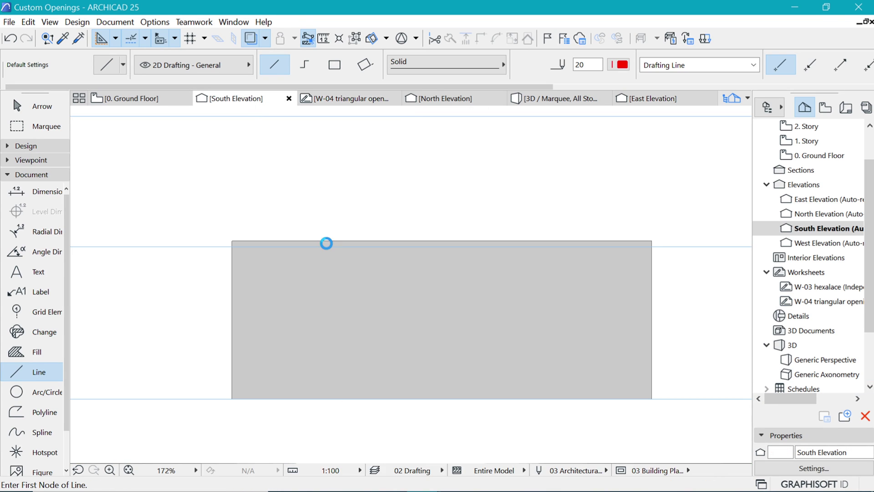
{"action": "left_click", "coordinate": [249, 40]}
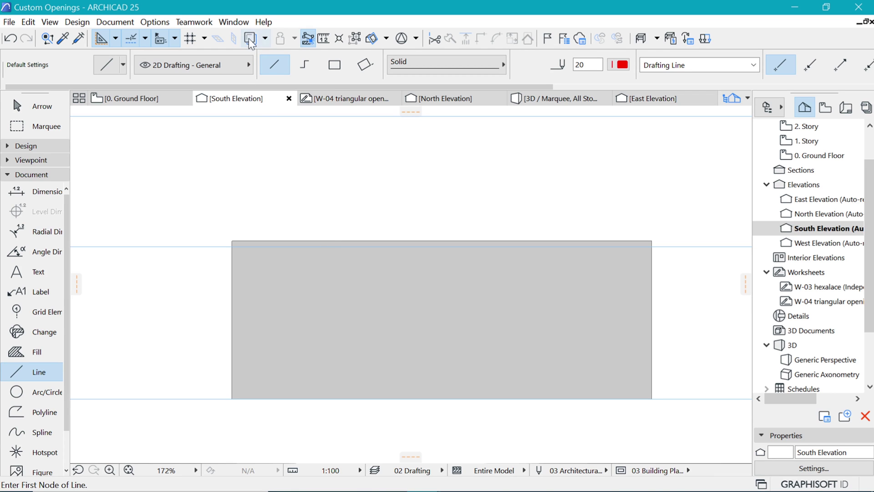
{"action": "left_click", "coordinate": [249, 38]}
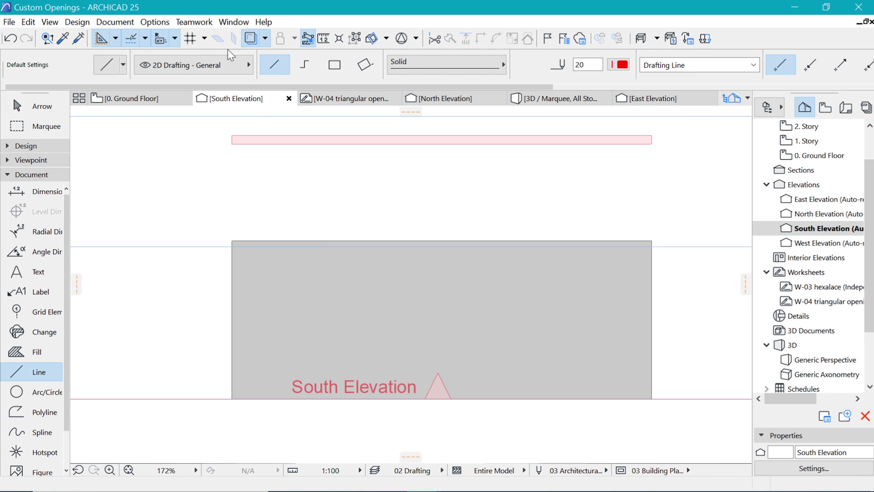
Choose the independent worksheet W-04 triangular openings as the South Elevation's trace reference
{"action": "left_click", "coordinate": [265, 39]}
{"action": "mouse_move", "coordinate": [299, 59]}
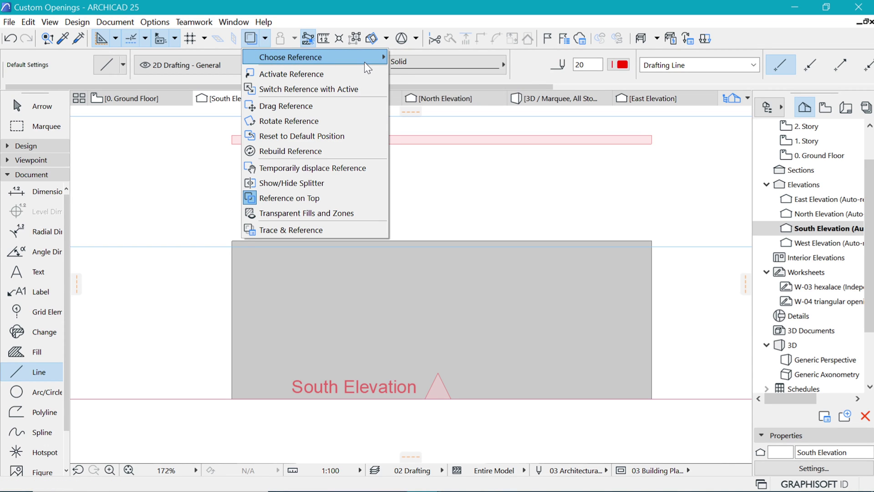
{"action": "left_click", "coordinate": [427, 59]}
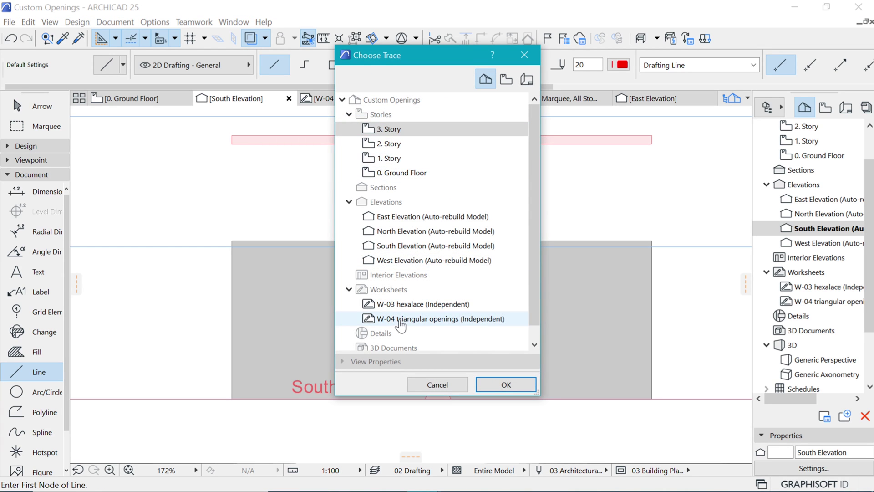
{"action": "left_click", "coordinate": [399, 321]}
{"action": "left_click", "coordinate": [504, 384]}
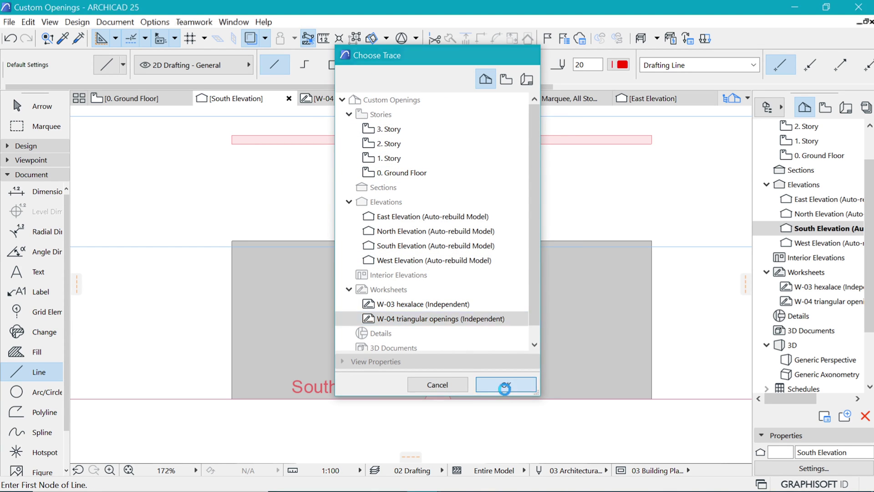
{"action": "scroll", "coordinate": [368, 315], "scroll_direction": "down", "scroll_amount": 4}
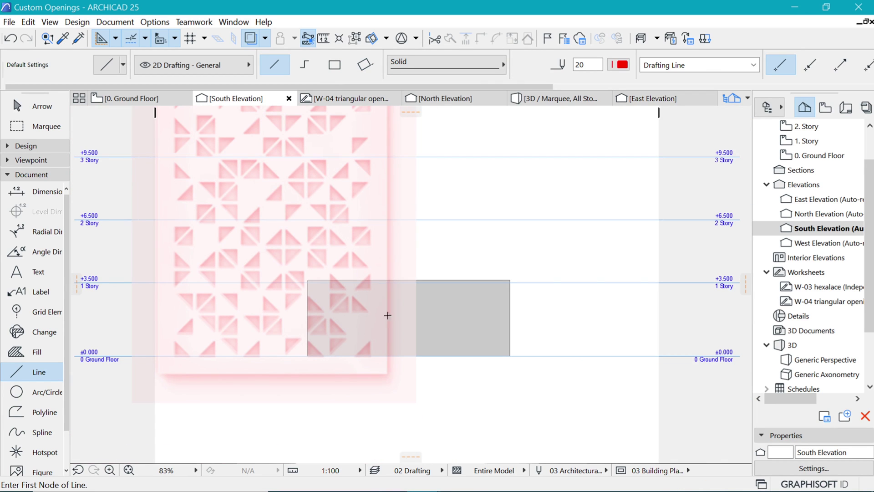
{"action": "scroll", "coordinate": [225, 322], "scroll_direction": "up", "scroll_amount": 1}
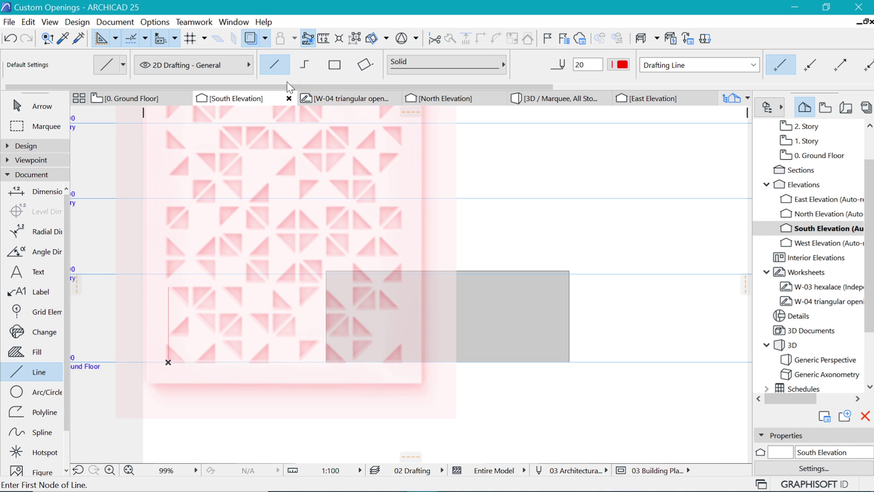
Drag the trace reference so the guide line's lower end sits on the wall's lower-left corner
{"action": "left_click", "coordinate": [266, 39]}
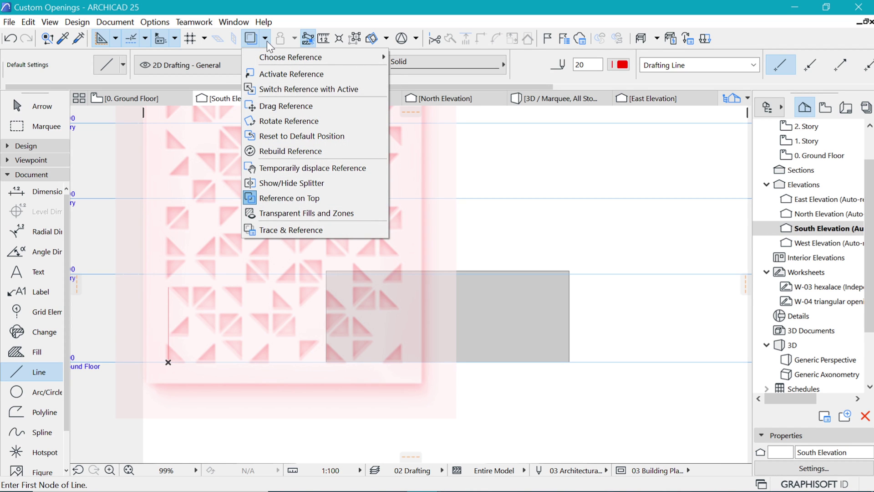
{"action": "left_click", "coordinate": [277, 105]}
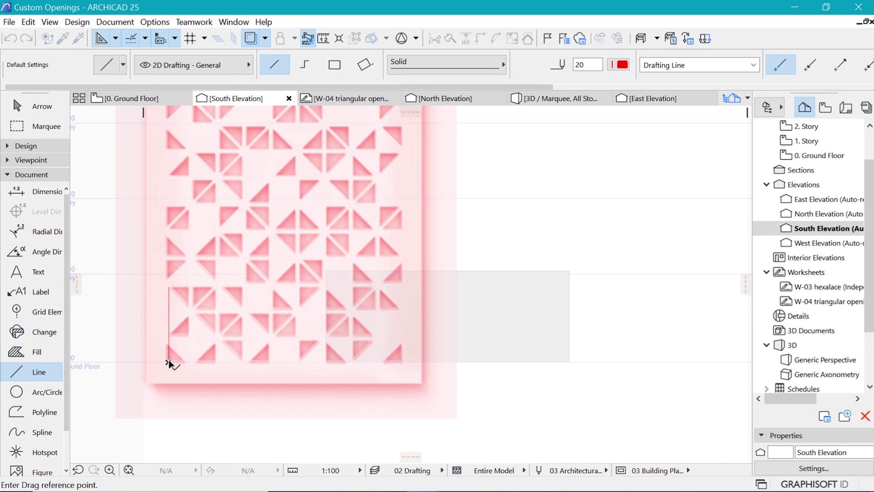
{"action": "left_click", "coordinate": [168, 362]}
{"action": "left_click", "coordinate": [330, 362]}
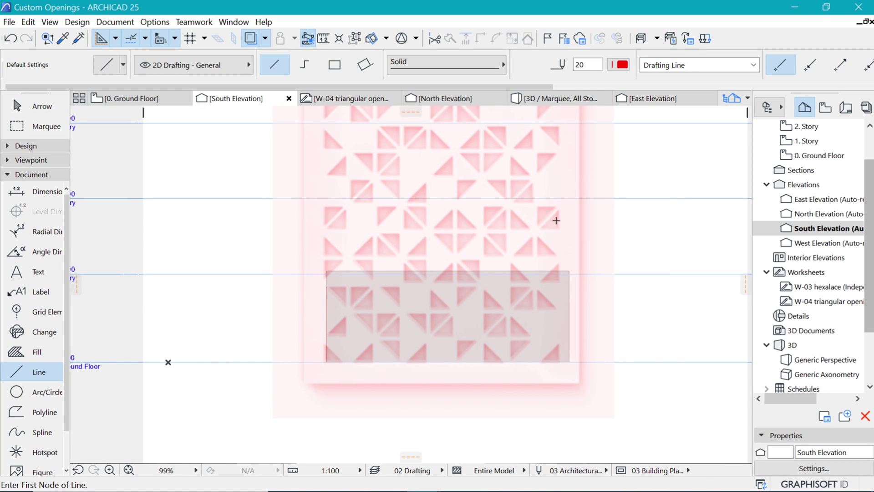
Open the Trace & Reference settings and place them clear of the wall's lower-left triangles
{"action": "scroll", "coordinate": [406, 302], "scroll_direction": "up", "scroll_amount": 3}
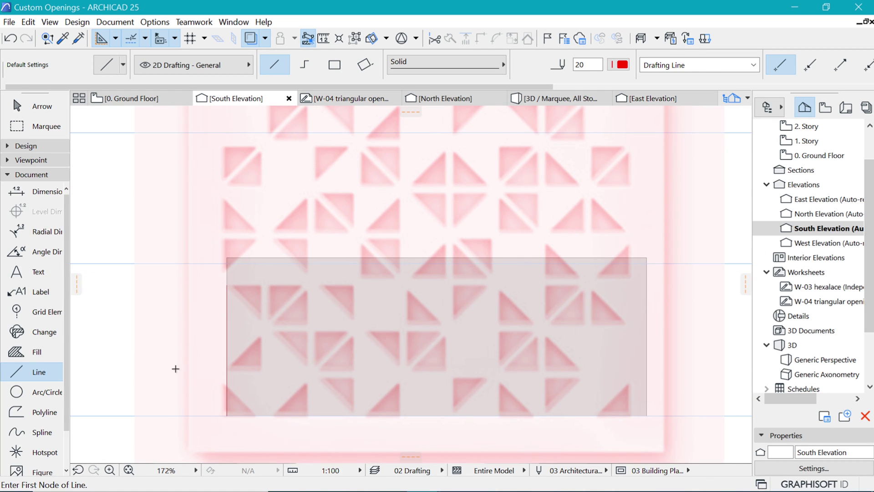
{"action": "left_click", "coordinate": [264, 38]}
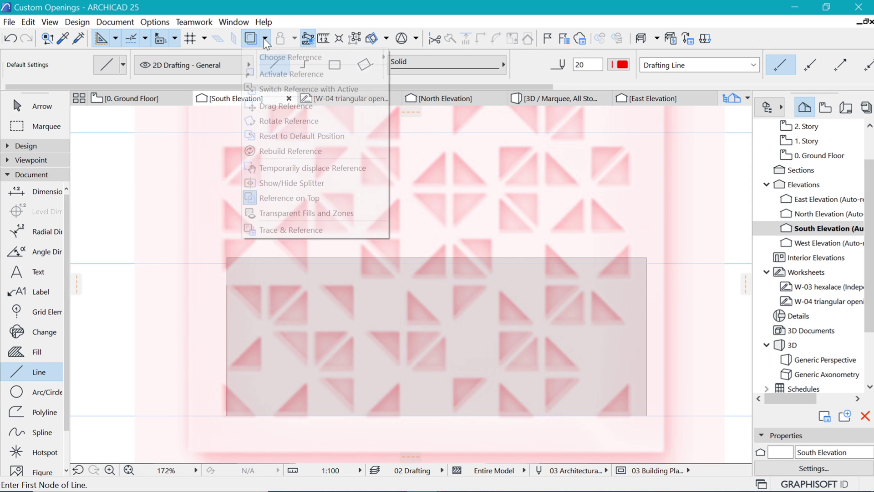
{"action": "left_click", "coordinate": [273, 230]}
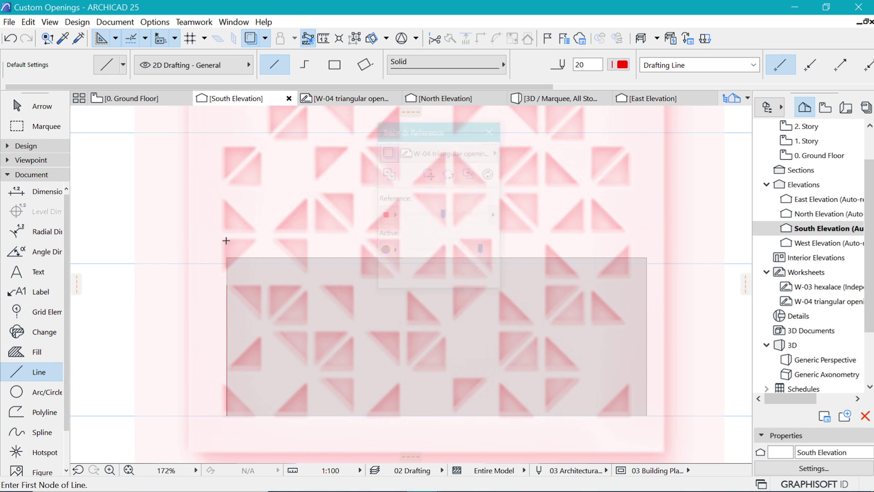
{"action": "mouse_move", "coordinate": [431, 138]}
{"action": "left_mouse_down"}
{"action": "mouse_move", "coordinate": [690, 121]}
{"action": "mouse_move", "coordinate": [622, 143]}
{"action": "left_mouse_up"}
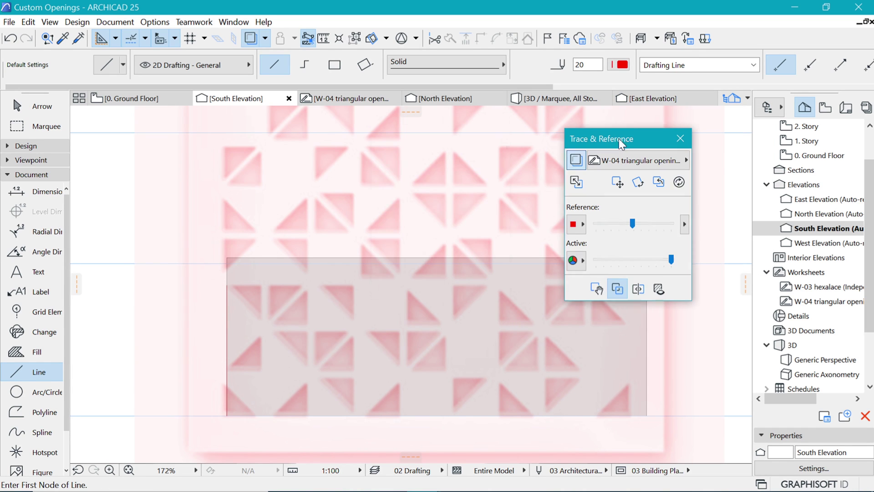
Check whether Figure is enabled among the trace reference's visible element types
{"action": "left_click", "coordinate": [684, 227]}
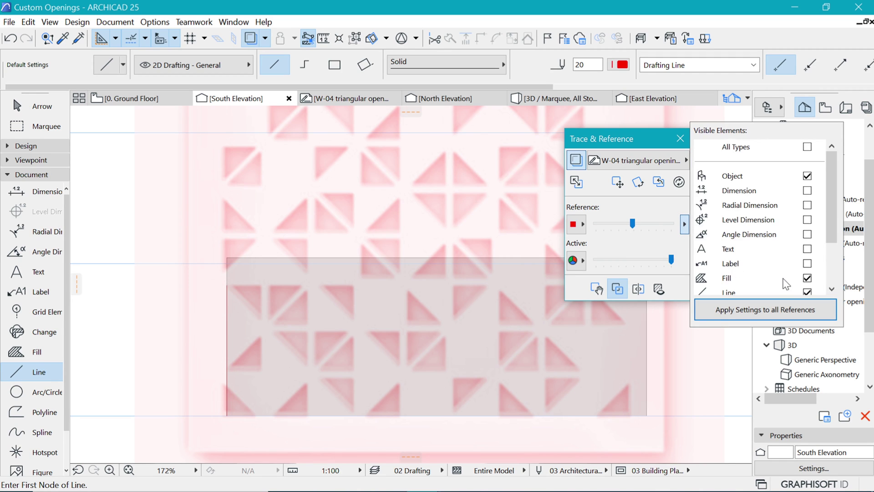
{"action": "scroll", "coordinate": [790, 284], "scroll_direction": "down", "scroll_amount": 3}
{"action": "scroll", "coordinate": [790, 285], "scroll_direction": "down", "scroll_amount": 1}
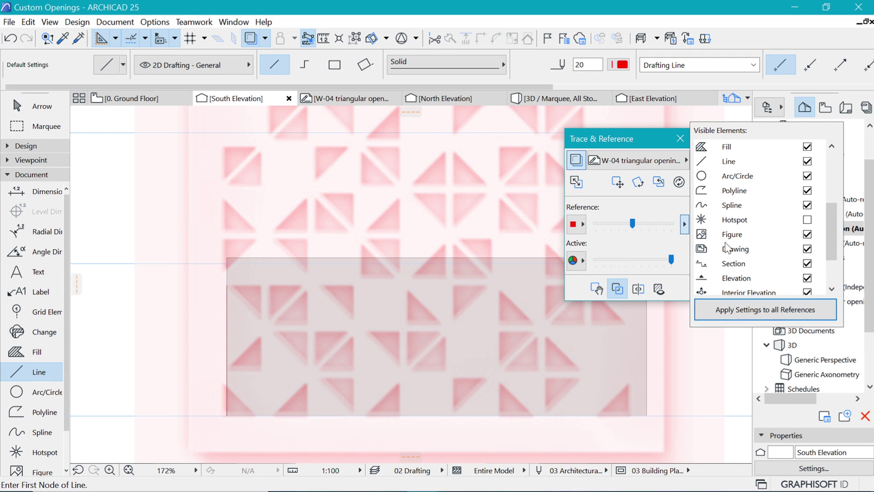
{"action": "left_click", "coordinate": [807, 235]}
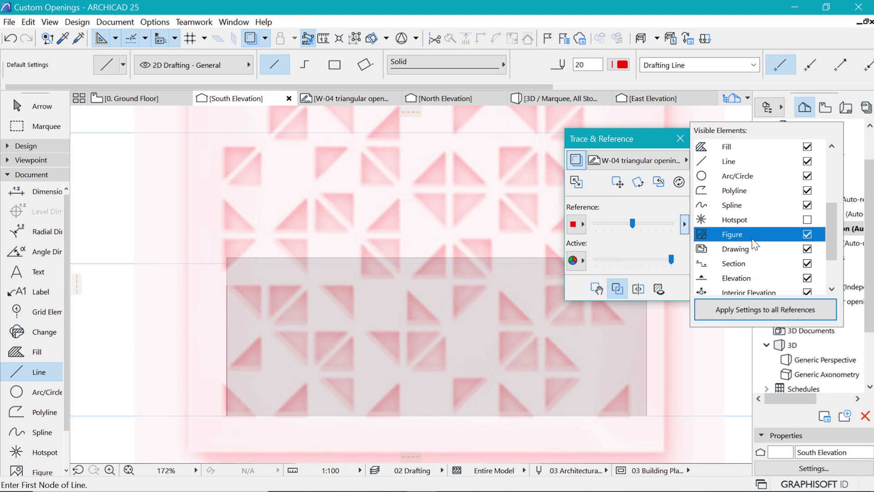
{"action": "left_click", "coordinate": [675, 231]}
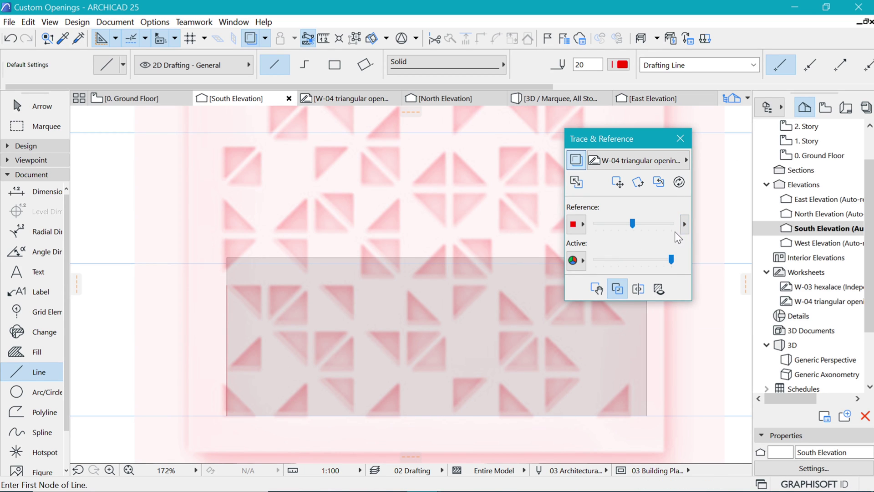
Set the trace reference's colour to purple (R:128 G:0 B:128) and slightly reduce its intensity
{"action": "left_click", "coordinate": [582, 227]}
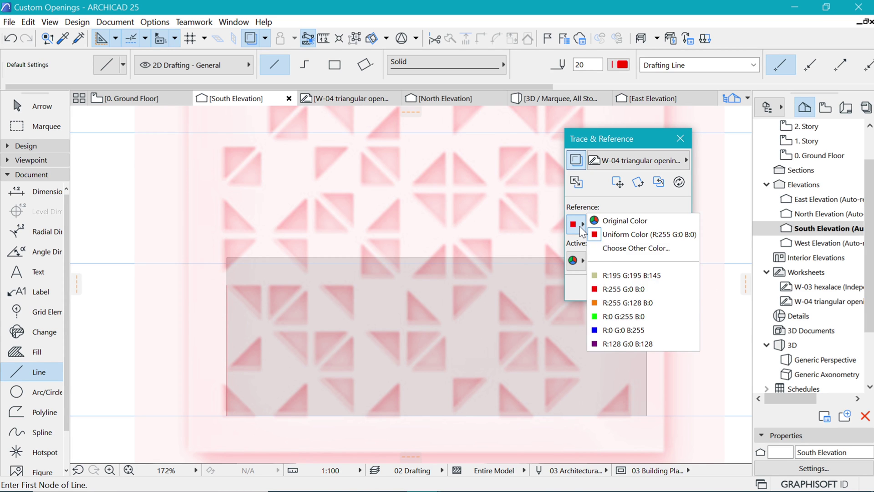
{"action": "left_click", "coordinate": [607, 342]}
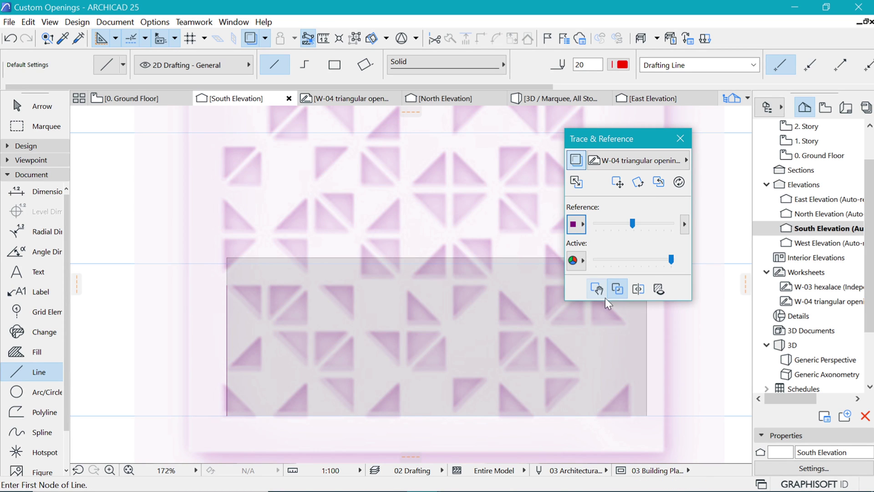
{"action": "mouse_move", "coordinate": [635, 223]}
{"action": "left_mouse_down"}
{"action": "mouse_move", "coordinate": [655, 222]}
{"action": "mouse_move", "coordinate": [618, 226]}
{"action": "left_mouse_up"}
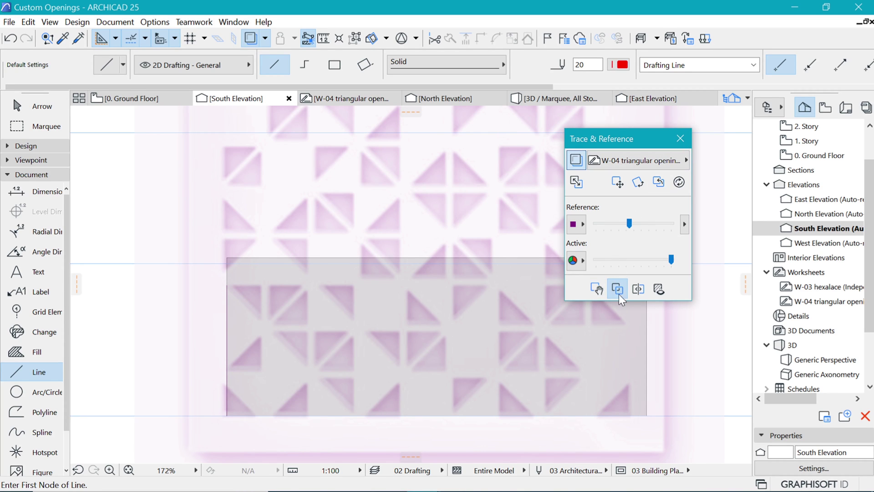
Compare the reference behind and on top of the wall, leave it on top, and close the Trace & Reference settings
{"action": "left_click", "coordinate": [619, 289]}
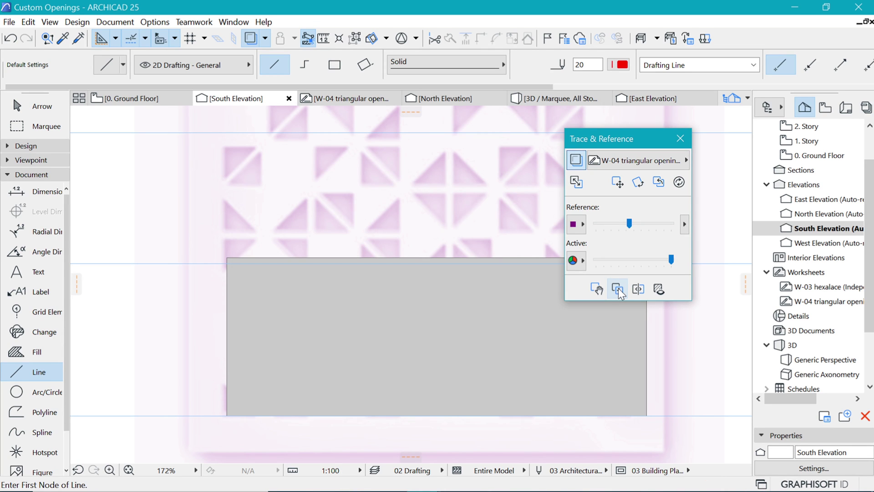
{"action": "left_click", "coordinate": [619, 288]}
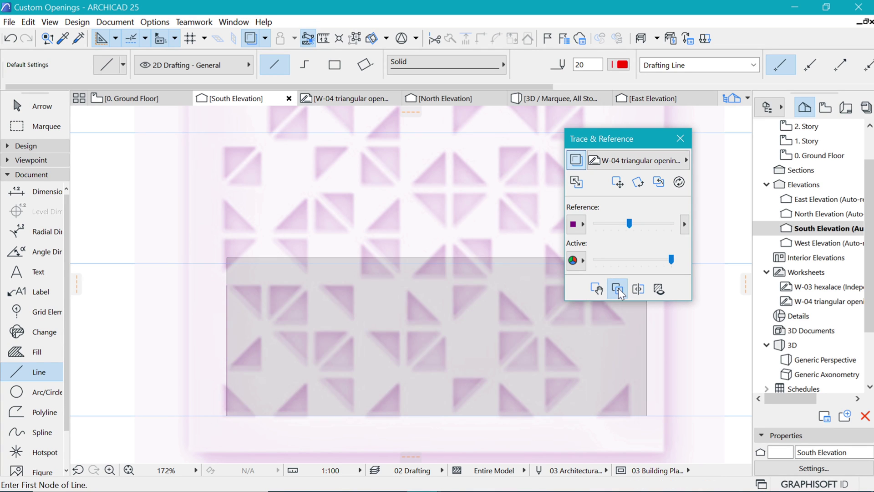
{"action": "scroll", "coordinate": [230, 405], "scroll_direction": "up", "scroll_amount": 4}
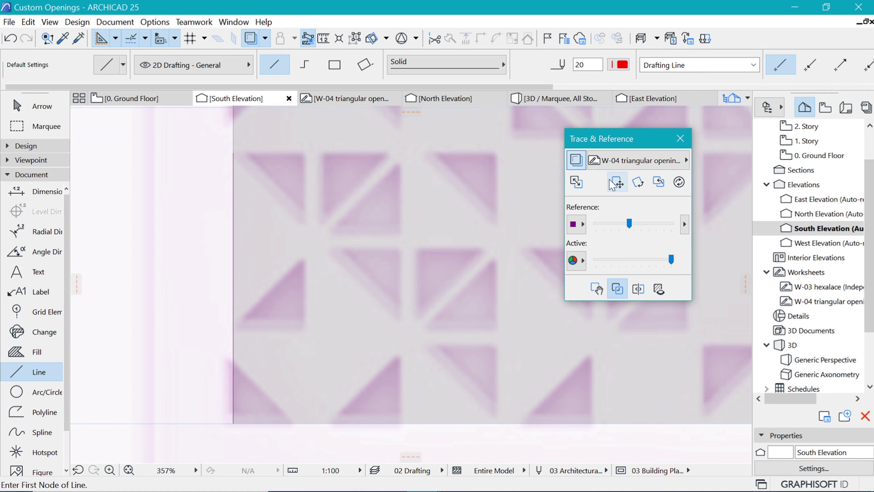
{"action": "left_click", "coordinate": [681, 143]}
Activate the Opening tool for cutting the wall at the traced triangles
{"action": "scroll", "coordinate": [245, 368], "scroll_direction": "up", "scroll_amount": 4}
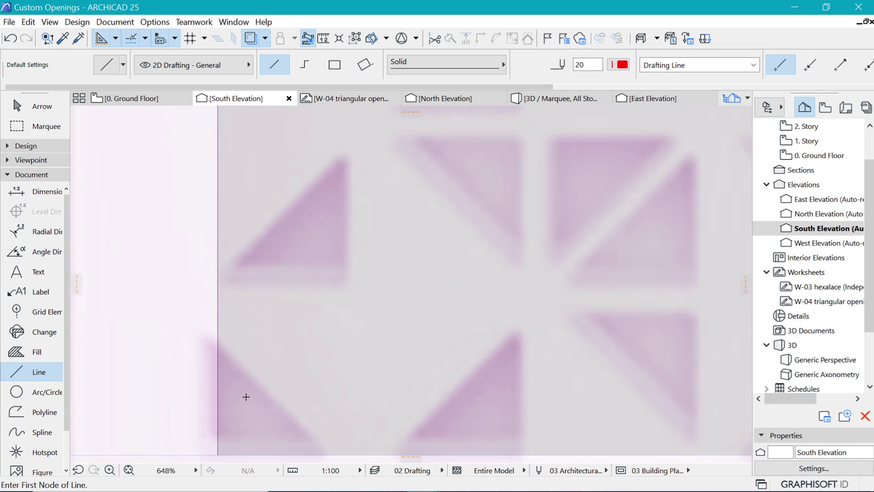
{"action": "scroll", "coordinate": [300, 351], "scroll_direction": "down", "scroll_amount": 4}
{"action": "scroll", "coordinate": [294, 351], "scroll_direction": "up", "scroll_amount": 3}
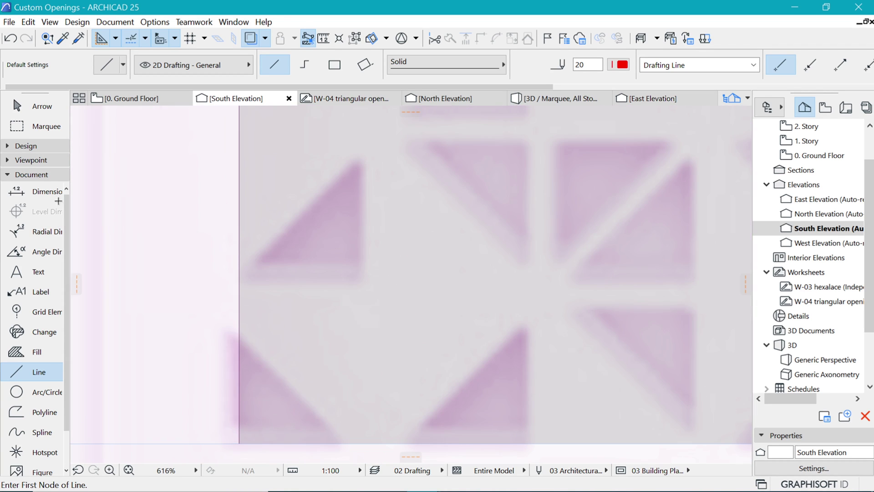
{"action": "left_click", "coordinate": [26, 145]}
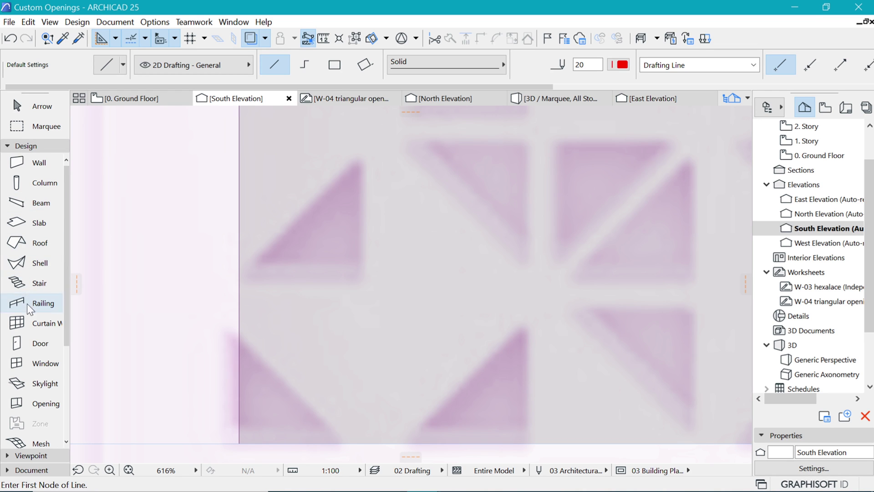
{"action": "left_click", "coordinate": [26, 402]}
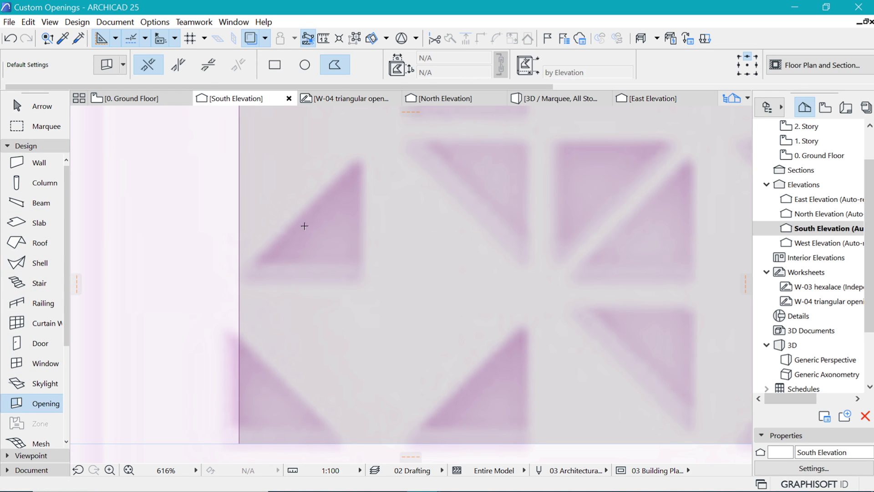
{"action": "scroll", "coordinate": [314, 273], "scroll_direction": "down", "scroll_amount": 2}
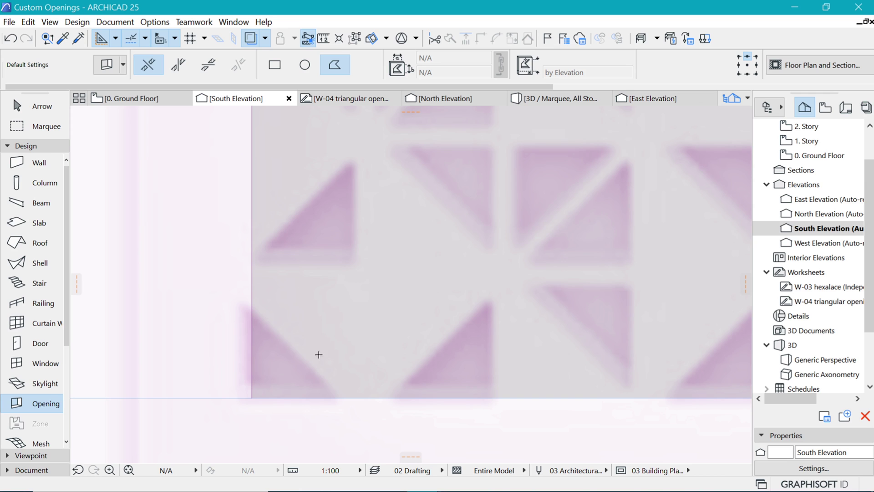
{"action": "scroll", "coordinate": [285, 390], "scroll_direction": "down", "scroll_amount": 2}
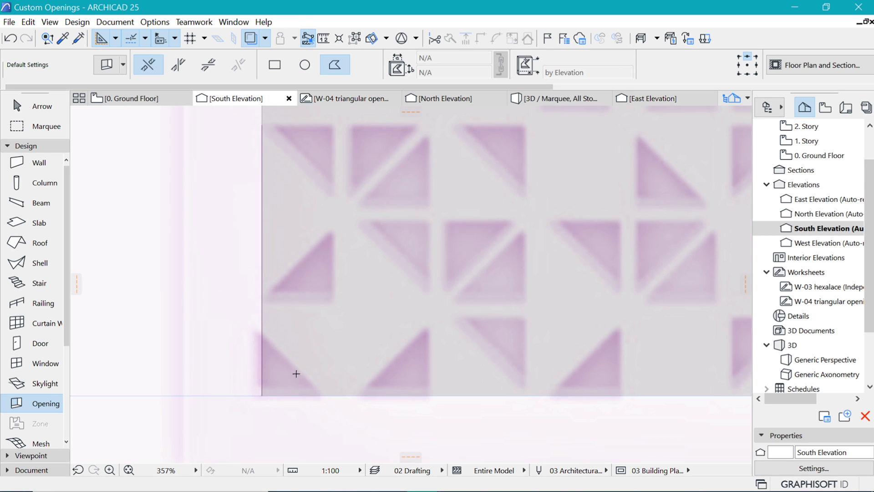
Select the wall in the South Elevation and show only that wall in the 3D window
{"action": "key", "text": "space"}
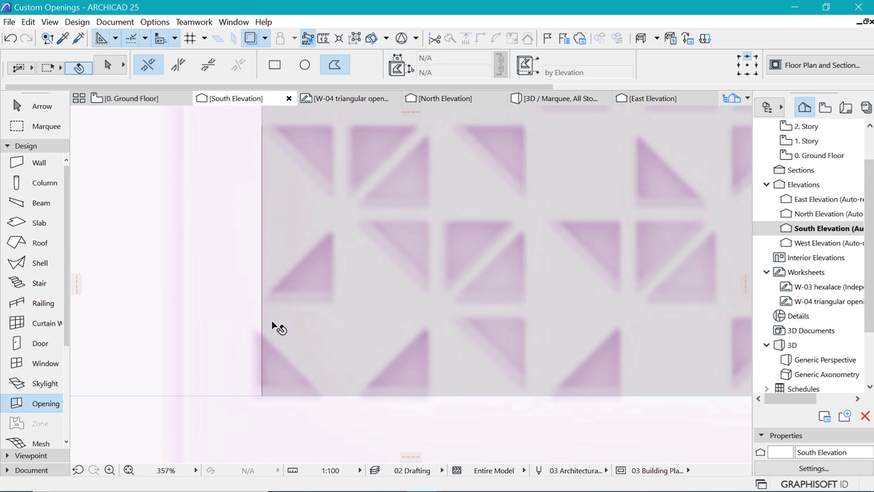
{"action": "left_click", "coordinate": [284, 292]}
{"action": "key", "text": "F5"}
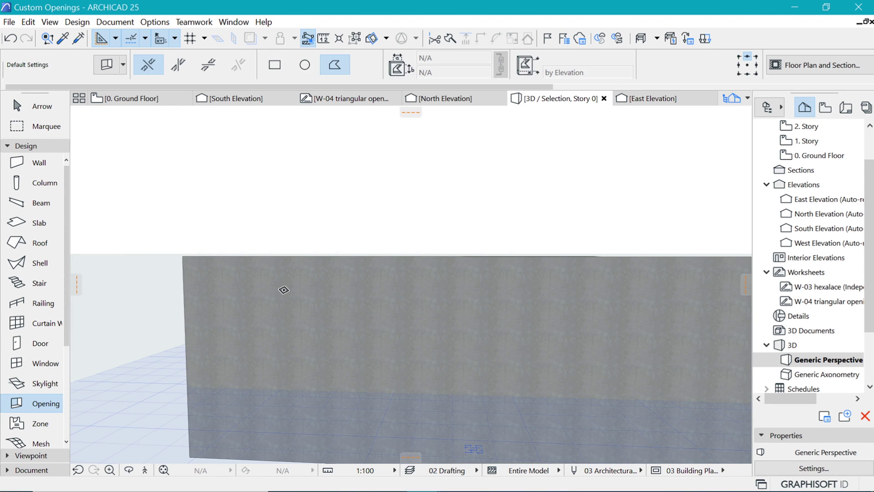
{"action": "scroll", "coordinate": [305, 322], "scroll_direction": "up", "scroll_amount": 2}
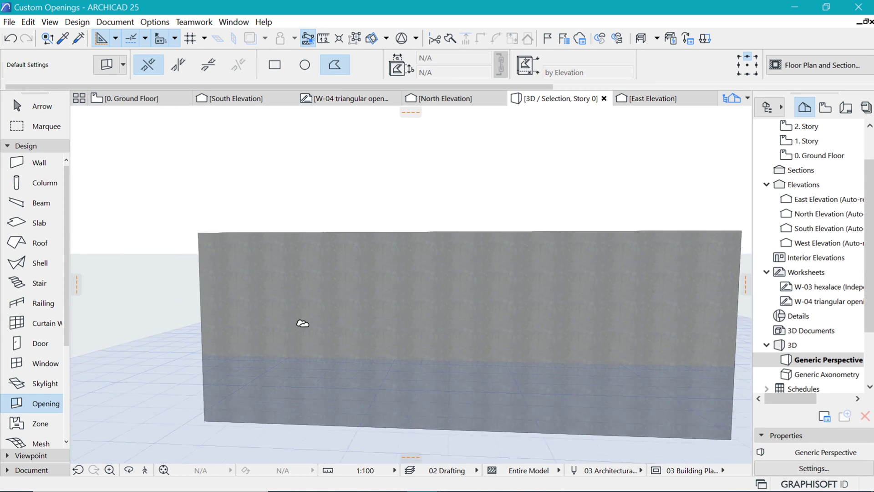
{"action": "scroll", "coordinate": [250, 381], "scroll_direction": "up", "scroll_amount": 3}
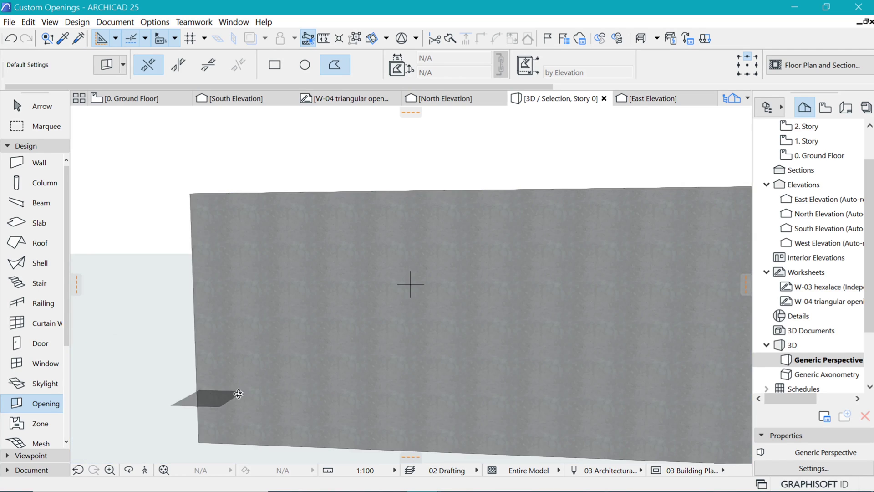
{"action": "key", "text": "o"}
{"action": "left_click_drag", "start_coordinate": [272, 399], "coordinate": [336, 387]}
{"action": "scroll", "coordinate": [521, 268], "scroll_direction": "down", "scroll_amount": 2}
{"action": "scroll", "coordinate": [294, 357], "scroll_direction": "up", "scroll_amount": 2}
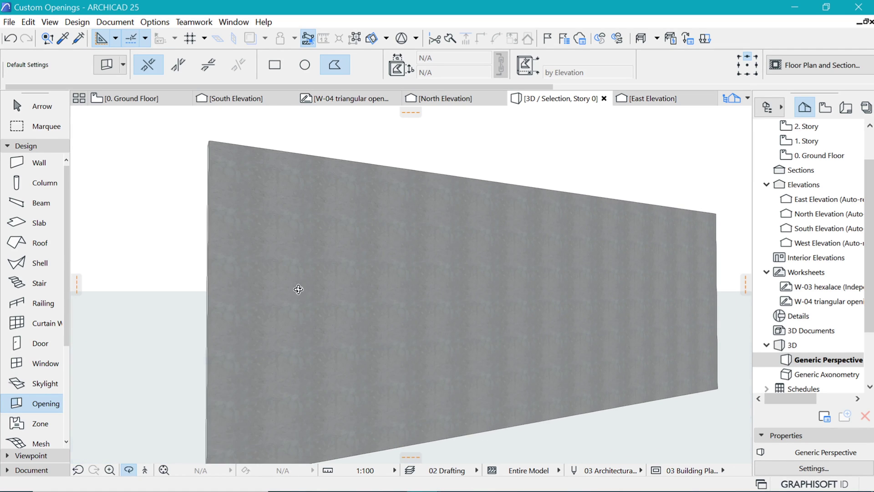
{"action": "key", "text": "Escape"}
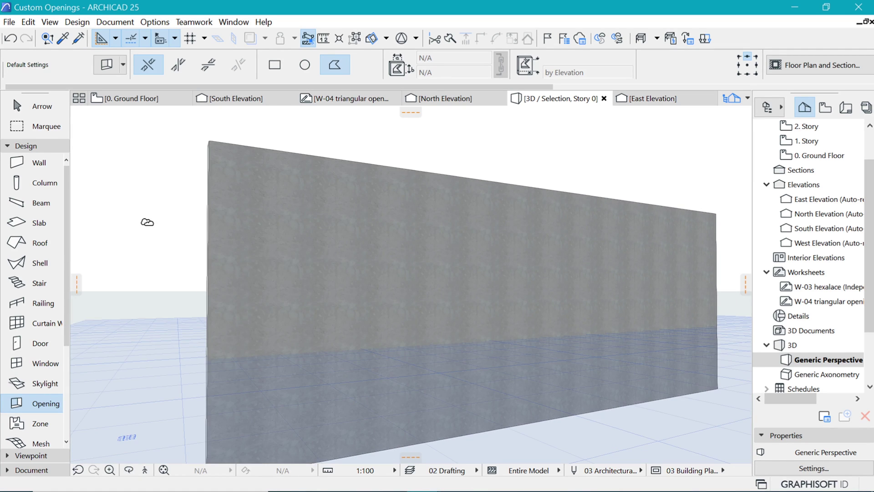
Accept the Opening tool's polygonal defaults and draw a triangular opening about 430 wide and 520 high near the wall's lower-left corner
{"action": "double_click", "coordinate": [26, 403]}
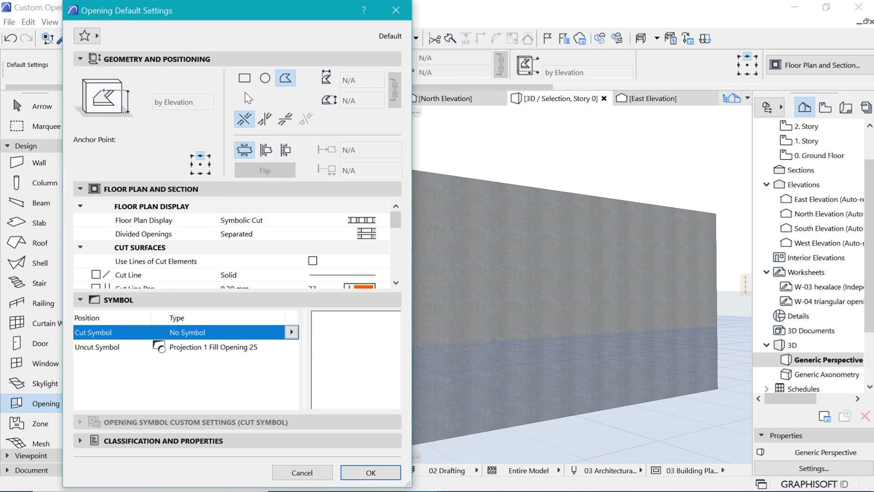
{"action": "left_click", "coordinate": [364, 472]}
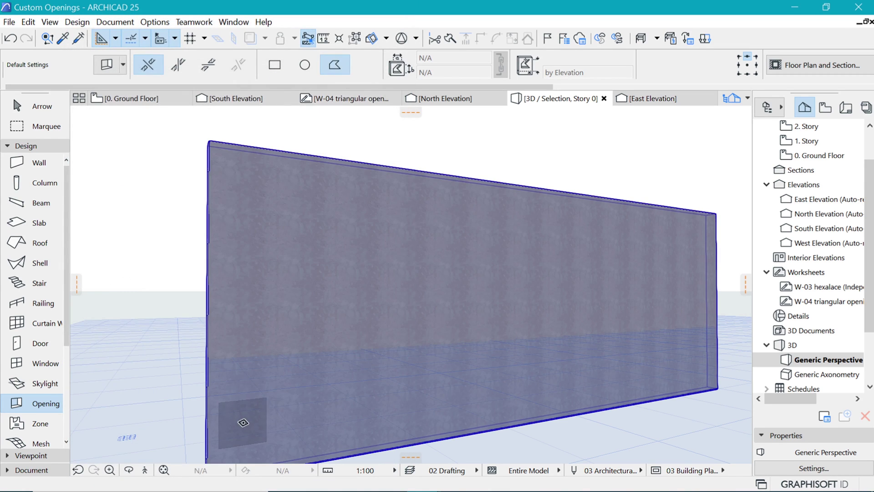
{"action": "left_click", "coordinate": [240, 407]}
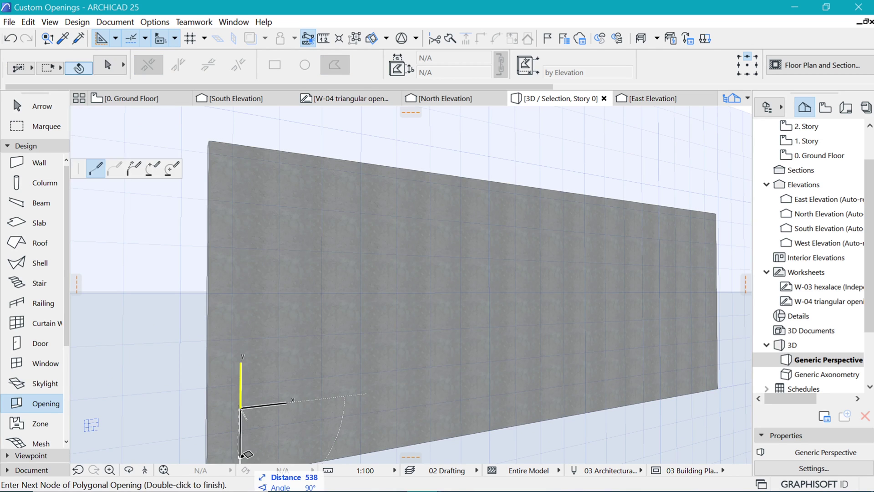
{"action": "left_click", "coordinate": [281, 449]}
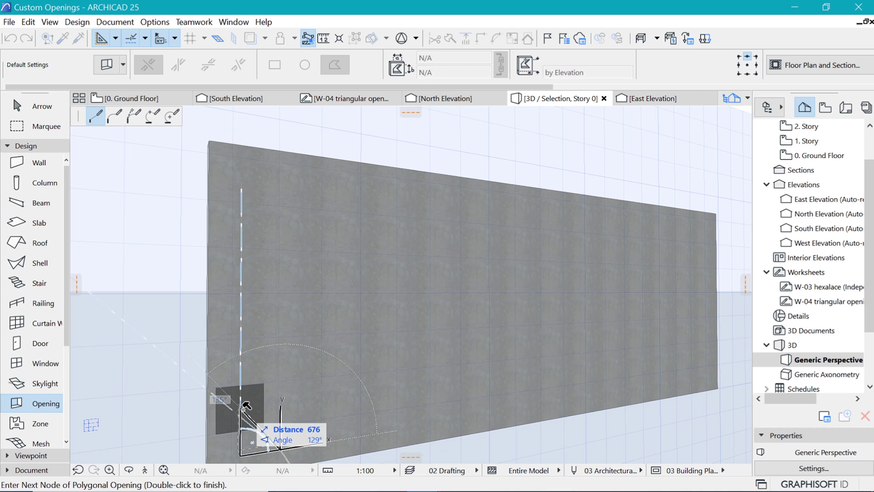
{"action": "left_click", "coordinate": [241, 408]}
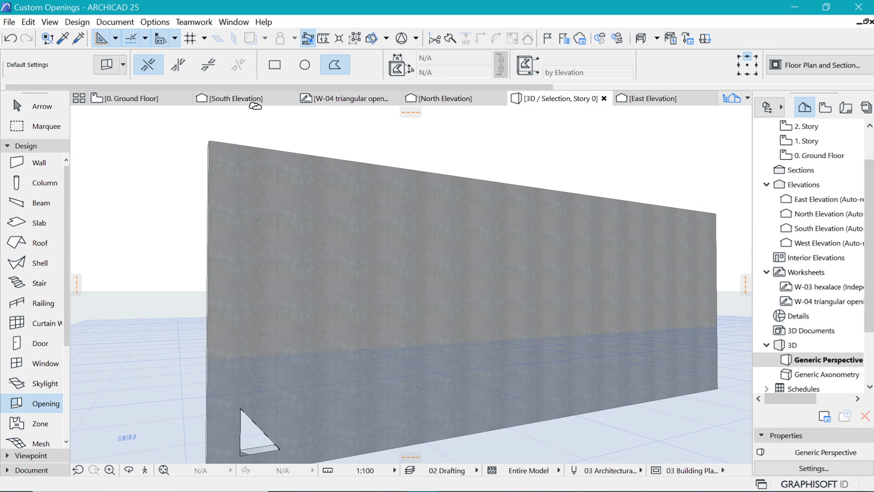
In the South Elevation, move the triangular opening by its right-angle corner onto the traced triangle at the wall's lower-left corner
{"action": "left_click", "coordinate": [249, 100]}
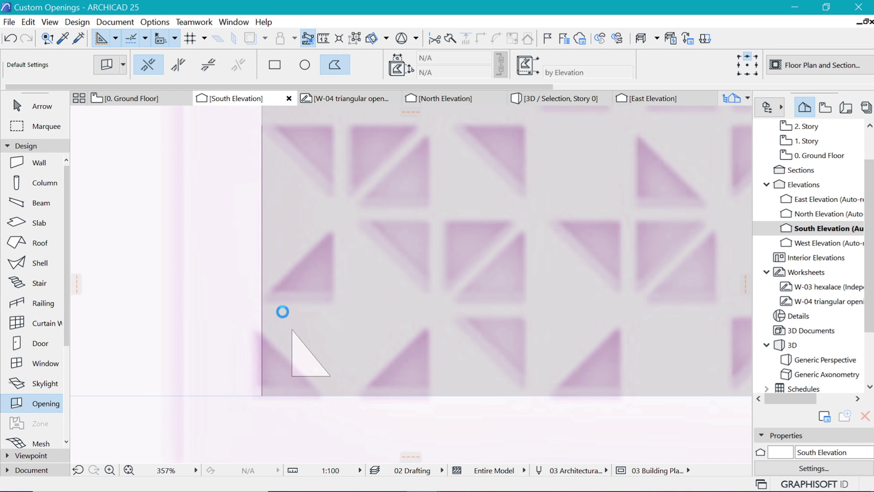
{"action": "scroll", "coordinate": [268, 364], "scroll_direction": "up", "scroll_amount": 5}
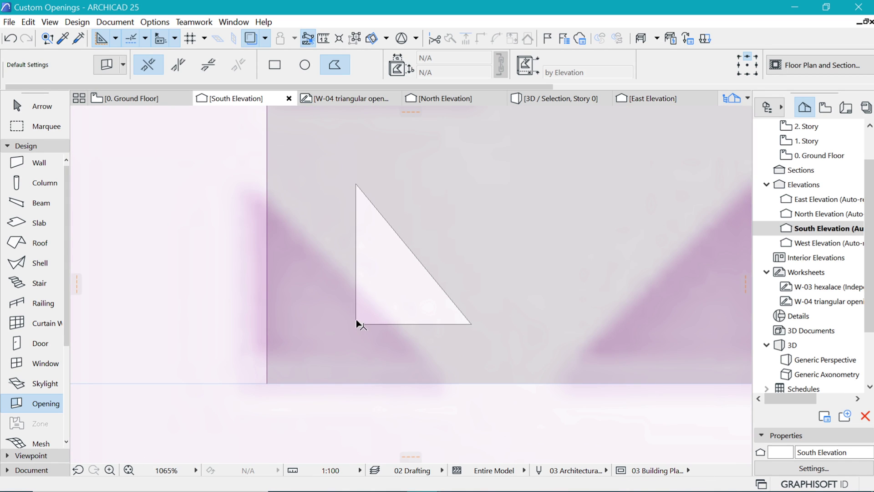
{"action": "left_click", "coordinate": [358, 325]}
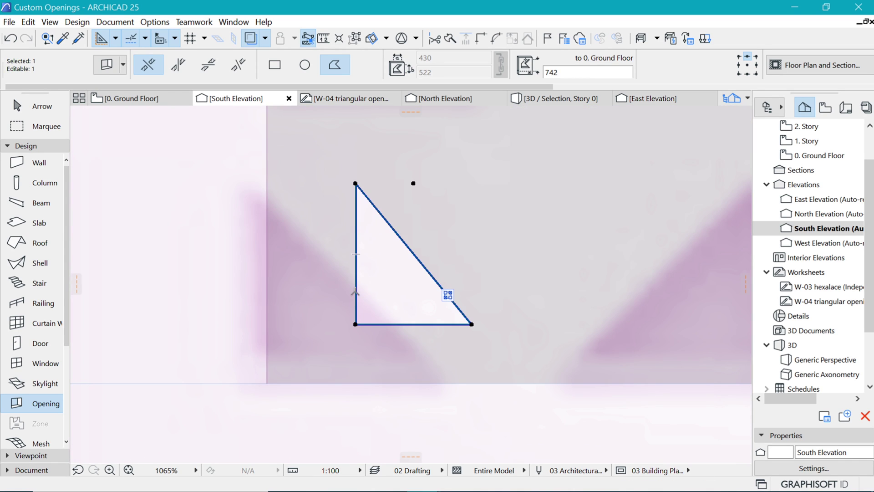
{"action": "key", "text": "ctrl+d"}
{"action": "left_click", "coordinate": [356, 325]}
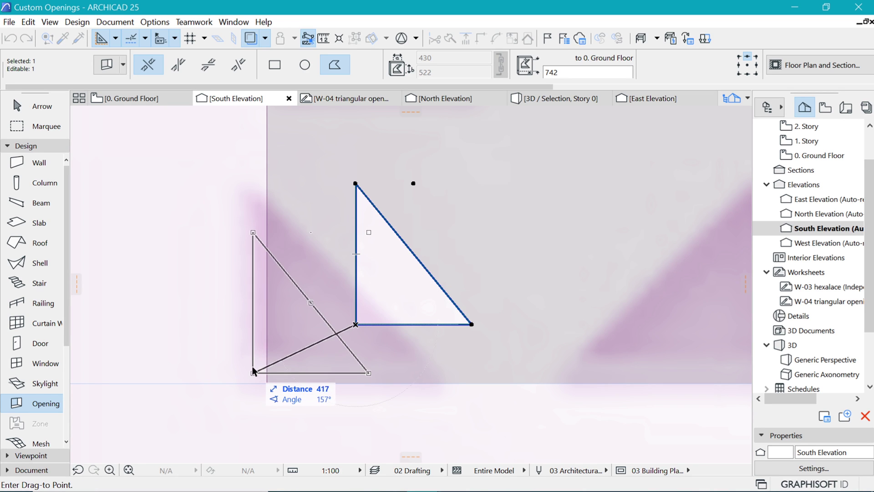
{"action": "left_click", "coordinate": [256, 362]}
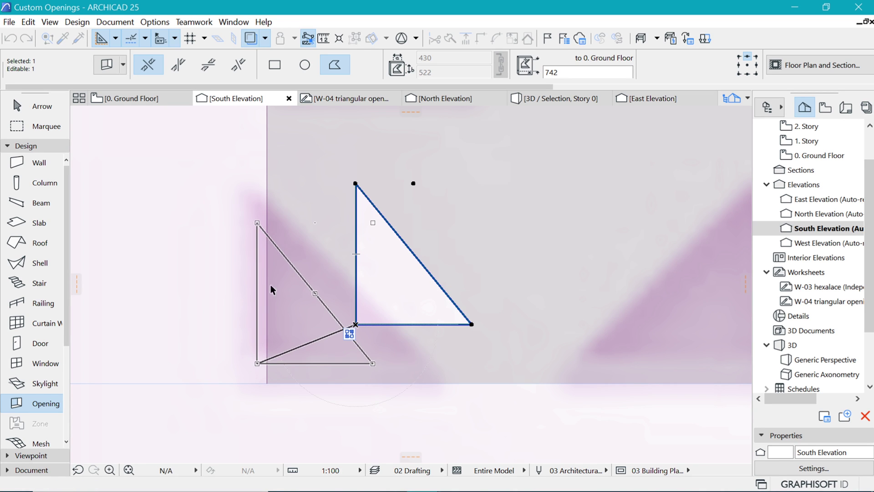
Reshape the opening to the traced triangle by repositioning its upper and lower-right nodes, making it about 640 wide and 619 high
{"action": "left_click", "coordinate": [258, 223]}
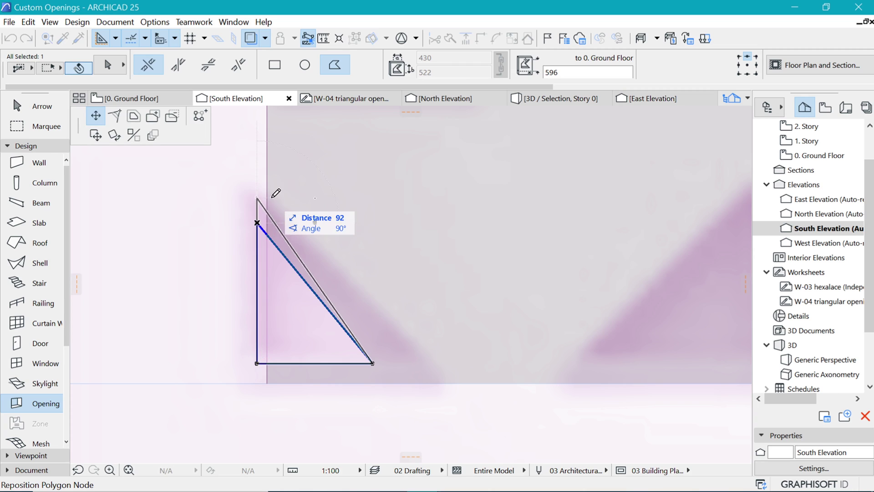
{"action": "left_click", "coordinate": [258, 197]}
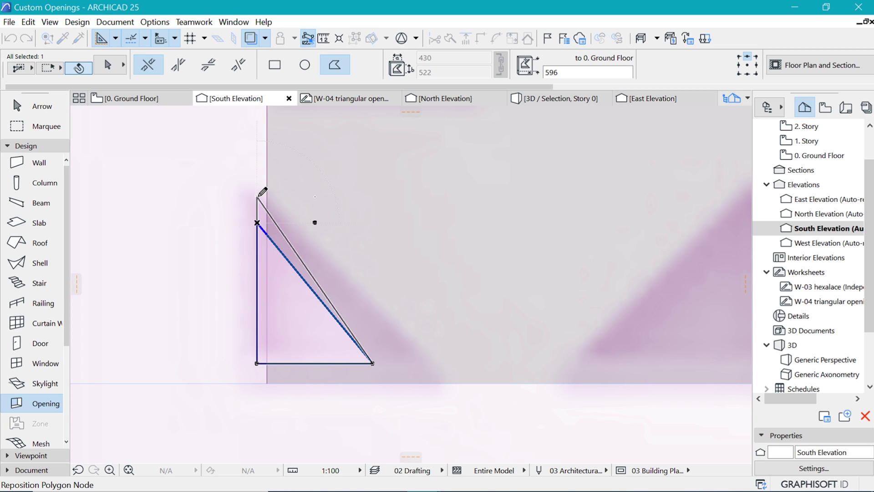
{"action": "left_click", "coordinate": [373, 363]}
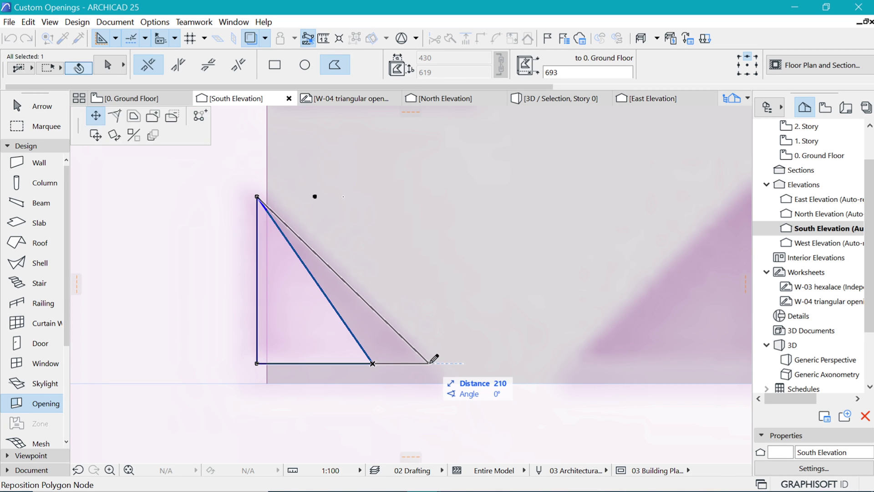
{"action": "left_click", "coordinate": [429, 363]}
Drag a copy of the fitted opening by its lower-right corner to the next traced triangle above, near the wall's left edge
{"action": "scroll", "coordinate": [377, 408], "scroll_direction": "down", "scroll_amount": 5}
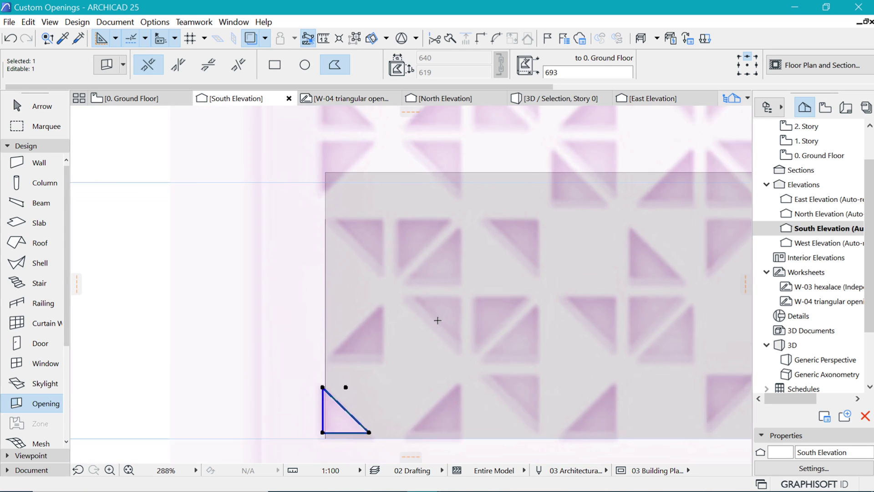
{"action": "scroll", "coordinate": [438, 320], "scroll_direction": "up", "scroll_amount": 2}
{"action": "scroll", "coordinate": [330, 335], "scroll_direction": "down", "scroll_amount": 1}
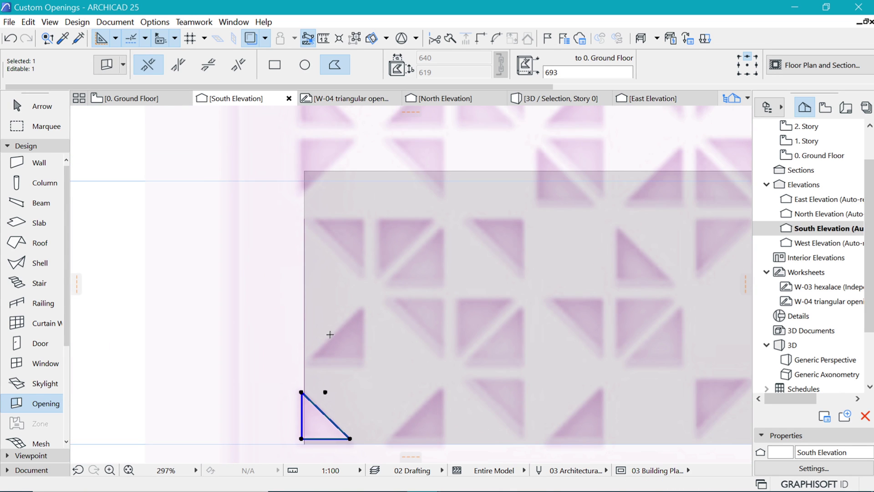
{"action": "key", "text": "ctrl+shift+d"}
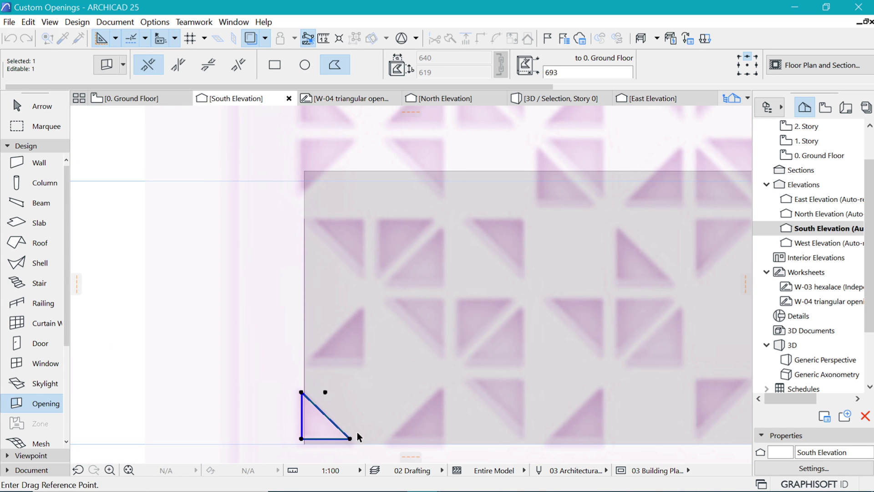
{"action": "left_click", "coordinate": [350, 439]}
{"action": "scroll", "coordinate": [359, 370], "scroll_direction": "up", "scroll_amount": 3}
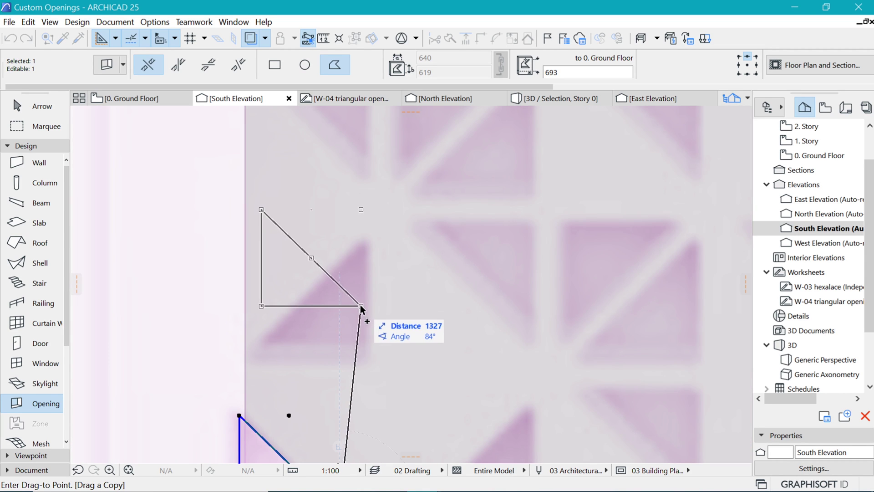
{"action": "scroll", "coordinate": [364, 313], "scroll_direction": "down", "scroll_amount": 3}
{"action": "scroll", "coordinate": [364, 319], "scroll_direction": "up", "scroll_amount": 2}
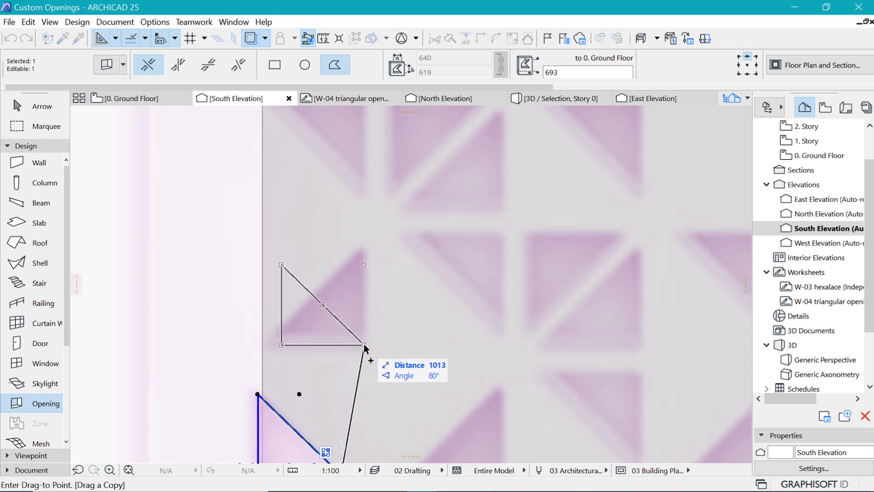
{"action": "left_click", "coordinate": [364, 345]}
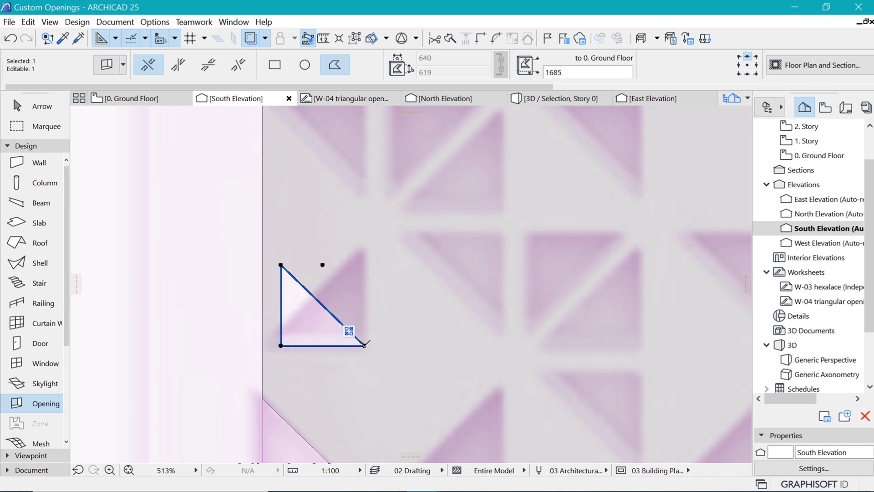
Mirror the copy horizontally to fit the traced triangle, and place a duplicate on the same-facing triangle in the bottom row
{"action": "key", "text": "ctrl+m"}
{"action": "left_click", "coordinate": [364, 344]}
{"action": "left_click", "coordinate": [364, 325]}
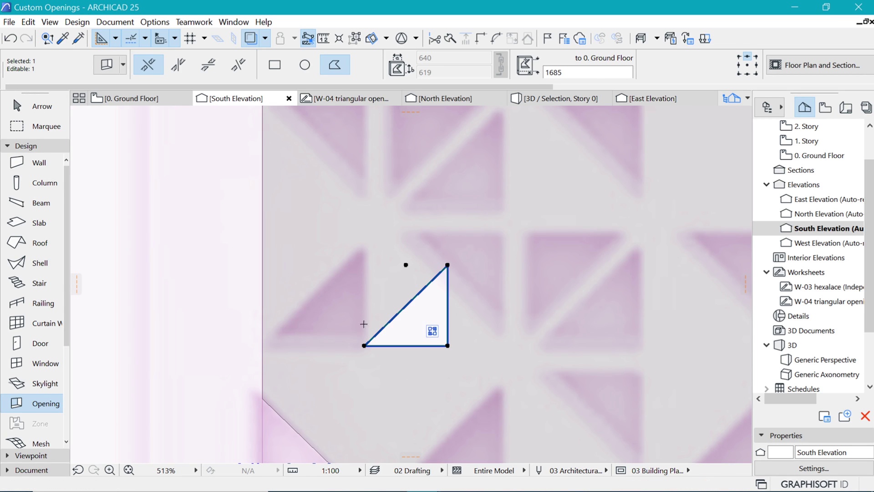
{"action": "key", "text": "ctrl+d"}
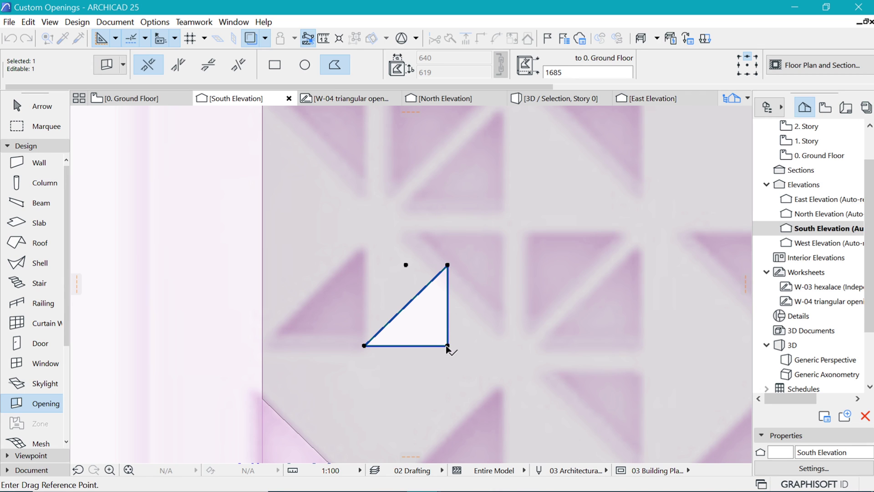
{"action": "left_click", "coordinate": [448, 346]}
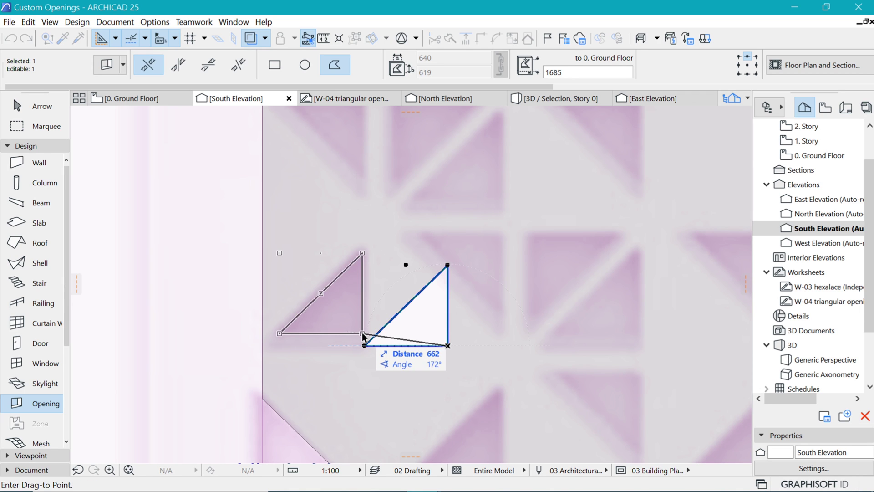
{"action": "scroll", "coordinate": [328, 324], "scroll_direction": "down", "scroll_amount": 1}
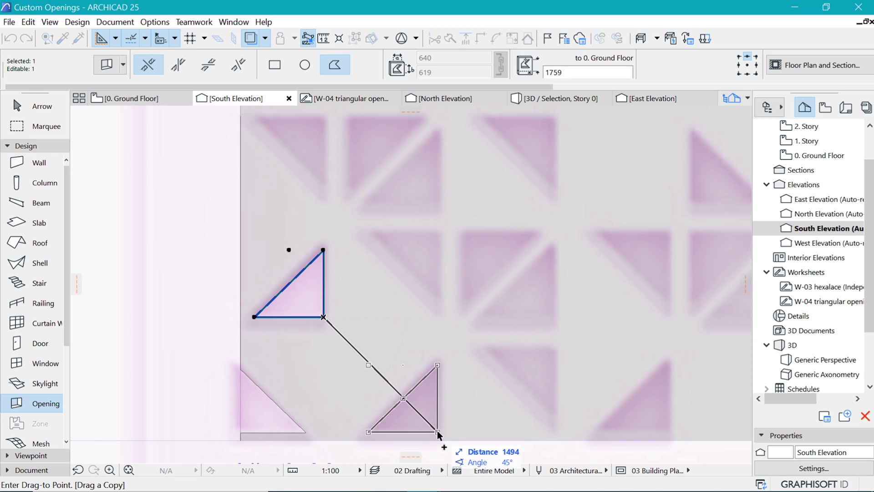
{"action": "left_click", "coordinate": [440, 432]}
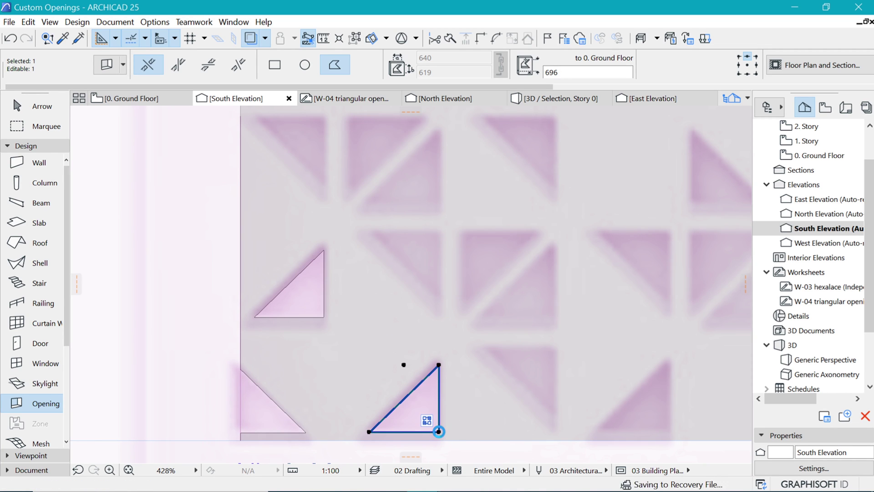
{"action": "left_click", "coordinate": [440, 432]}
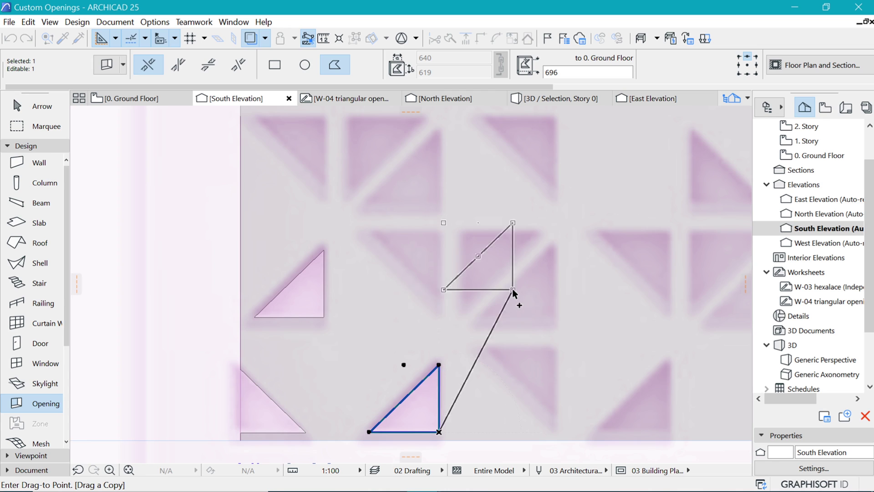
{"action": "scroll", "coordinate": [515, 295], "scroll_direction": "up", "scroll_amount": 2}
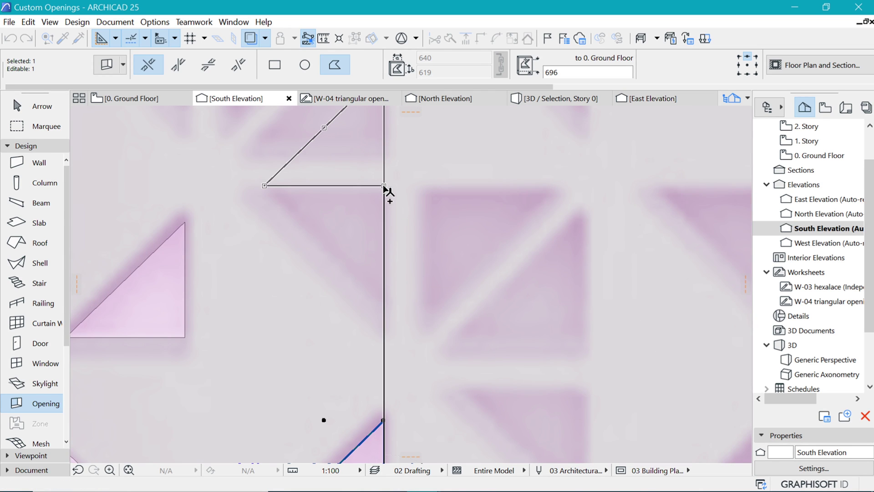
{"action": "left_click", "coordinate": [384, 186]}
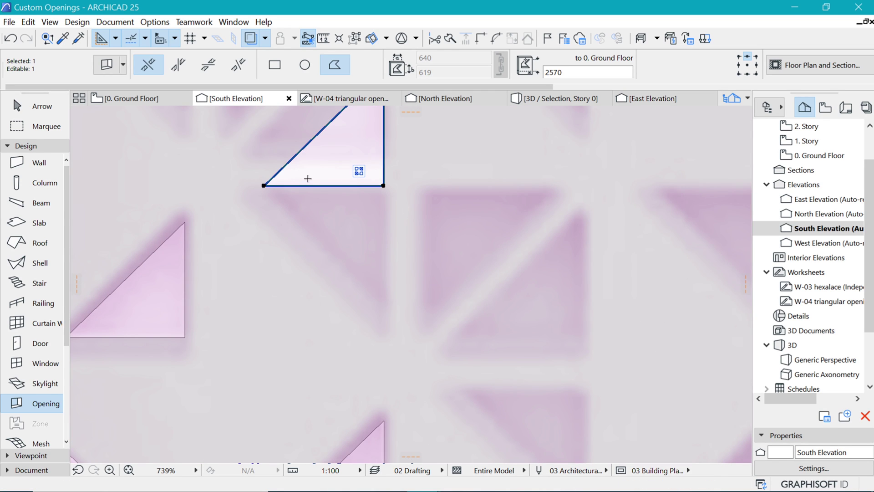
{"action": "key", "text": "ctrl+m"}
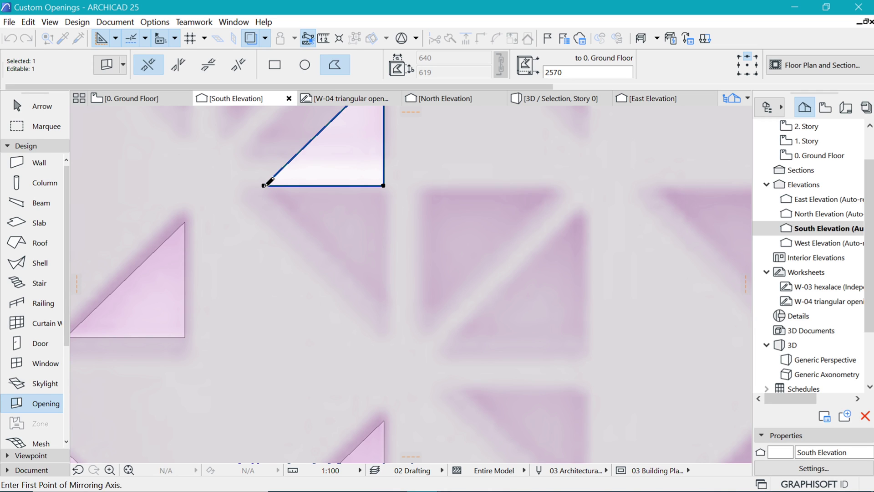
{"action": "left_click", "coordinate": [265, 185]}
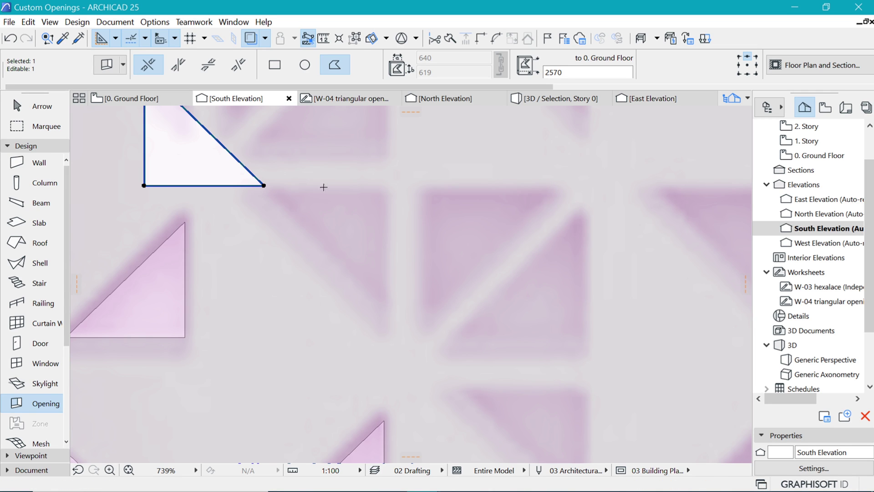
{"action": "scroll", "coordinate": [303, 178], "scroll_direction": "down", "scroll_amount": 2}
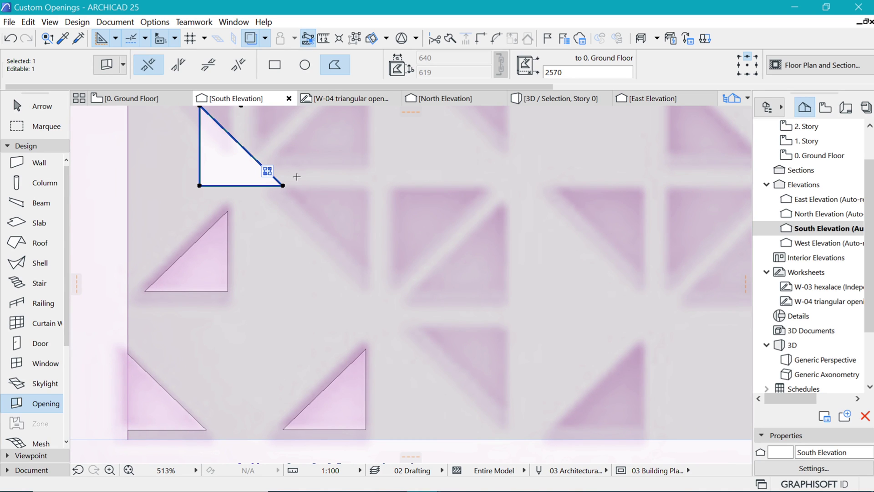
{"action": "key", "text": "Delete"}
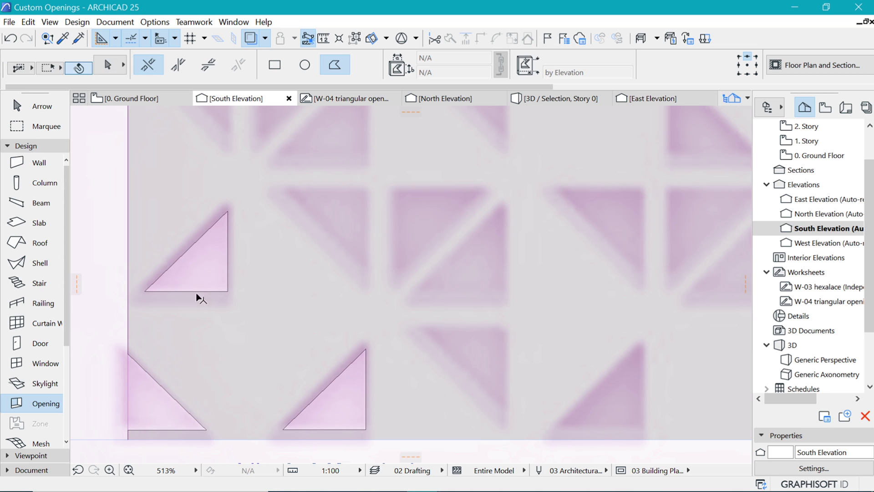
Reshape a copied opening to the second row's downward-pointing traced triangle by moving two nodes to its upper corners, about 673 by 695
{"action": "key", "text": "ctrl+z"}
{"action": "left_click", "coordinate": [449, 195]}
{"action": "left_click", "coordinate": [279, 188]}
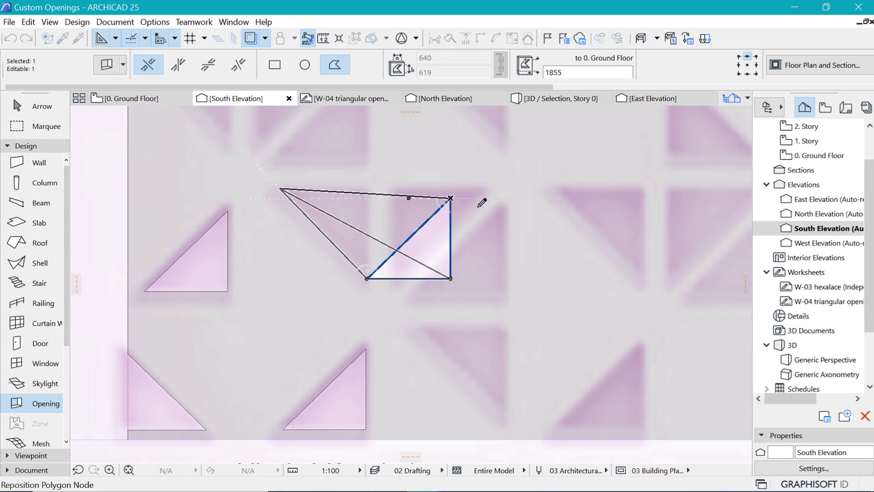
{"action": "left_click", "coordinate": [451, 278]}
{"action": "left_click", "coordinate": [364, 188]}
{"action": "scroll", "coordinate": [393, 198], "scroll_direction": "up", "scroll_amount": 3}
Drag a copy of the downward-pointing opening by its upper-left corner to the matching traced triangle farther right in the same row
{"action": "key", "text": "ctrl+shift+d"}
{"action": "left_click", "coordinate": [198, 181]}
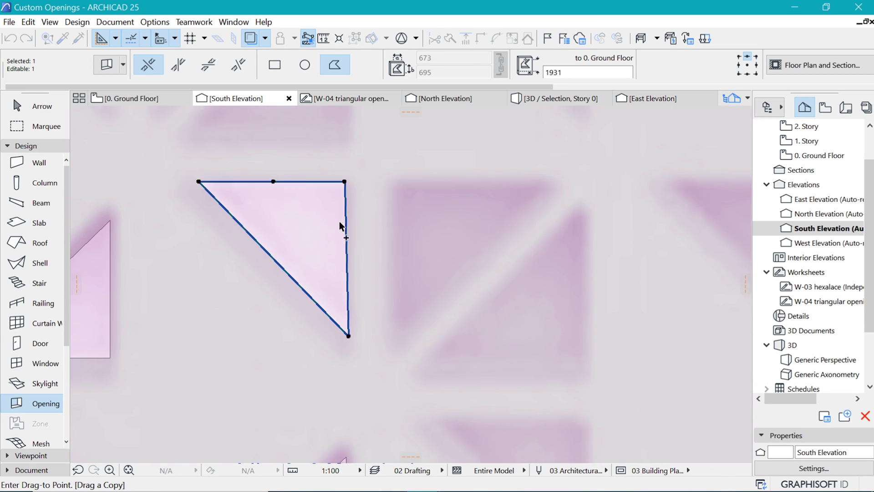
{"action": "scroll", "coordinate": [339, 221], "scroll_direction": "down", "scroll_amount": 2}
{"action": "scroll", "coordinate": [491, 203], "scroll_direction": "up", "scroll_amount": 2}
{"action": "left_click", "coordinate": [488, 198]}
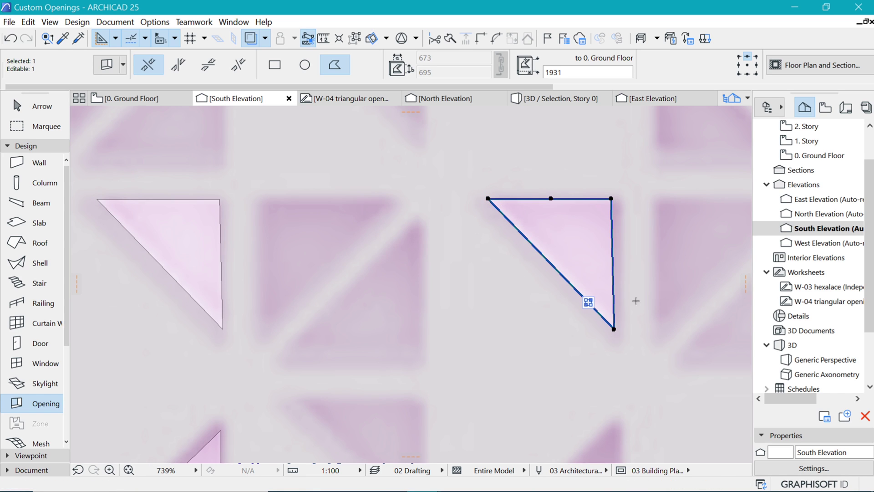
Copy the downward-pointing opening to the lower triangle of the traced pair and rotate it a quarter turn clockwise about its lower-left corner
{"action": "key", "text": "ctrl+shift+d"}
{"action": "left_click", "coordinate": [614, 328]}
{"action": "left_click", "coordinate": [284, 357]}
{"action": "key", "text": "ctrl+e"}
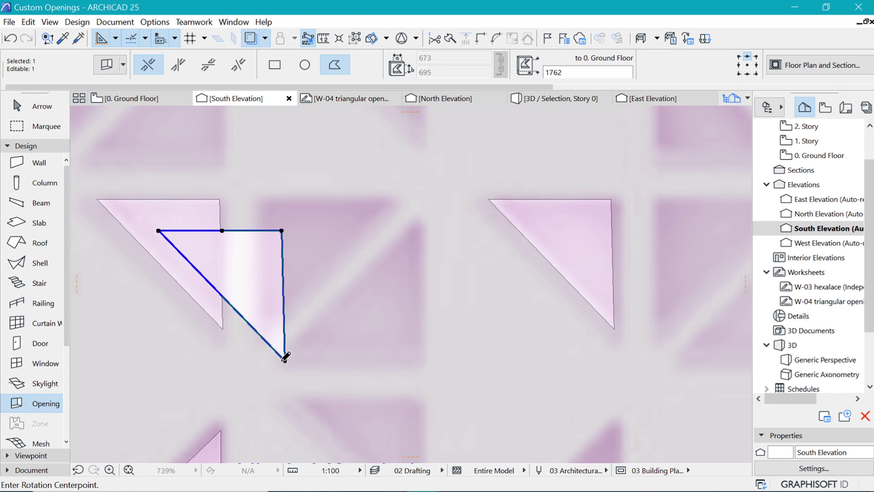
{"action": "left_click", "coordinate": [284, 360]}
{"action": "left_click", "coordinate": [282, 231]}
{"action": "left_click", "coordinate": [425, 362]}
Copy the rotated opening to the upper triangle of the pair and rotate it 90° about its lower-left corner
{"action": "key", "text": "ctrl+shift+d"}
{"action": "left_click", "coordinate": [285, 361]}
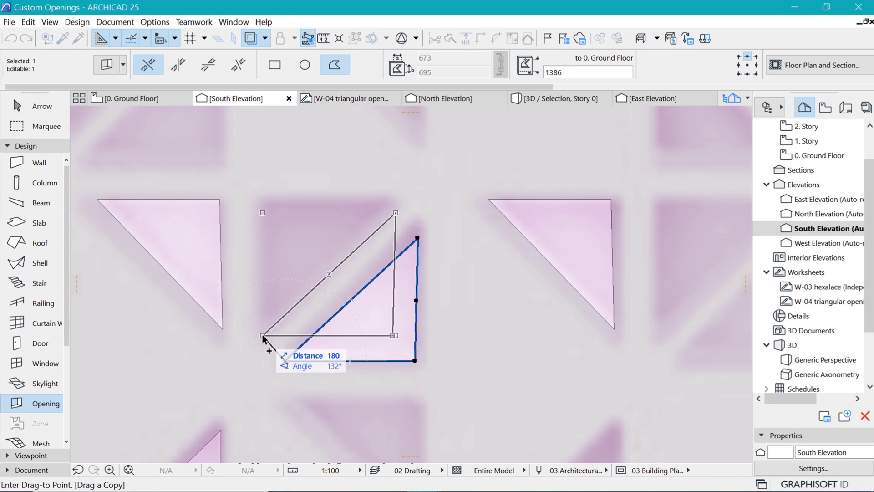
{"action": "left_click", "coordinate": [262, 337]}
{"action": "key", "text": "ctrl+e"}
{"action": "left_click", "coordinate": [262, 338]}
{"action": "left_click", "coordinate": [393, 337]}
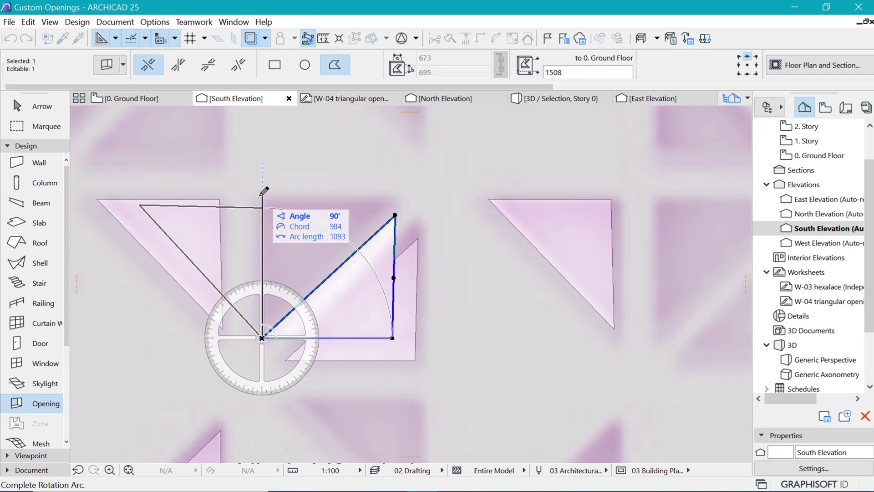
{"action": "left_click", "coordinate": [261, 195]}
Mirror the upper opening of the pair about its vertical edge and move it up to the traced triangle's upper-left corner
{"action": "key", "text": "ctrl+m"}
{"action": "left_click", "coordinate": [263, 212]}
{"action": "key", "text": "ctrl+d"}
{"action": "left_click", "coordinate": [262, 208]}
{"action": "left_click", "coordinate": [262, 199]}
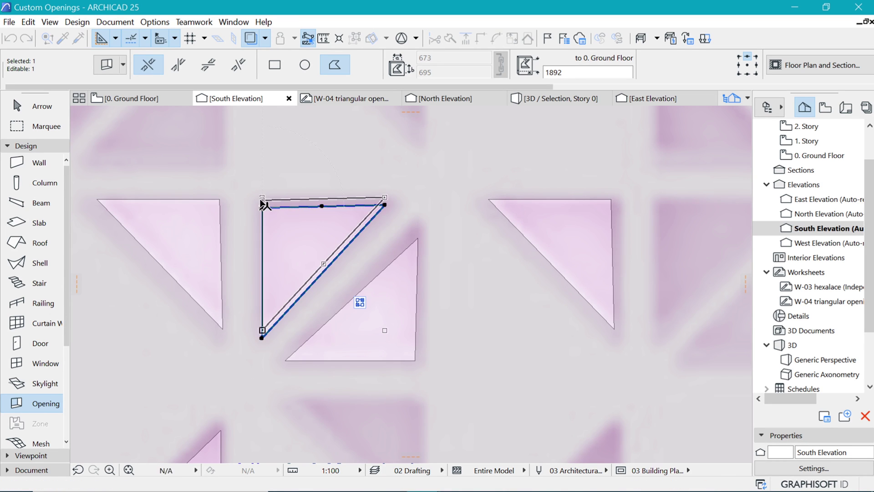
{"action": "left_click", "coordinate": [261, 201]}
Copy the upper opening of the pair to the downward-pointing traced triangle in the bottom row and mirror it about its vertical edge
{"action": "scroll", "coordinate": [283, 246], "scroll_direction": "down", "scroll_amount": 3}
{"action": "scroll", "coordinate": [300, 269], "scroll_direction": "up", "scroll_amount": 2}
{"action": "left_click", "coordinate": [248, 160]}
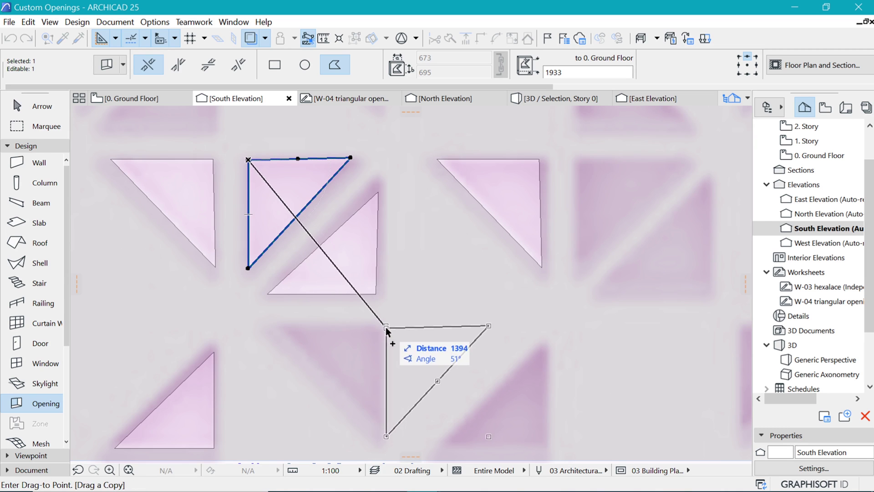
{"action": "left_click", "coordinate": [385, 327]}
{"action": "key", "text": "ctrl+m"}
{"action": "left_click", "coordinate": [385, 328]}
{"action": "left_click", "coordinate": [384, 355]}
{"action": "scroll", "coordinate": [383, 359], "scroll_direction": "down", "scroll_amount": 2}
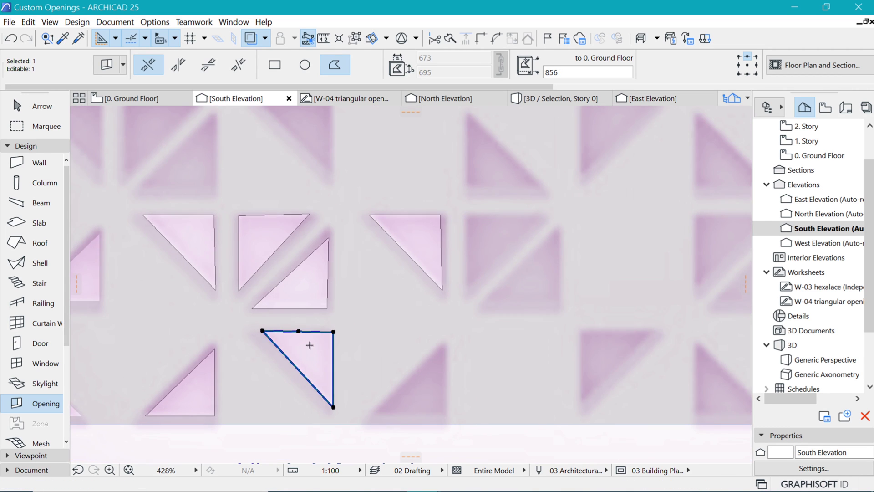
Copy the selected bottom-row opening to the matching traced triangle in the top row, and copy that one to the row's first triangle
{"action": "left_click", "coordinate": [332, 335]}
{"action": "scroll", "coordinate": [354, 260], "scroll_direction": "down", "scroll_amount": 1}
{"action": "left_click", "coordinate": [380, 245]}
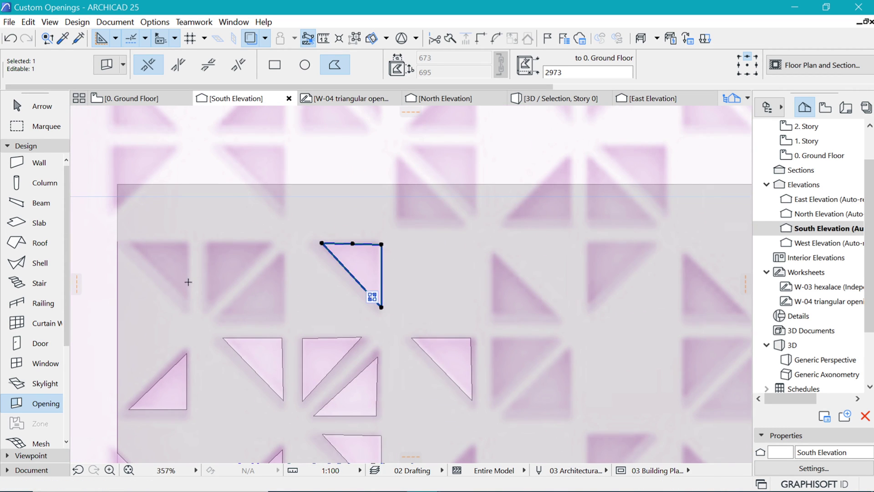
{"action": "scroll", "coordinate": [139, 290], "scroll_direction": "up", "scroll_amount": 2}
{"action": "key", "text": "ctrl+shift+d"}
{"action": "left_click", "coordinate": [520, 219]}
{"action": "left_click", "coordinate": [213, 218]}
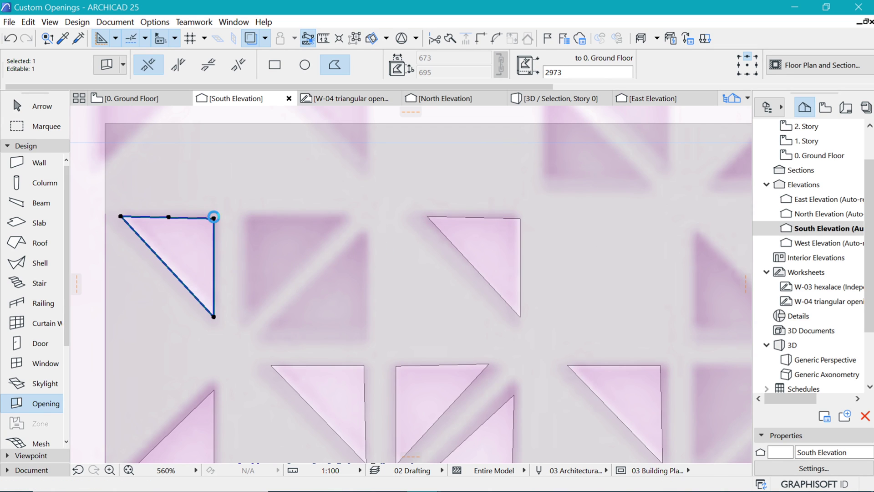
Copy the top row's first opening to the upper triangle of the neighbouring traced pair and mirror it about its vertical edge
{"action": "left_click", "coordinate": [120, 216]}
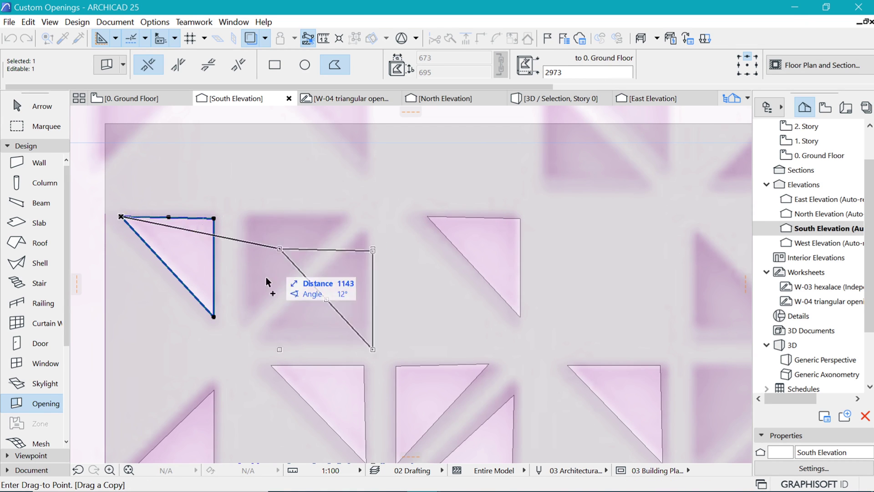
{"action": "left_click", "coordinate": [246, 213]}
{"action": "key", "text": "ctrl+shift+d"}
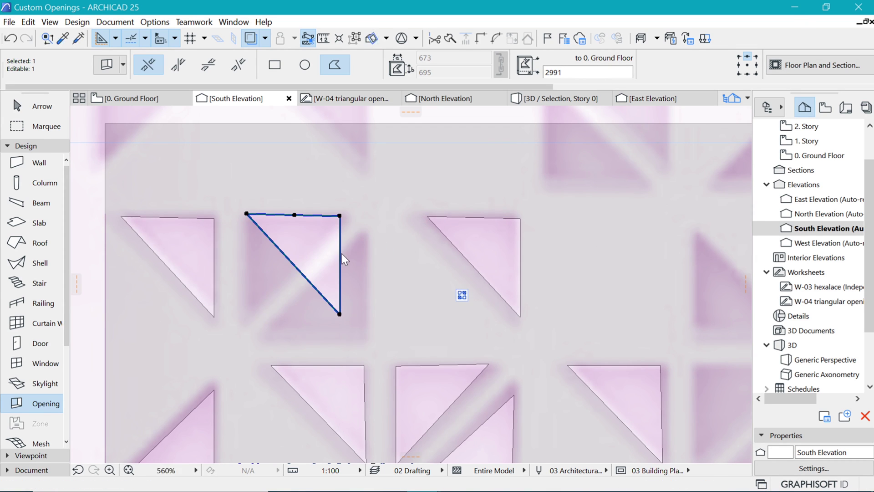
{"action": "left_click", "coordinate": [246, 216]}
{"action": "key", "text": "ctrl+shift+m"}
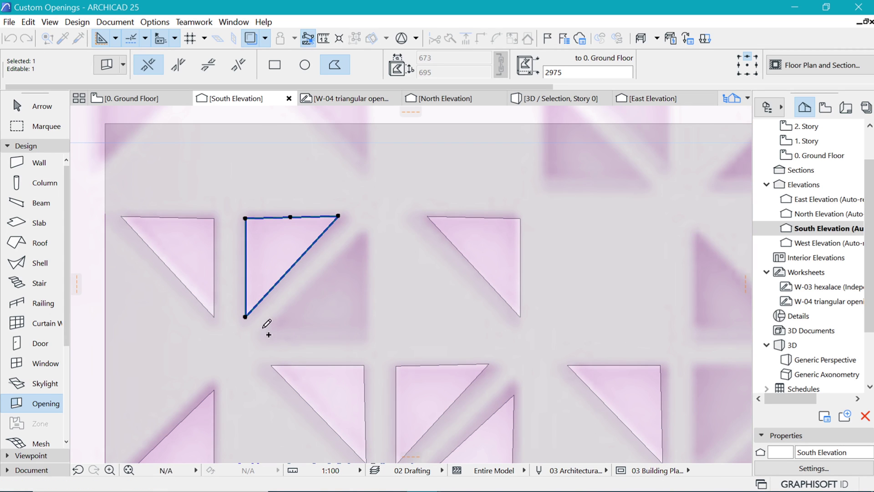
Copy the top row's first opening to the lower-right corner of the pair's lower triangle and mirror it vertically to fit the trace
{"action": "left_click", "coordinate": [262, 322]}
{"action": "key", "text": "ctrl+d"}
{"action": "left_click", "coordinate": [278, 219]}
{"action": "left_click", "coordinate": [371, 339]}
{"action": "key", "text": "ctrl+m"}
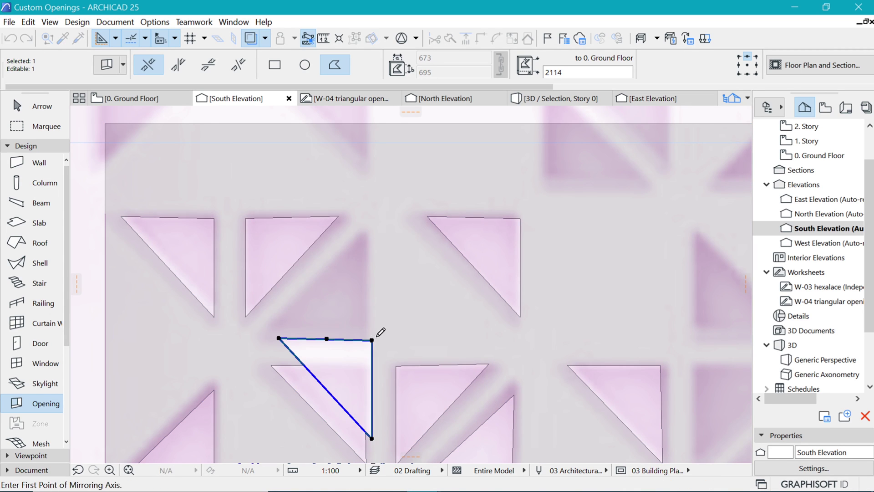
{"action": "left_click", "coordinate": [371, 340]}
{"action": "key", "text": "ctrl+e"}
{"action": "left_click", "coordinate": [371, 340]}
{"action": "left_click", "coordinate": [376, 328]}
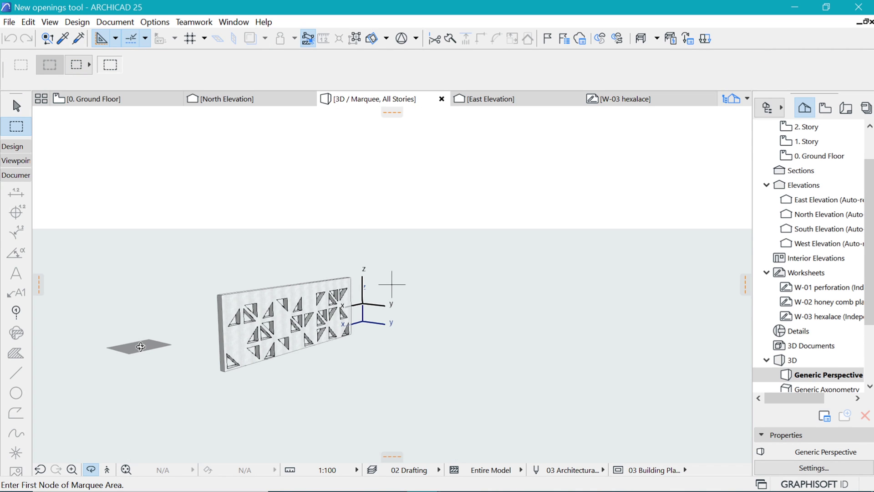
Inspect the finished wall with triangular openings in the 3D perspective view
{"action": "left_click_drag", "start_coordinate": [140, 347], "coordinate": [428, 317]}
{"action": "scroll", "coordinate": [209, 334], "scroll_direction": "up", "scroll_amount": 5}
{"action": "left_click_drag", "start_coordinate": [476, 301], "coordinate": [496, 326]}
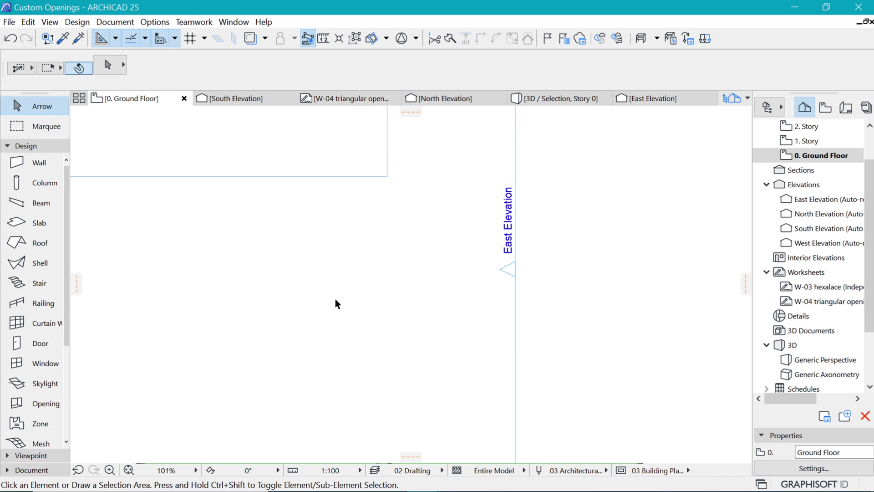
Set the default wall's building material to Timber - Roof and its thickness to 1000
{"action": "left_click", "coordinate": [39, 157]}
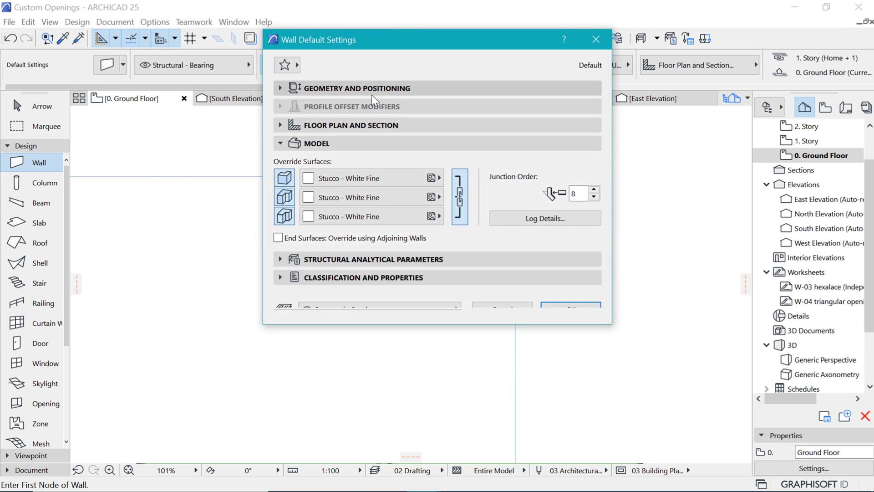
{"action": "left_click", "coordinate": [460, 152]}
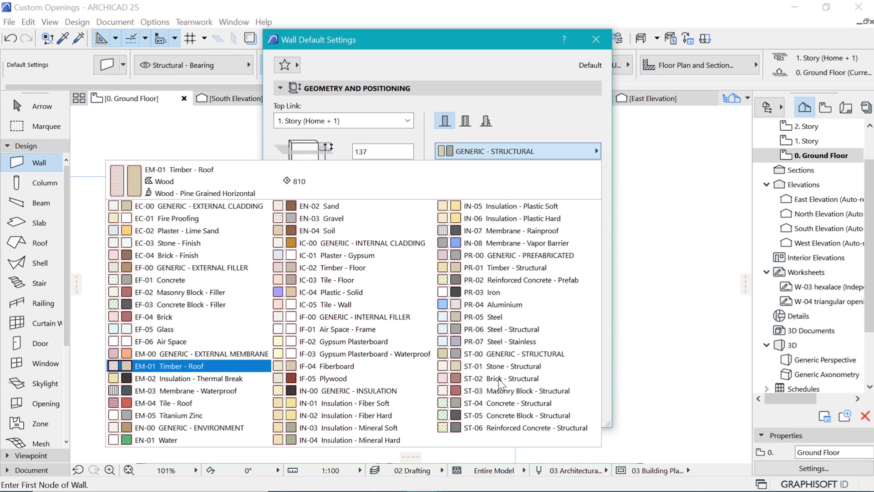
{"action": "left_click", "coordinate": [182, 365]}
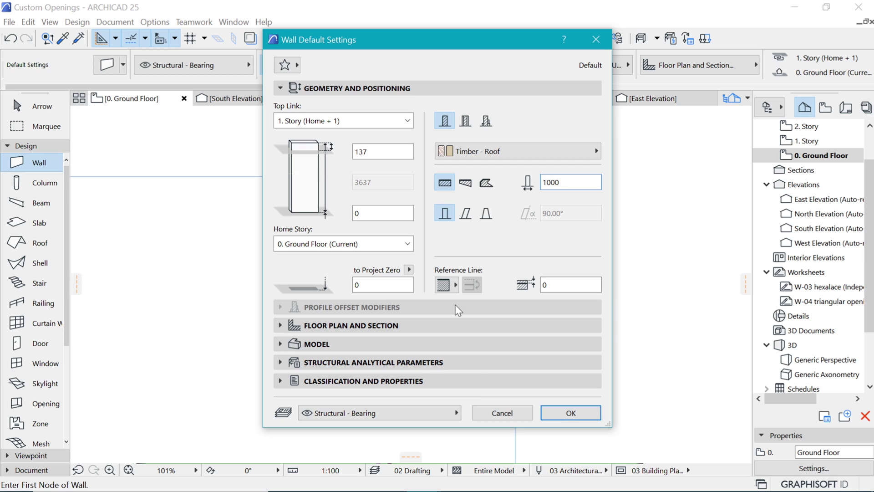
Override all surfaces of the default wall with Light wood and accept the wall settings
{"action": "left_click", "coordinate": [332, 344]}
{"action": "left_click", "coordinate": [372, 179]}
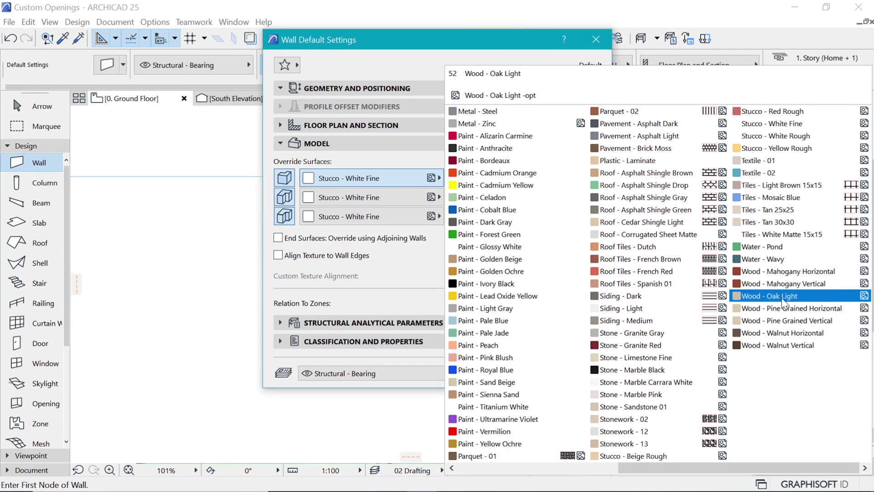
{"action": "key", "text": "l"}
{"action": "key", "text": "l"}
{"action": "key", "text": "l"}
{"action": "key", "text": "l"}
{"action": "key", "text": "l"}
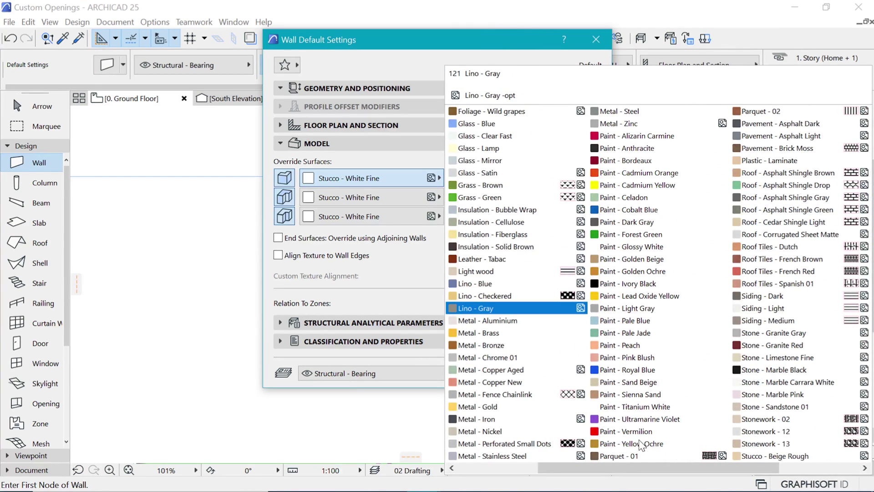
{"action": "key", "text": "l"}
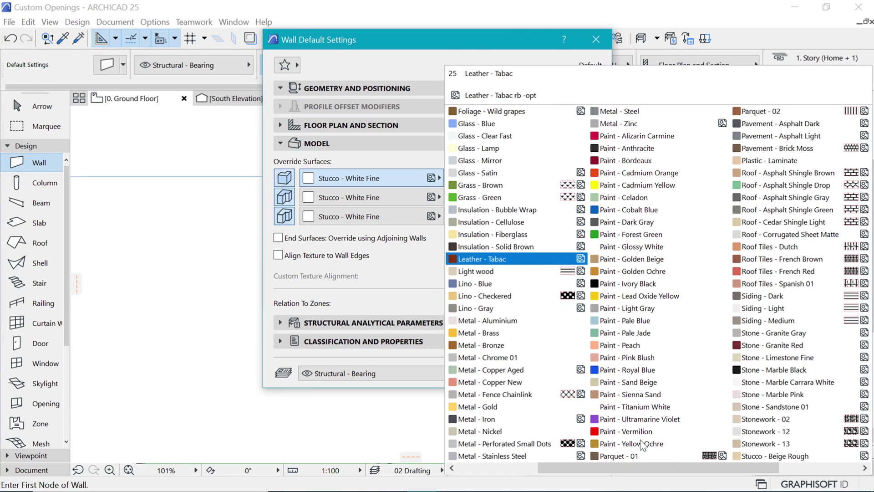
{"action": "left_click", "coordinate": [528, 273]}
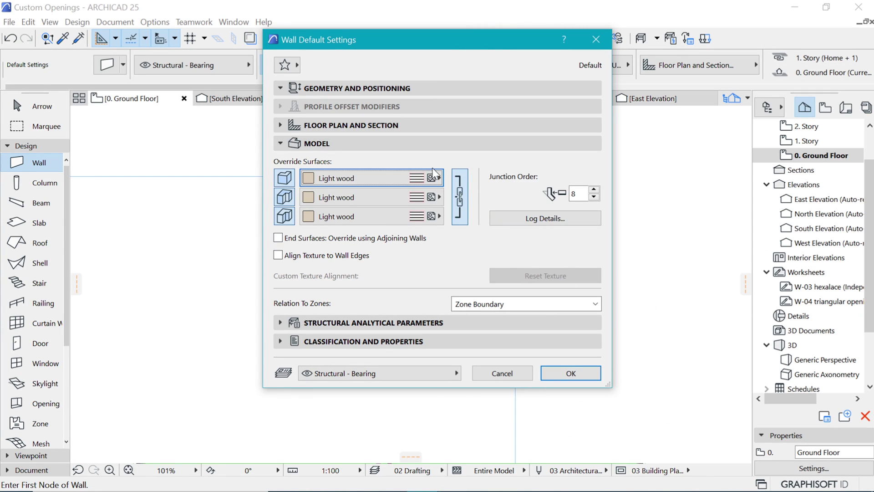
{"action": "left_click", "coordinate": [567, 375]}
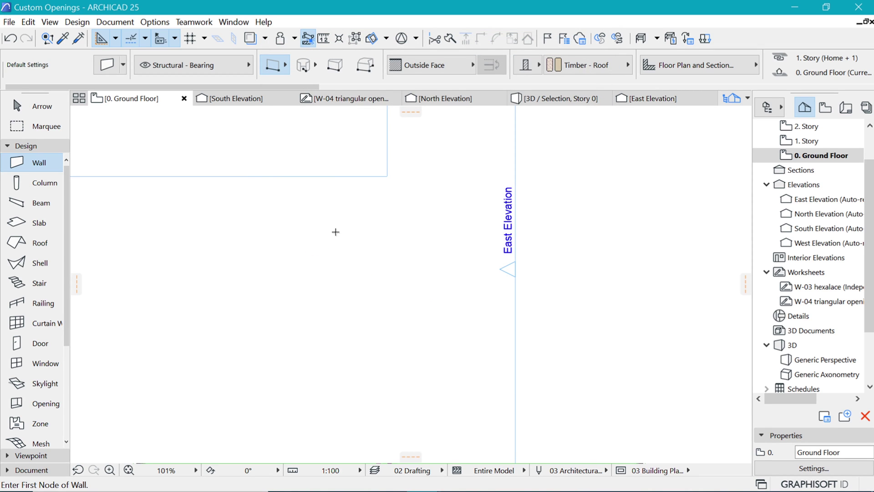
Draw a vertical wall just west of the East Elevation line on the ground floor and stretch its north end farther up
{"action": "left_click", "coordinate": [344, 226]}
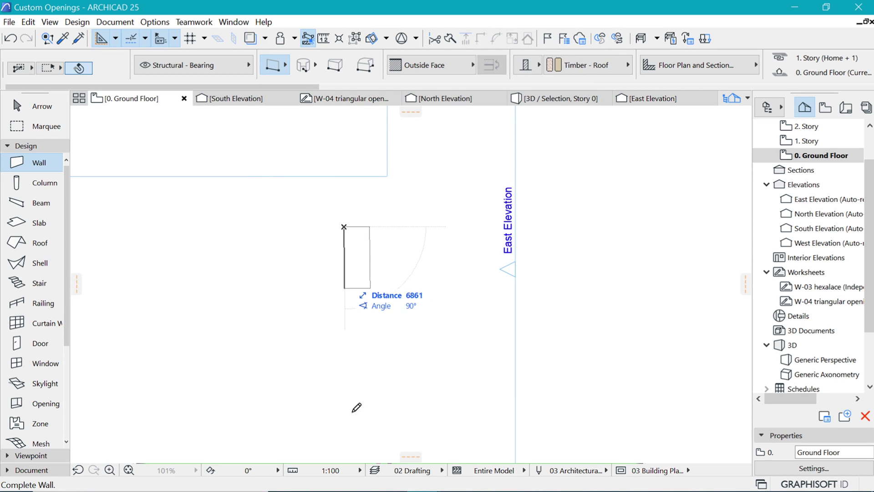
{"action": "left_click", "coordinate": [328, 444]}
{"action": "scroll", "coordinate": [348, 336], "scroll_direction": "down", "scroll_amount": 3}
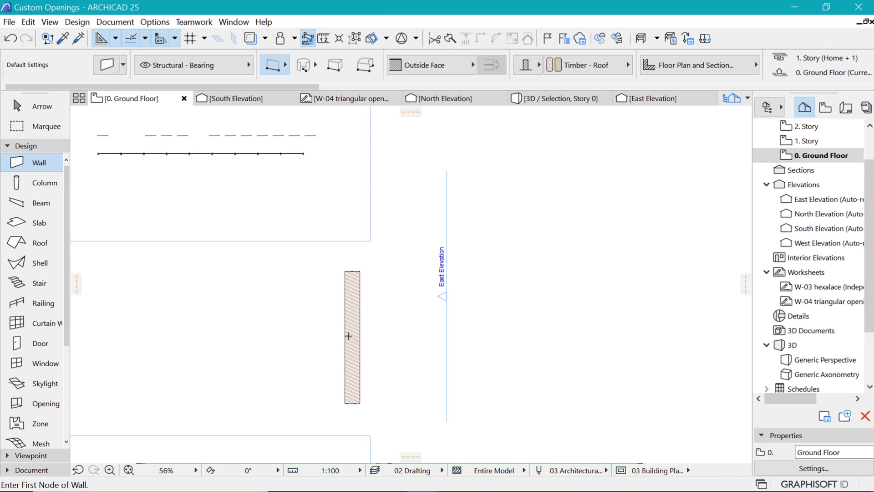
{"action": "left_click", "coordinate": [351, 358], "text": "shift"}
{"action": "left_click", "coordinate": [345, 282]}
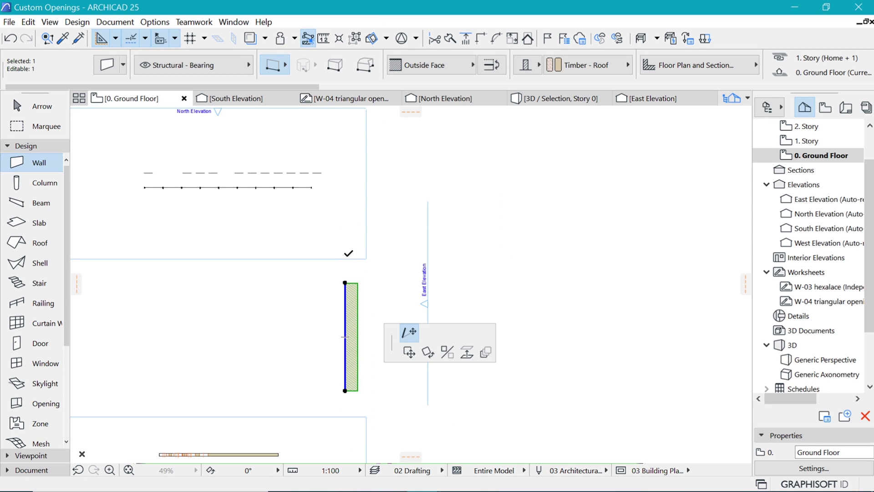
{"action": "left_click", "coordinate": [350, 241]}
{"action": "scroll", "coordinate": [397, 268], "scroll_direction": "up", "scroll_amount": 3}
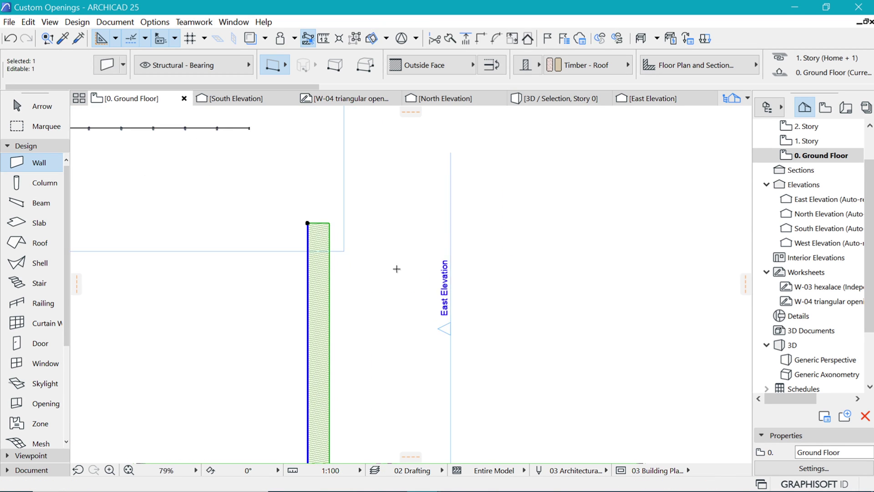
{"action": "key", "text": "Escape"}
Set the East Elevation to a limited horizontal range and move its far limit to just behind the new timber wall
{"action": "scroll", "coordinate": [399, 176], "scroll_direction": "down", "scroll_amount": 1}
{"action": "left_click", "coordinate": [443, 180], "text": "shift"}
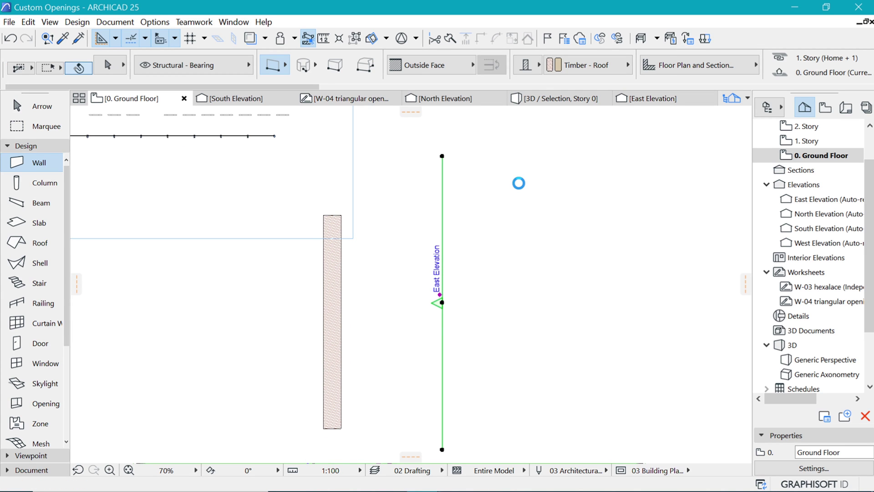
{"action": "right_click", "coordinate": [531, 181]}
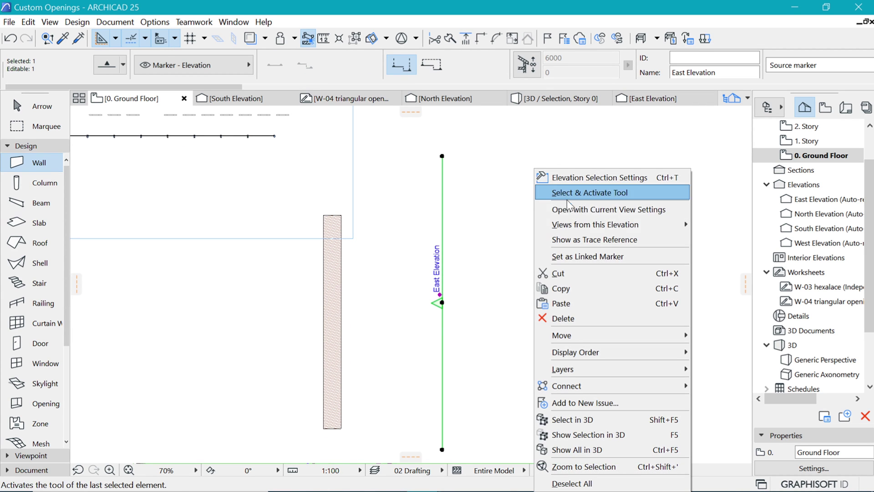
{"action": "left_click", "coordinate": [474, 152]}
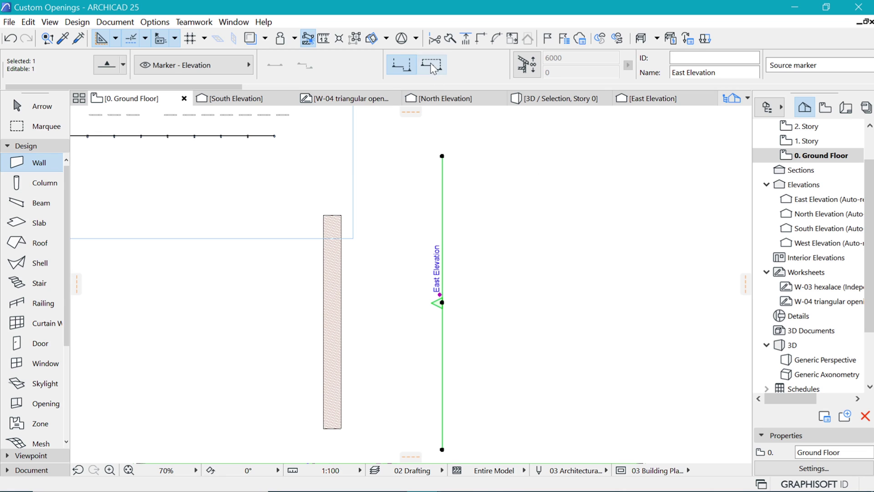
{"action": "scroll", "coordinate": [585, 242], "scroll_direction": "down", "scroll_amount": 1}
{"action": "scroll", "coordinate": [246, 265], "scroll_direction": "down", "scroll_amount": 1}
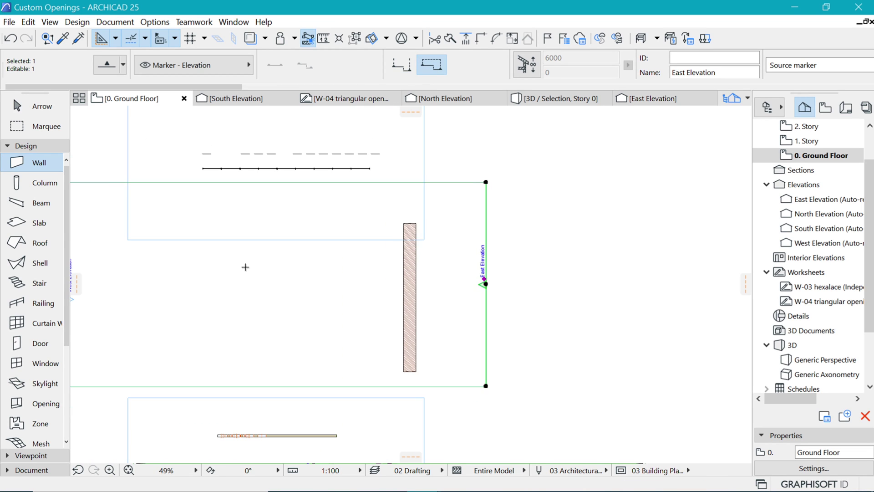
{"action": "scroll", "coordinate": [268, 275], "scroll_direction": "down", "scroll_amount": 1}
{"action": "scroll", "coordinate": [166, 276], "scroll_direction": "down", "scroll_amount": 1}
{"action": "left_click", "coordinate": [169, 259]}
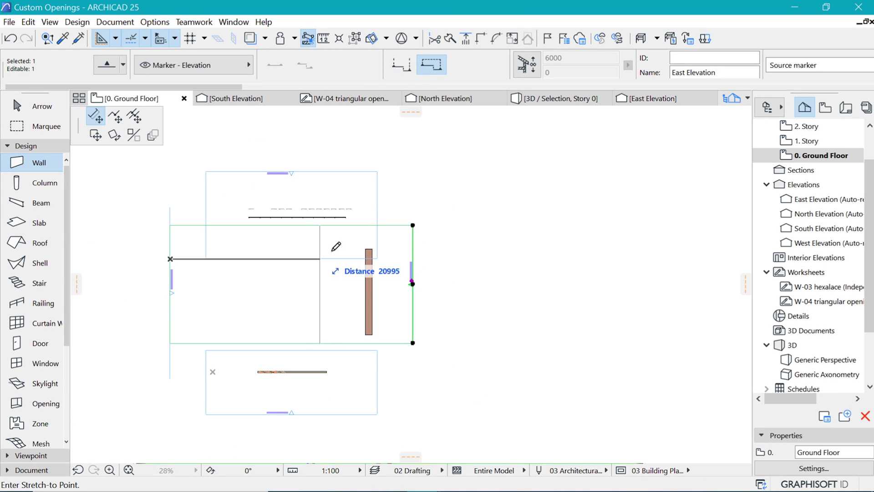
{"action": "scroll", "coordinate": [357, 253], "scroll_direction": "up", "scroll_amount": 5}
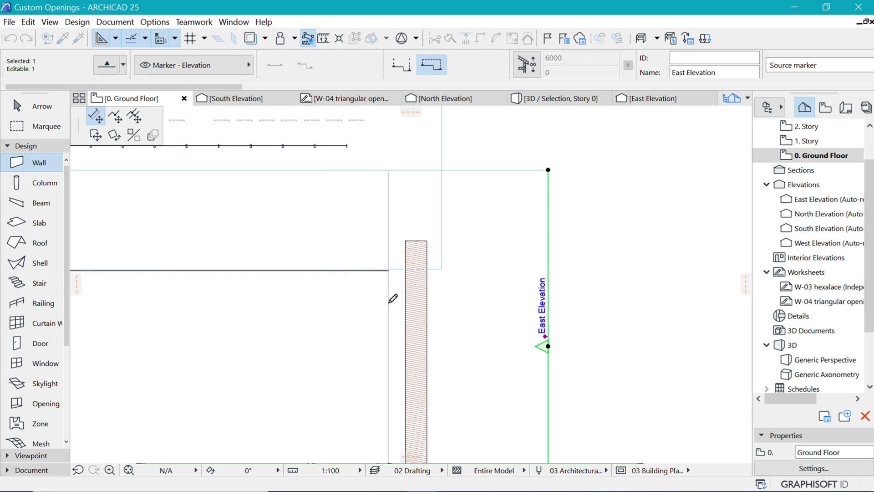
{"action": "left_click", "coordinate": [388, 299]}
Open the East Elevation and create a new independent worksheet W-05 named "honey comb play"
{"action": "right_click", "coordinate": [619, 234]}
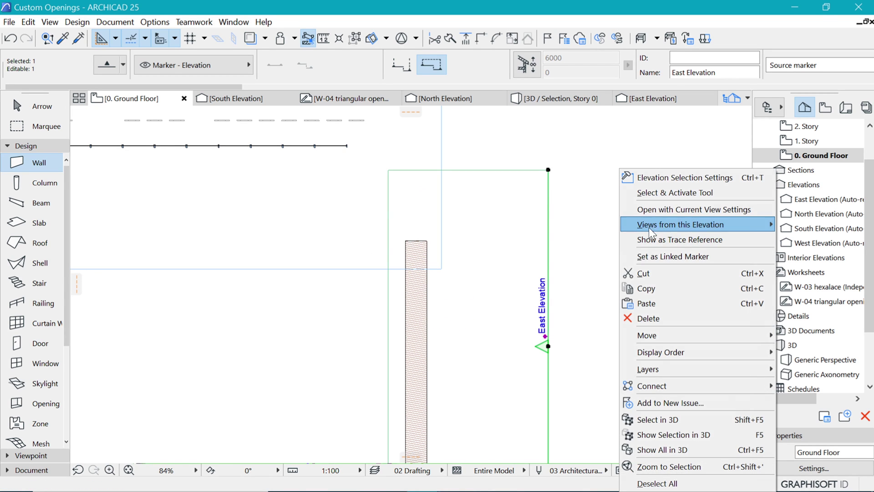
{"action": "left_click", "coordinate": [646, 204]}
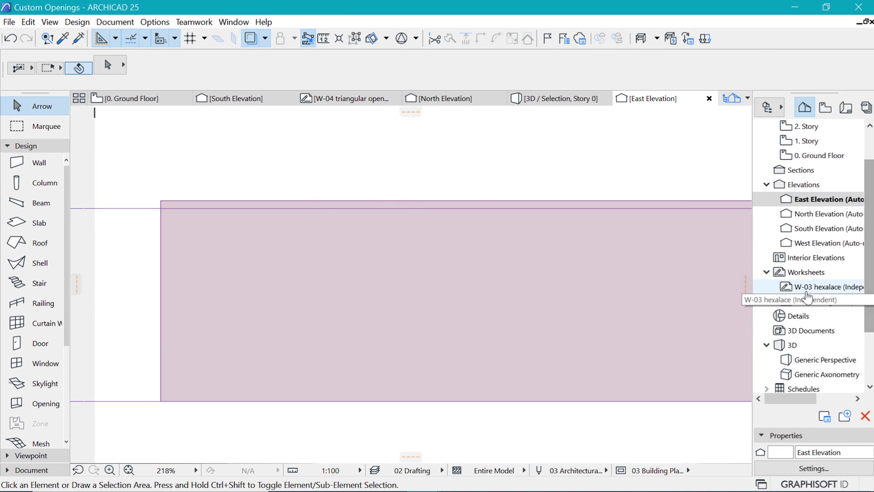
{"action": "left_click", "coordinate": [774, 273]}
{"action": "right_click", "coordinate": [774, 273]}
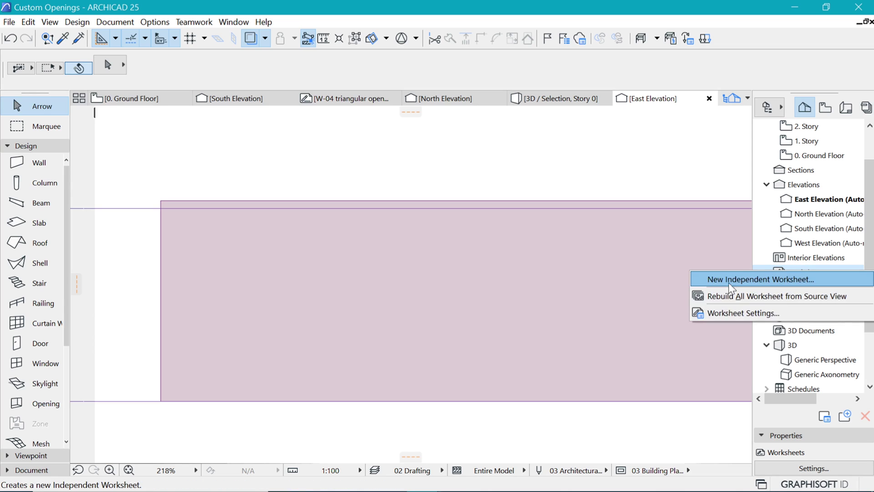
{"action": "left_click", "coordinate": [713, 278]}
{"action": "key", "text": "Tab"}
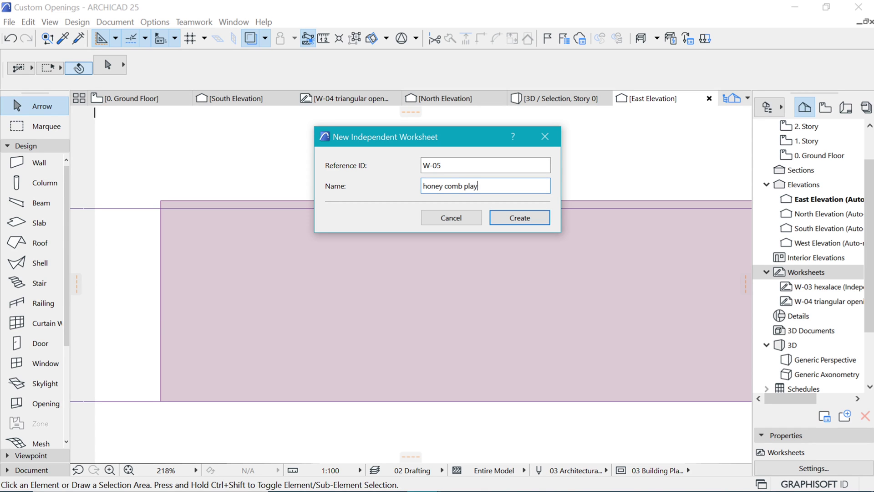
{"action": "left_click", "coordinate": [535, 218]}
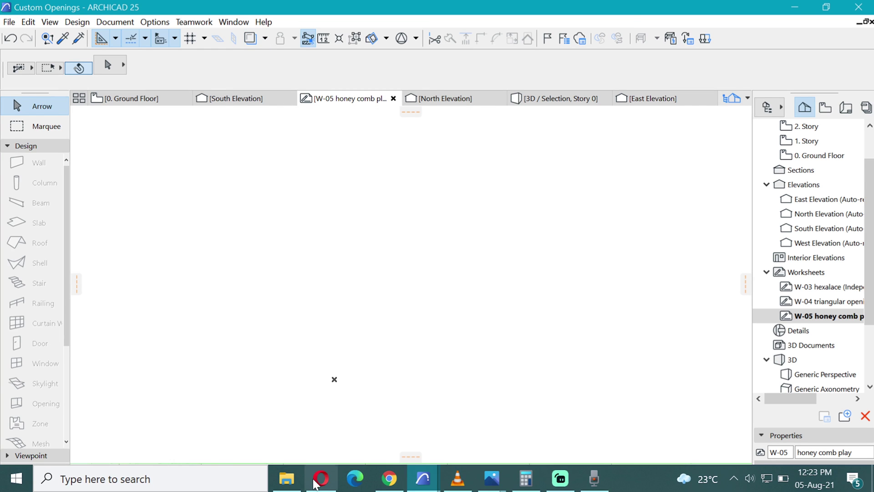
Switch to File Explorer and place image 04 from the Reference images folder into the W-05 honey comb play worksheet
{"action": "left_click", "coordinate": [293, 481]}
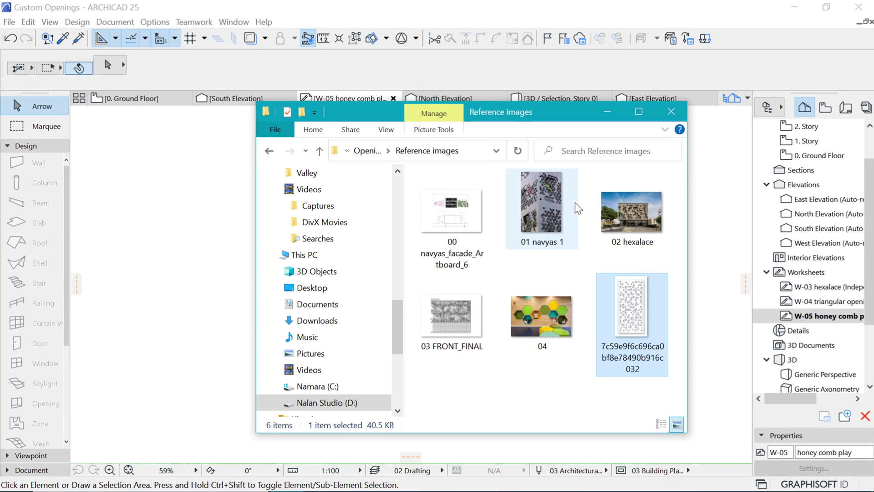
{"action": "left_click", "coordinate": [538, 309]}
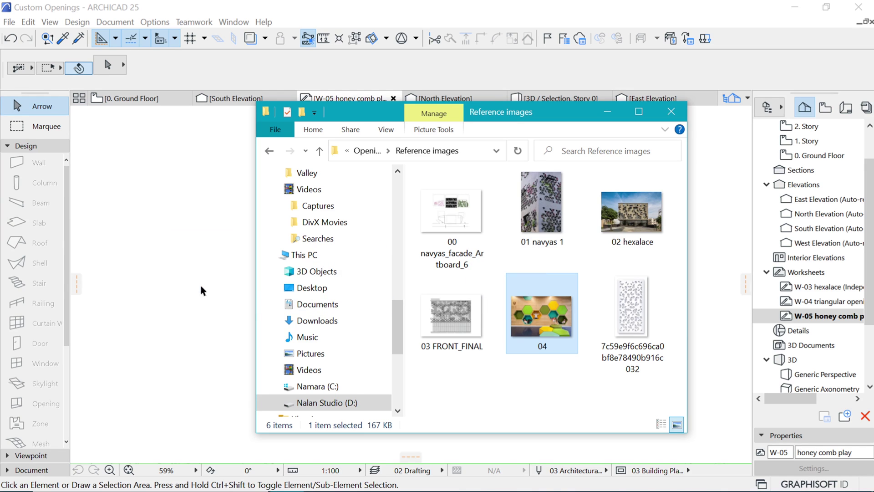
{"action": "left_click", "coordinate": [606, 113]}
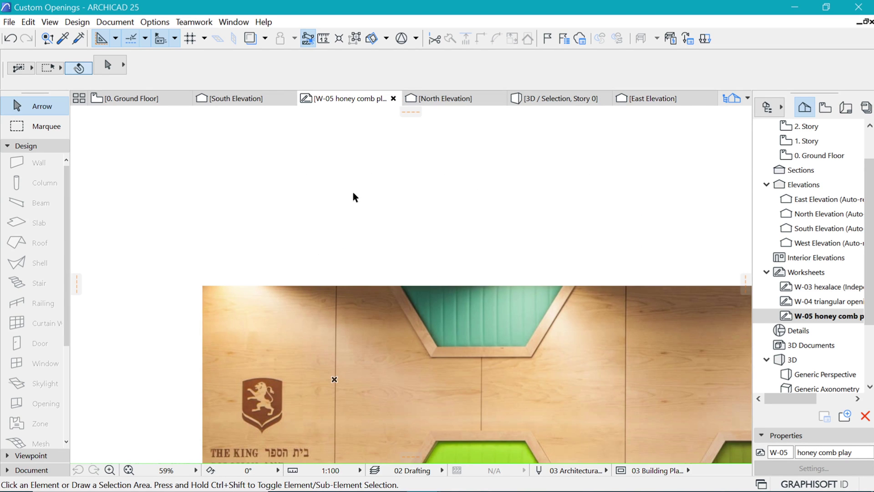
{"action": "scroll", "coordinate": [369, 200], "scroll_direction": "down", "scroll_amount": 5}
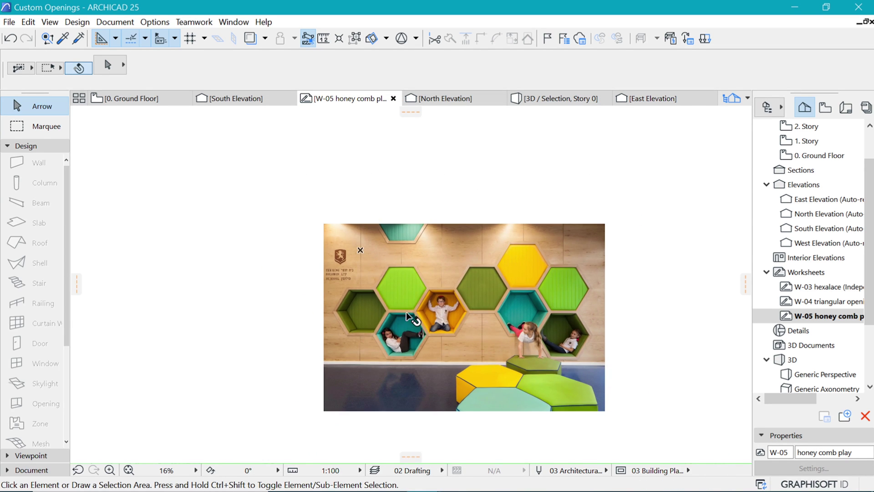
Move the pasted image so the point where its left edge meets the skirting's base lands on the project origin
{"action": "left_click", "coordinate": [336, 365]}
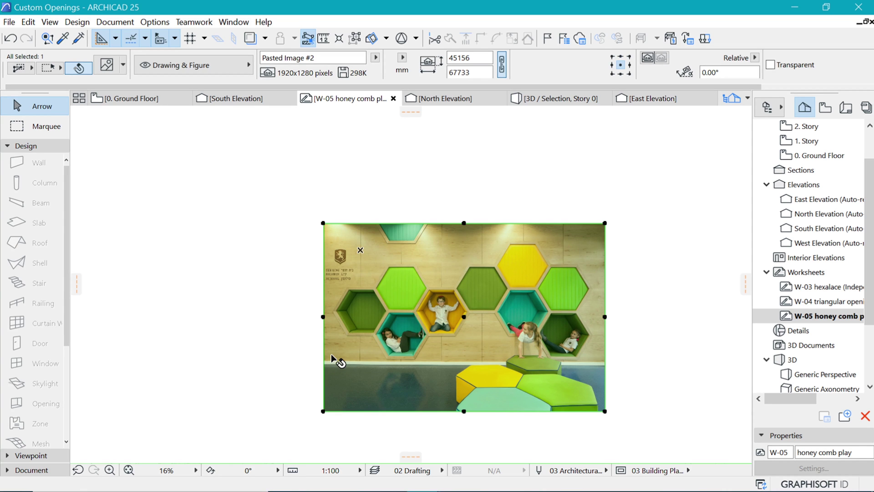
{"action": "scroll", "coordinate": [336, 362], "scroll_direction": "up", "scroll_amount": 4}
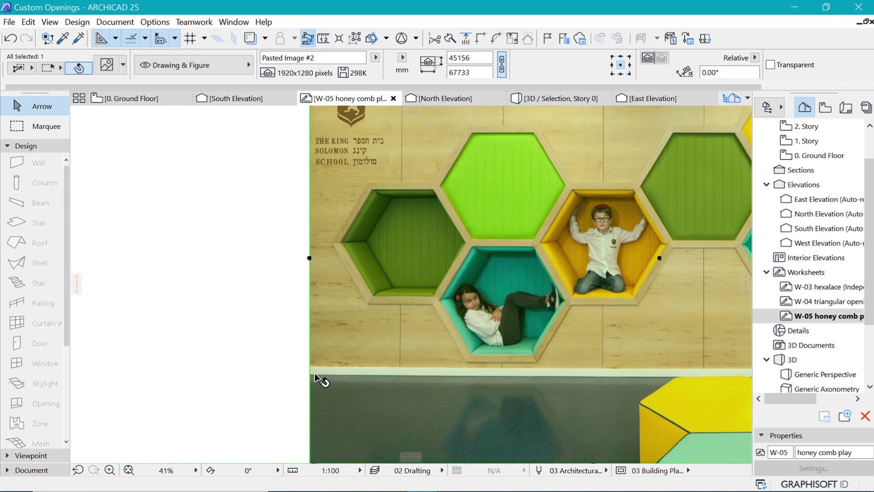
{"action": "key", "text": "ctrl+d"}
{"action": "left_click", "coordinate": [310, 374]}
{"action": "scroll", "coordinate": [330, 380], "scroll_direction": "down", "scroll_amount": 3}
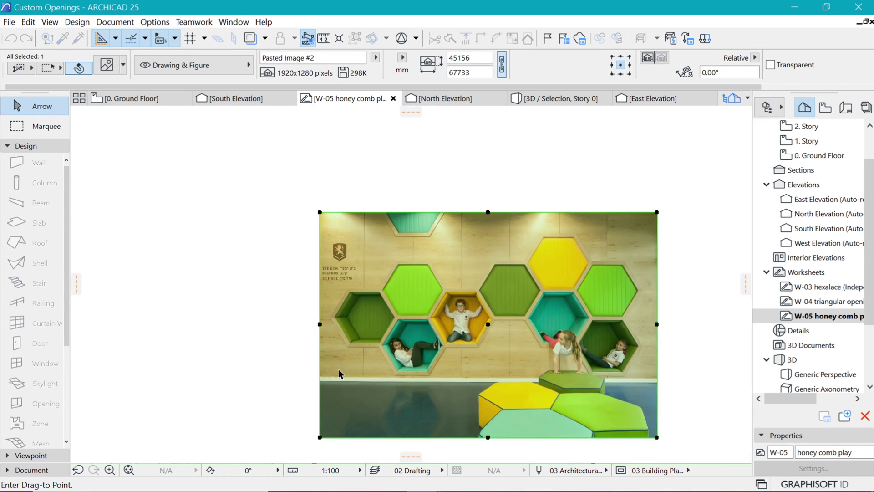
{"action": "scroll", "coordinate": [368, 356], "scroll_direction": "down", "scroll_amount": 3}
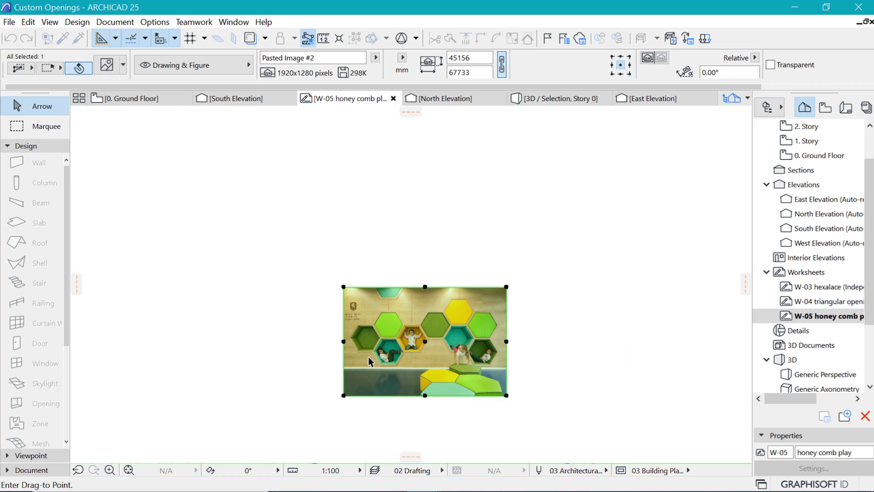
{"action": "left_click", "coordinate": [365, 302]}
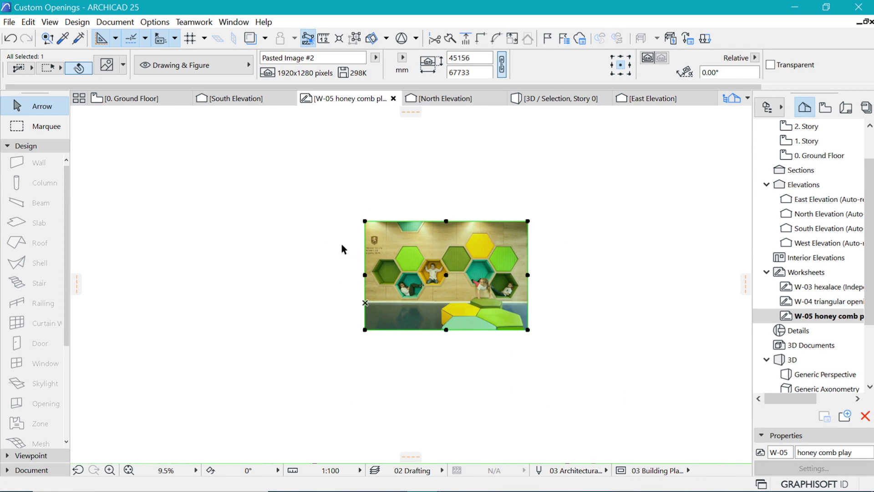
{"action": "left_click", "coordinate": [341, 248]}
{"action": "scroll", "coordinate": [381, 288], "scroll_direction": "up", "scroll_amount": 4}
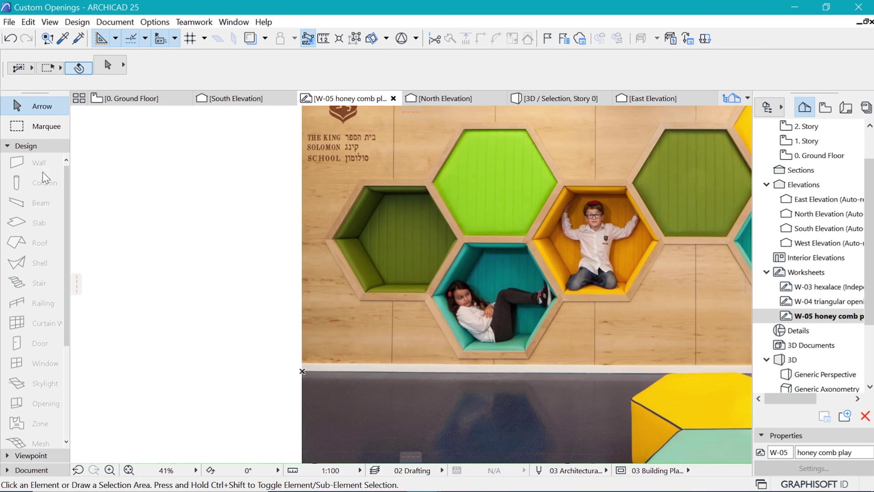
Draw a short vertical reference line with the Line tool, upward from the origin along the image's left edge
{"action": "left_click", "coordinate": [22, 145]}
{"action": "left_click", "coordinate": [28, 159]}
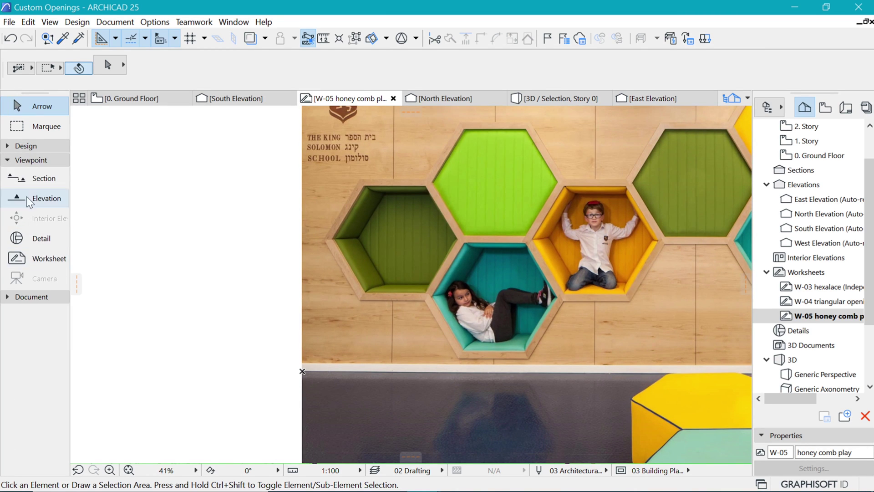
{"action": "left_click", "coordinate": [27, 296]}
{"action": "left_click", "coordinate": [32, 371]}
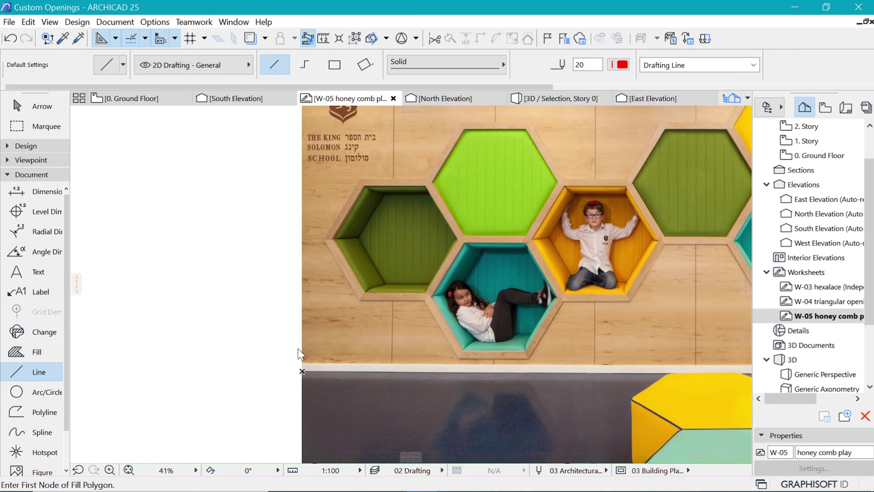
{"action": "left_click", "coordinate": [302, 371]}
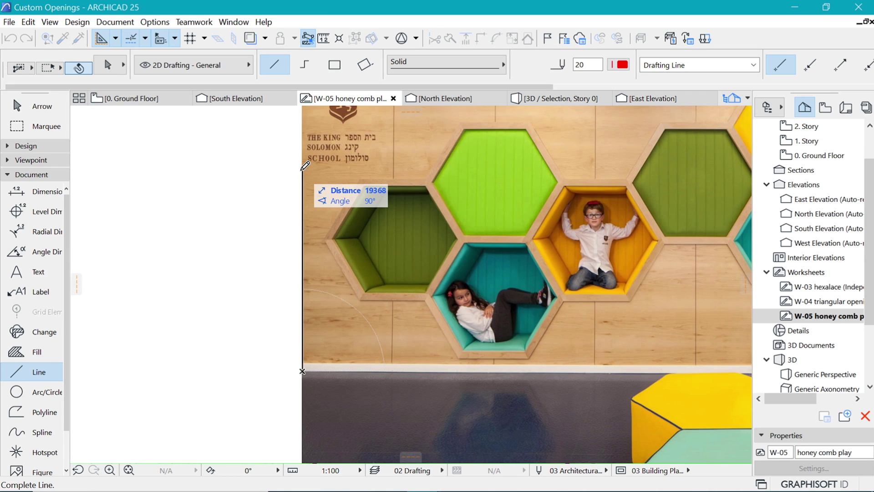
{"action": "key", "text": "Tab"}
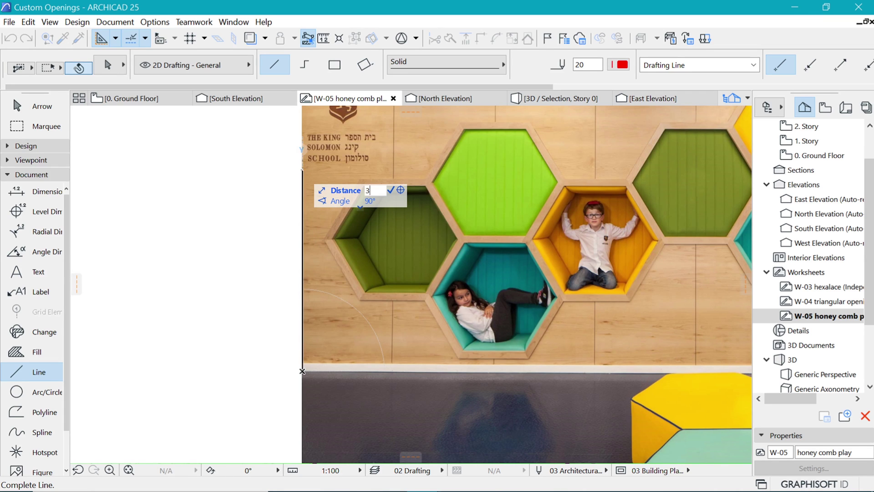
{"action": "key", "text": "Return"}
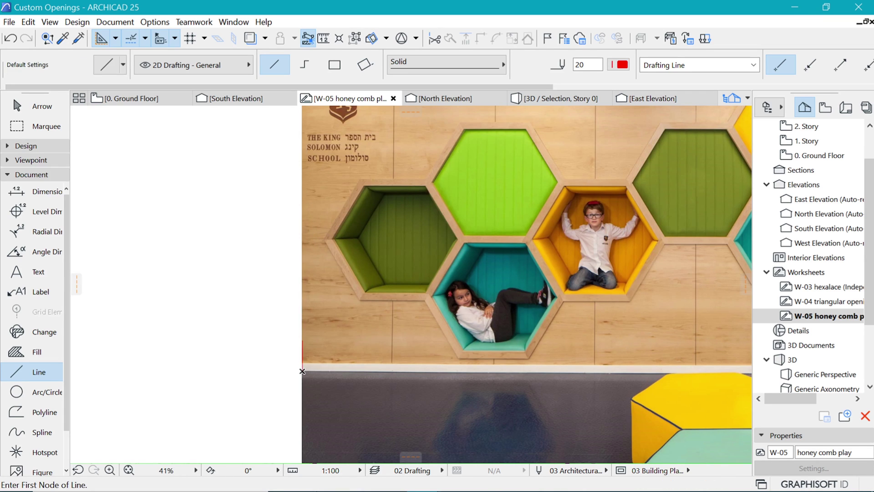
{"action": "scroll", "coordinate": [351, 356], "scroll_direction": "down", "scroll_amount": 3}
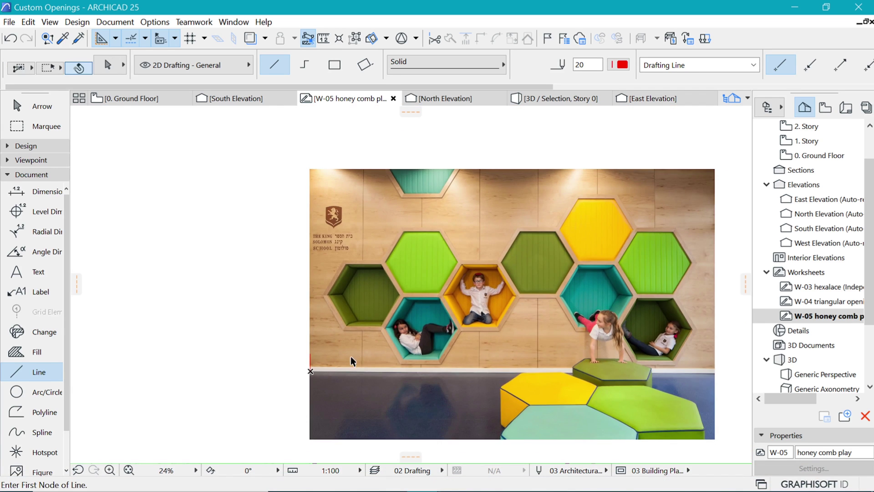
Select the image and drag it so its left edge at the skirting's base sits exactly on the reference line's start
{"action": "left_click", "coordinate": [350, 356], "text": "shift"}
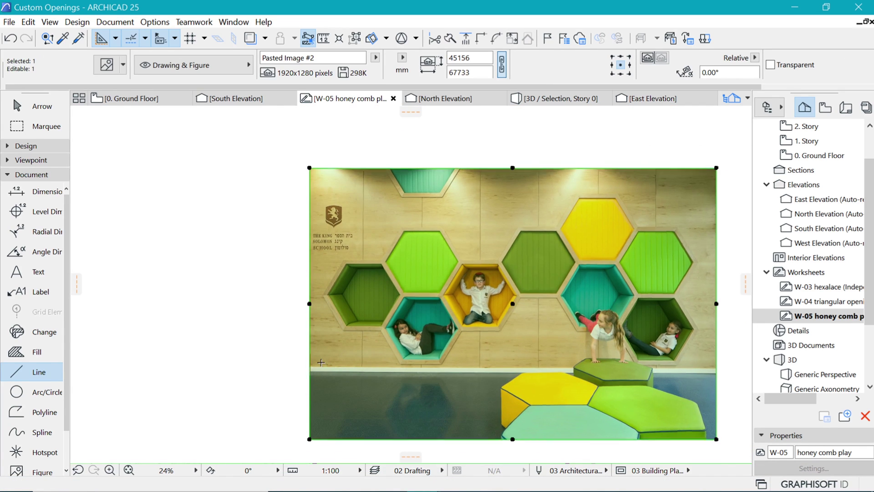
{"action": "scroll", "coordinate": [314, 366], "scroll_direction": "up", "scroll_amount": 10}
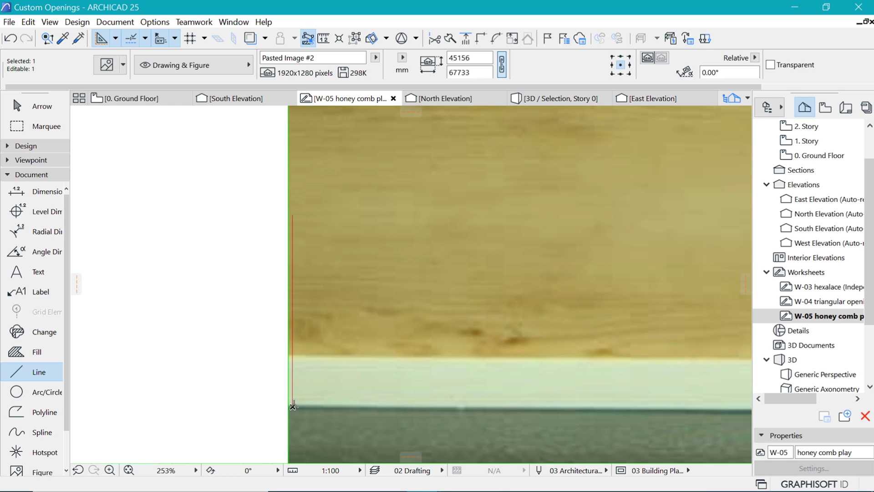
{"action": "scroll", "coordinate": [297, 410], "scroll_direction": "up", "scroll_amount": 3}
{"action": "key", "text": "ctrl+d"}
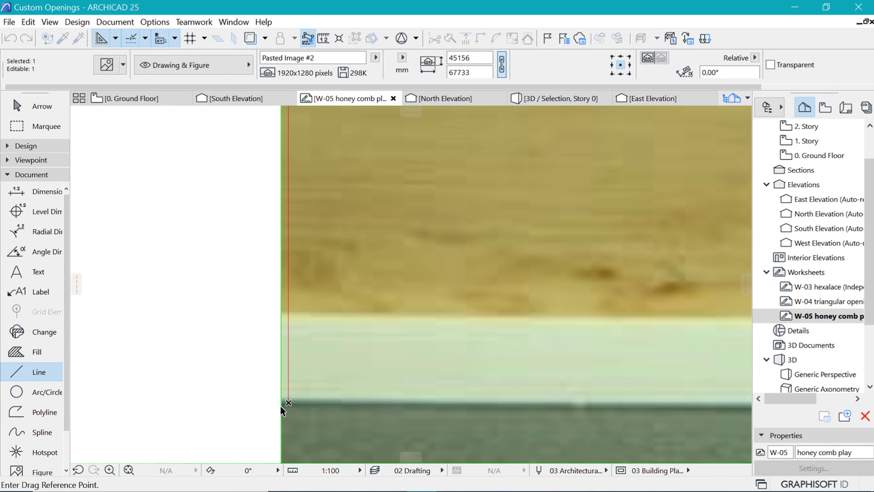
{"action": "left_click", "coordinate": [281, 406]}
{"action": "left_click", "coordinate": [288, 403]}
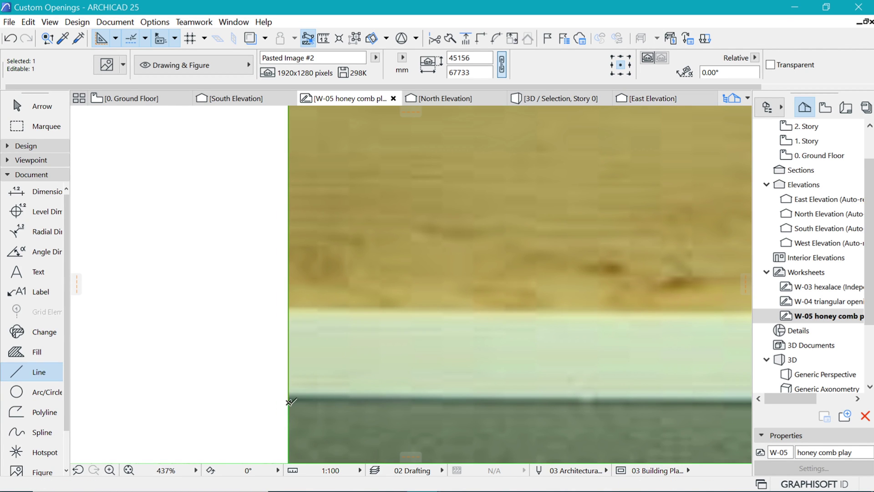
Resize the image graphically about the origin, scaling a height along its left edge down to the reference line's length
{"action": "key", "text": "ctrl+k"}
{"action": "left_click", "coordinate": [493, 287]}
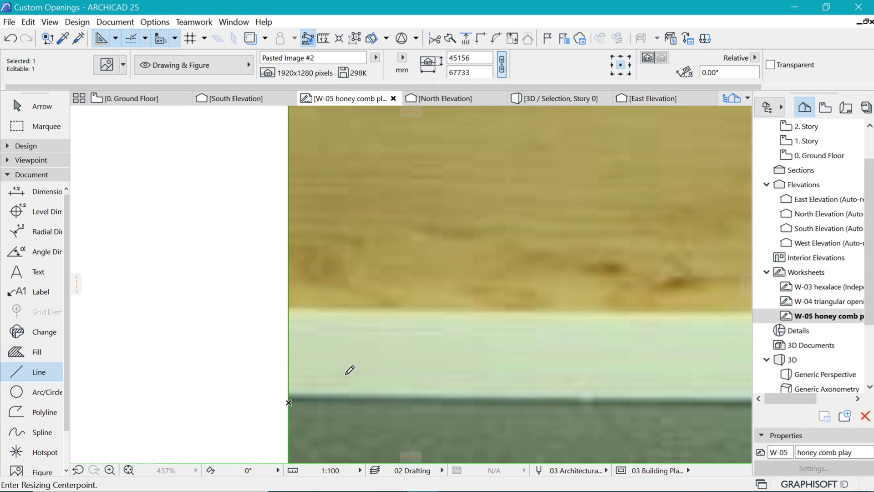
{"action": "left_click", "coordinate": [288, 403]}
{"action": "scroll", "coordinate": [312, 377], "scroll_direction": "down", "scroll_amount": 3}
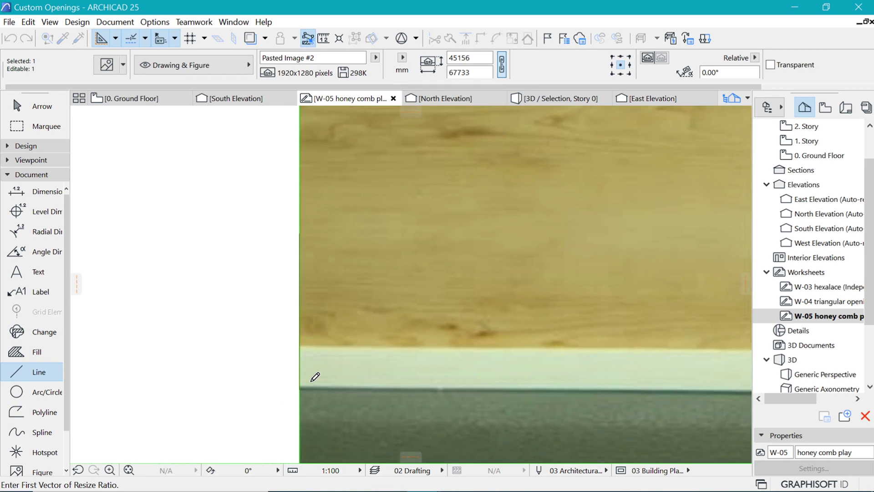
{"action": "scroll", "coordinate": [312, 370], "scroll_direction": "down", "scroll_amount": 2}
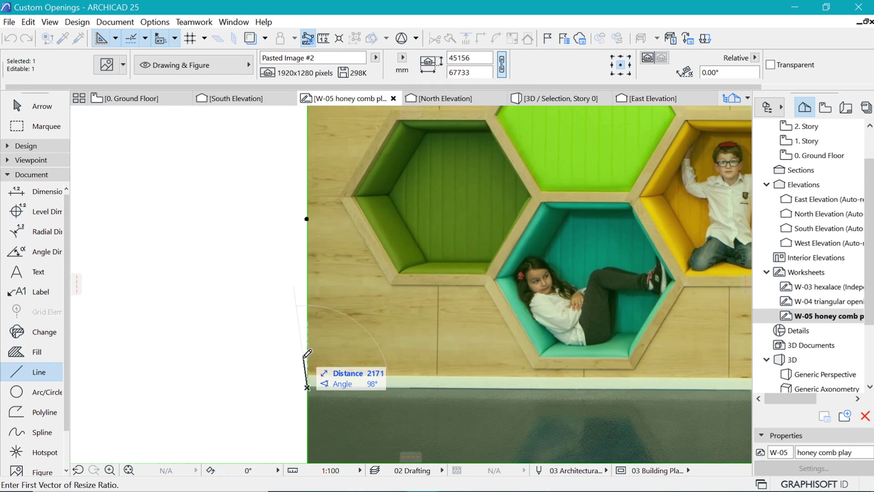
{"action": "scroll", "coordinate": [306, 357], "scroll_direction": "down", "scroll_amount": 2}
{"action": "left_click", "coordinate": [305, 169]}
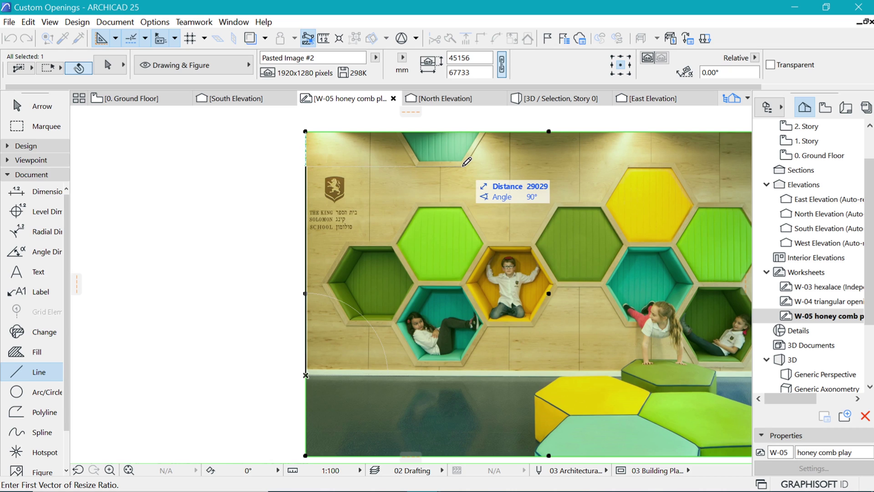
{"action": "left_click", "coordinate": [466, 162]}
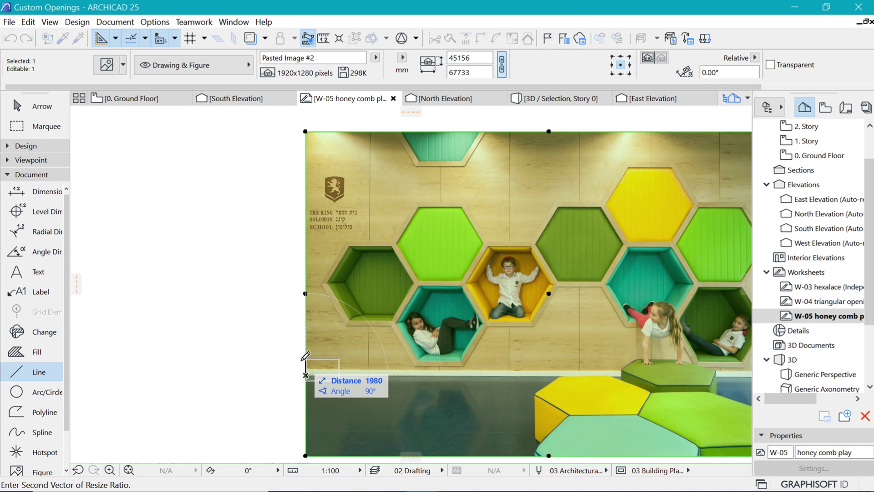
{"action": "scroll", "coordinate": [305, 350], "scroll_direction": "up", "scroll_amount": 3}
{"action": "scroll", "coordinate": [313, 369], "scroll_direction": "up", "scroll_amount": 3}
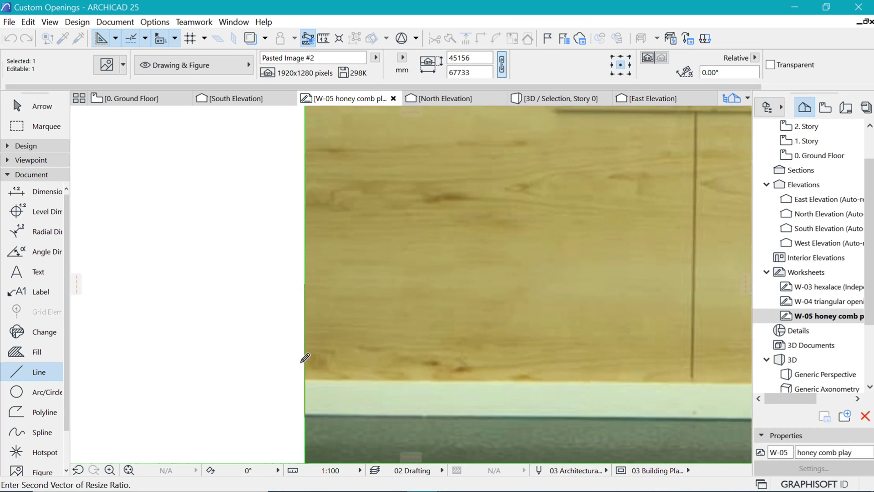
{"action": "left_click", "coordinate": [306, 281]}
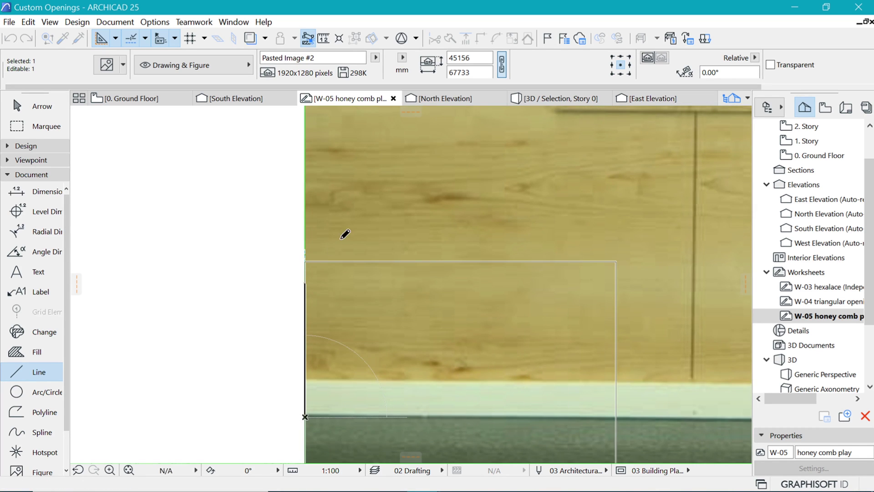
{"action": "key", "text": "Escape"}
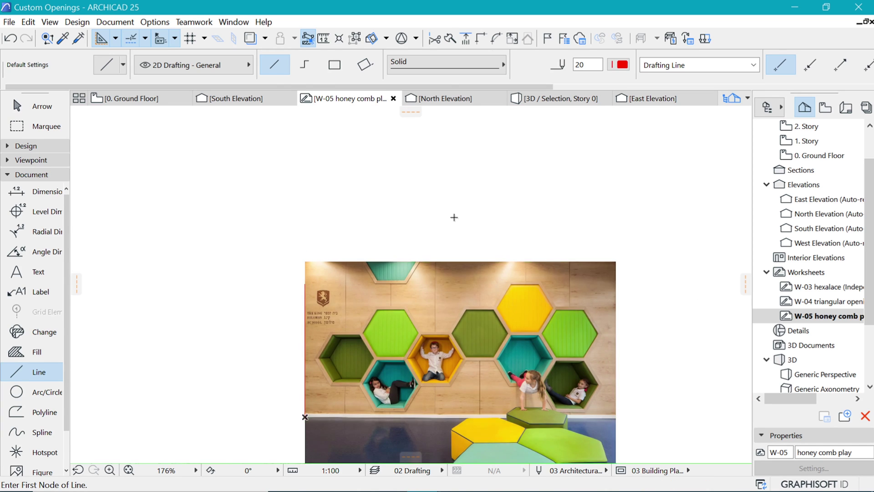
{"action": "scroll", "coordinate": [454, 217], "scroll_direction": "down", "scroll_amount": 3}
{"action": "scroll", "coordinate": [429, 264], "scroll_direction": "up", "scroll_amount": 4}
{"action": "scroll", "coordinate": [468, 275], "scroll_direction": "up", "scroll_amount": 2}
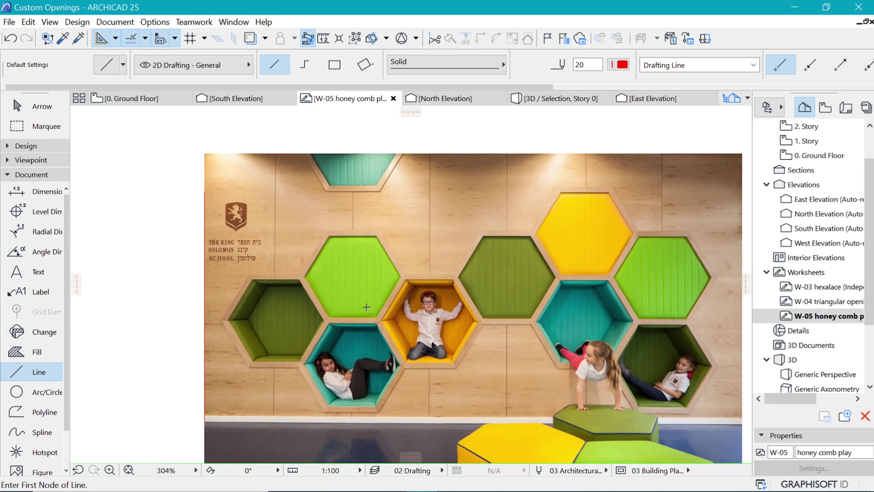
Open the East Elevation and choose the W-05 honey comb play worksheet as its trace reference
{"action": "left_click", "coordinate": [440, 98]}
{"action": "left_click", "coordinate": [652, 100]}
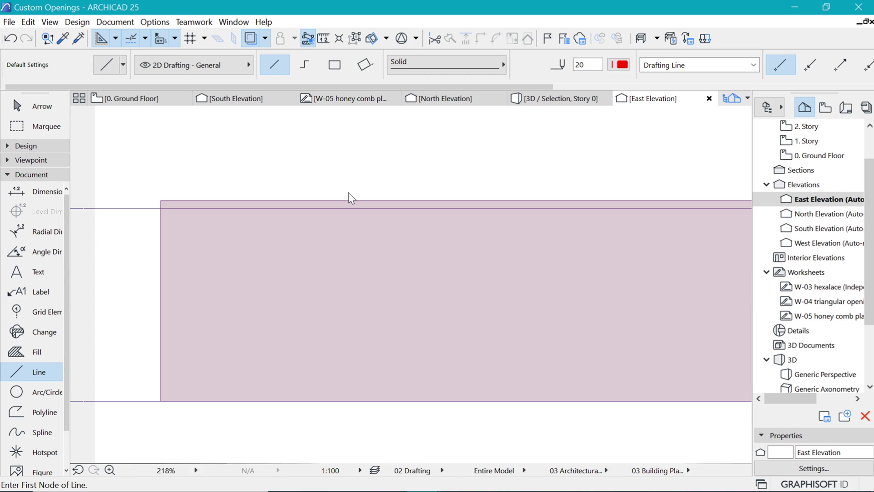
{"action": "left_click", "coordinate": [266, 38]}
{"action": "left_click", "coordinate": [266, 37]}
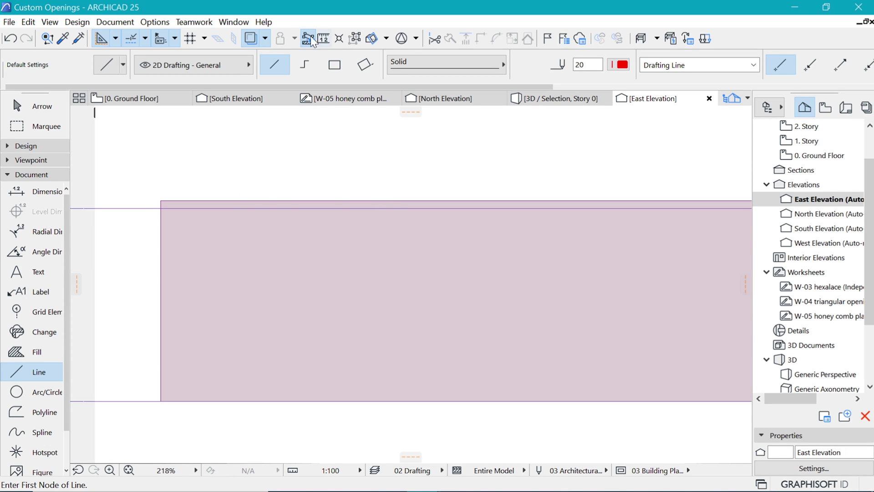
{"action": "left_click", "coordinate": [264, 38]}
{"action": "mouse_move", "coordinate": [351, 59]}
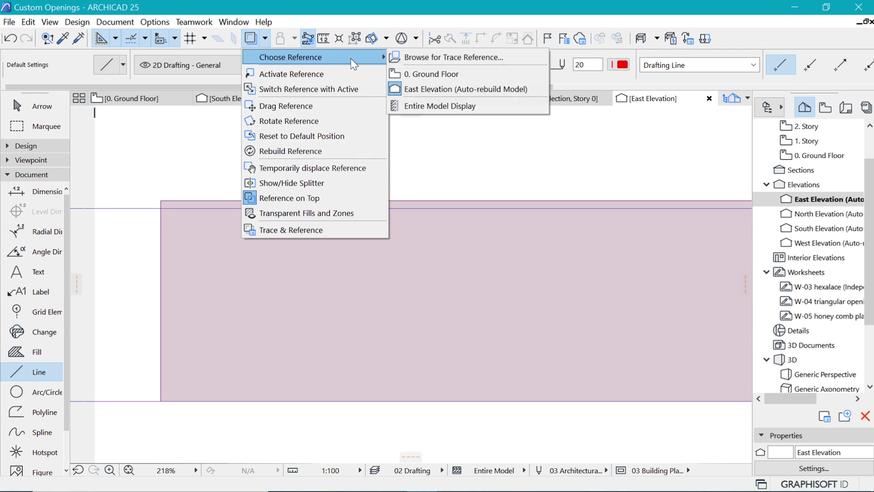
{"action": "left_click", "coordinate": [428, 57]}
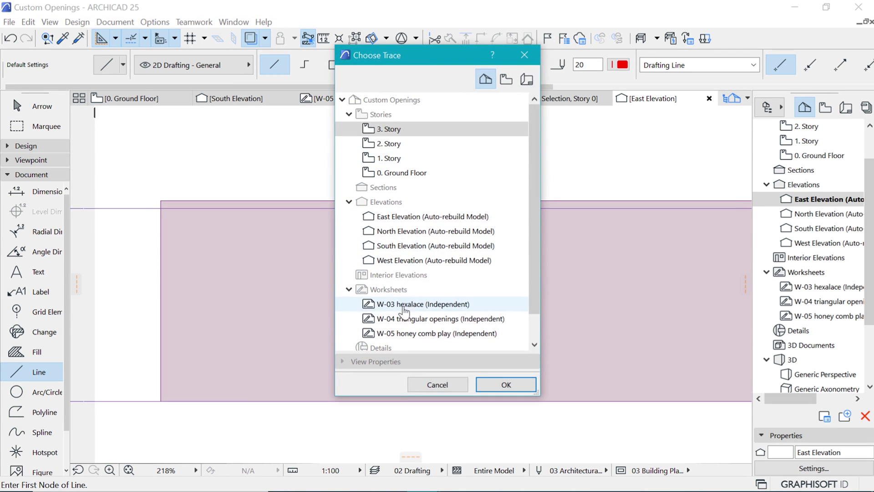
{"action": "left_click", "coordinate": [397, 334]}
{"action": "left_click", "coordinate": [501, 387]}
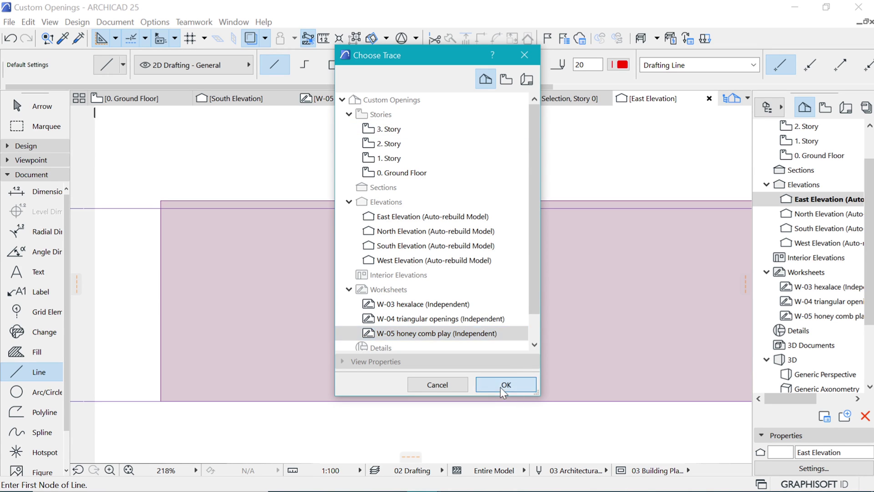
{"action": "scroll", "coordinate": [450, 314], "scroll_direction": "down", "scroll_amount": 4}
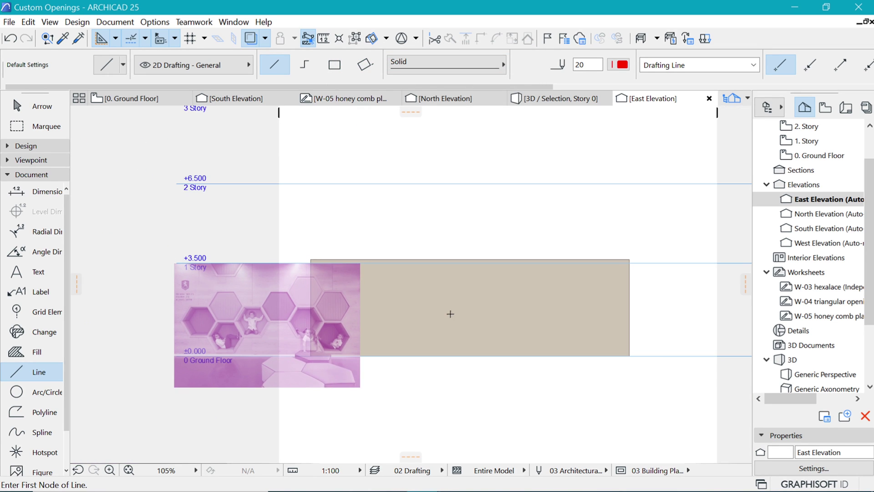
{"action": "scroll", "coordinate": [232, 327], "scroll_direction": "up", "scroll_amount": 2}
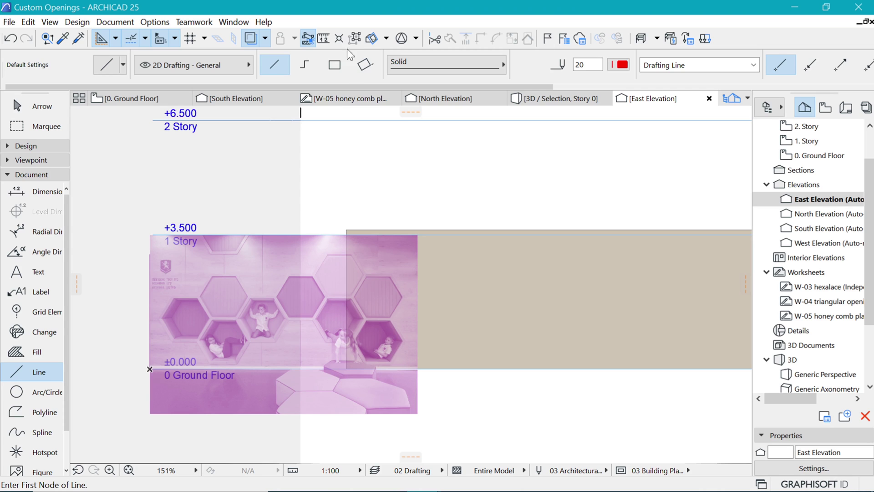
Drag the trace reference by the image's floor-line point and place it over the timber wall
{"action": "left_click", "coordinate": [265, 39]}
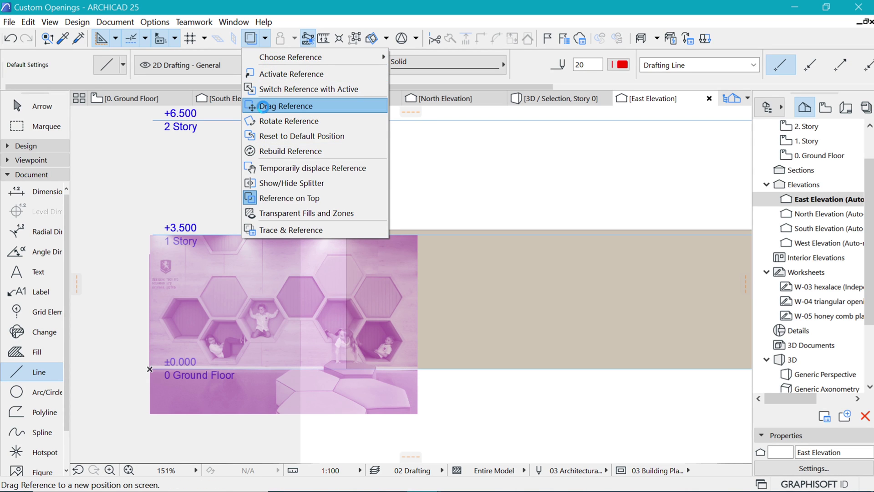
{"action": "left_click", "coordinate": [264, 107]}
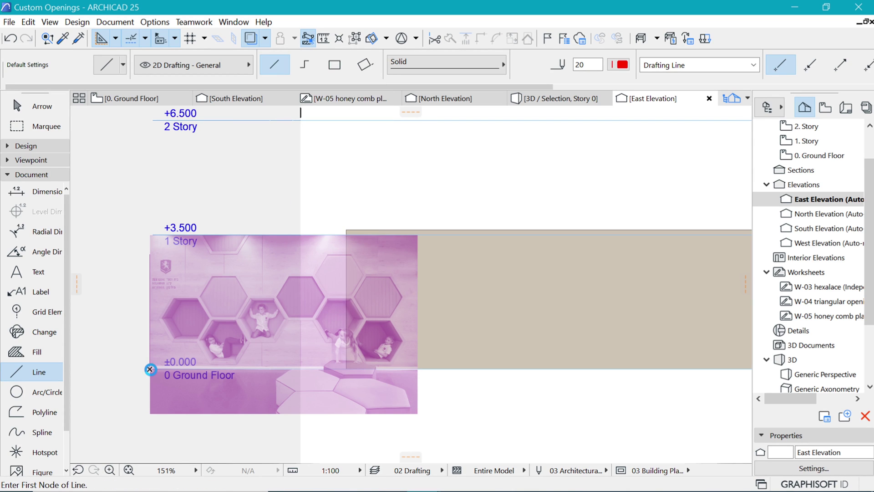
{"action": "left_click", "coordinate": [150, 368]}
{"action": "left_click", "coordinate": [151, 368]}
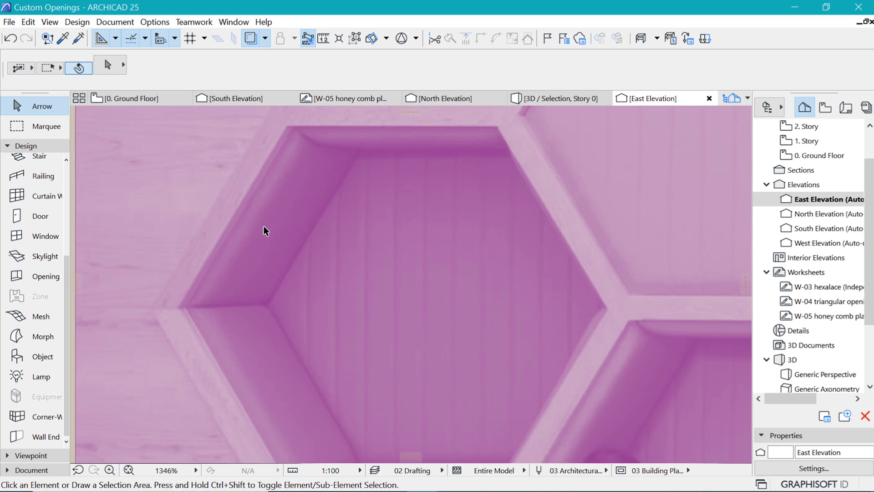
Draw a circle with a radius of about 592, centred in the leftmost hexagon of the traced honeycomb image
{"action": "scroll", "coordinate": [264, 226], "scroll_direction": "down", "scroll_amount": 3}
{"action": "scroll", "coordinate": [292, 200], "scroll_direction": "up", "scroll_amount": 3}
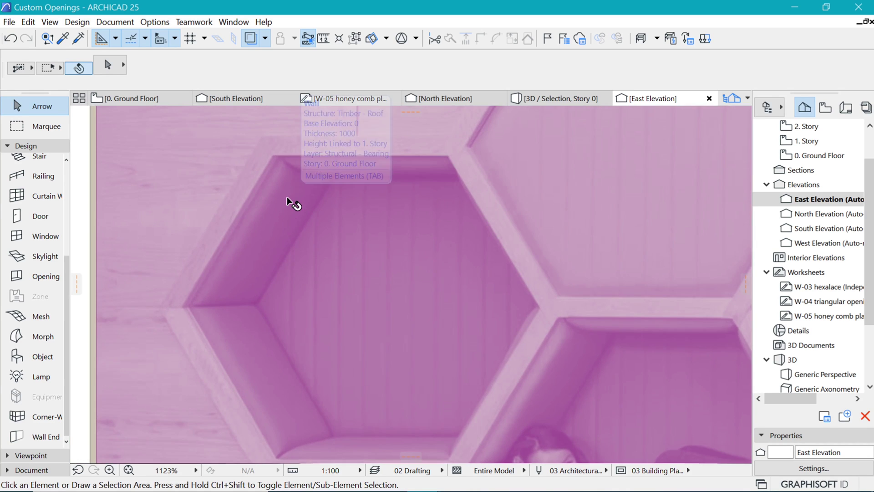
{"action": "scroll", "coordinate": [293, 200], "scroll_direction": "down", "scroll_amount": 2}
{"action": "left_click", "coordinate": [12, 145]}
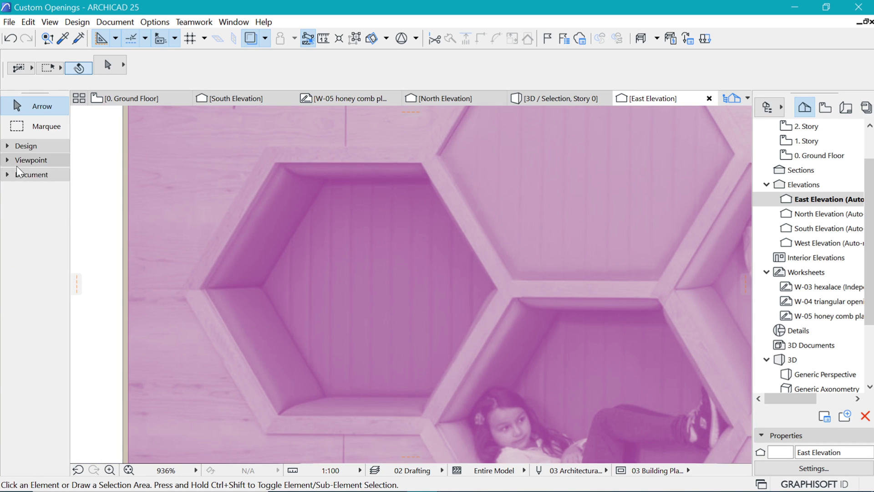
{"action": "left_click", "coordinate": [13, 160]}
{"action": "left_click", "coordinate": [14, 145]}
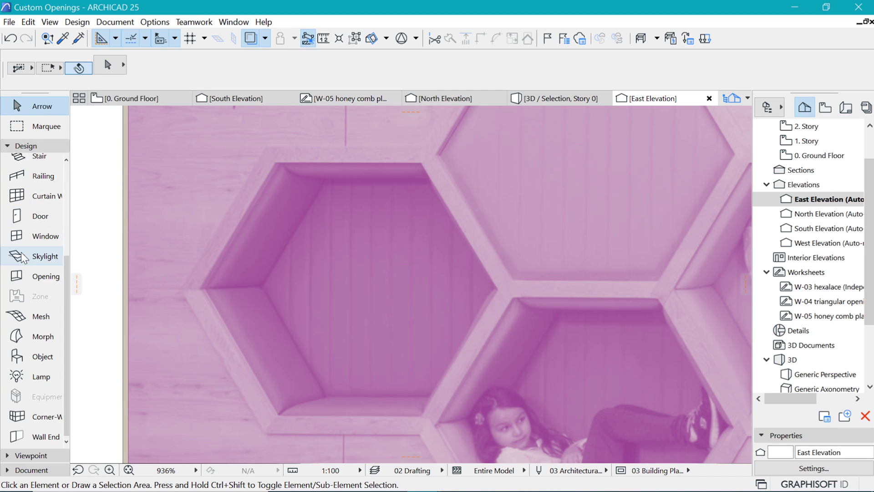
{"action": "left_click", "coordinate": [14, 146]}
{"action": "left_click", "coordinate": [14, 160]}
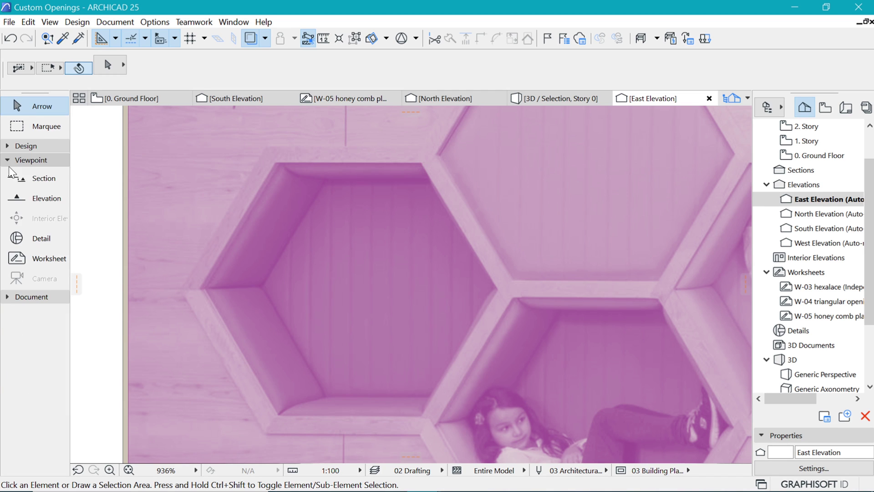
{"action": "left_click", "coordinate": [18, 160]}
{"action": "left_click", "coordinate": [15, 175]}
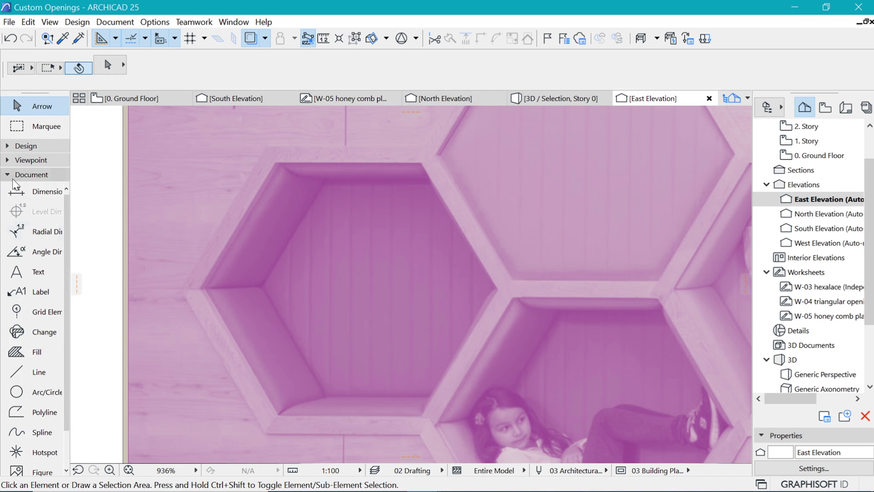
{"action": "left_click", "coordinate": [20, 392]}
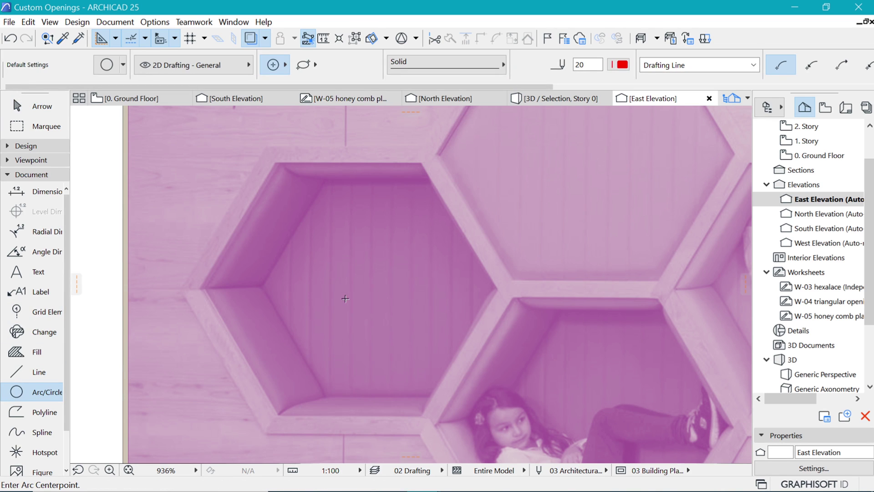
{"action": "left_click", "coordinate": [357, 292]}
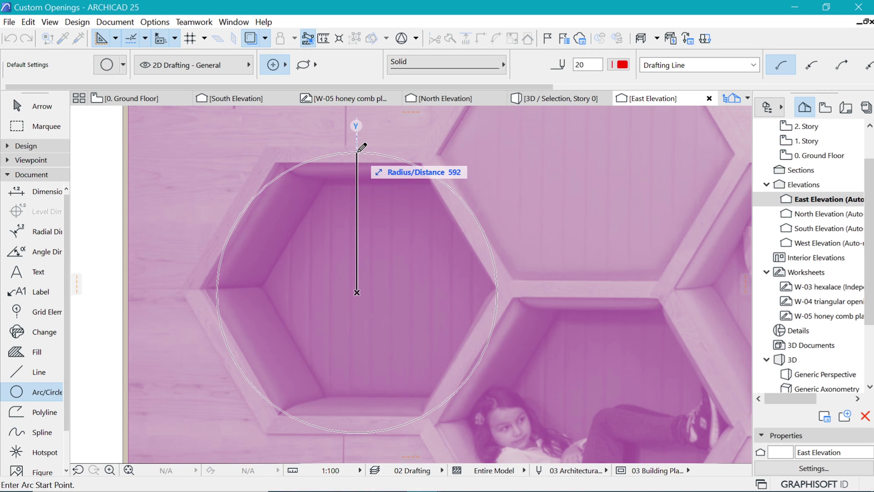
{"action": "left_click", "coordinate": [357, 152]}
{"action": "left_click", "coordinate": [357, 151]}
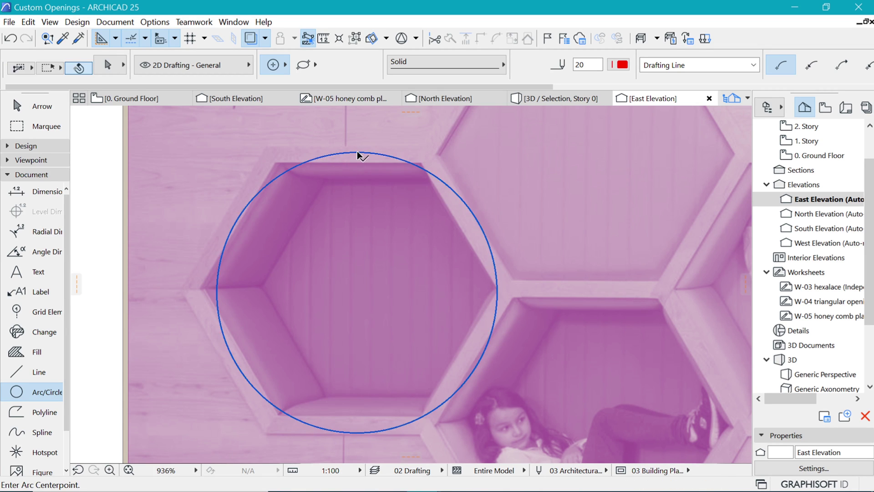
Move the circle slightly sideways and vertically so it is centred over the leftmost hexagon
{"action": "left_click", "coordinate": [358, 151]}
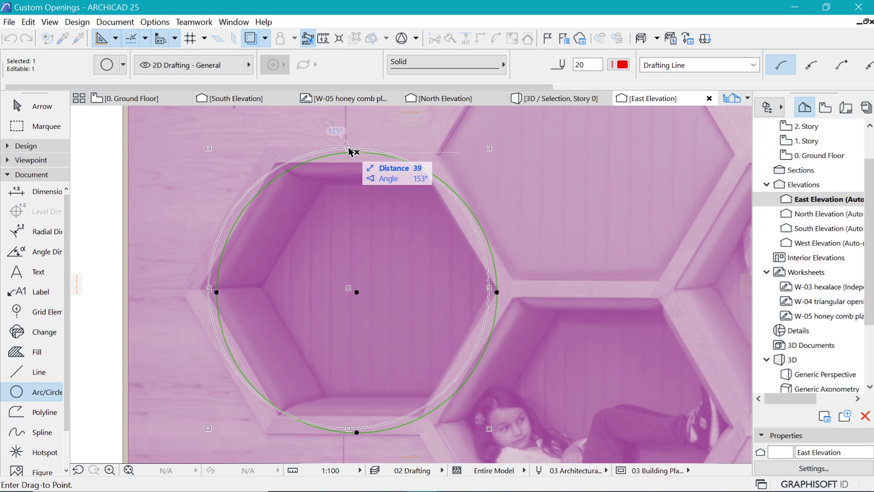
{"action": "left_click", "coordinate": [349, 149]}
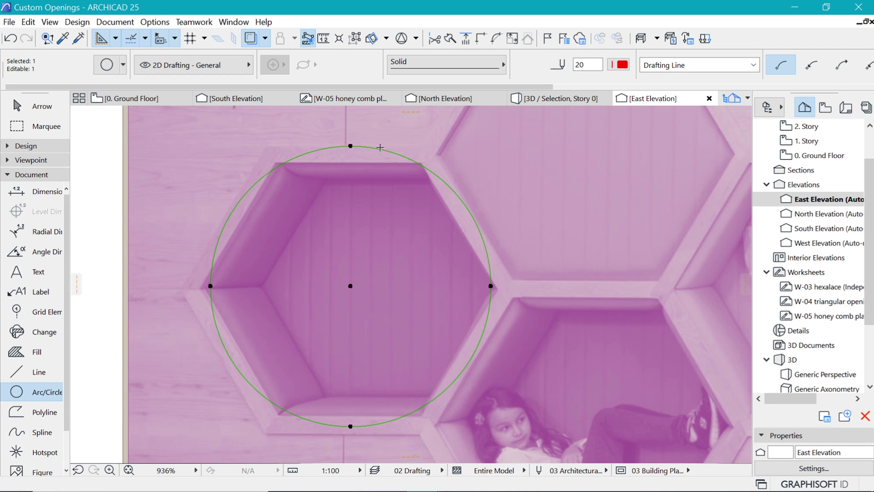
{"action": "left_click", "coordinate": [350, 146]}
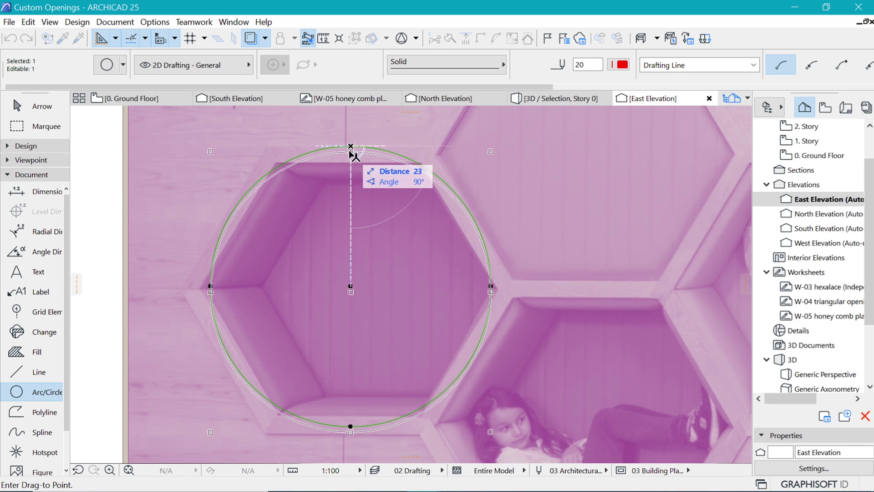
{"action": "left_click", "coordinate": [351, 152]}
{"action": "key", "text": "Escape"}
Drag a copy of the circle from its centre to its lowest point and trim away the copy's part outside the original circle
{"action": "middle_click_drag", "start_coordinate": [469, 271], "coordinate": [513, 275]}
{"action": "scroll", "coordinate": [513, 275], "scroll_direction": "down", "scroll_amount": 1}
{"action": "scroll", "coordinate": [513, 287], "scroll_direction": "up", "scroll_amount": 1}
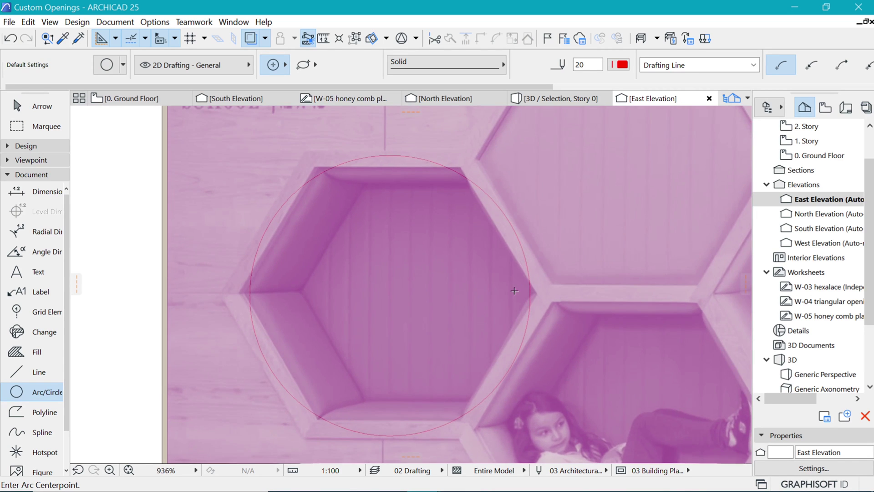
{"action": "scroll", "coordinate": [492, 282], "scroll_direction": "up", "scroll_amount": 2}
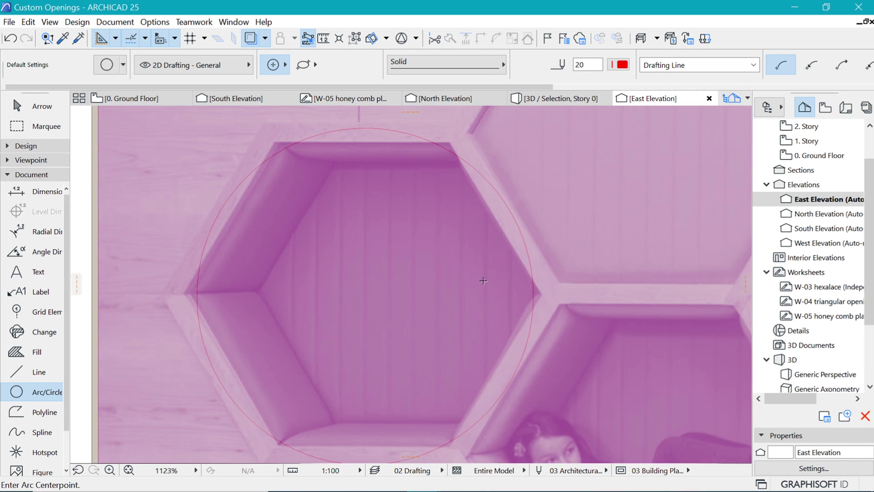
{"action": "left_click", "coordinate": [527, 341], "text": "shift"}
{"action": "key", "text": "ctrl+d"}
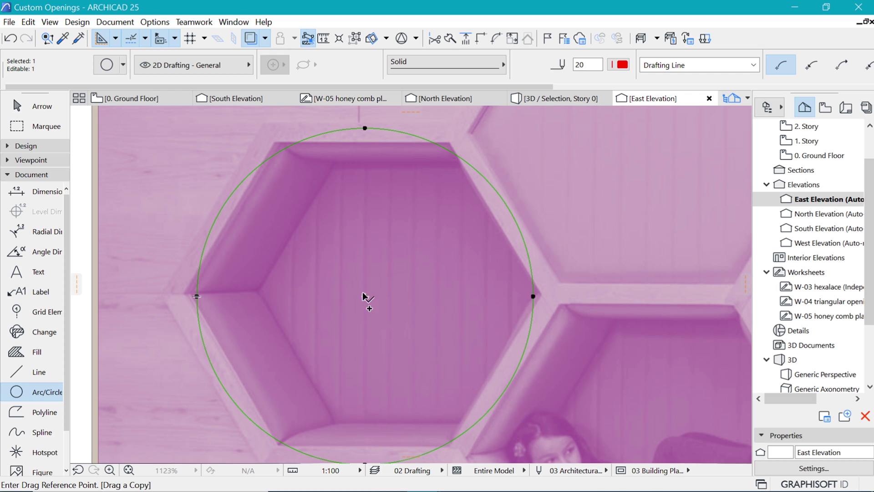
{"action": "scroll", "coordinate": [370, 281], "scroll_direction": "down", "scroll_amount": 2}
{"action": "scroll", "coordinate": [365, 274], "scroll_direction": "up", "scroll_amount": 1}
{"action": "left_click", "coordinate": [366, 290]}
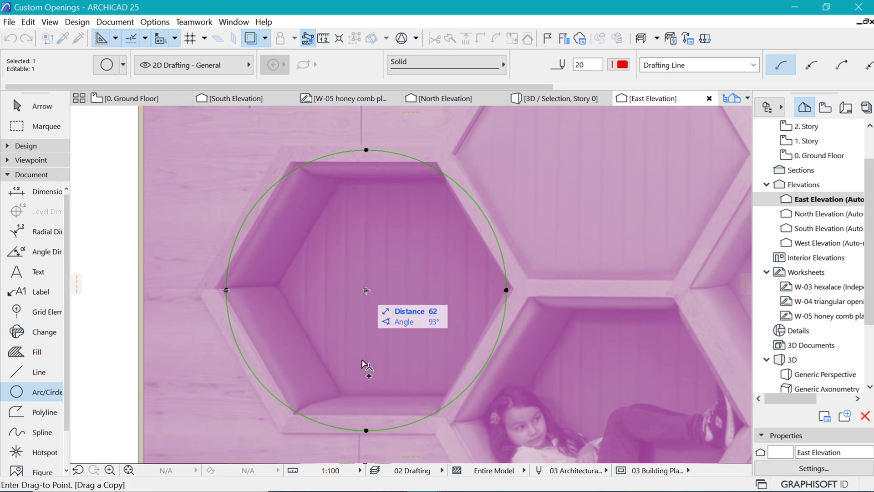
{"action": "left_click", "coordinate": [367, 430]}
{"action": "scroll", "coordinate": [361, 302], "scroll_direction": "down", "scroll_amount": 2}
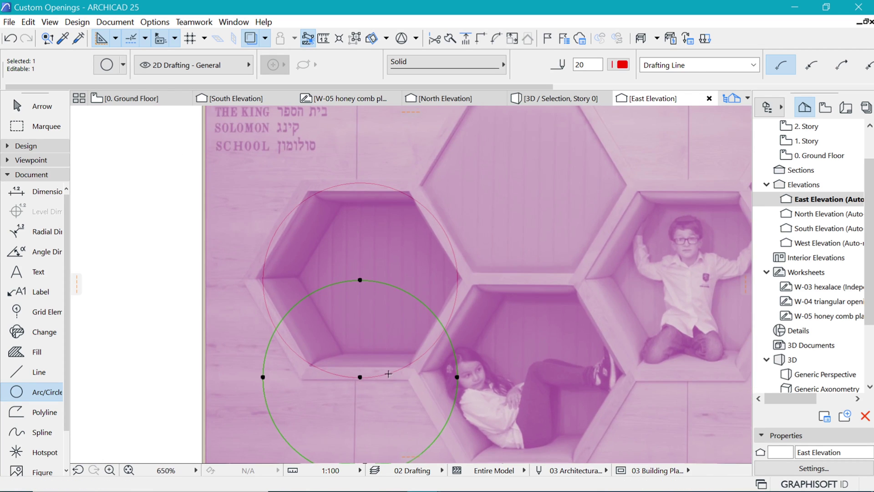
{"action": "key", "text": "Escape"}
{"action": "left_click", "coordinate": [452, 405], "text": "ctrl"}
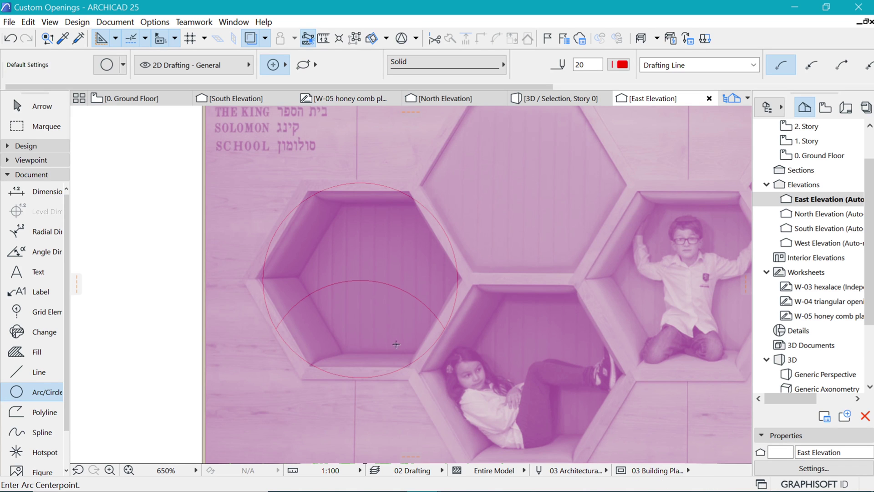
Copy the original circle from its centre to the first arc's right end and trim the copy outside the original circle
{"action": "left_click", "coordinate": [435, 316], "text": "shift"}
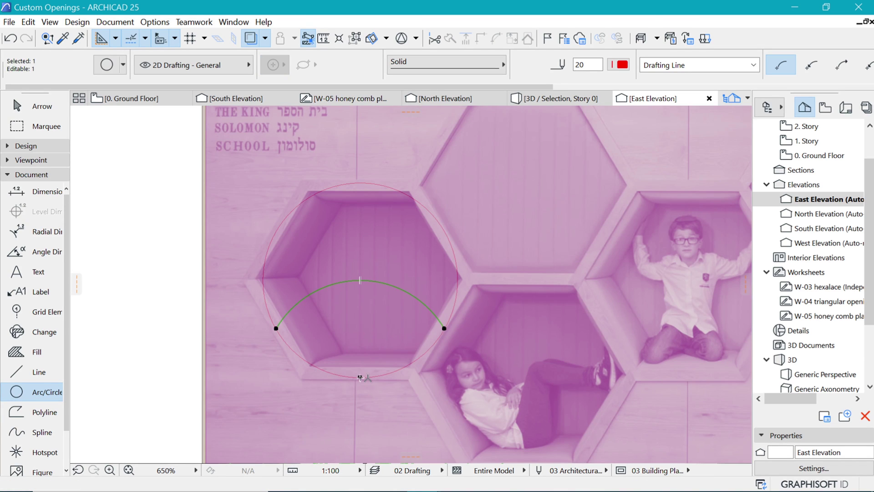
{"action": "key", "text": "Escape"}
{"action": "left_click", "coordinate": [447, 236], "text": "shift"}
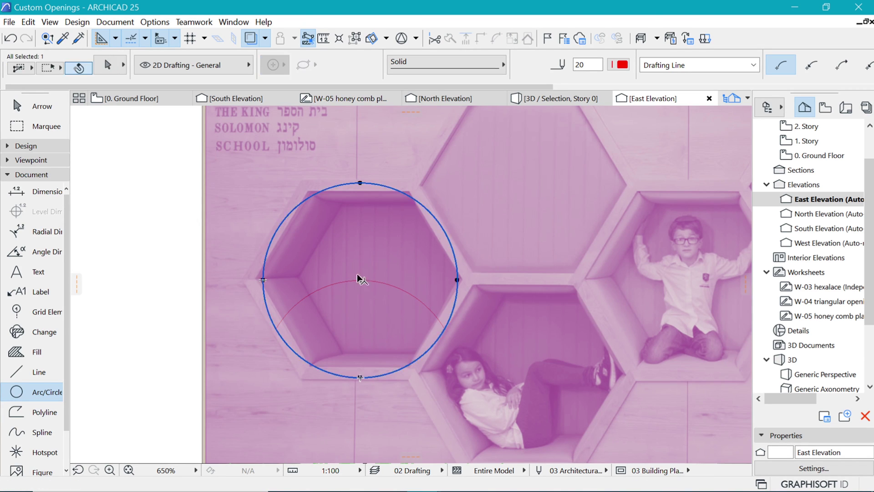
{"action": "key", "text": "ctrl+shift+d"}
{"action": "left_click", "coordinate": [360, 280]}
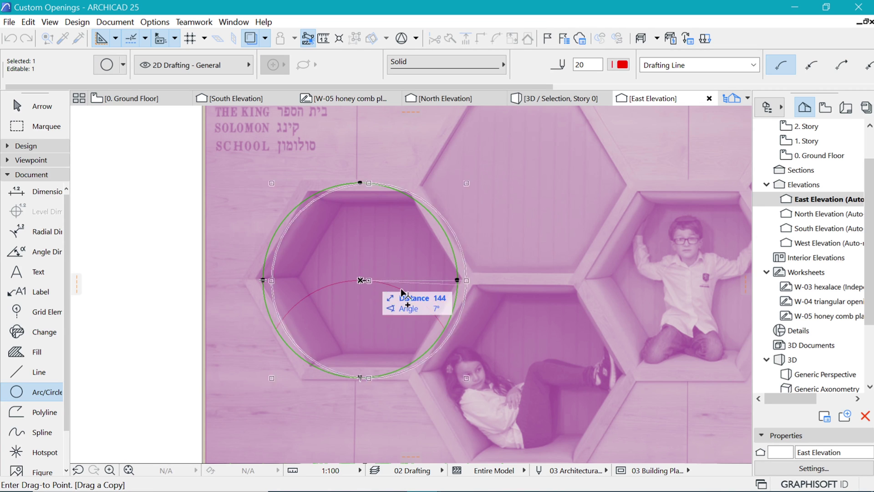
{"action": "left_click", "coordinate": [444, 329]}
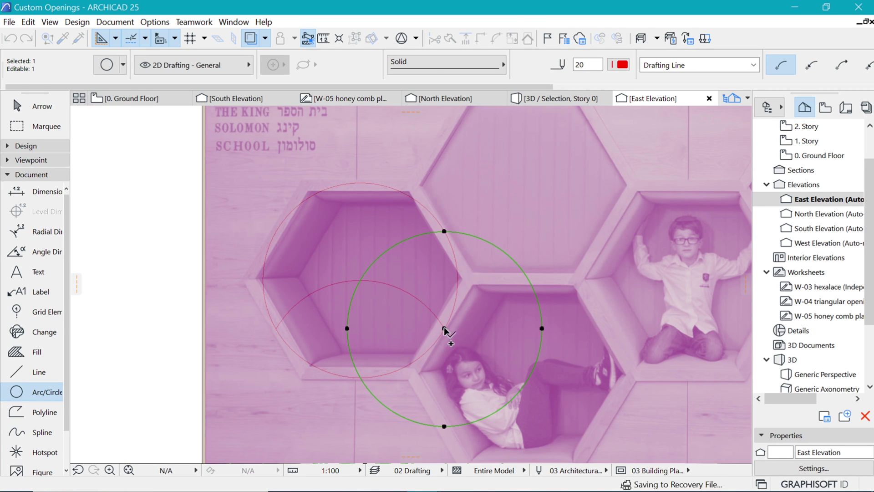
{"action": "key", "text": "Escape"}
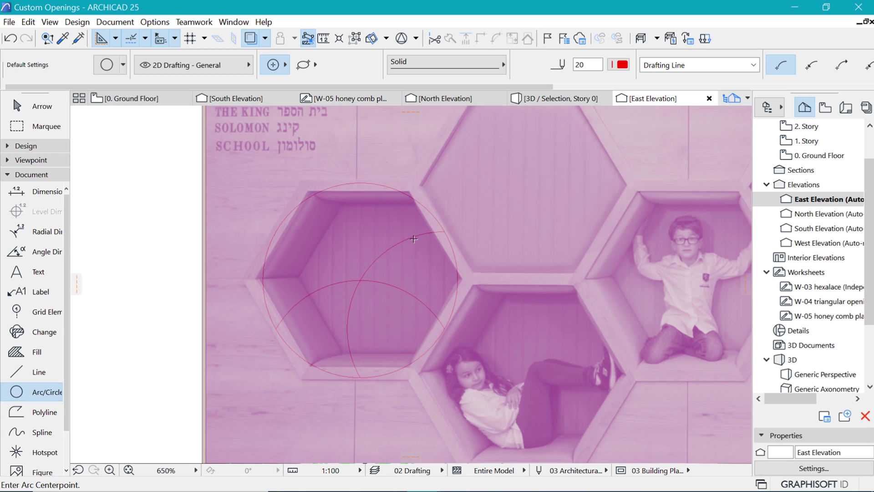
{"action": "left_click", "coordinate": [413, 239], "text": "shift"}
{"action": "key", "text": "ctrl+shift+d"}
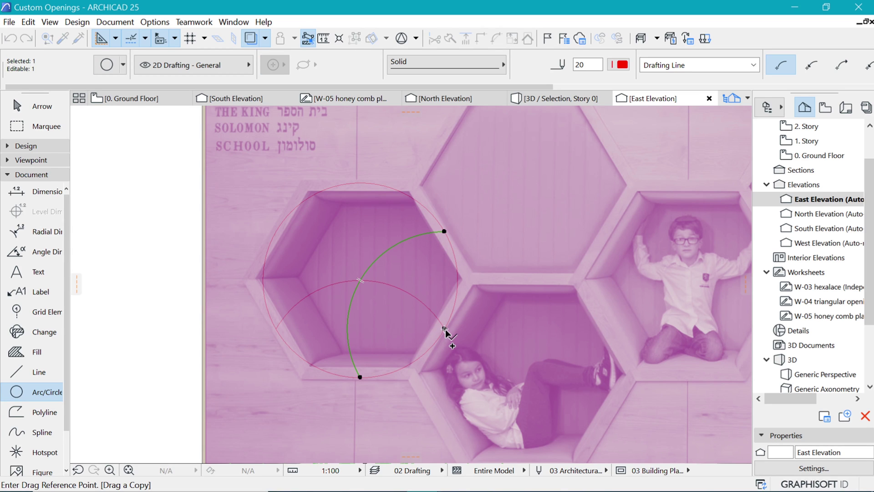
{"action": "key", "text": "Escape"}
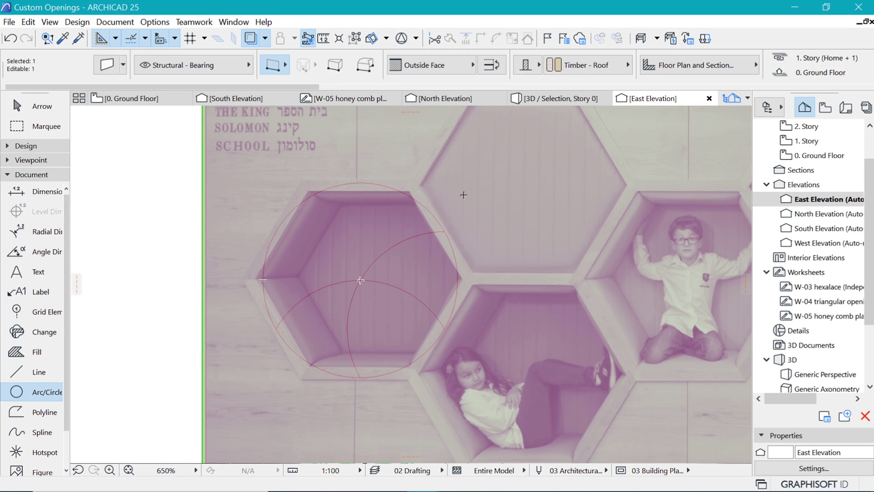
Copy the original circle from its centre to the second arc's upper end and trim the copy outside the original circle
{"action": "left_click", "coordinate": [452, 252], "text": "shift"}
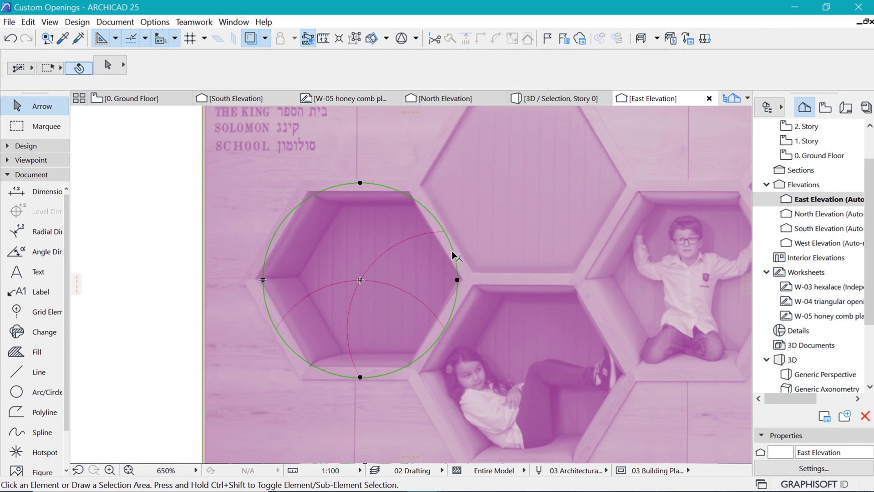
{"action": "key", "text": "ctrl+shift+d"}
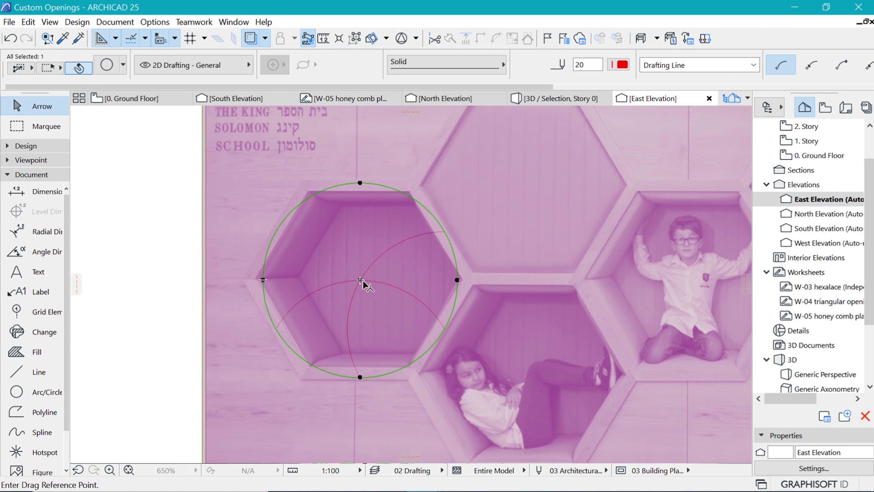
{"action": "left_click", "coordinate": [360, 280]}
{"action": "left_click", "coordinate": [443, 232]}
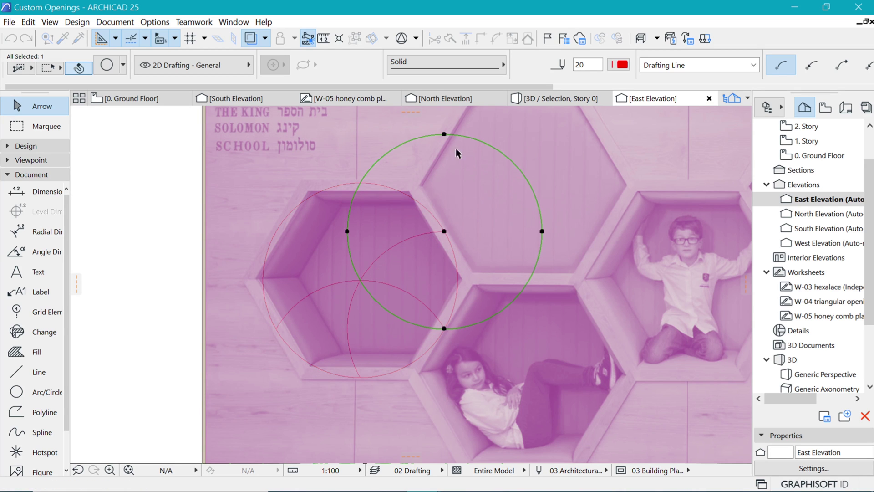
{"action": "key", "text": "Escape"}
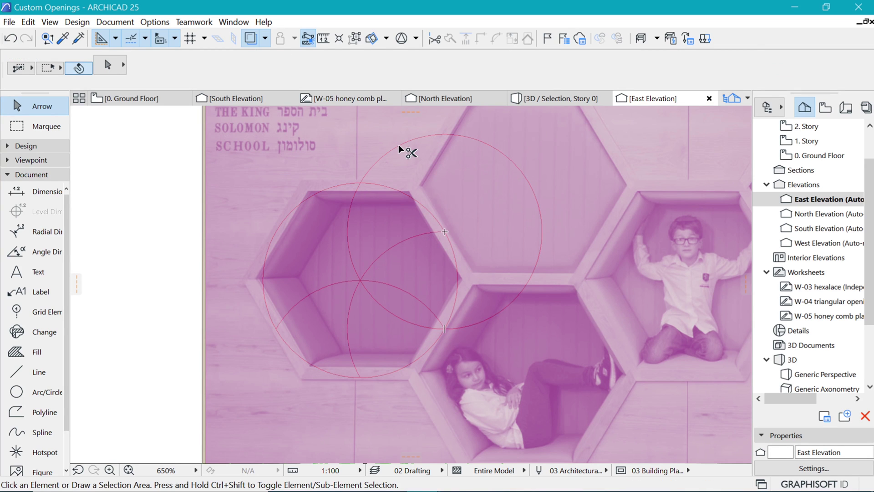
{"action": "left_click", "coordinate": [398, 144], "text": "ctrl"}
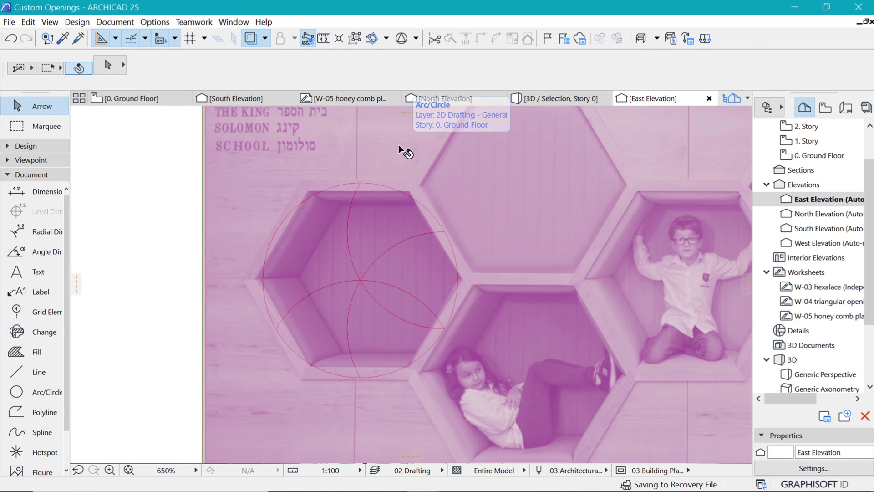
Copy the original circle from its centre to its highest point and trim the copy outside the original circle
{"action": "left_click", "coordinate": [415, 196]}
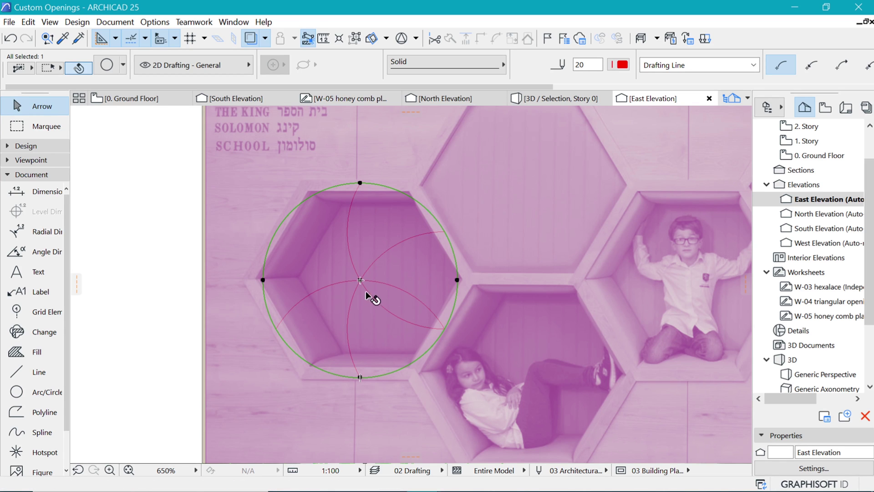
{"action": "key", "text": "ctrl+d"}
{"action": "key", "text": "ctrl"}
{"action": "left_click", "coordinate": [360, 280]}
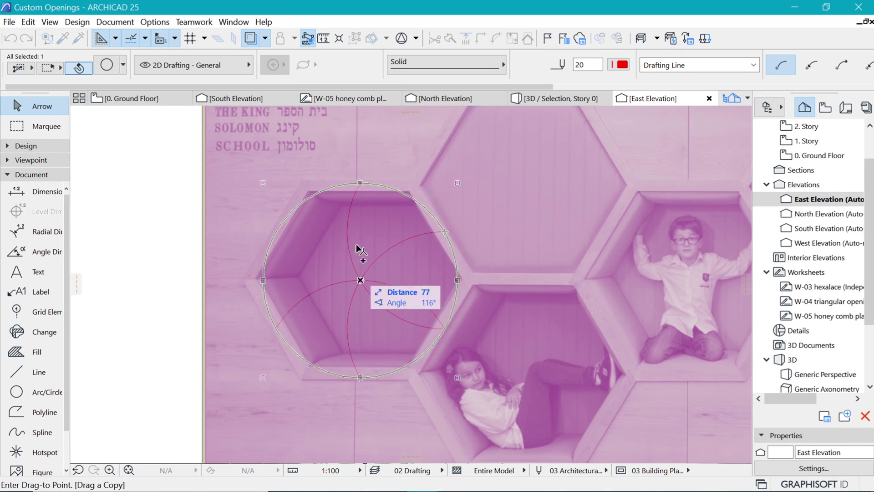
{"action": "left_click", "coordinate": [360, 184]}
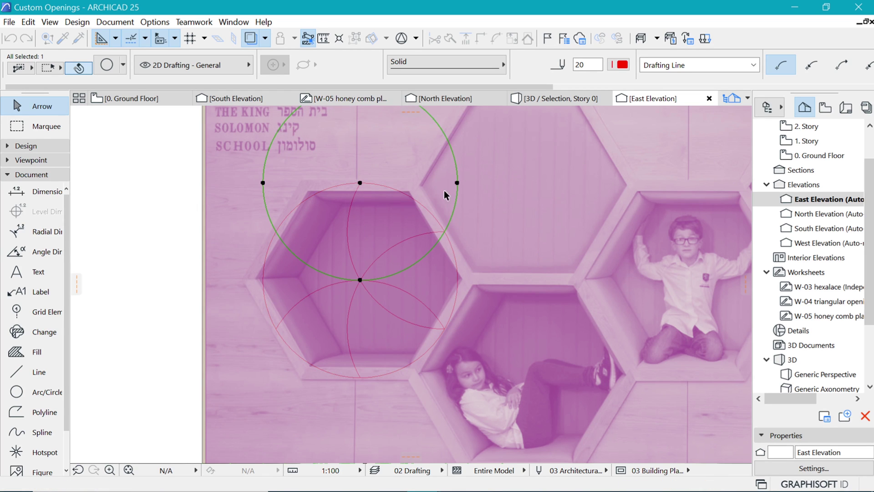
{"action": "key", "text": "Escape"}
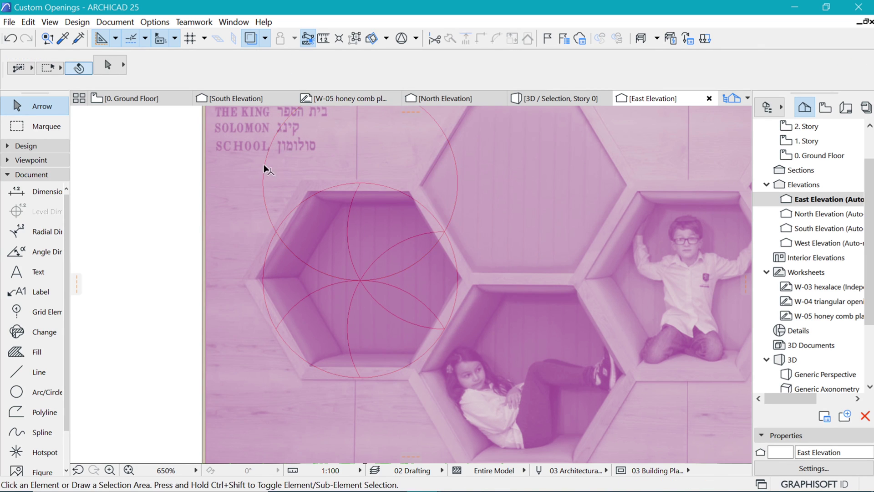
{"action": "scroll", "coordinate": [346, 209], "scroll_direction": "up", "scroll_amount": 3}
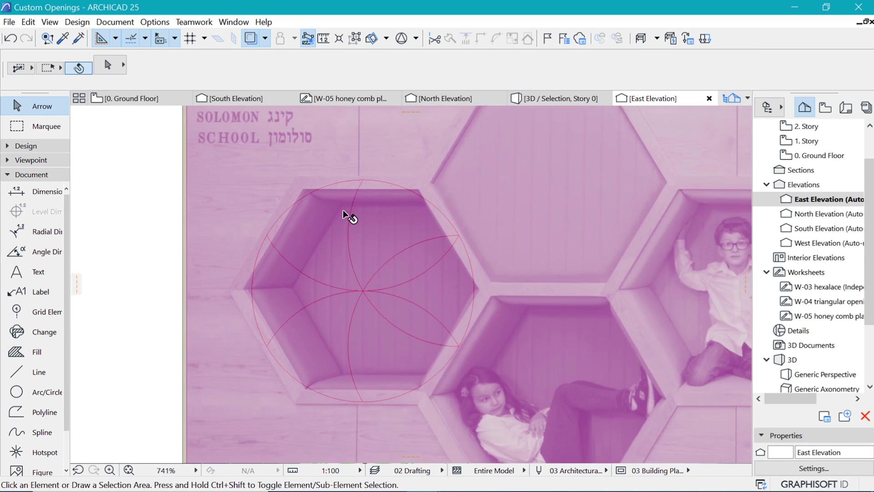
{"action": "scroll", "coordinate": [351, 296], "scroll_direction": "down", "scroll_amount": 3}
{"action": "scroll", "coordinate": [357, 344], "scroll_direction": "up", "scroll_amount": 1}
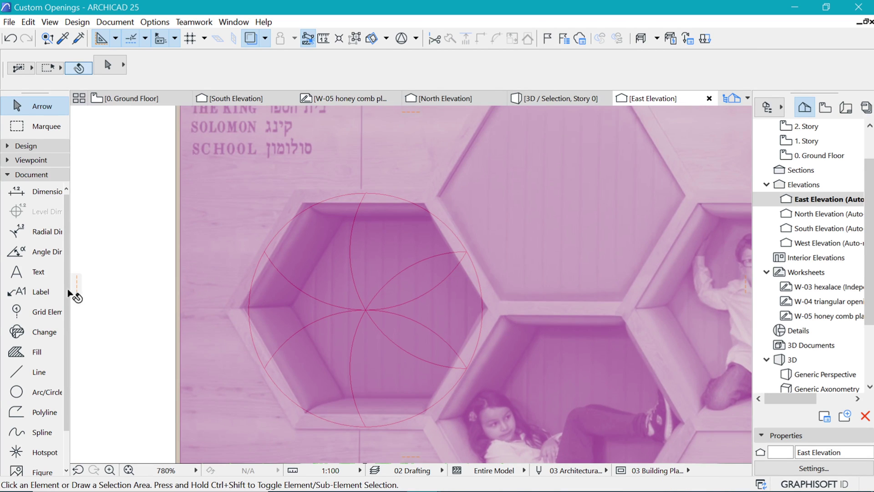
Draw a horizontal line from the circle's lowest point leftward past the circle, tangent to its bottom
{"action": "left_click", "coordinate": [22, 376]}
{"action": "left_click", "coordinate": [367, 426]}
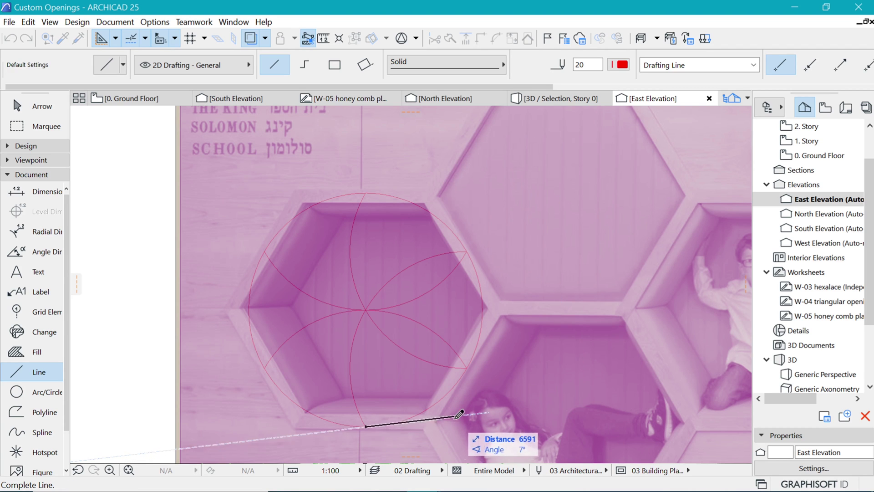
{"action": "scroll", "coordinate": [335, 421], "scroll_direction": "up", "scroll_amount": 2}
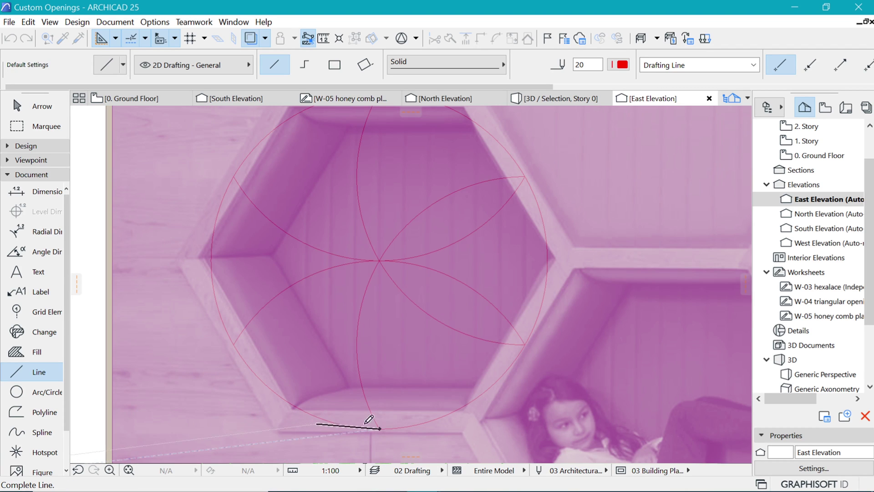
{"action": "key", "text": "Escape"}
{"action": "left_click", "coordinate": [380, 428]}
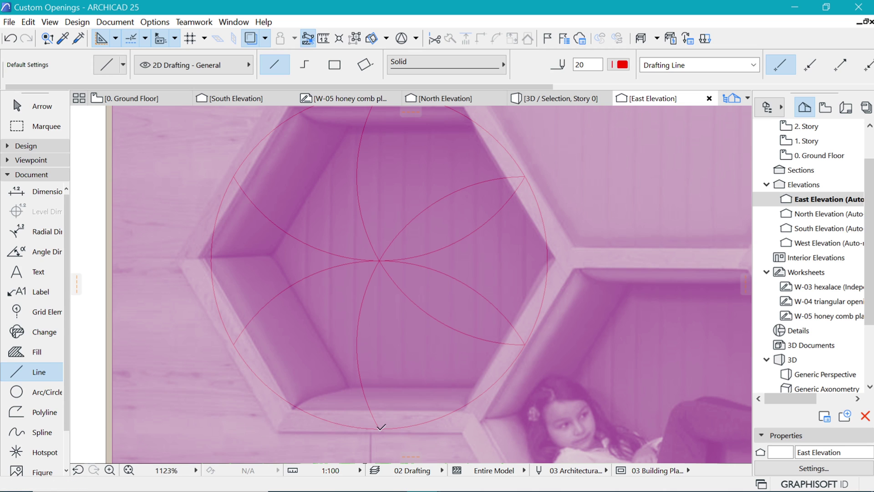
{"action": "left_click", "coordinate": [186, 428]}
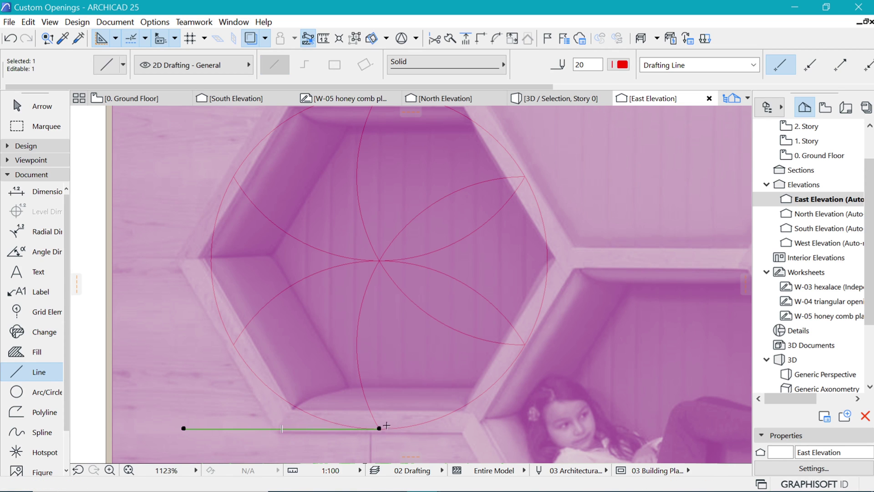
Stretch the tangent line's end at the circle's lowest point horizontally rightward until it extends past the circle
{"action": "left_click", "coordinate": [380, 428]}
{"action": "left_click", "coordinate": [603, 428]}
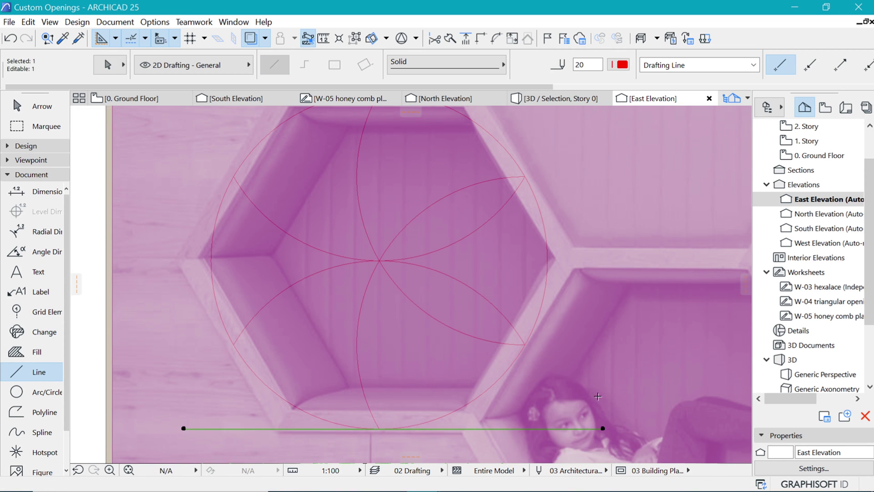
{"action": "key", "text": "Escape"}
{"action": "scroll", "coordinate": [439, 310], "scroll_direction": "down", "scroll_amount": 1}
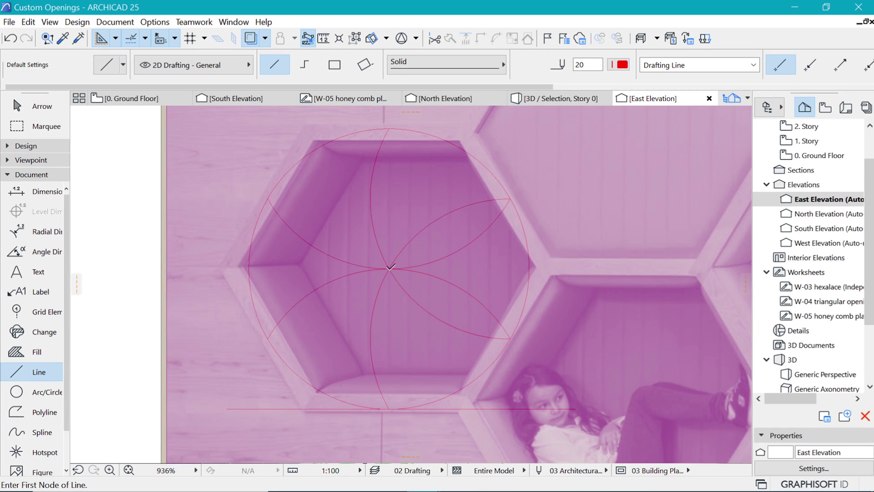
Draw a line from the circle's centre to its lower-right petal tip, and rotate a copy about that tip, perpendicular to the line
{"action": "left_click", "coordinate": [390, 268]}
{"action": "left_click", "coordinate": [509, 338]}
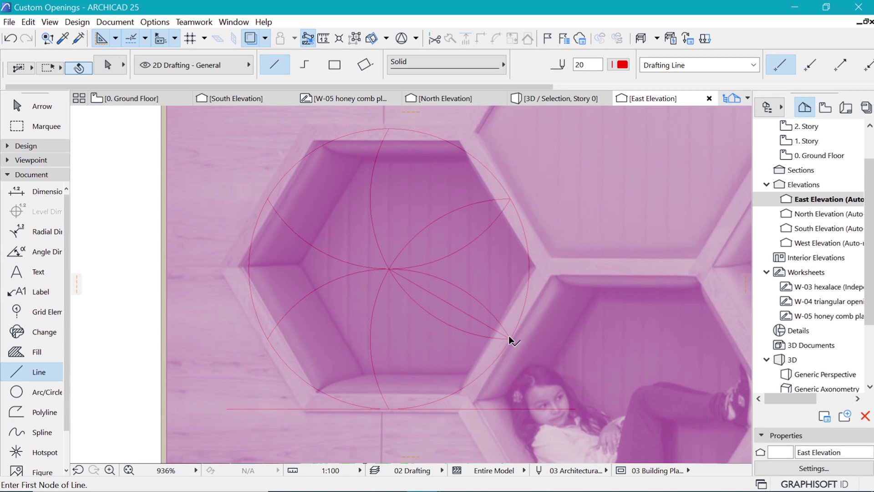
{"action": "left_click", "coordinate": [509, 338], "text": "shift"}
{"action": "key", "text": "ctrl+alt+e"}
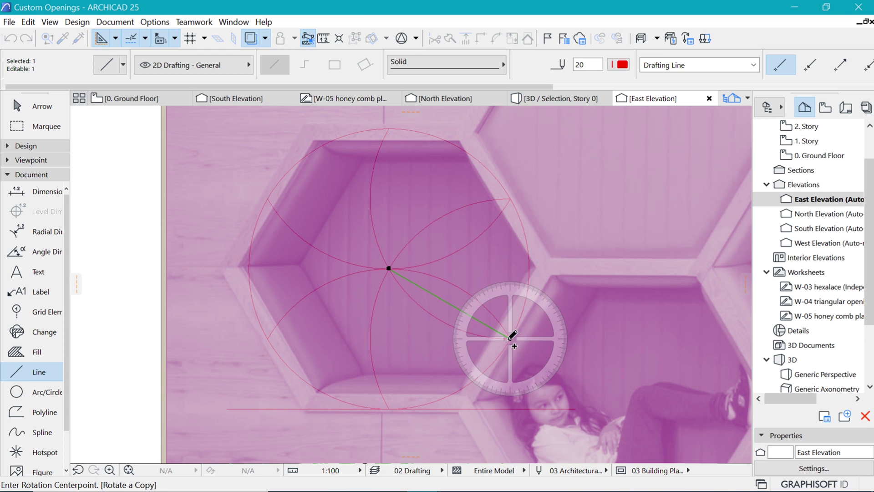
{"action": "left_click", "coordinate": [509, 338]}
{"action": "left_click", "coordinate": [443, 300]}
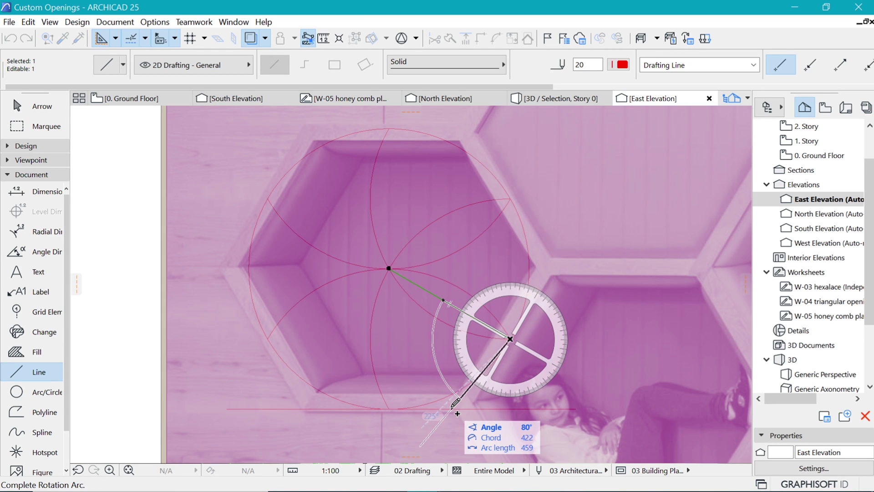
{"action": "key", "text": "Tab"}
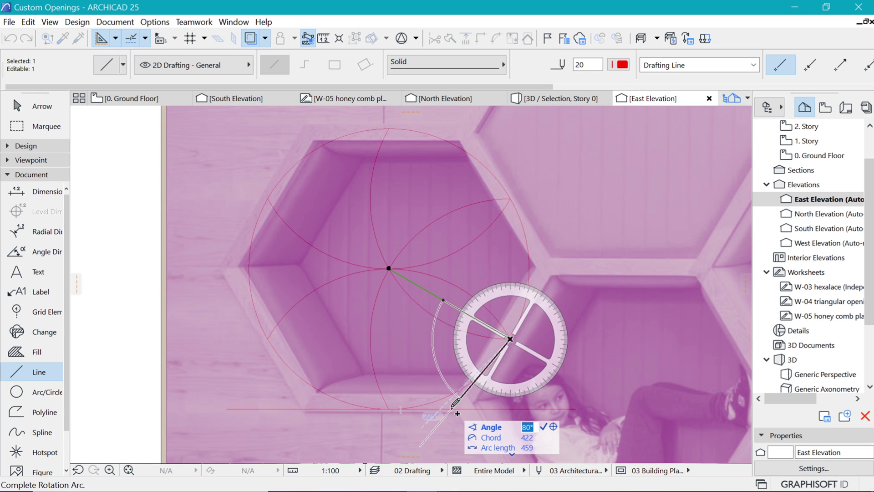
{"action": "key", "text": "Return"}
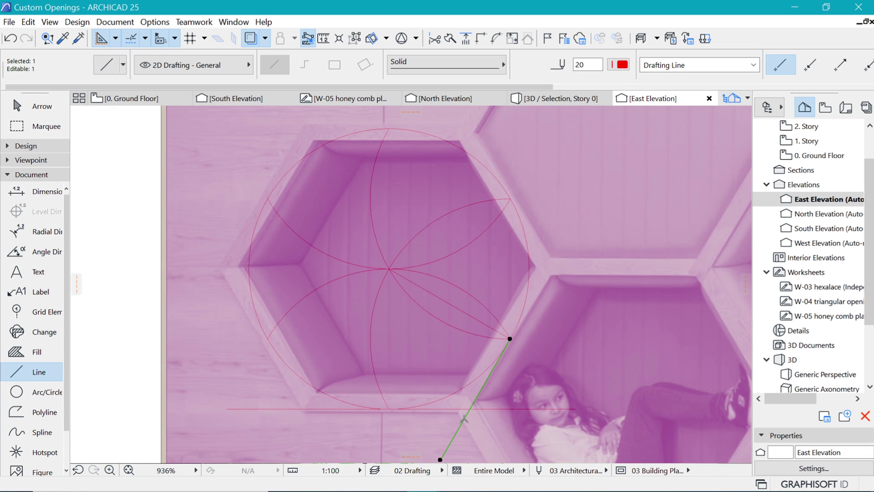
Stretch the tangent line's end at the petal tip upward past the circle, and mirror a copy about the circle's vertical centre axis
{"action": "left_click", "coordinate": [510, 338]}
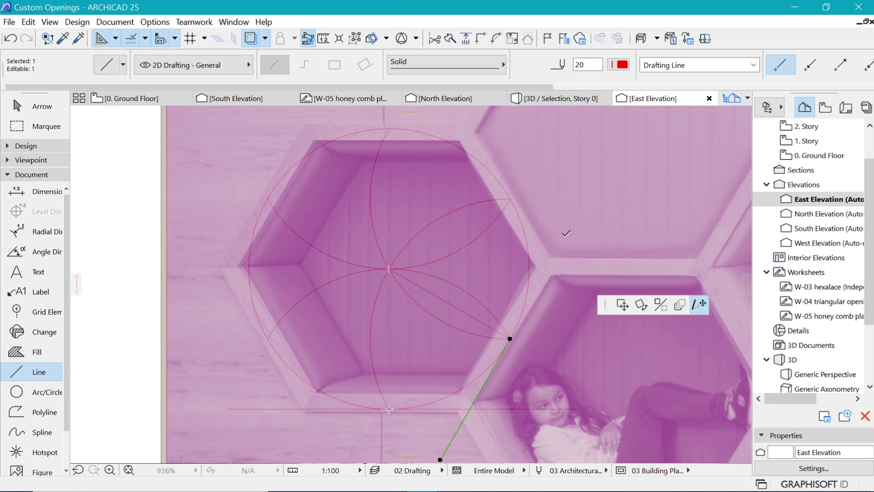
{"action": "left_click", "coordinate": [701, 303]}
{"action": "left_click", "coordinate": [579, 203]}
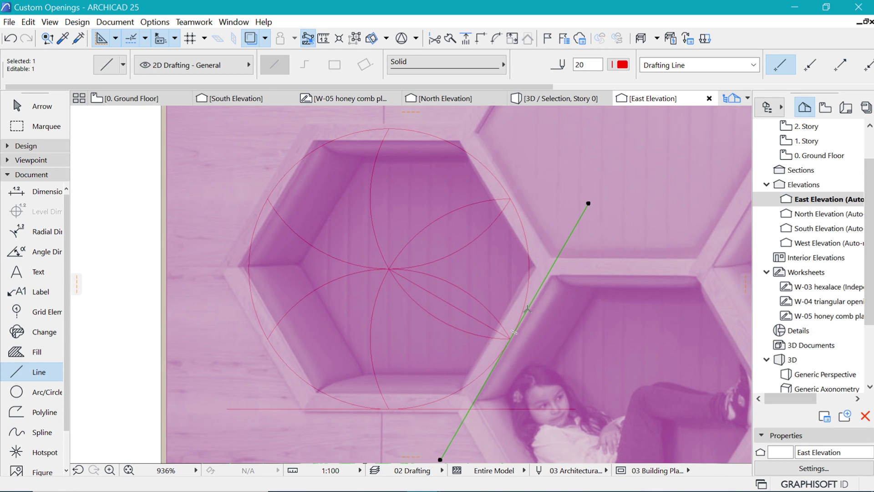
{"action": "key", "text": "ctrl+alt+m"}
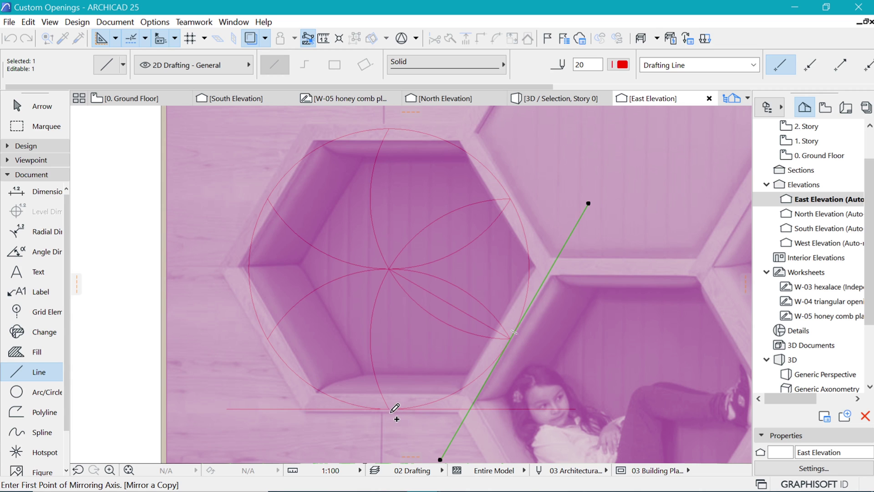
{"action": "left_click", "coordinate": [389, 408]}
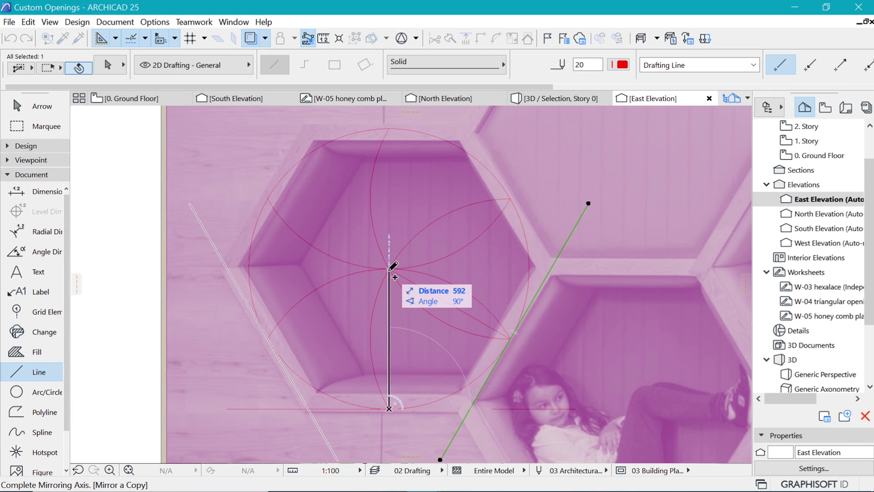
{"action": "left_click", "coordinate": [390, 269]}
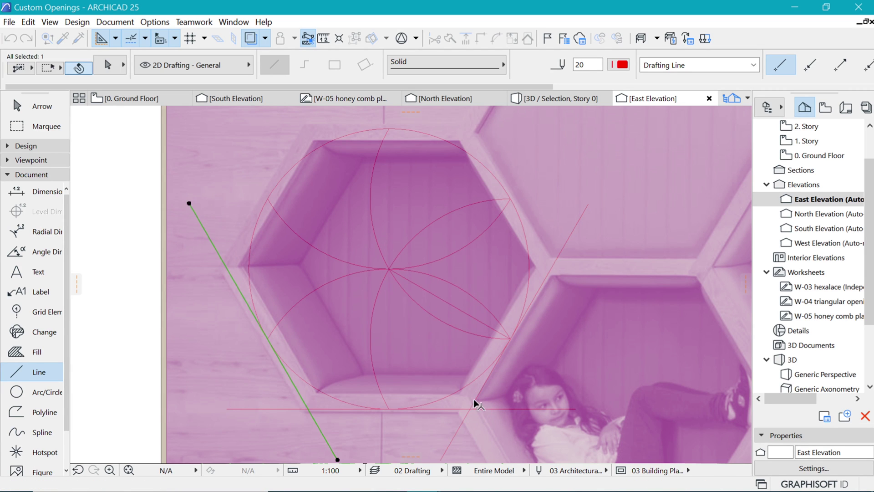
Mirror a copy of the two slanted tangent lines and the bottom line about the circle's horizontal centre axis
{"action": "left_click", "coordinate": [496, 408], "text": "shift"}
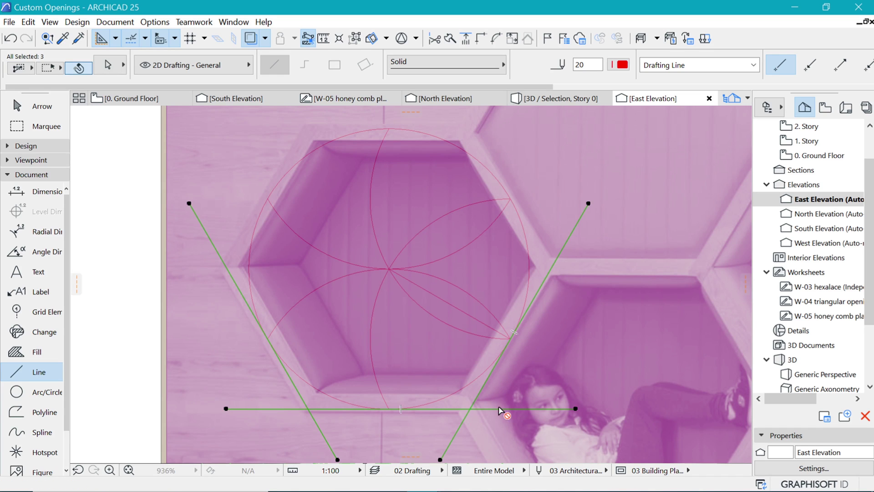
{"action": "key", "text": "ctrl+alt+m"}
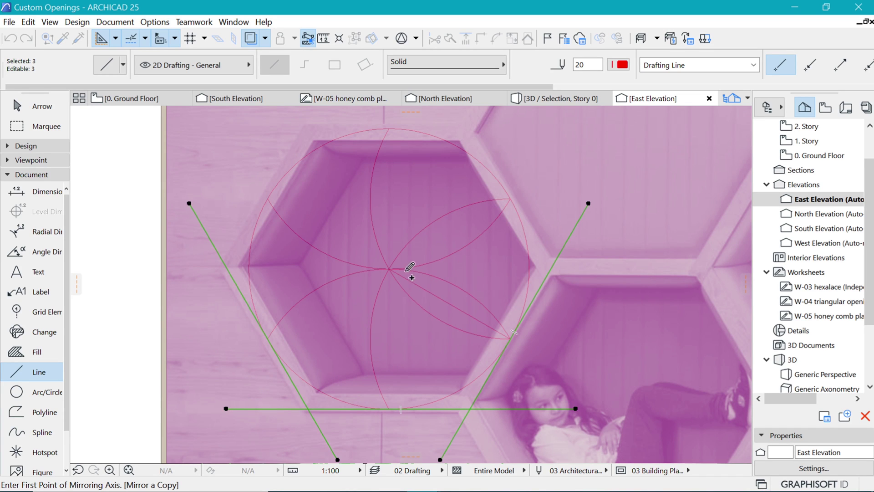
{"action": "left_click", "coordinate": [390, 269]}
{"action": "left_click", "coordinate": [470, 256]}
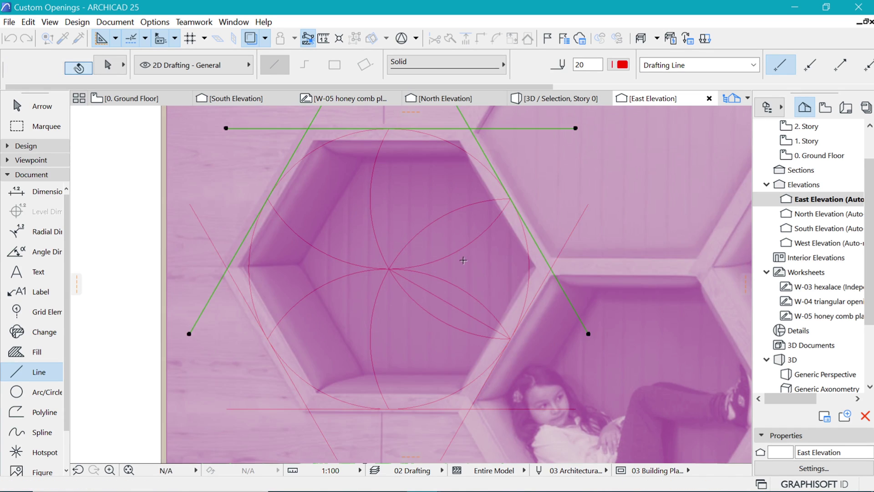
{"action": "scroll", "coordinate": [448, 298], "scroll_direction": "down", "scroll_amount": 2}
{"action": "key", "text": "Escape"}
{"action": "scroll", "coordinate": [515, 252], "scroll_direction": "up", "scroll_amount": 2}
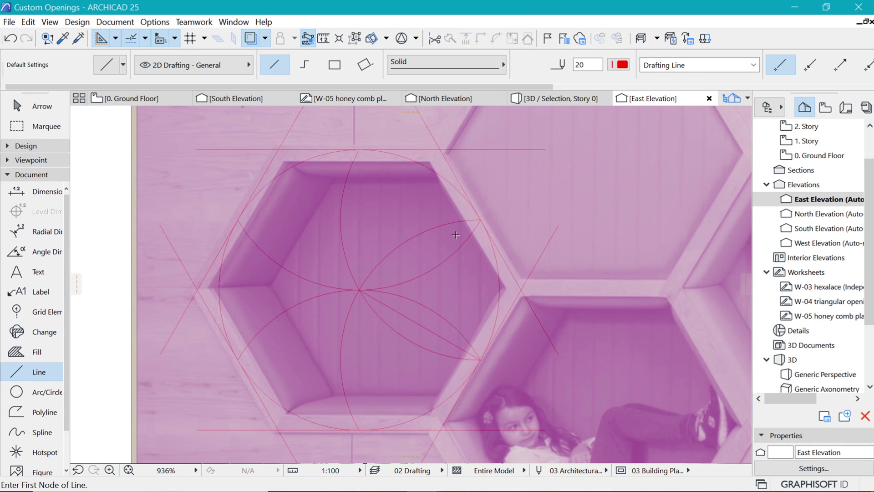
Activate the Opening tool, select the textured wall, and show only that wall in 3D, turned to its large face
{"action": "scroll", "coordinate": [299, 241], "scroll_direction": "down", "scroll_amount": 2}
{"action": "left_click", "coordinate": [4, 146]}
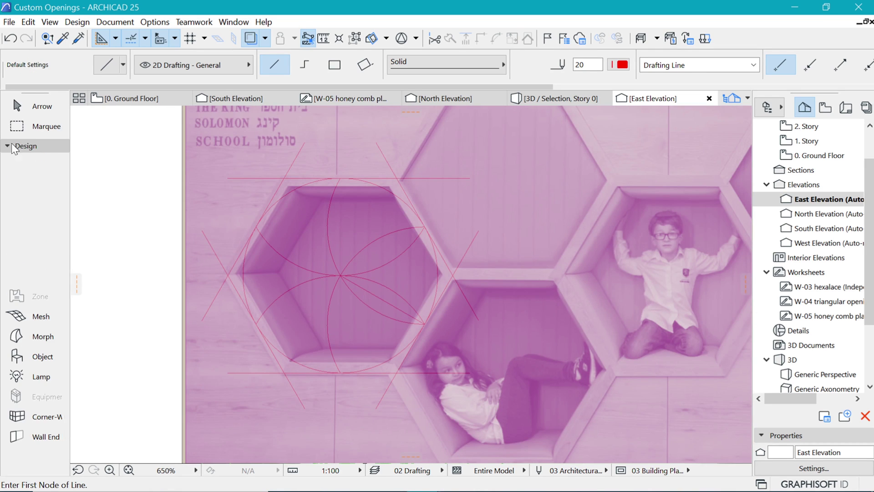
{"action": "left_click", "coordinate": [19, 273]}
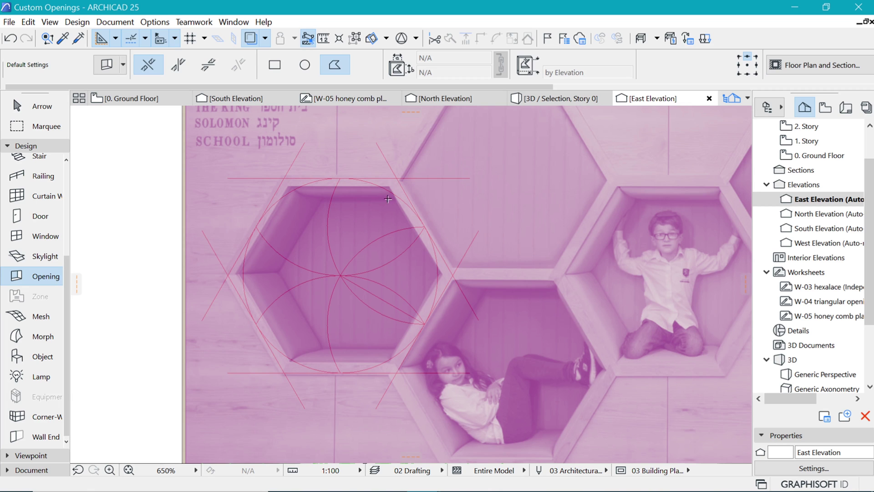
{"action": "left_click", "coordinate": [522, 179], "text": "shift"}
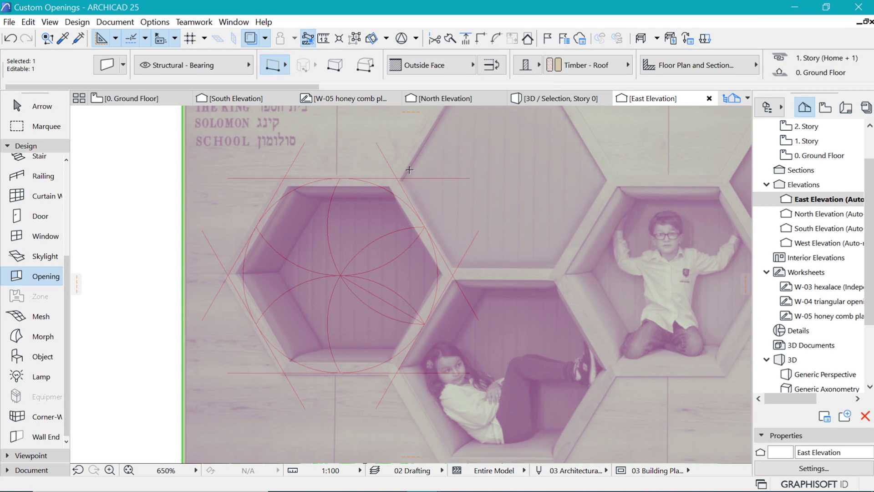
{"action": "key", "text": "F5"}
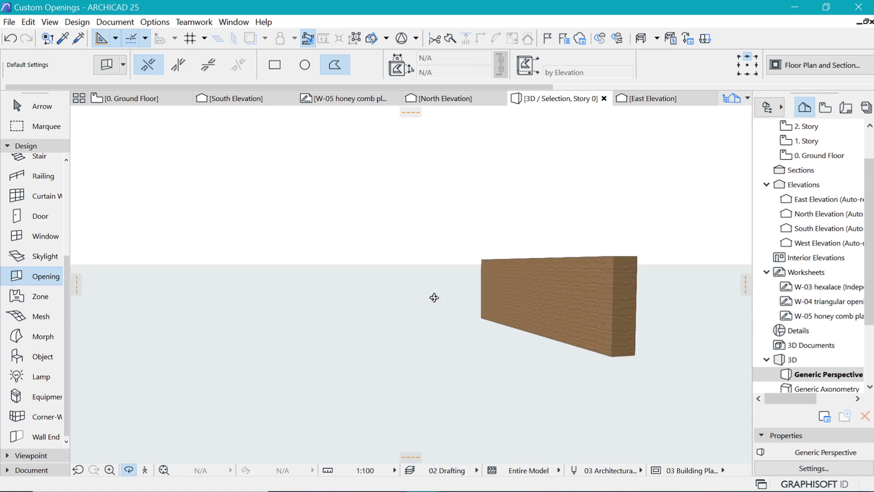
{"action": "middle_click_drag", "start_coordinate": [295, 349], "coordinate": [328, 314], "text": "shift"}
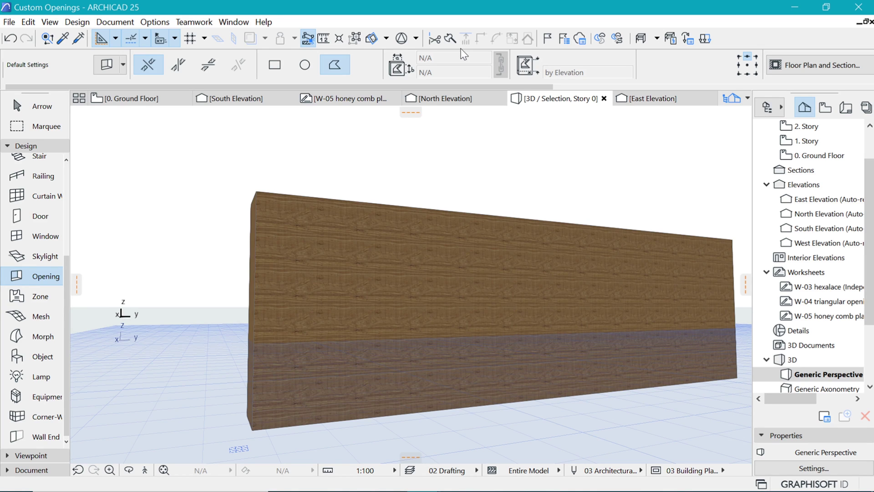
Set the default opening's extent to the single-distance option at 300 and its uncut symbol to No Symbol
{"action": "key", "text": "ctrl+t"}
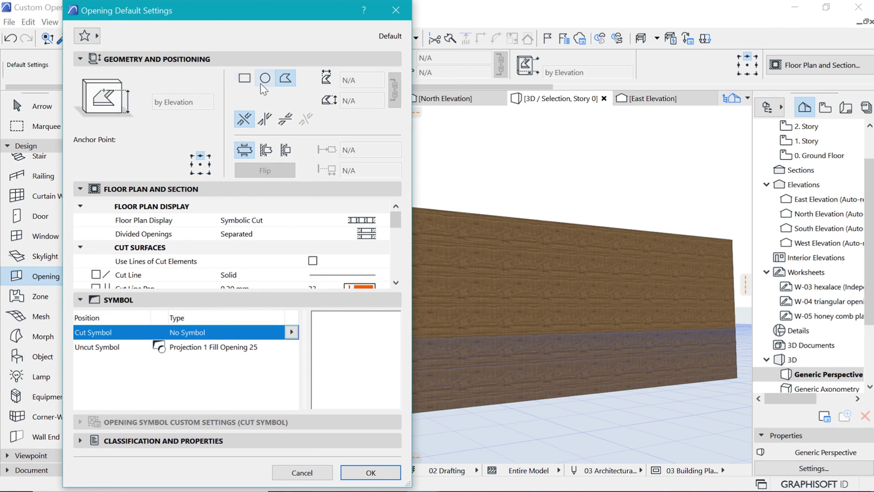
{"action": "left_click", "coordinate": [267, 149]}
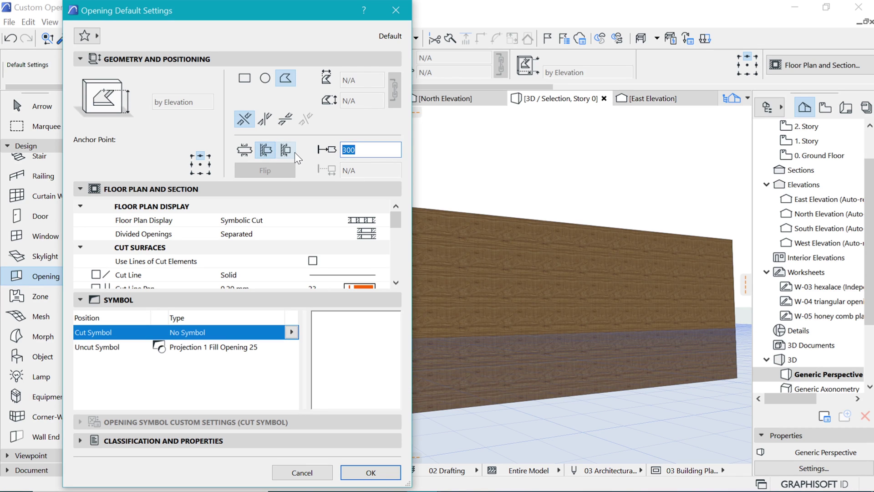
{"action": "type", "text": "300"}
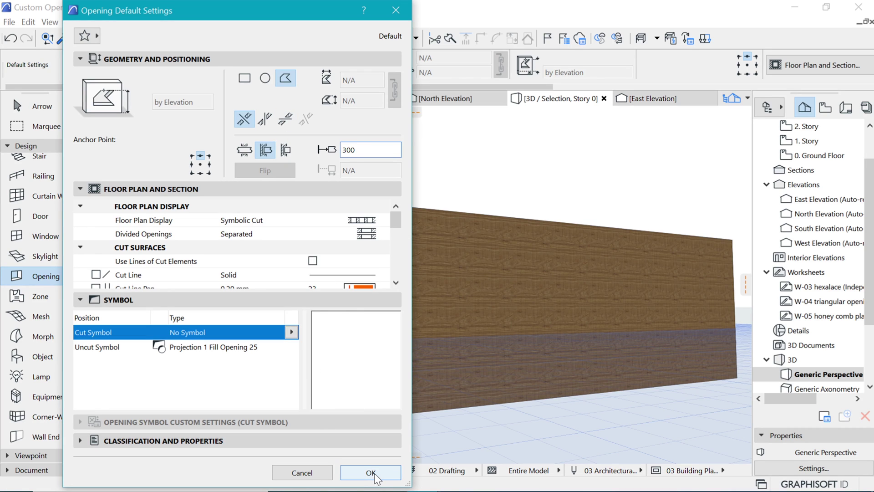
{"action": "left_click", "coordinate": [239, 351]}
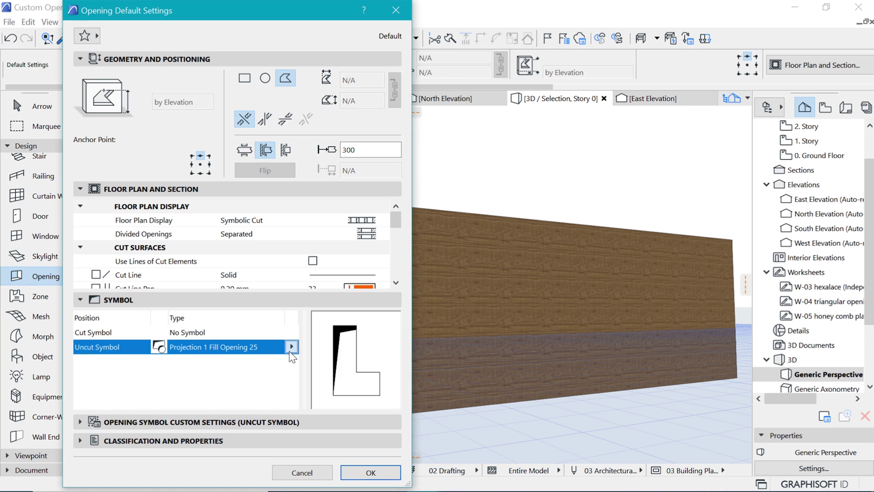
{"action": "left_click", "coordinate": [291, 346]}
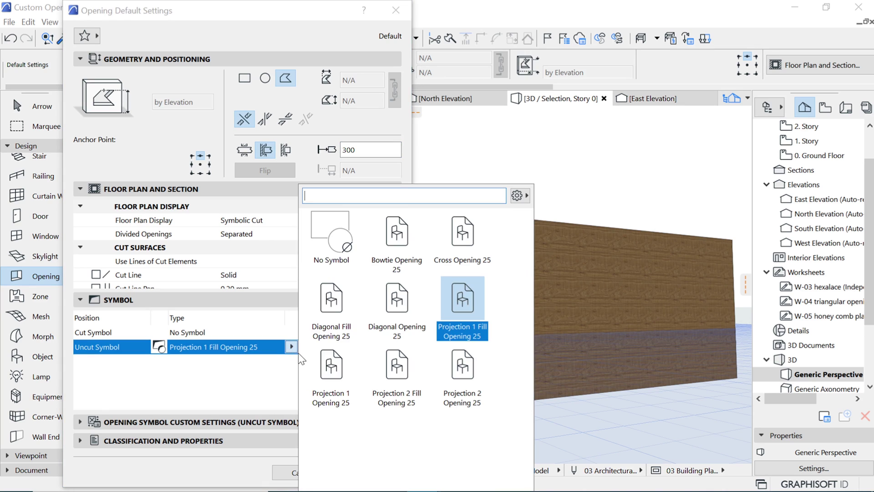
{"action": "left_click", "coordinate": [331, 222]}
{"action": "left_click", "coordinate": [231, 390]}
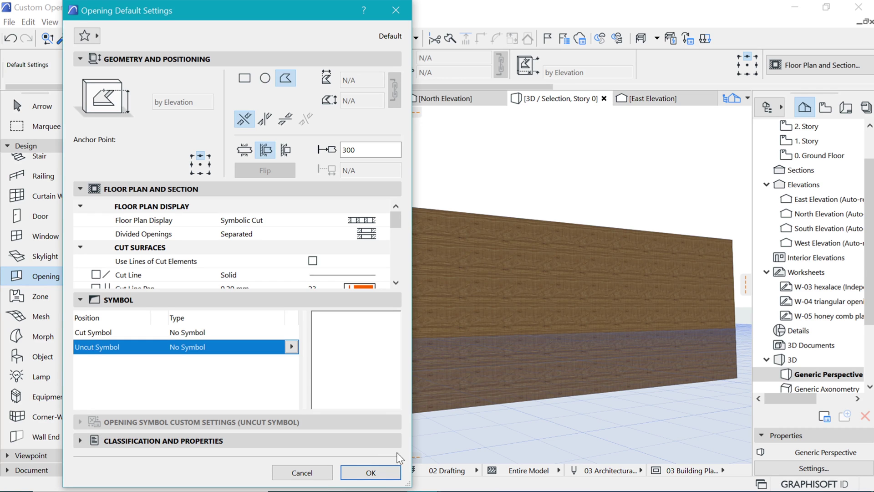
{"action": "left_click", "coordinate": [371, 473]}
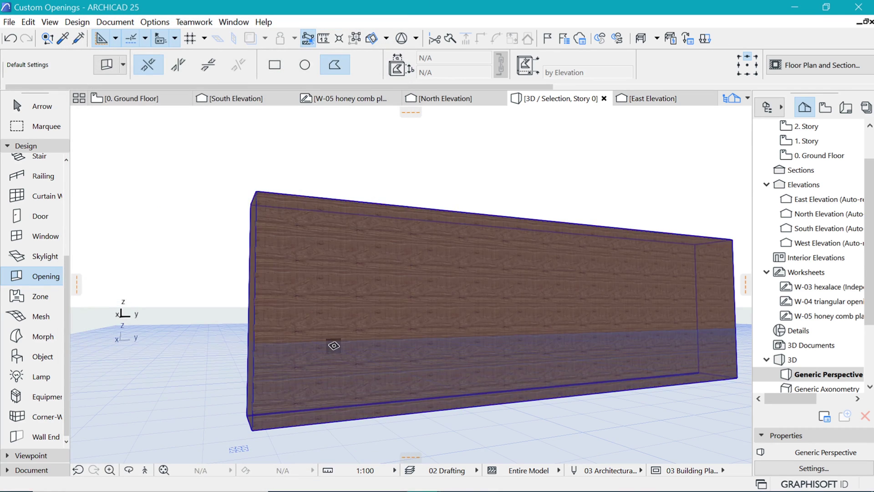
Draw a closed, freehand six-sided polygonal opening on the wall's large face, near its left end, and set its cutting direction
{"action": "left_click", "coordinate": [336, 314]}
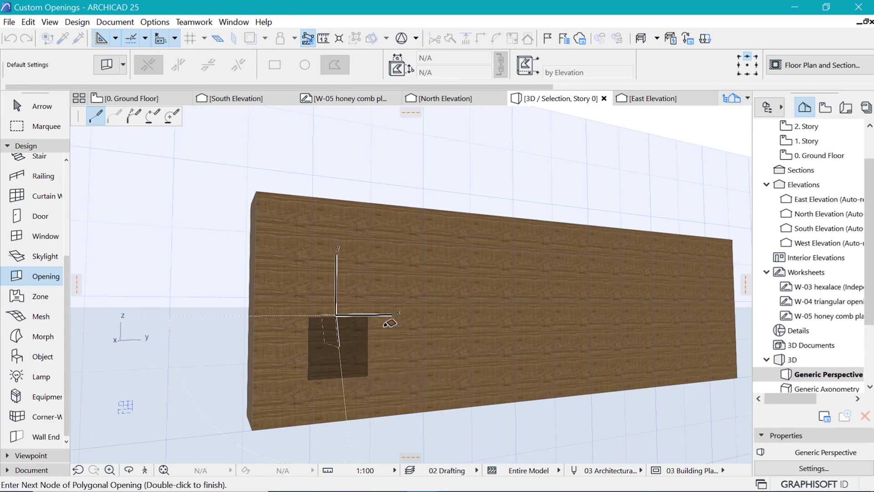
{"action": "scroll", "coordinate": [389, 323], "scroll_direction": "up", "scroll_amount": 5}
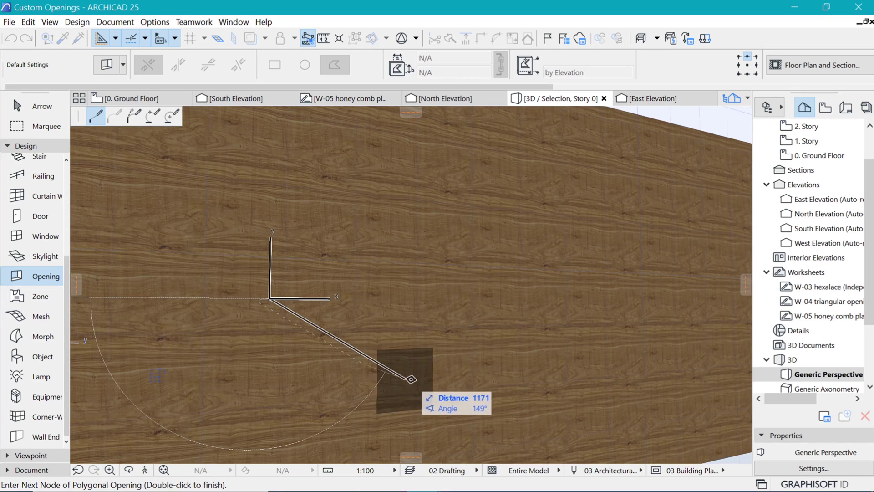
{"action": "left_click", "coordinate": [370, 390]}
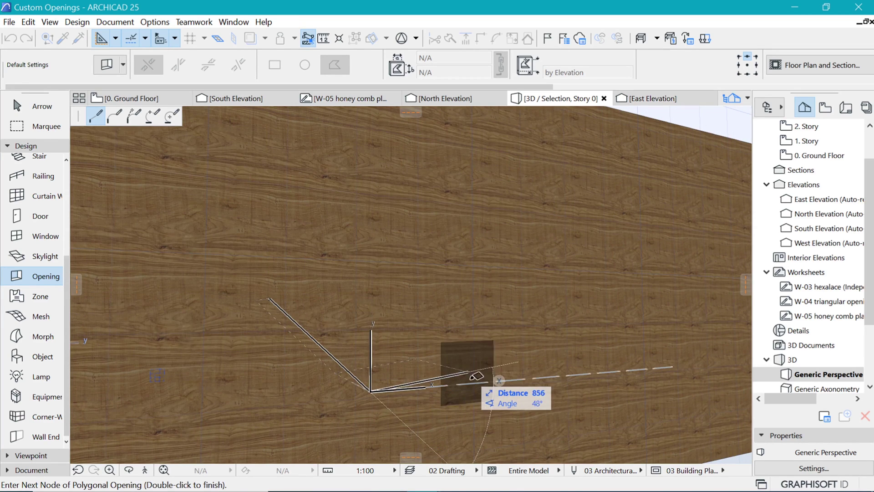
{"action": "left_click", "coordinate": [500, 381]}
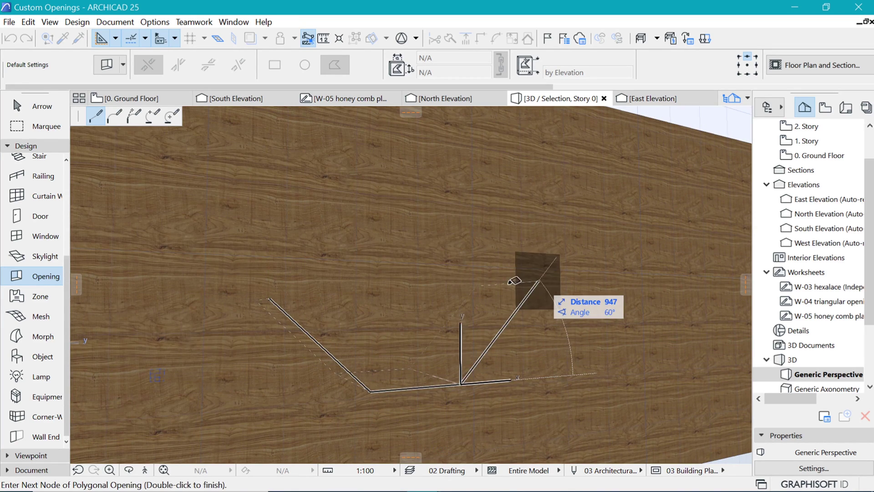
{"action": "left_click", "coordinate": [534, 291]}
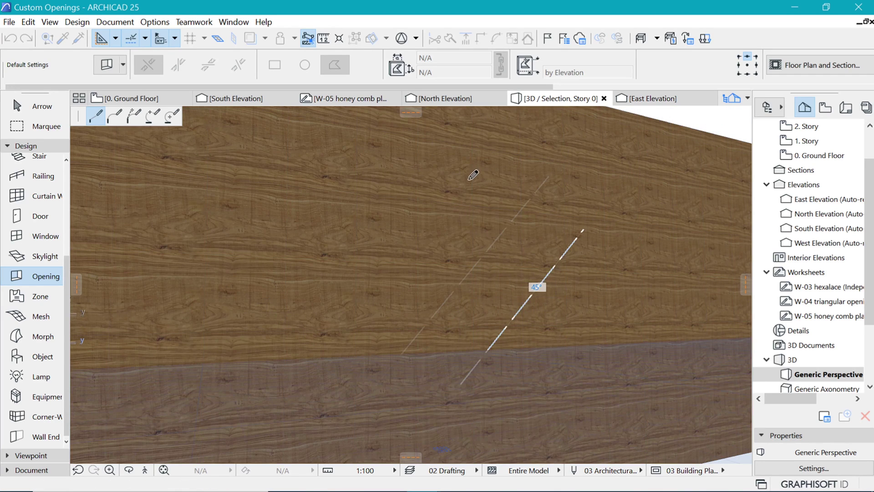
{"action": "left_click", "coordinate": [454, 192]}
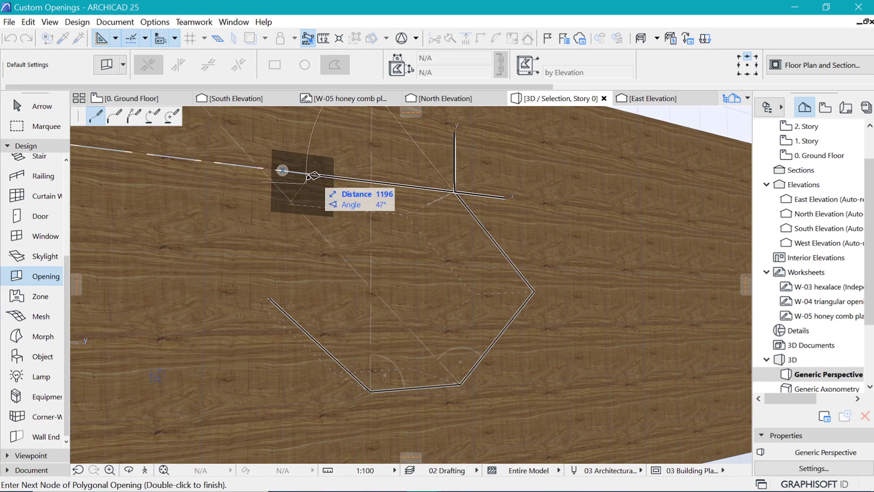
{"action": "left_click", "coordinate": [307, 180]}
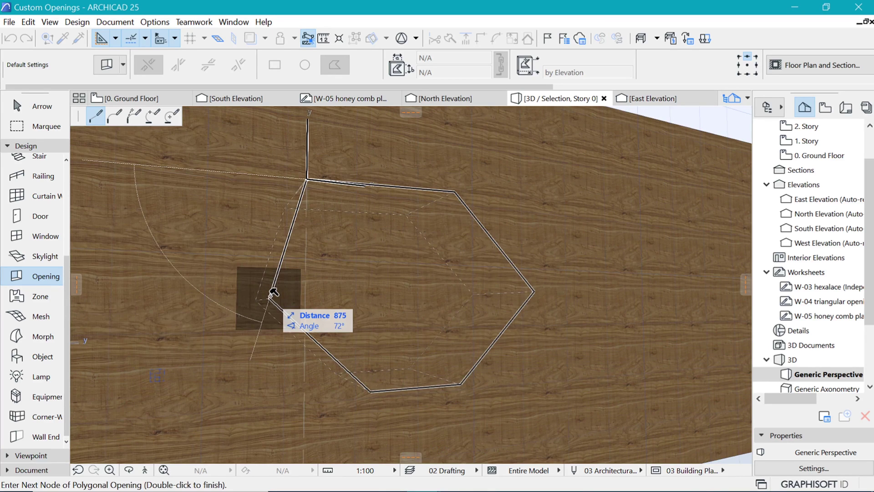
{"action": "left_click", "coordinate": [272, 295]}
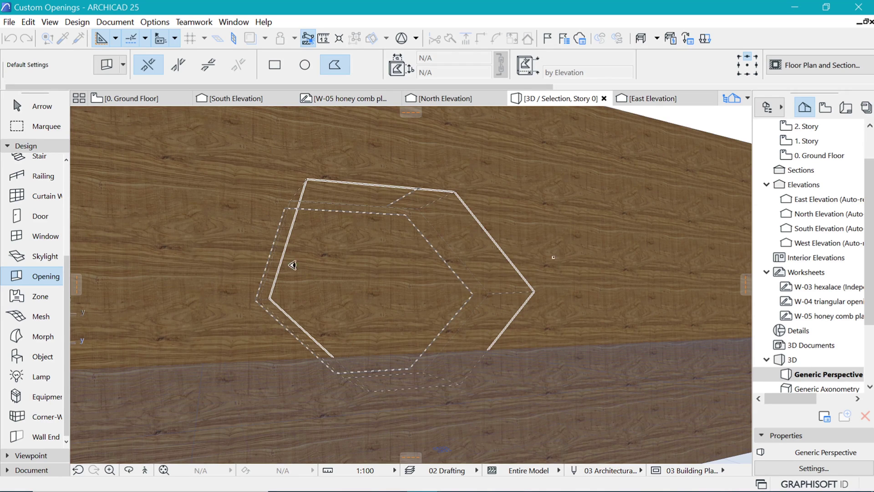
{"action": "left_click", "coordinate": [263, 261]}
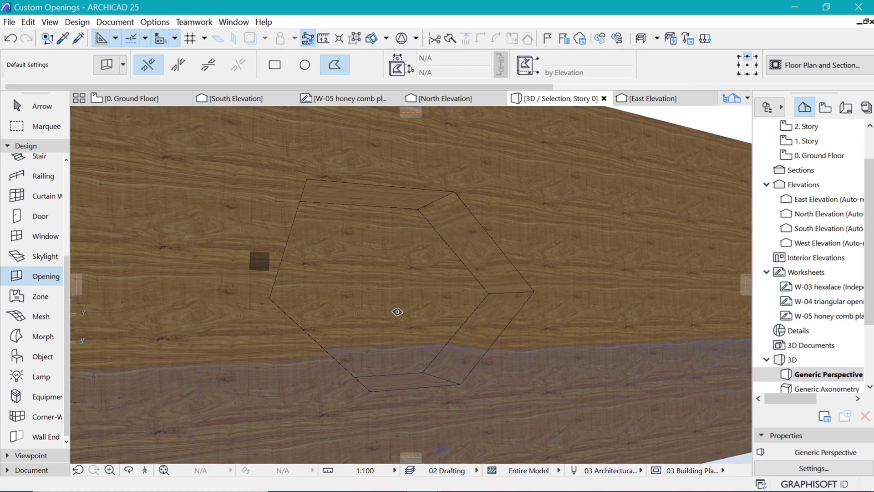
Return to the ground floor plan and open the East Elevation from its elevation marker
{"action": "scroll", "coordinate": [410, 316], "scroll_direction": "down", "scroll_amount": 5}
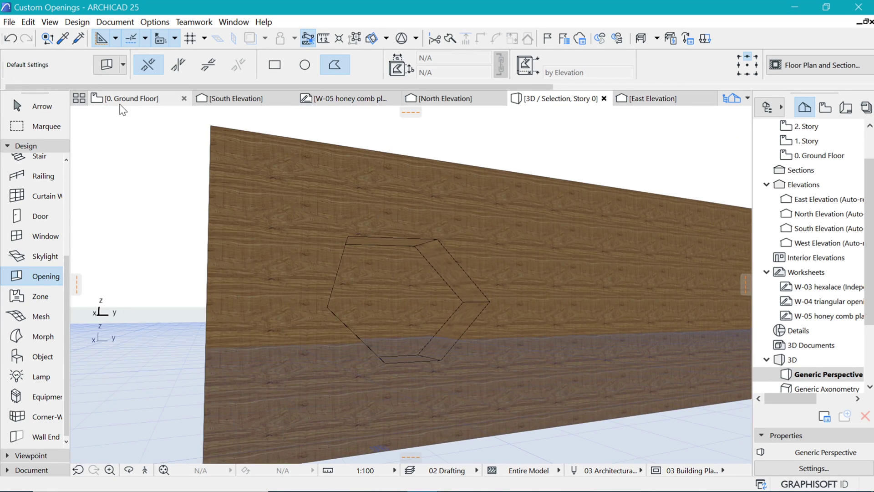
{"action": "left_click", "coordinate": [122, 100]}
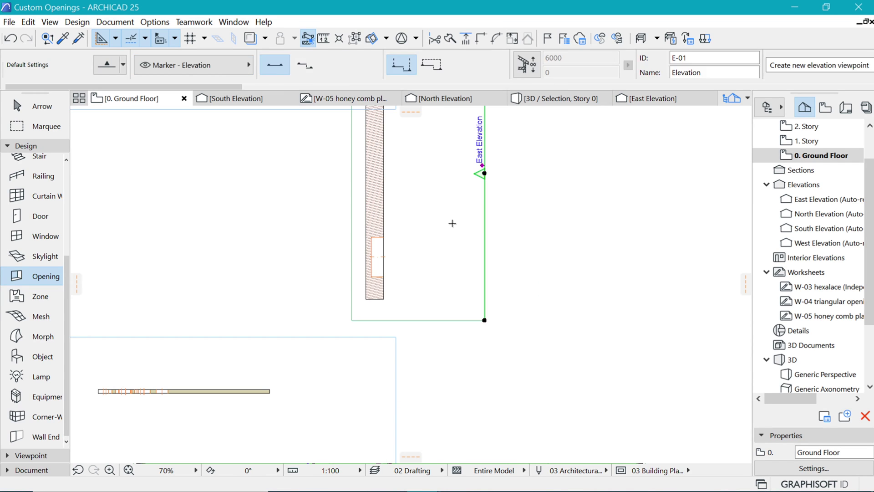
{"action": "left_click", "coordinate": [484, 174]}
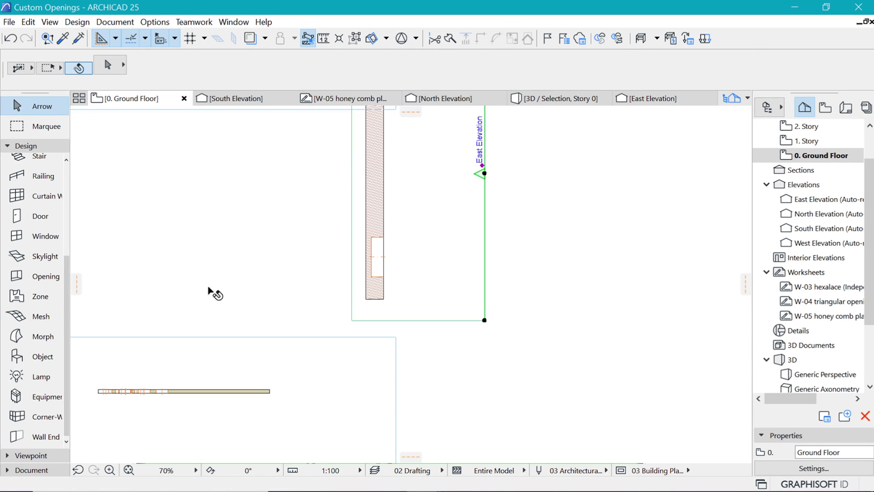
{"action": "right_click", "coordinate": [595, 230]}
{"action": "left_click", "coordinate": [625, 210]}
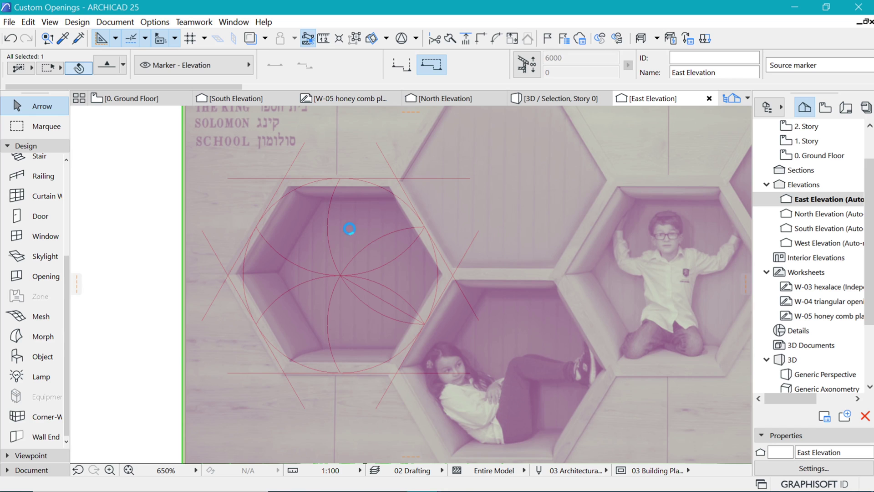
Move the freehand opening so its lower-left corner sits on the lower-left corner of the traced construction hexagon
{"action": "left_click", "coordinate": [510, 320]}
{"action": "key", "text": "ctrl+d"}
{"action": "left_click", "coordinate": [509, 320]}
{"action": "left_click", "coordinate": [285, 372]}
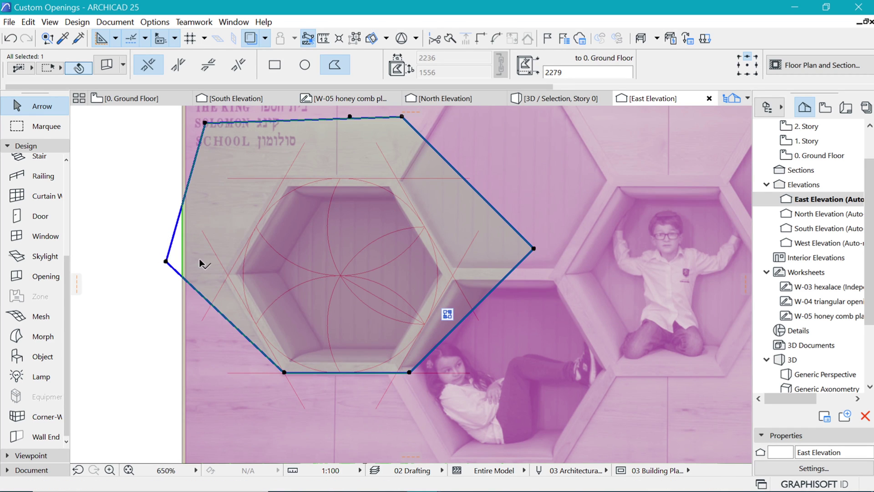
Reposition the opening's remaining five corner nodes onto the matching line intersections of the traced hexagon
{"action": "left_click", "coordinate": [166, 261]}
{"action": "left_click", "coordinate": [227, 275]}
{"action": "left_click", "coordinate": [205, 123]}
{"action": "left_click", "coordinate": [284, 178]}
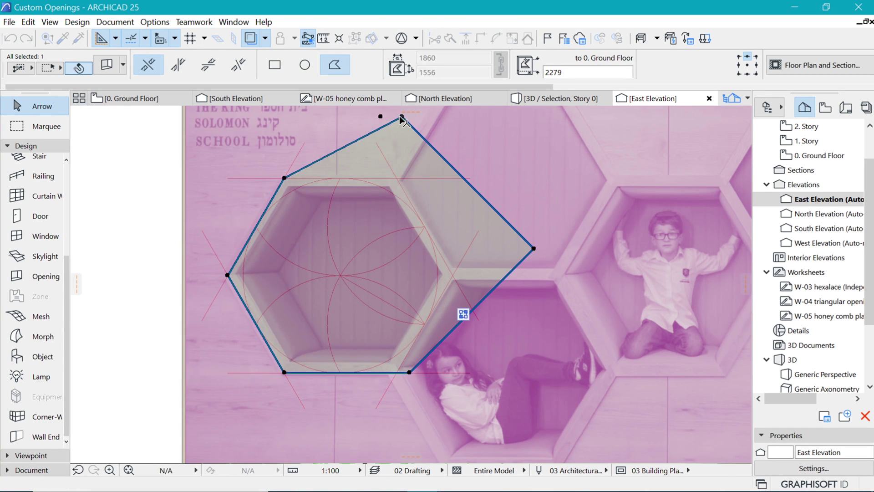
{"action": "scroll", "coordinate": [385, 189], "scroll_direction": "down", "scroll_amount": 2}
{"action": "left_click", "coordinate": [398, 129]}
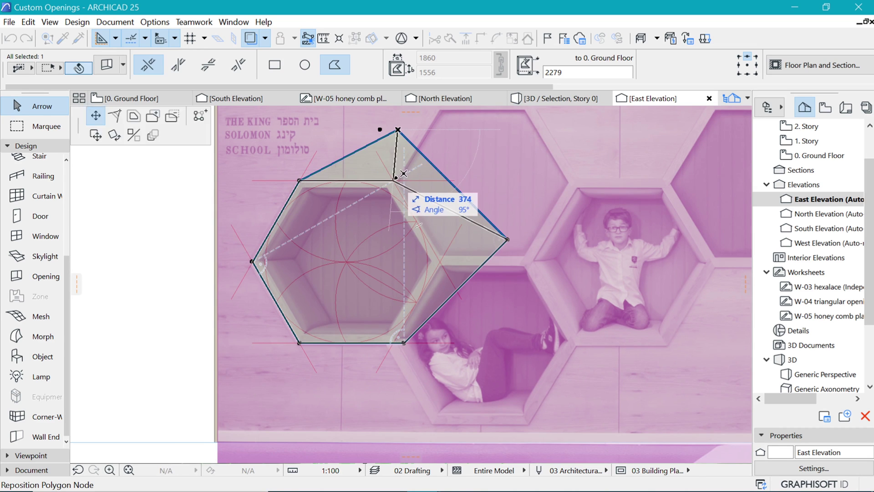
{"action": "left_click", "coordinate": [393, 180]}
{"action": "left_click", "coordinate": [508, 239]}
{"action": "left_click", "coordinate": [440, 262]}
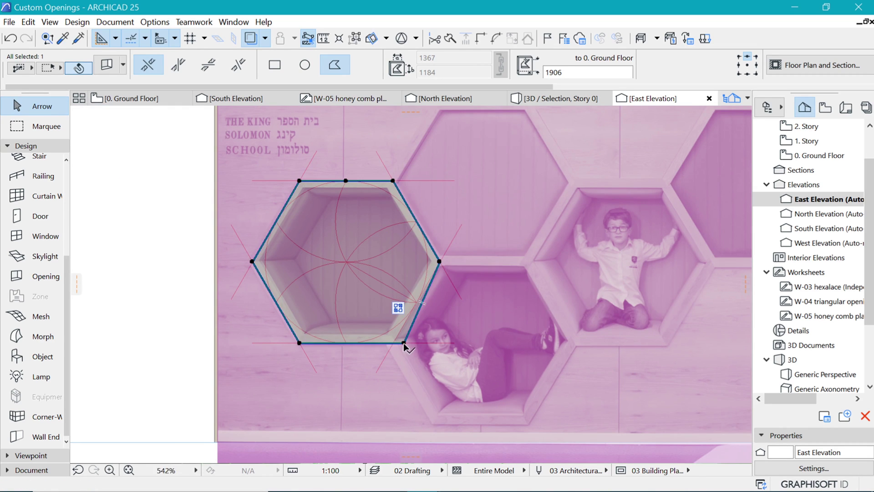
{"action": "left_click", "coordinate": [404, 343]}
{"action": "left_click", "coordinate": [393, 343]}
Offset all edges of the hexagonal opening inward to a size of about 1308 by 1133
{"action": "scroll", "coordinate": [301, 211], "scroll_direction": "up", "scroll_amount": 5}
{"action": "left_click", "coordinate": [568, 272]}
{"action": "left_click", "coordinate": [448, 338]}
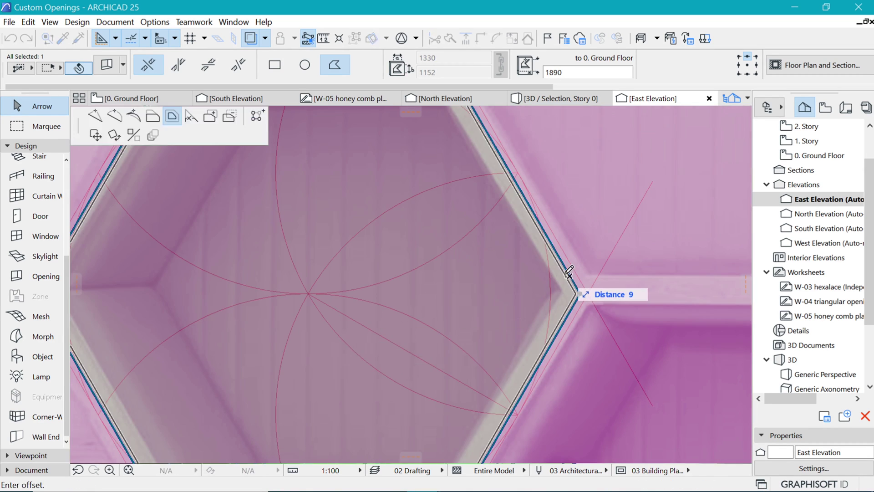
{"action": "left_click", "coordinate": [569, 272]}
Place copies of the hexagonal opening corner to corner on the three neighbouring honeycomb cells: lower, upper, and right
{"action": "scroll", "coordinate": [565, 274], "scroll_direction": "down", "scroll_amount": 5}
{"action": "key", "text": "ctrl+shift+d"}
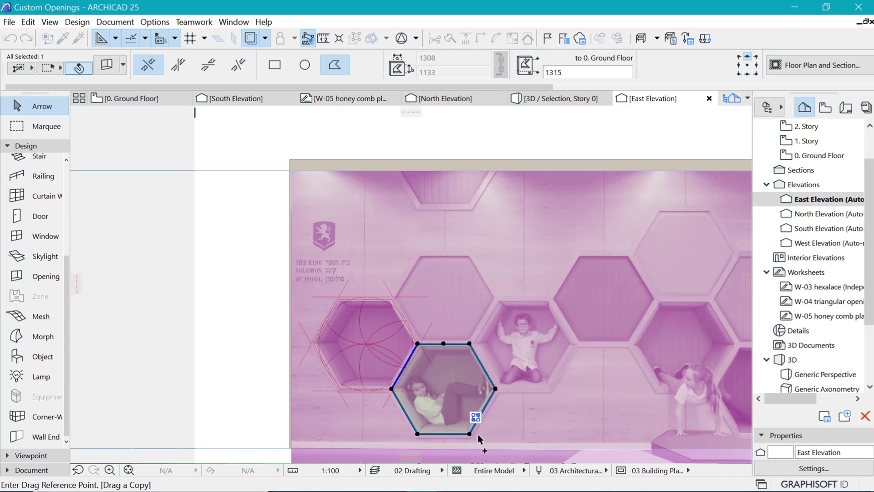
{"action": "left_click", "coordinate": [417, 435]}
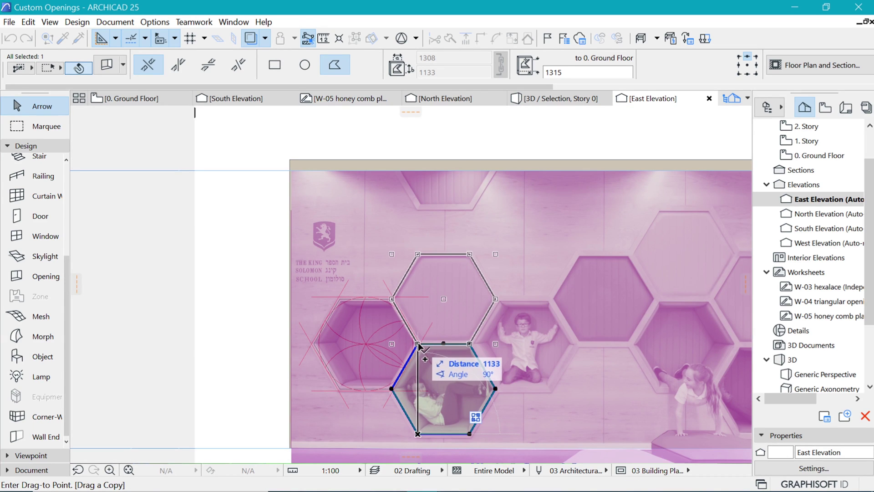
{"action": "left_click", "coordinate": [417, 342]}
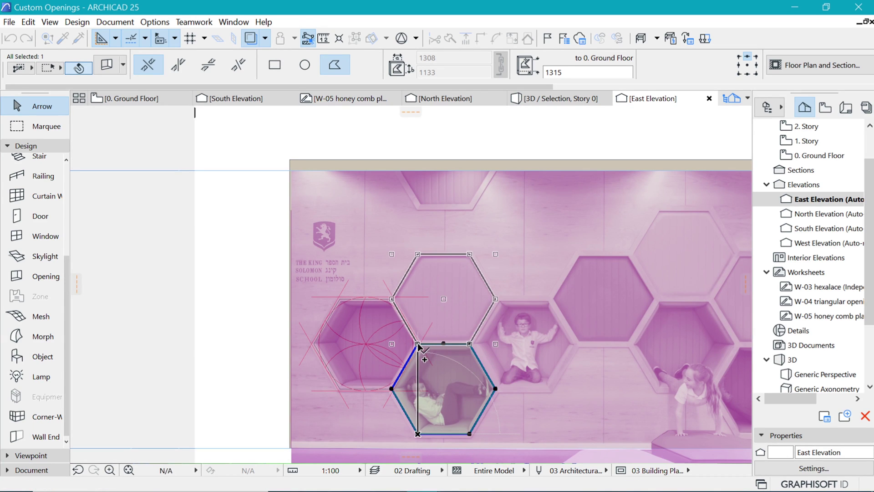
{"action": "key", "text": "ctrl+shift+d"}
{"action": "left_click", "coordinate": [392, 298]}
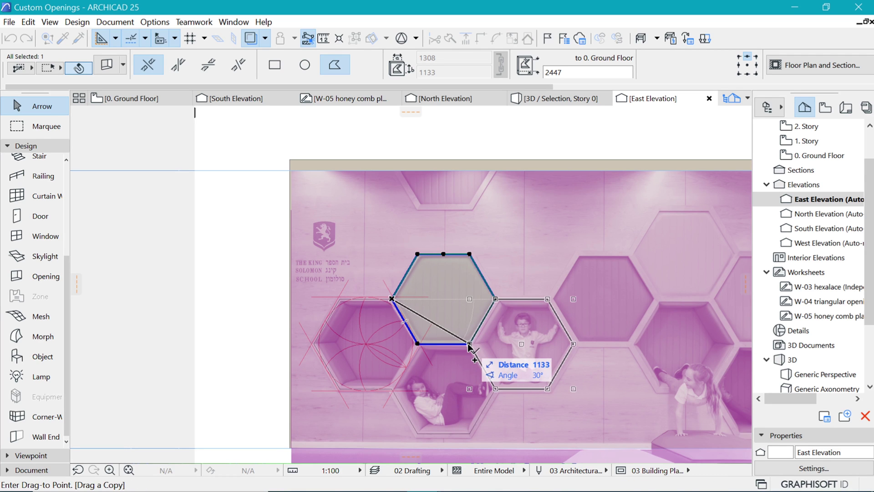
{"action": "left_click", "coordinate": [469, 344]}
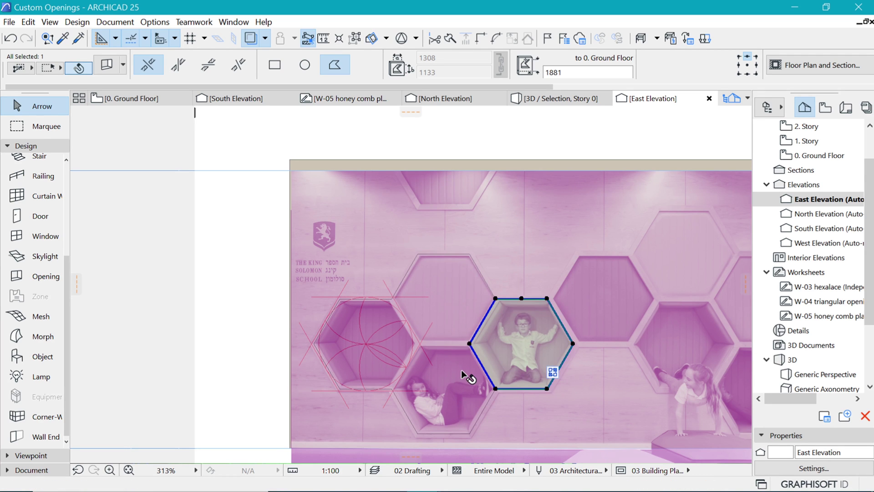
{"action": "scroll", "coordinate": [461, 370], "scroll_direction": "up", "scroll_amount": 3}
{"action": "scroll", "coordinate": [519, 286], "scroll_direction": "up", "scroll_amount": 1}
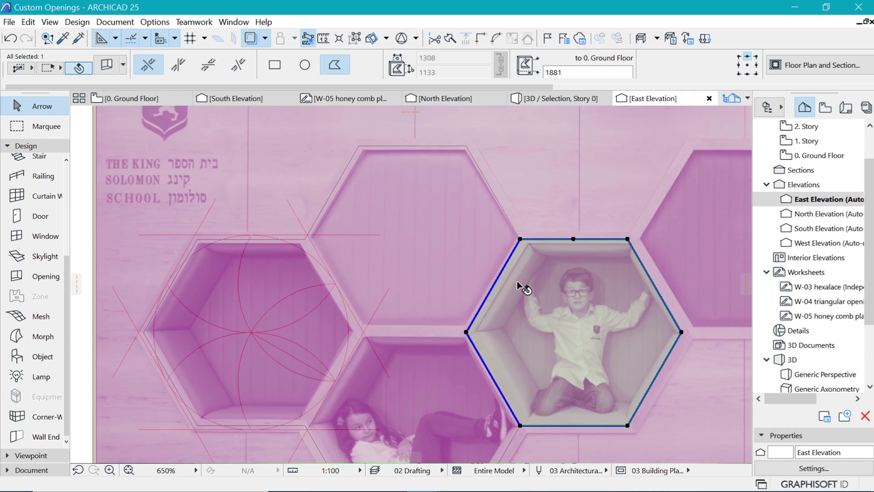
{"action": "key", "text": "Escape"}
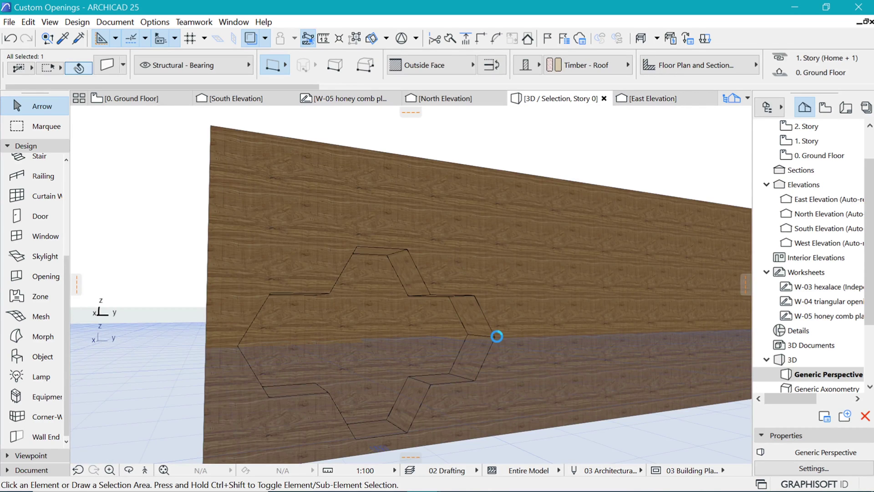
Check the joined cutouts in 3D, and offset the leftmost opening's edges inward by 25 in the East Elevation
{"action": "middle_click_drag", "start_coordinate": [455, 343], "coordinate": [368, 325], "text": "shift"}
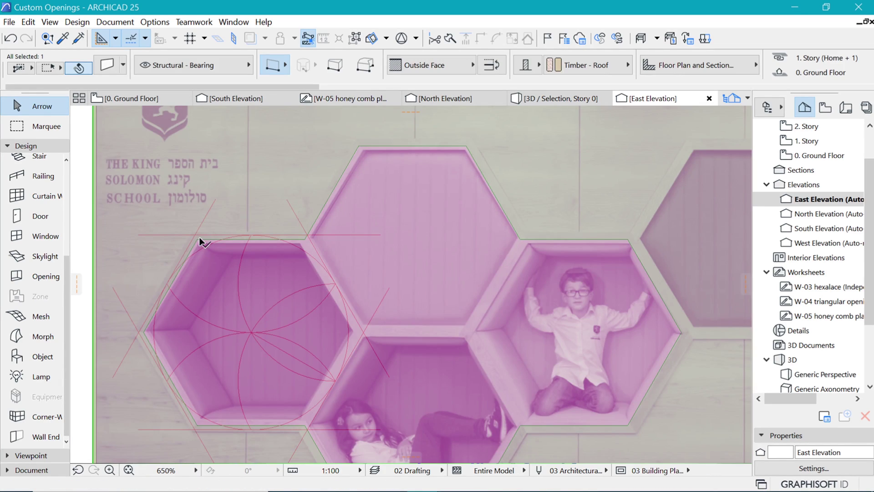
{"action": "left_click", "coordinate": [197, 241]}
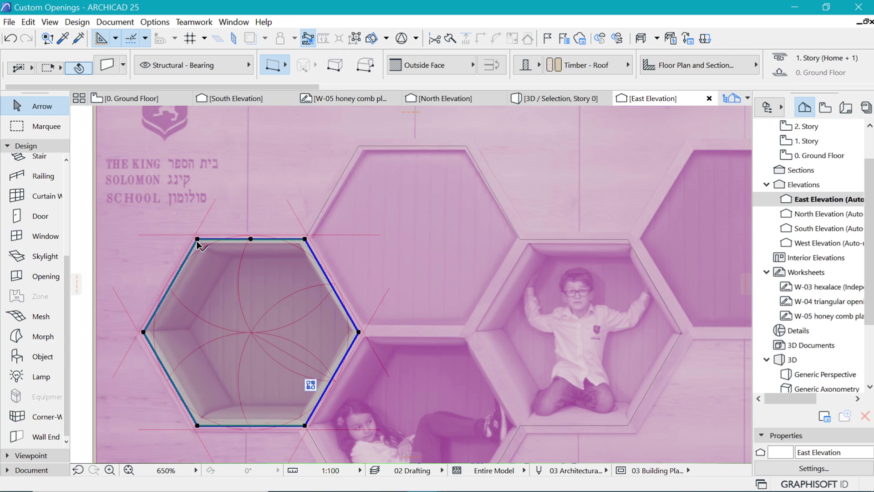
{"action": "left_click", "coordinate": [307, 277]}
{"action": "type", "text": "25"}
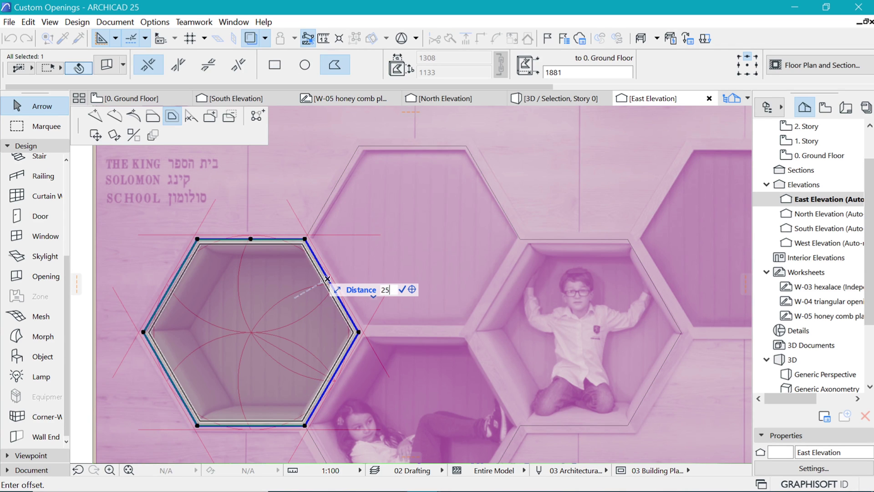
{"action": "key", "text": "Return"}
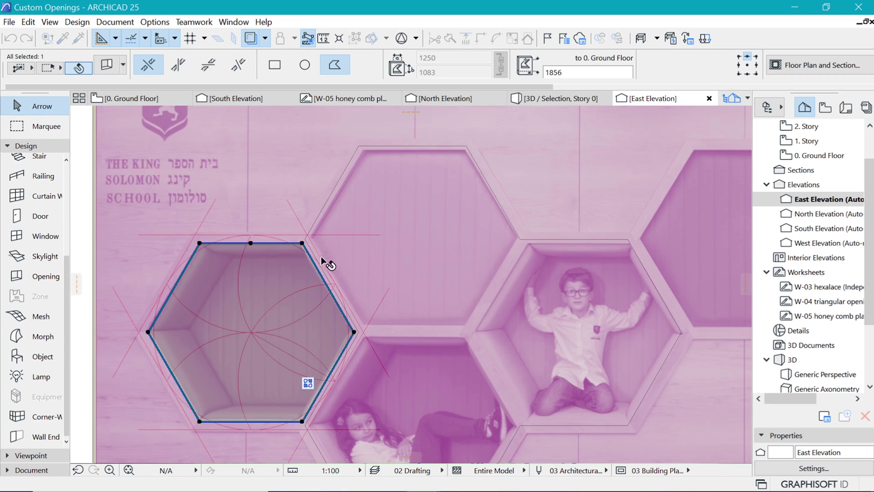
{"action": "left_click", "coordinate": [320, 258]}
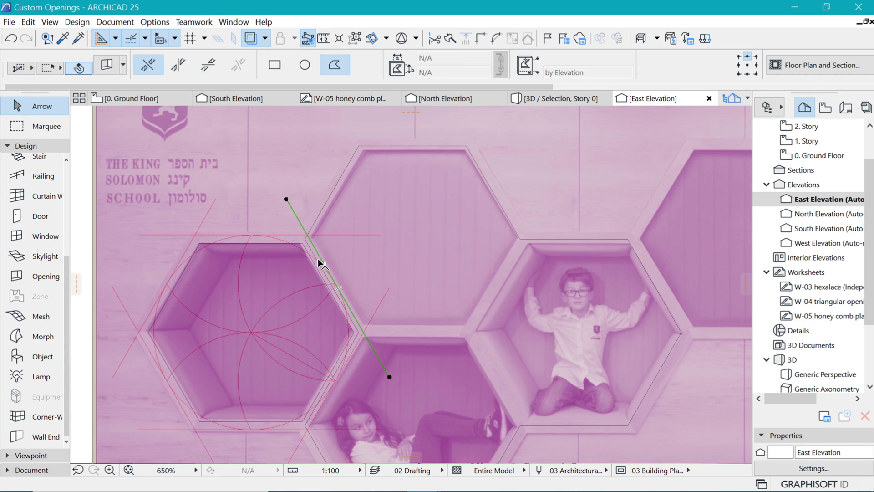
Offset the edges of the upper, lower and right hexagonal openings inward by the same 25 as the leftmost one
{"action": "left_click", "coordinate": [362, 150]}
{"action": "left_click", "coordinate": [336, 182]}
{"action": "key", "text": "Escape"}
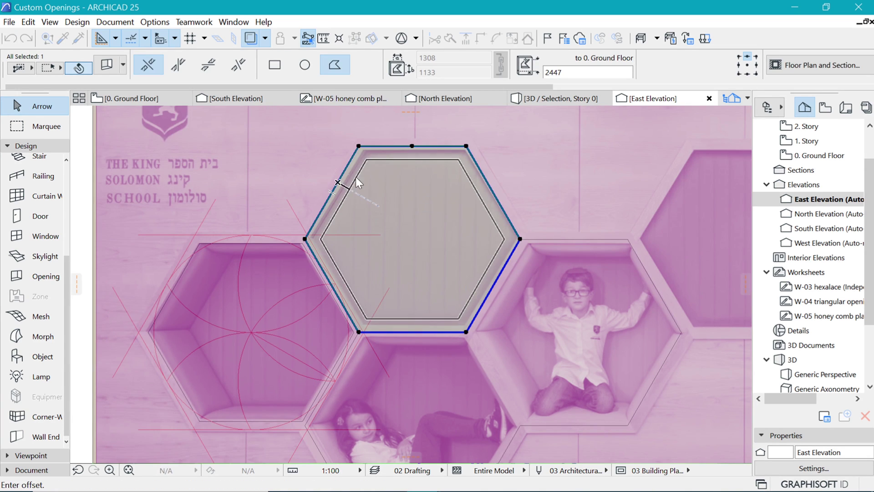
{"action": "left_click", "coordinate": [398, 336]}
{"action": "left_click", "coordinate": [399, 336]}
{"action": "key", "text": "Escape"}
{"action": "left_click", "coordinate": [628, 381]}
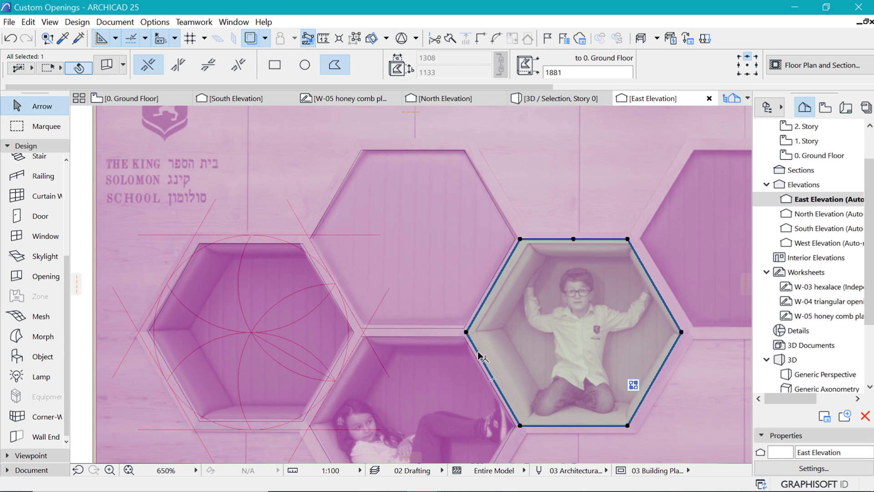
{"action": "left_click", "coordinate": [628, 381]}
{"action": "key", "text": "Escape"}
{"action": "key", "text": "Escape"}
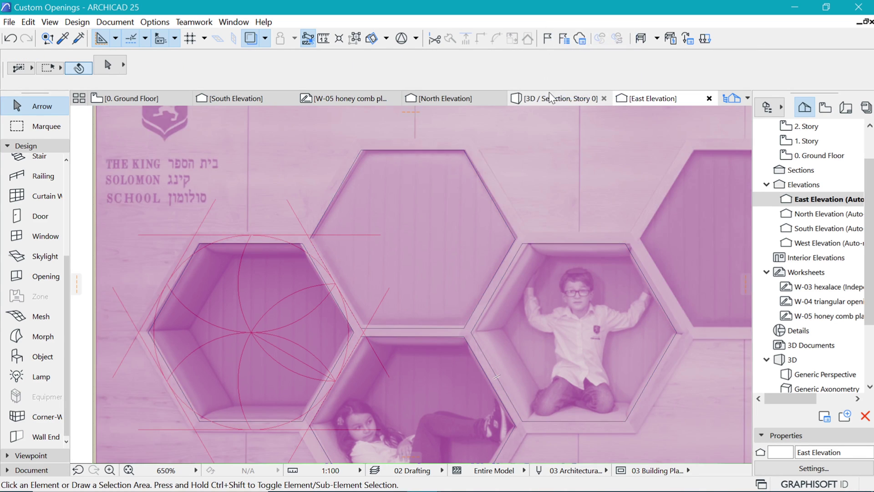
Set the sun azimuth of the 3D perspective to about 50° so light falls on the wall face with the openings
{"action": "left_click", "coordinate": [553, 98]}
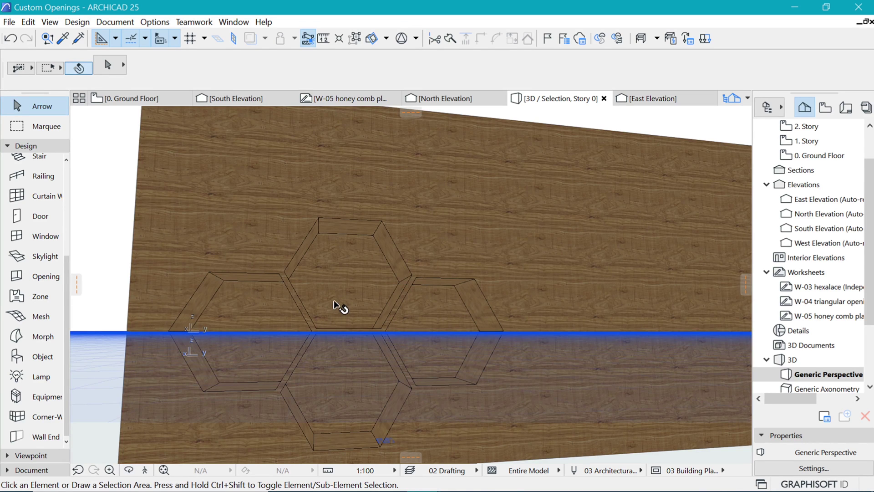
{"action": "middle_click_drag", "start_coordinate": [339, 308], "coordinate": [377, 302], "text": "shift"}
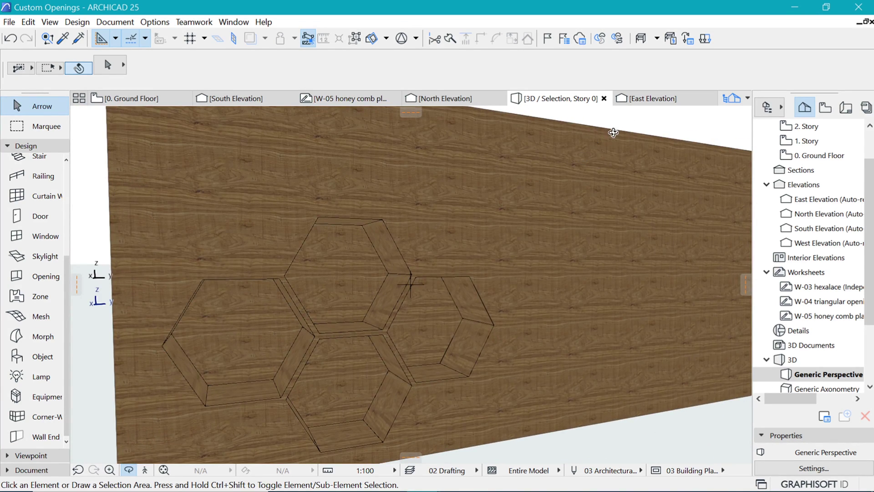
{"action": "right_click", "coordinate": [665, 123]}
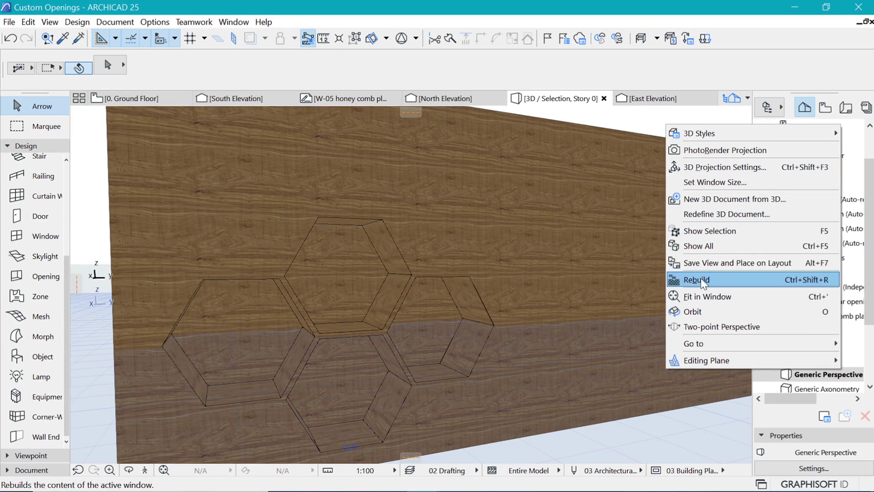
{"action": "left_click", "coordinate": [747, 167]}
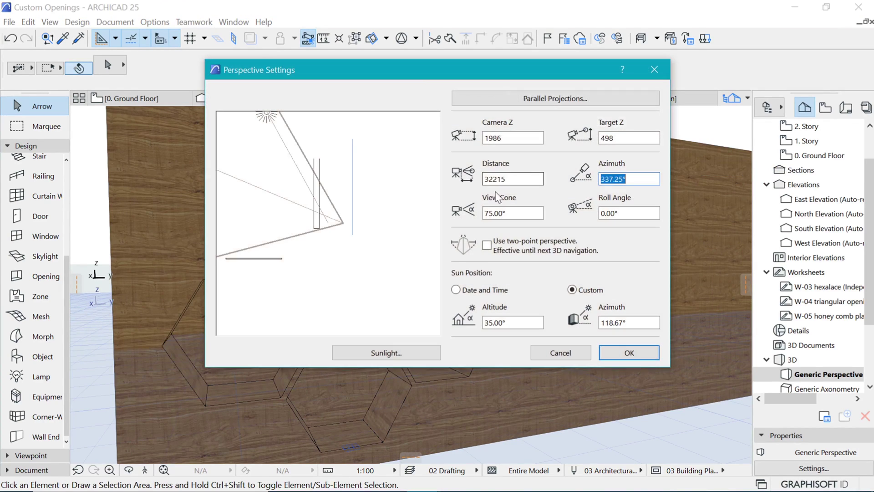
{"action": "left_click_drag", "start_coordinate": [269, 118], "coordinate": [347, 212]}
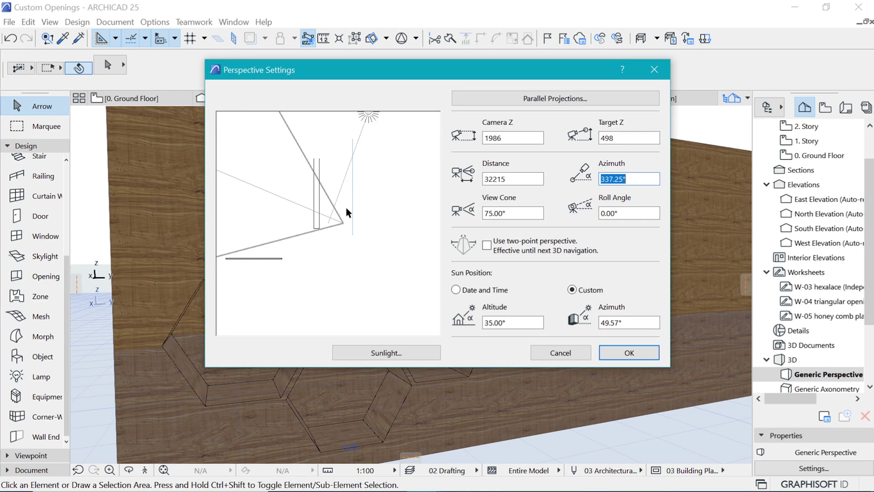
{"action": "left_click", "coordinate": [630, 352]}
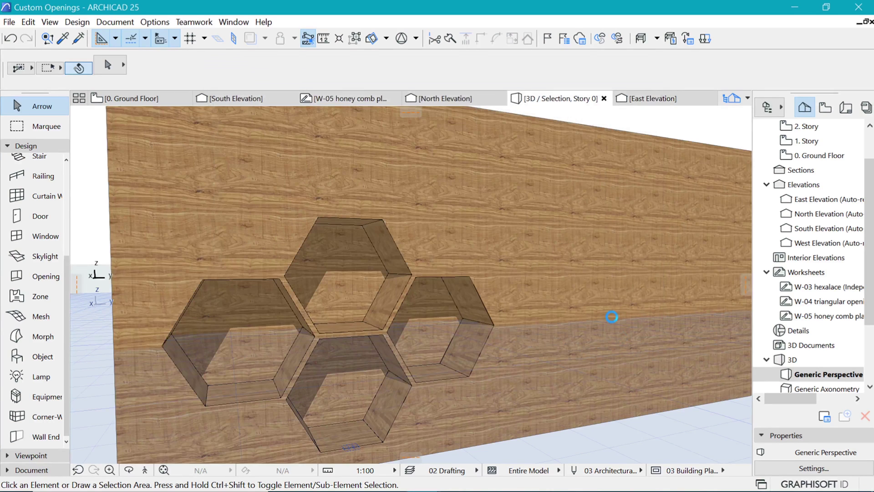
{"action": "middle_click_drag", "start_coordinate": [452, 298], "coordinate": [304, 230], "text": "shift"}
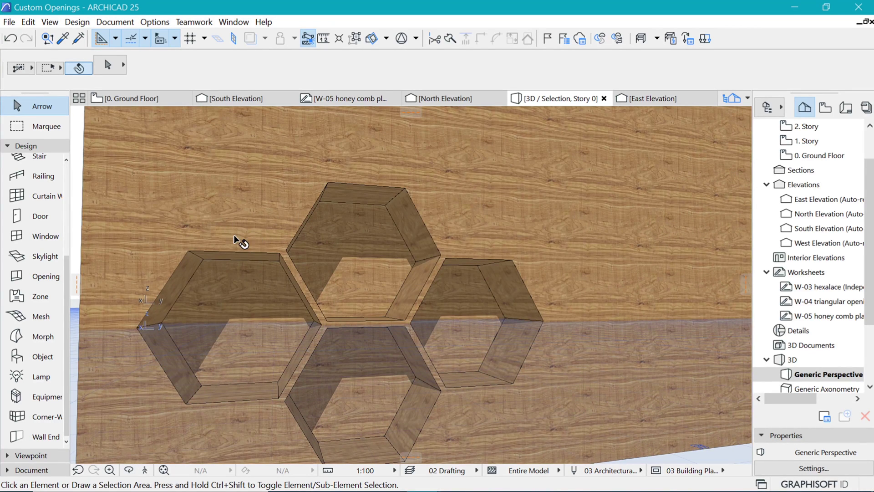
Activate the Beam tool and set its default profile to 01 cushion detail
{"action": "scroll", "coordinate": [35, 223], "scroll_direction": "up", "scroll_amount": 3}
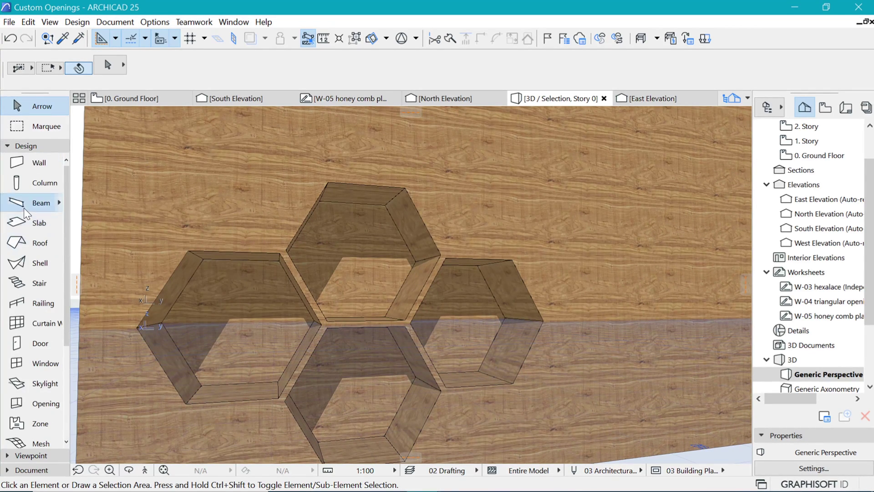
{"action": "left_click", "coordinate": [24, 208]}
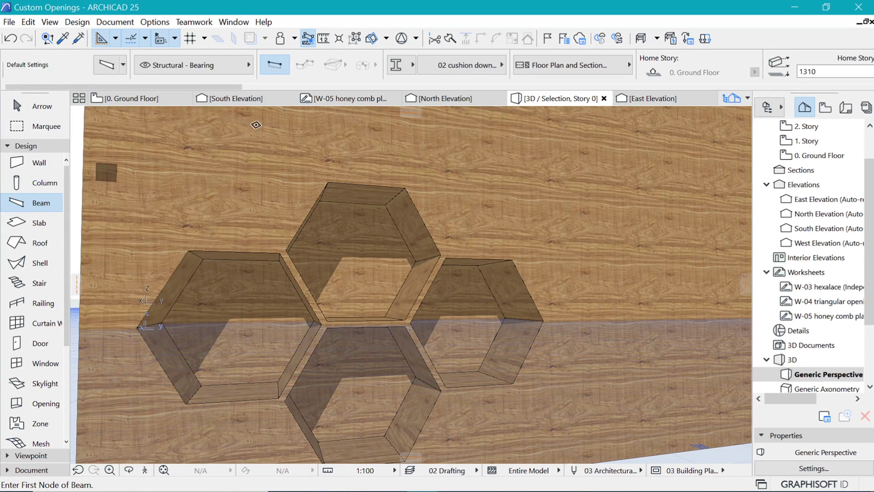
{"action": "left_click", "coordinate": [464, 72]}
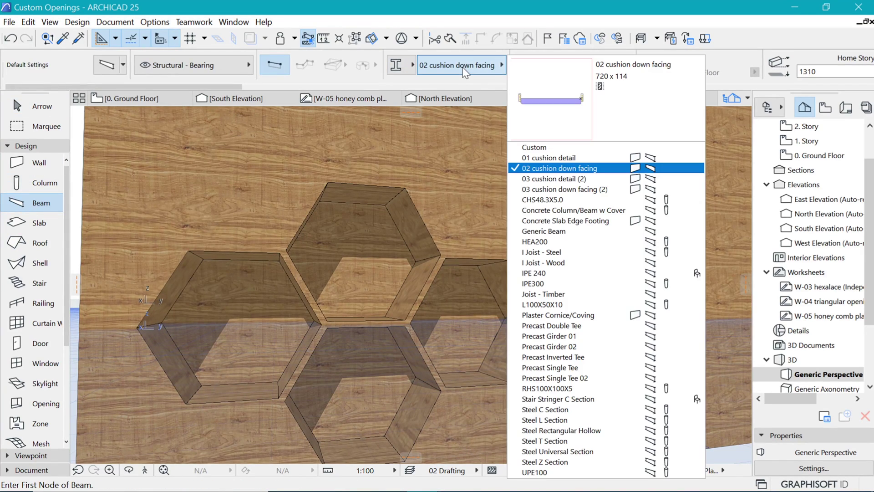
{"action": "left_click", "coordinate": [556, 156]}
{"action": "scroll", "coordinate": [101, 415], "scroll_direction": "up", "scroll_amount": 3}
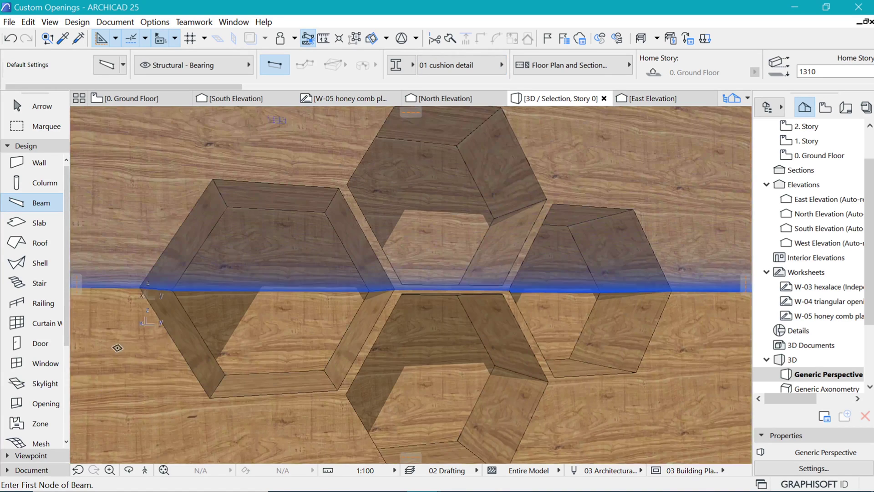
Draw a chained beam along the lower three edges of the leftmost hexagonal opening, from its right corner round to its left corner
{"action": "left_click", "coordinate": [305, 66]}
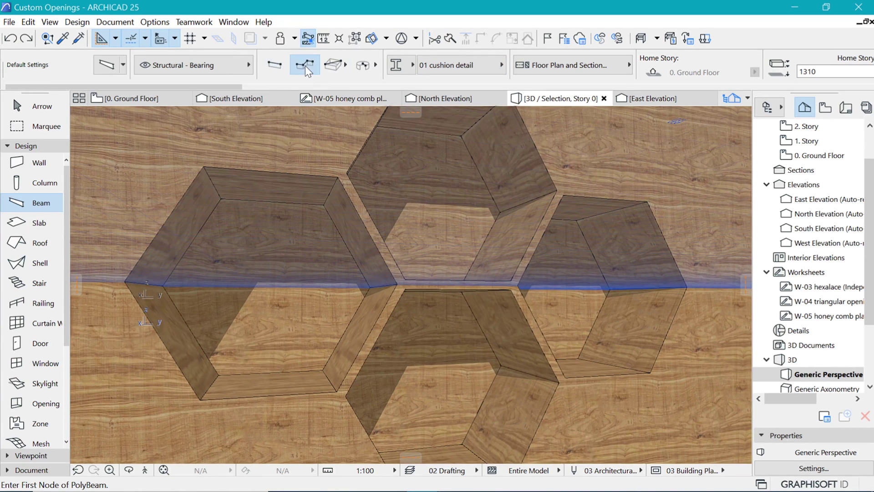
{"action": "left_click", "coordinate": [397, 282]}
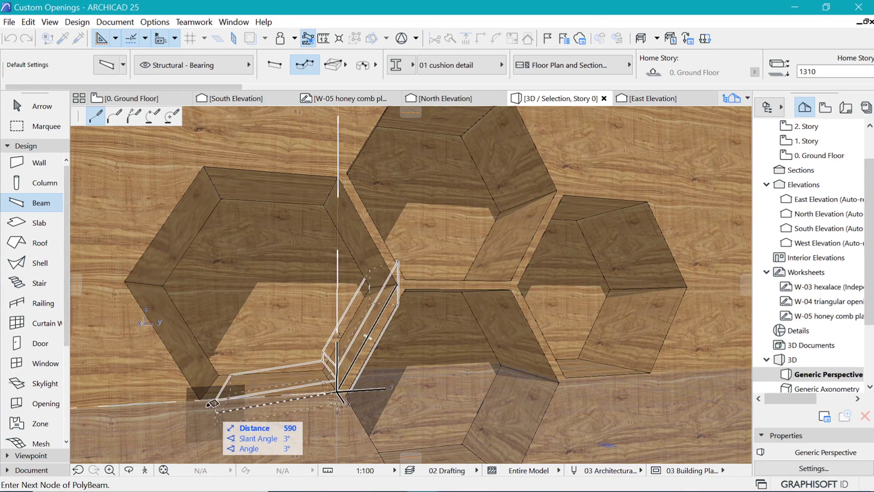
{"action": "left_click", "coordinate": [203, 393]}
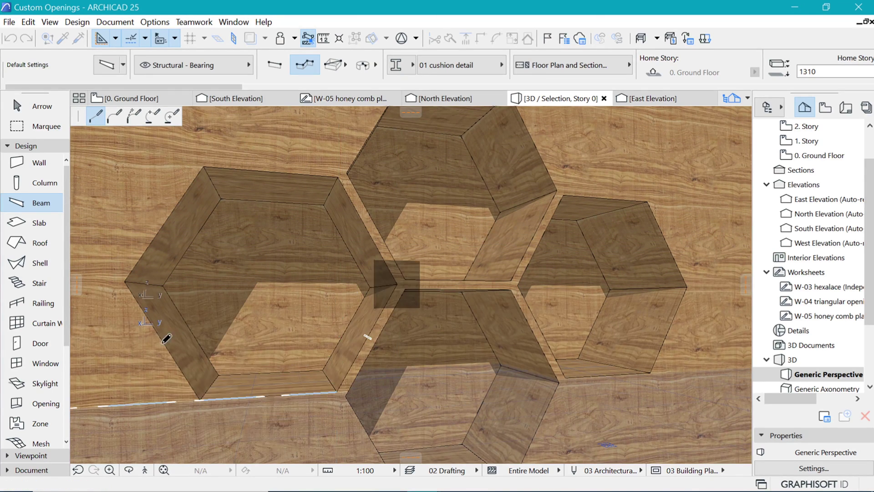
{"action": "left_click", "coordinate": [127, 281]}
{"action": "left_click", "coordinate": [127, 281]}
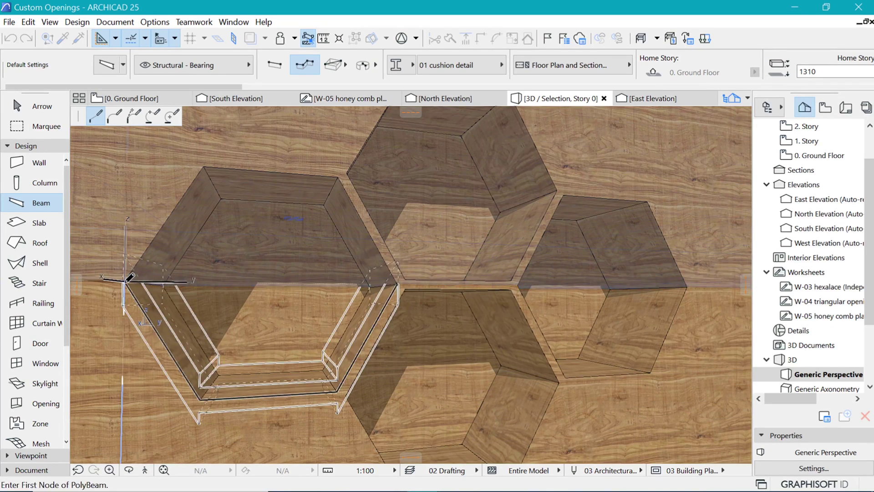
{"action": "mouse_move", "coordinate": [268, 365]}
{"action": "middle_mouse_down", "text": "shift"}
{"action": "mouse_move", "coordinate": [255, 318]}
{"action": "mouse_move", "coordinate": [225, 323]}
{"action": "mouse_move", "coordinate": [274, 335]}
{"action": "mouse_move", "coordinate": [257, 405]}
{"action": "mouse_move", "coordinate": [247, 372]}
{"action": "mouse_move", "coordinate": [253, 363]}
{"action": "mouse_move", "coordinate": [241, 357]}
{"action": "mouse_move", "coordinate": [253, 345]}
{"action": "mouse_move", "coordinate": [262, 366]}
{"action": "middle_mouse_up", "text": "shift"}
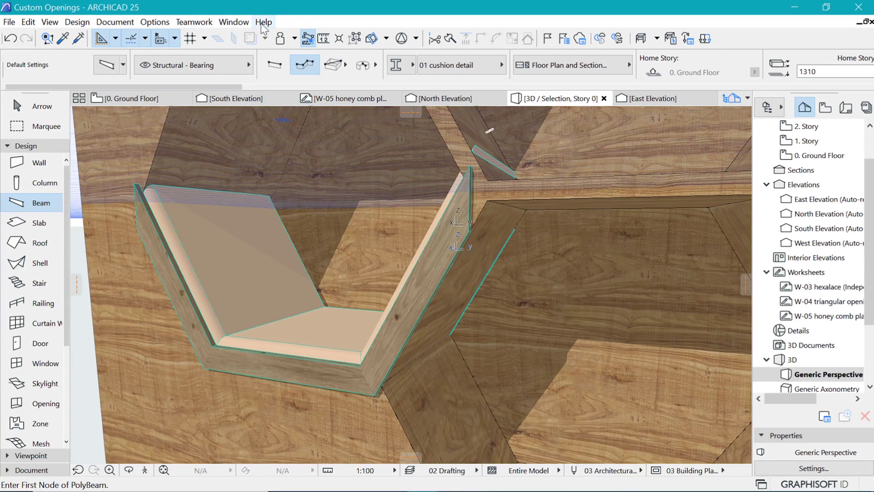
Open the 01 cushion detail profile for editing in the Profile Manager and examine its cushion and edge components
{"action": "left_click", "coordinate": [155, 22]}
{"action": "mouse_move", "coordinate": [196, 38]}
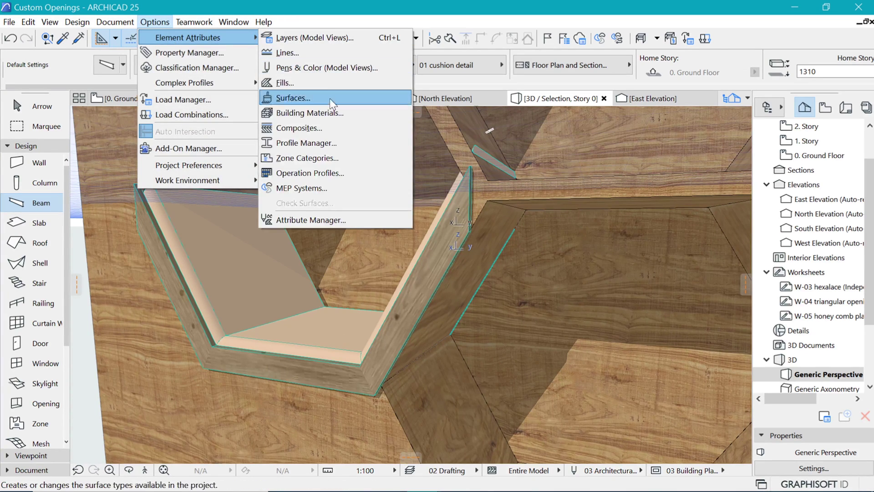
{"action": "left_click", "coordinate": [313, 142]}
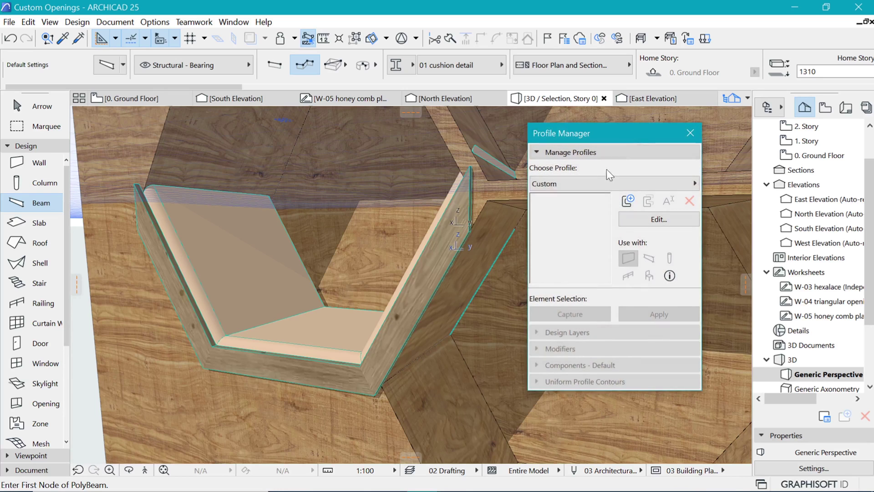
{"action": "left_click", "coordinate": [627, 185]}
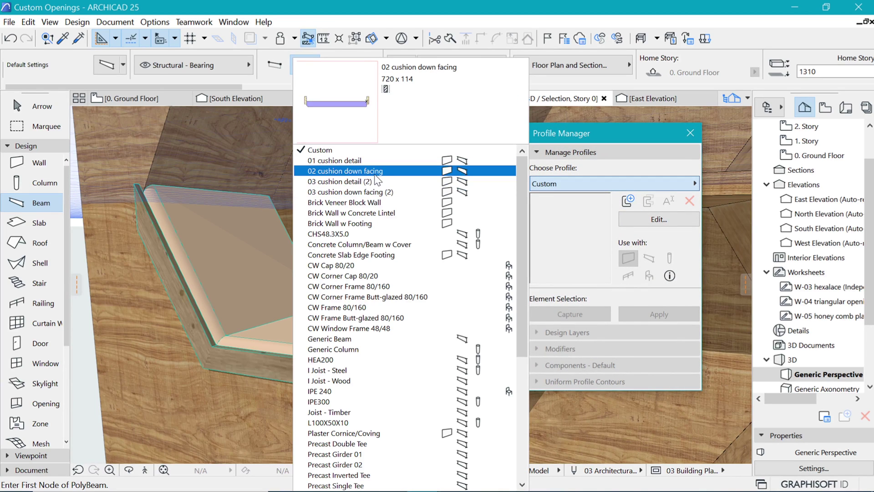
{"action": "left_click", "coordinate": [369, 160]}
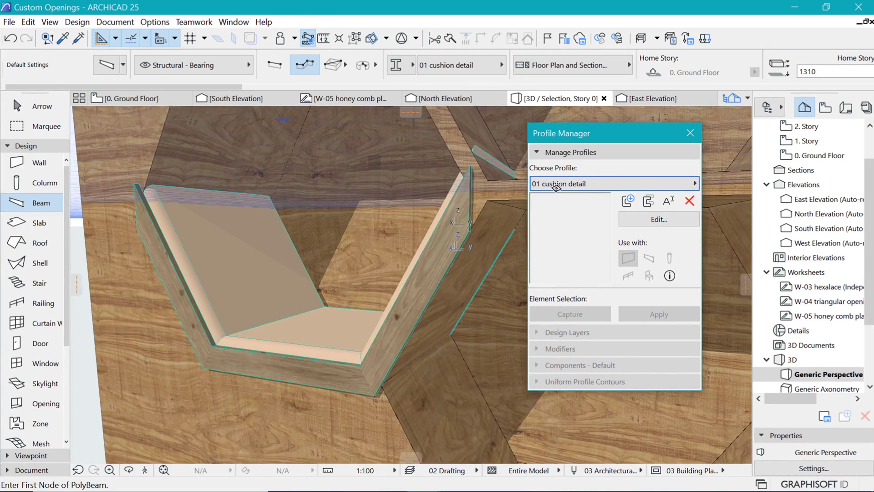
{"action": "left_click", "coordinate": [646, 219]}
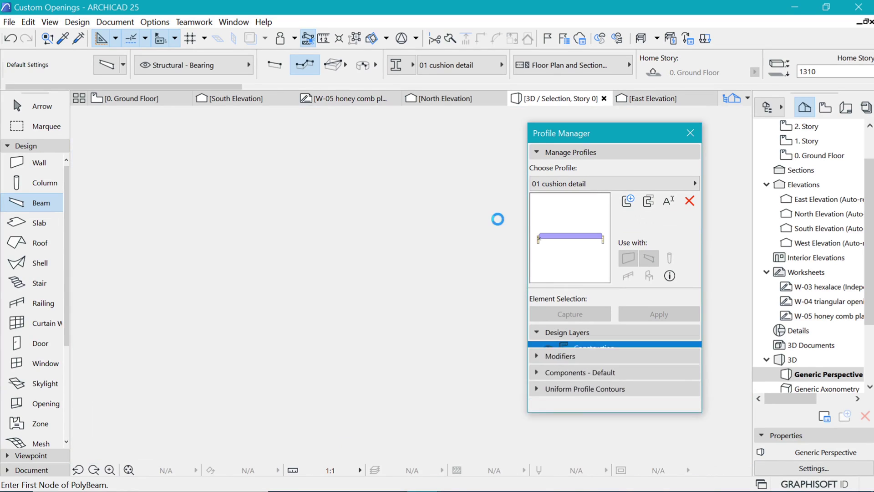
{"action": "key", "text": "ctrl+a"}
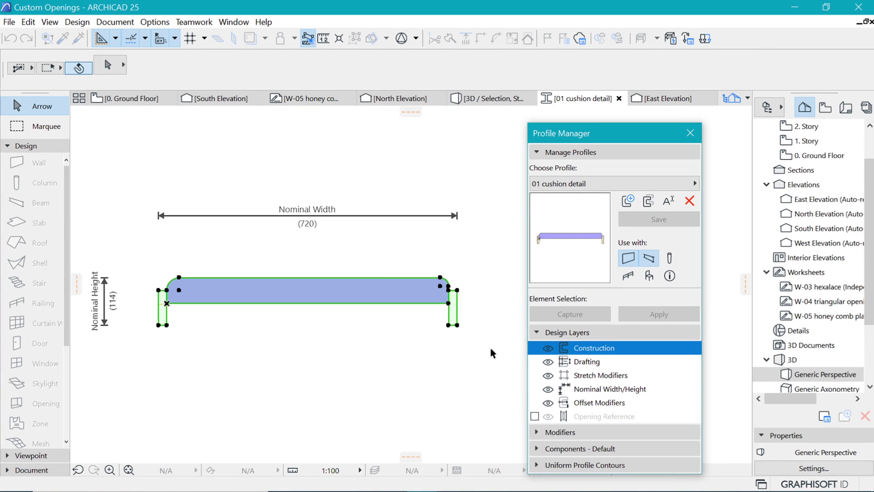
{"action": "key", "text": "Escape"}
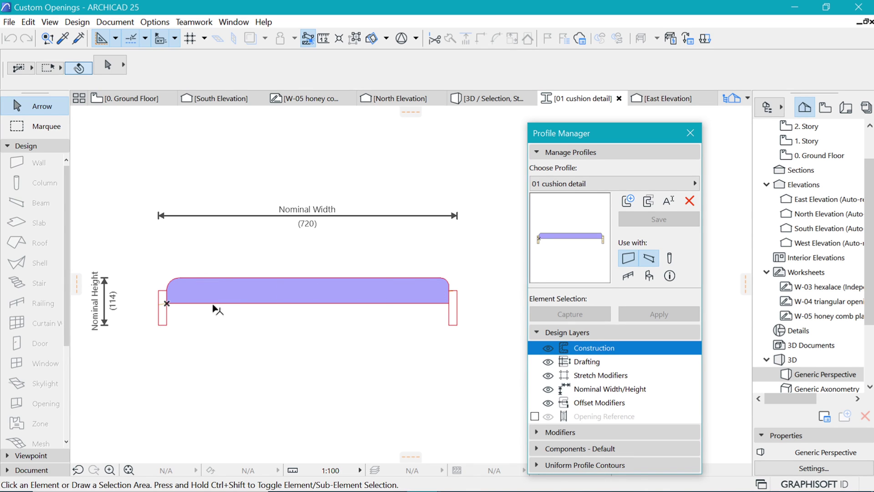
{"action": "scroll", "coordinate": [142, 315], "scroll_direction": "up", "scroll_amount": 2}
{"action": "left_click", "coordinate": [173, 314]}
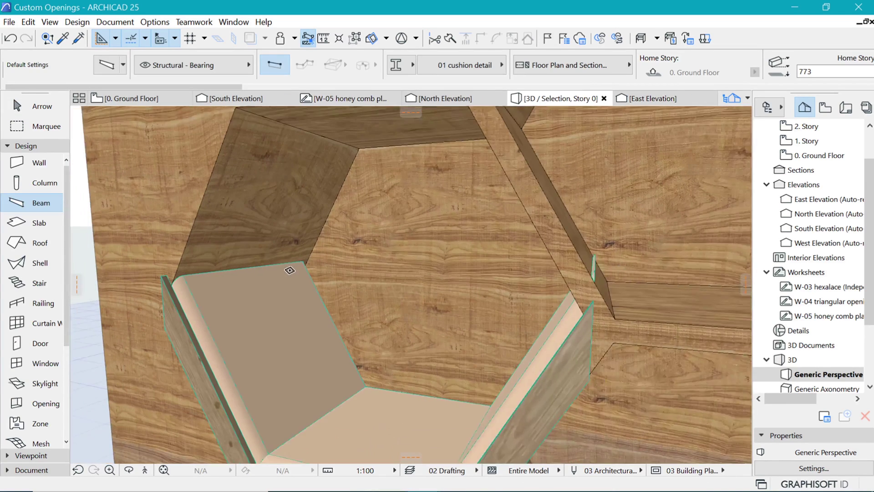
Try to set the default beam profile to 02 cushion down facing
{"action": "middle_click_drag", "start_coordinate": [290, 270], "coordinate": [287, 276], "text": "shift"}
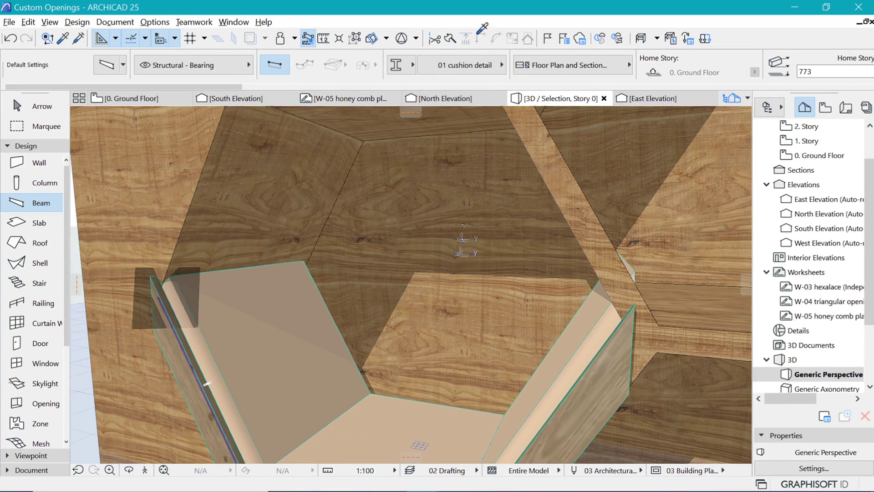
{"action": "left_click", "coordinate": [457, 68]}
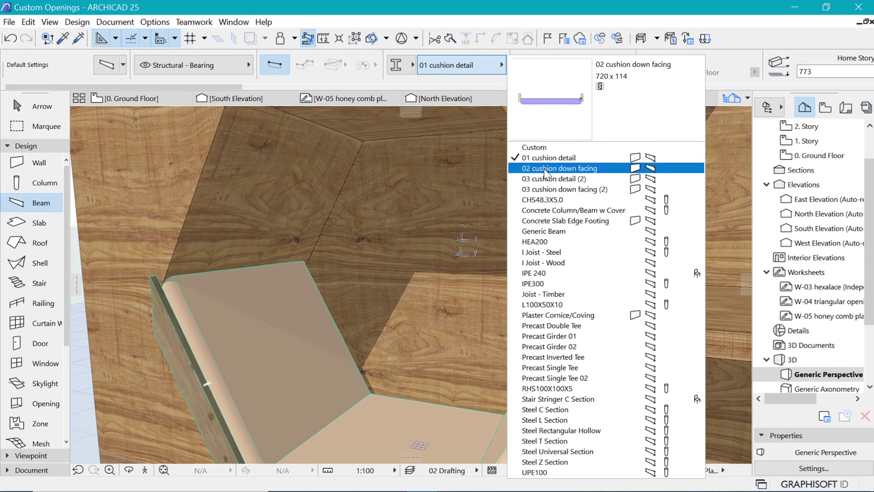
{"action": "left_click", "coordinate": [546, 168]}
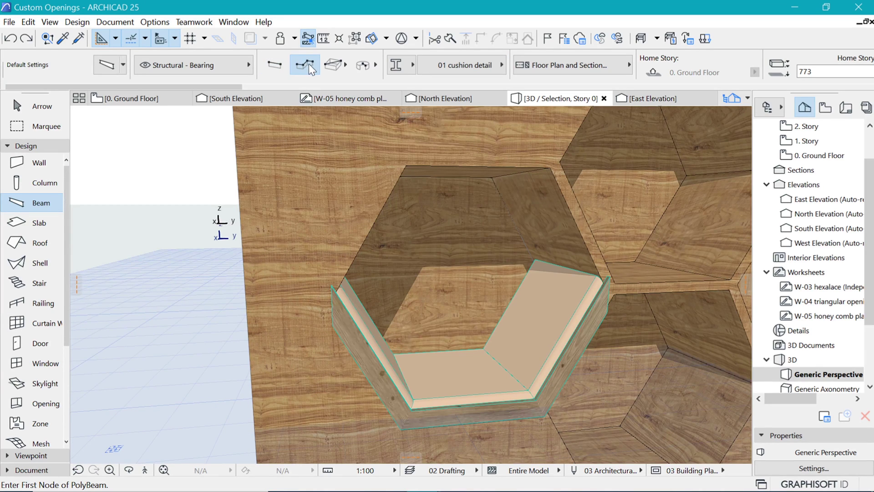
Draw a chained beam along the upper three edges of the leftmost hexagonal opening, from its left corner over to its right corner
{"action": "scroll", "coordinate": [304, 299], "scroll_direction": "up", "scroll_amount": 3}
{"action": "scroll", "coordinate": [304, 299], "scroll_direction": "up", "scroll_amount": 1}
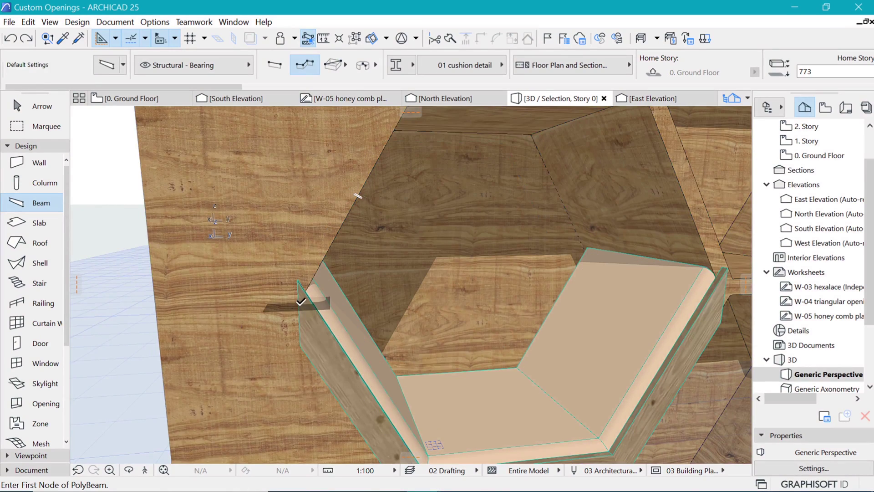
{"action": "left_click", "coordinate": [303, 299]}
{"action": "middle_click_drag", "start_coordinate": [296, 327], "coordinate": [214, 410]}
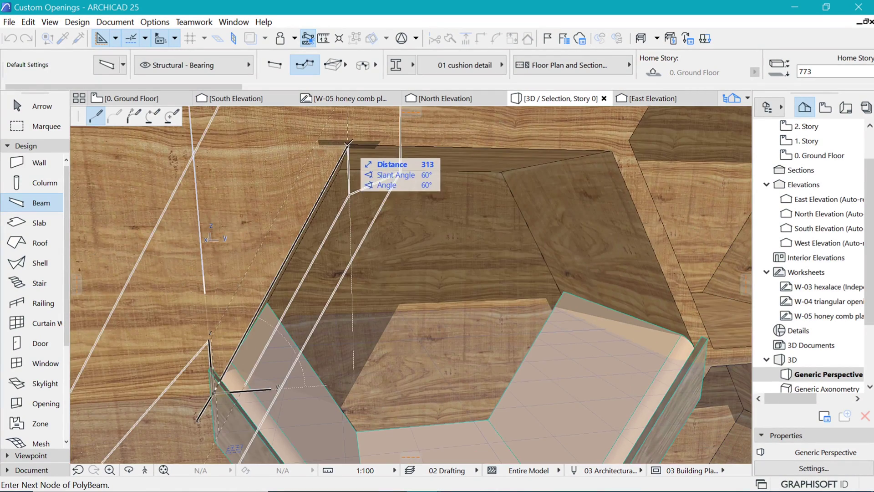
{"action": "left_click", "coordinate": [349, 145]}
{"action": "left_click", "coordinate": [611, 151]}
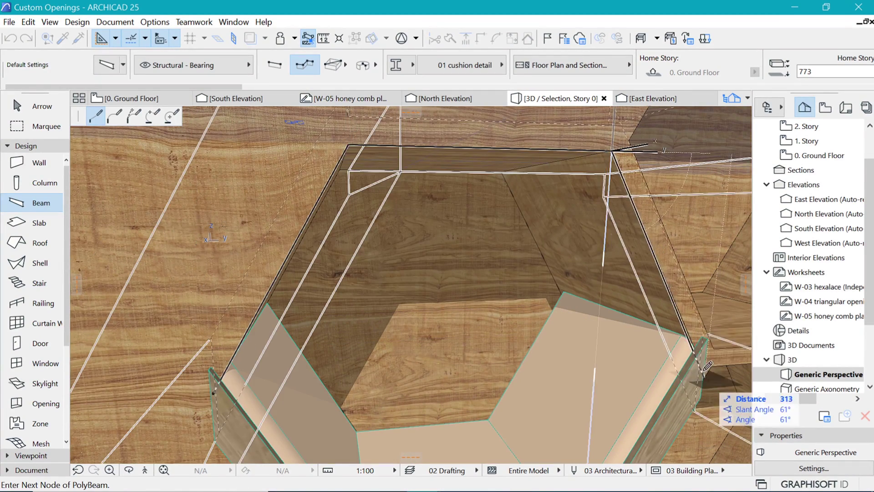
{"action": "left_click", "coordinate": [700, 352]}
{"action": "left_click", "coordinate": [214, 392]}
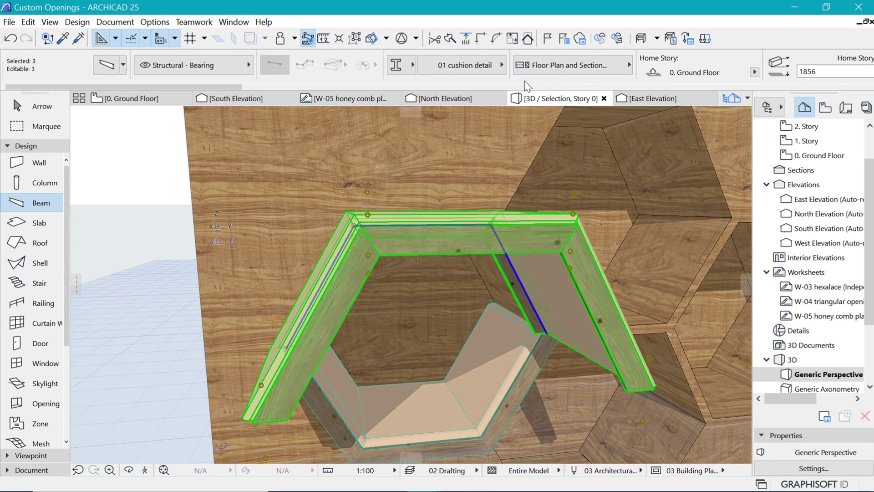
Change the profile of the three upper beams to 02 cushion down facing and check the cushioned hexagon in 3D
{"action": "left_click", "coordinate": [456, 65]}
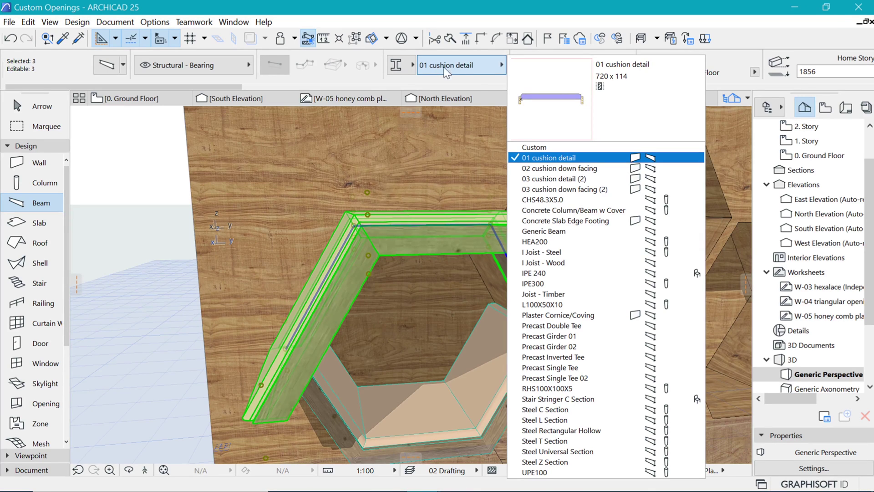
{"action": "left_click", "coordinate": [578, 169]}
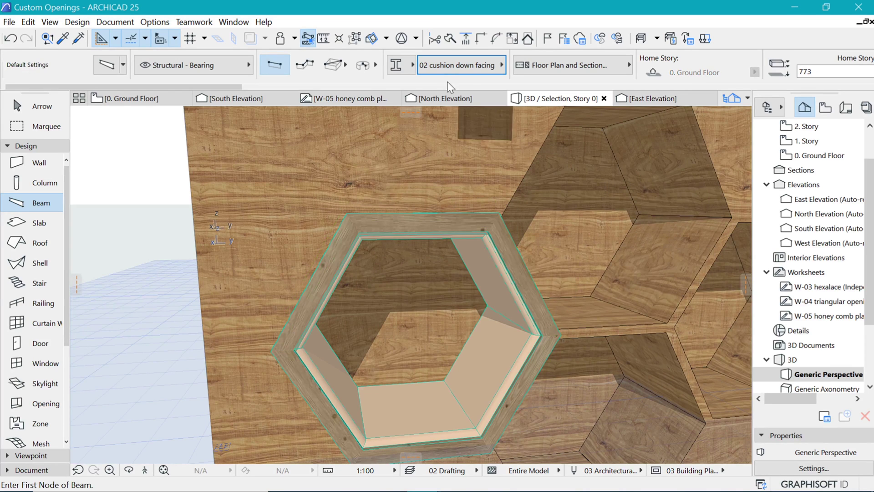
{"action": "left_click", "coordinate": [462, 68]}
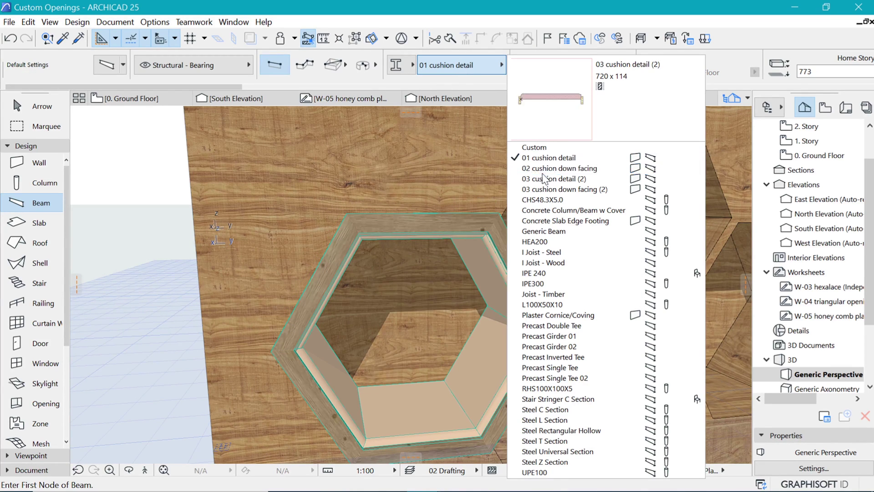
{"action": "left_click", "coordinate": [501, 248]}
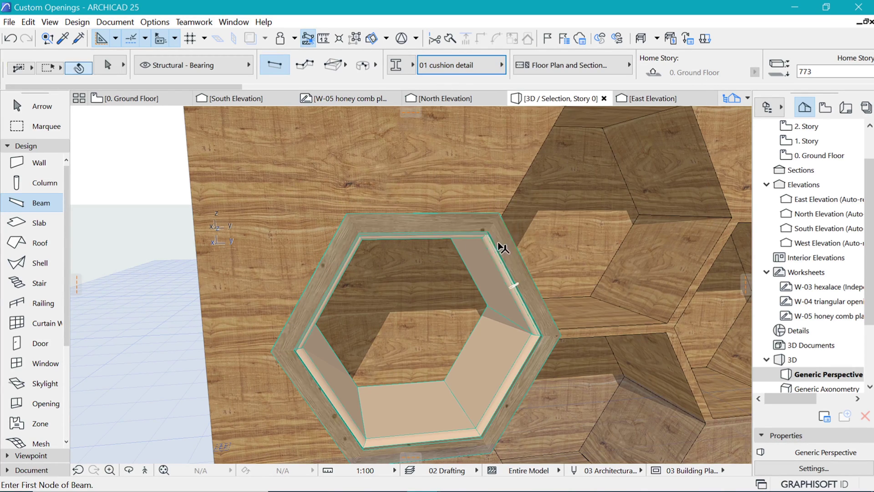
{"action": "left_click", "coordinate": [500, 247], "text": "shift"}
{"action": "left_click", "coordinate": [491, 73]}
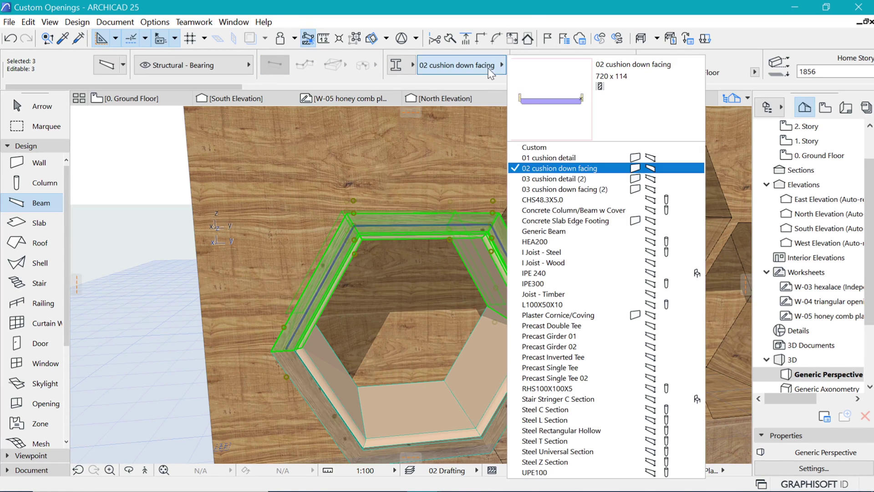
{"action": "left_click", "coordinate": [558, 170]}
{"action": "key", "text": "Escape"}
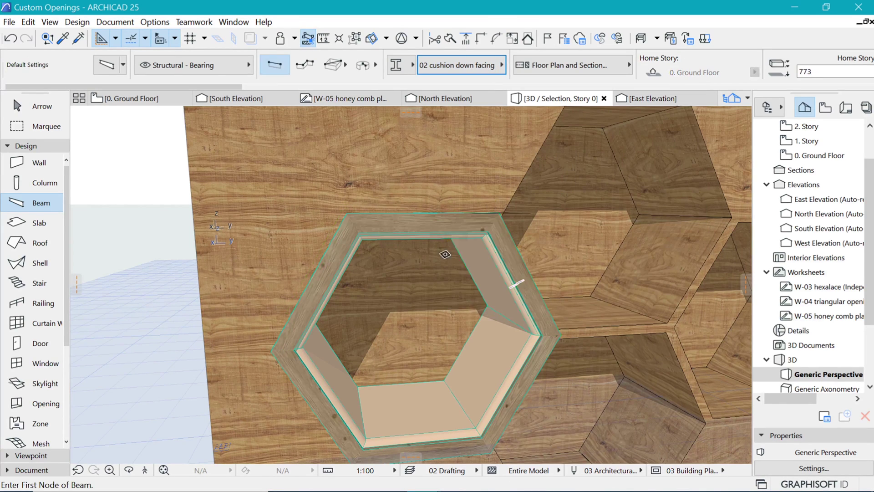
{"action": "key", "text": "Escape"}
{"action": "middle_click_drag", "start_coordinate": [446, 255], "coordinate": [295, 304], "text": "shift"}
{"action": "scroll", "coordinate": [430, 231], "scroll_direction": "up", "scroll_amount": 8}
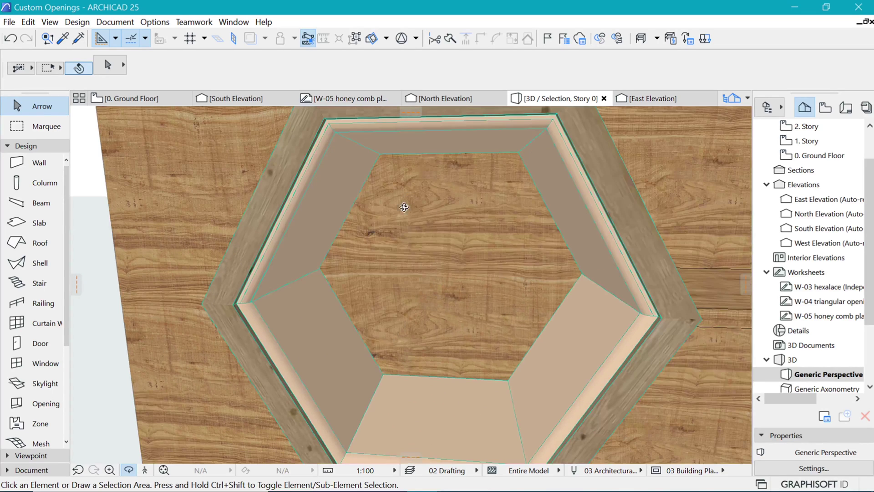
{"action": "left_click_drag", "start_coordinate": [485, 215], "coordinate": [485, 215]}
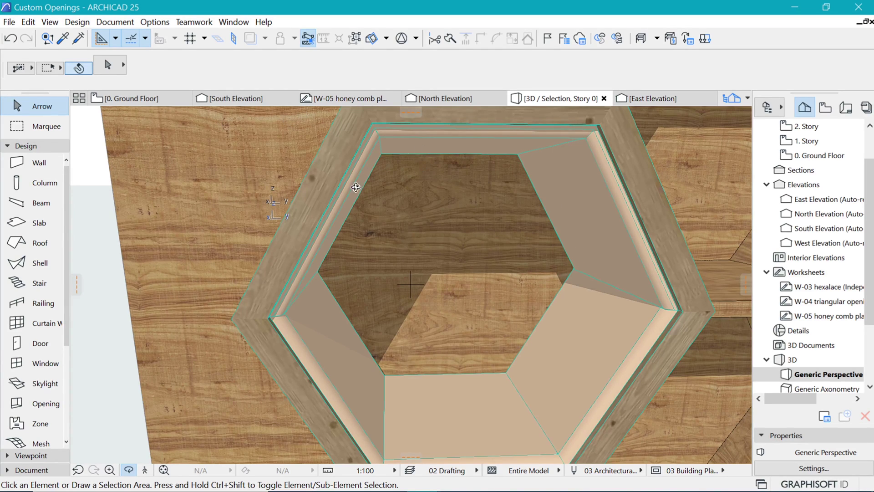
In the East Elevation, start a Morph polygon along the upper-left inner edge of the leftmost hexagonal opening, about 593 mm long
{"action": "left_click", "coordinate": [686, 99]}
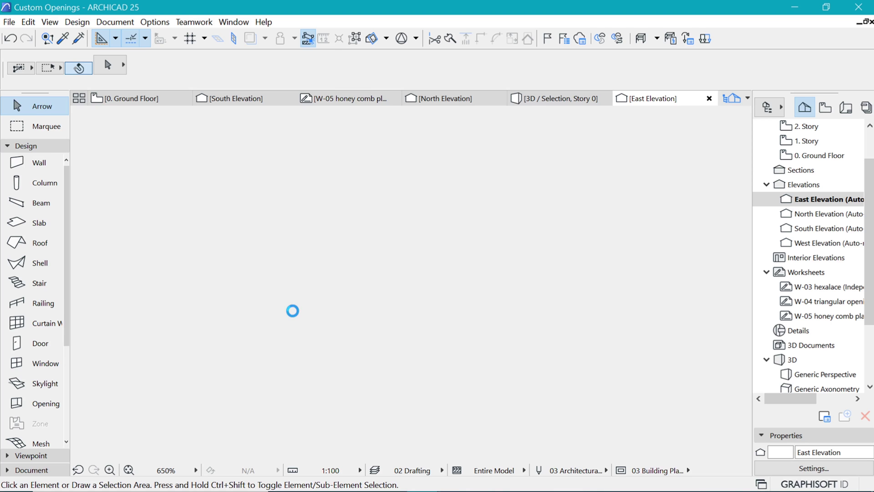
{"action": "scroll", "coordinate": [117, 373], "scroll_direction": "up", "scroll_amount": 5}
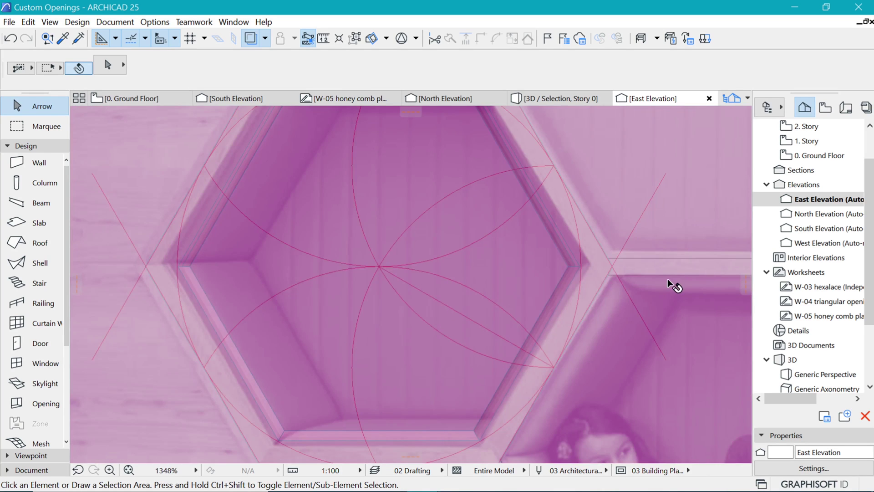
{"action": "scroll", "coordinate": [667, 279], "scroll_direction": "down", "scroll_amount": 2}
{"action": "left_click", "coordinate": [26, 147]}
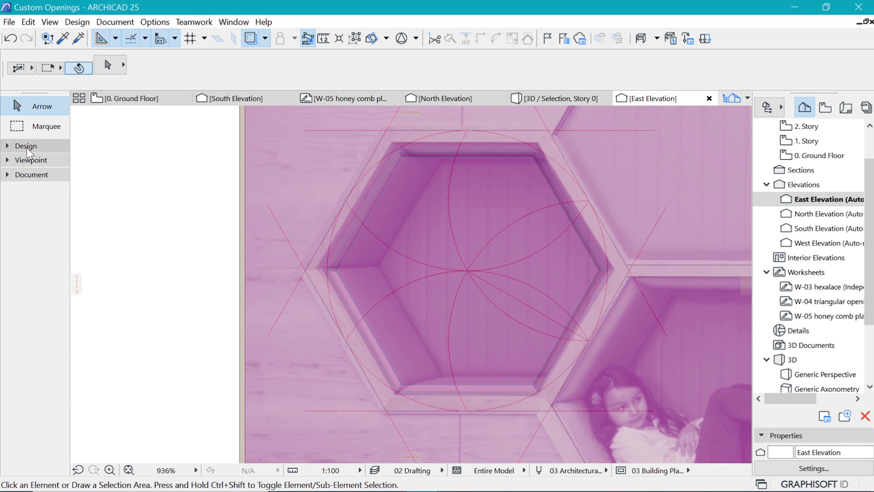
{"action": "left_click", "coordinate": [27, 147]}
{"action": "scroll", "coordinate": [23, 377], "scroll_direction": "down", "scroll_amount": 3}
{"action": "scroll", "coordinate": [28, 378], "scroll_direction": "up", "scroll_amount": 3}
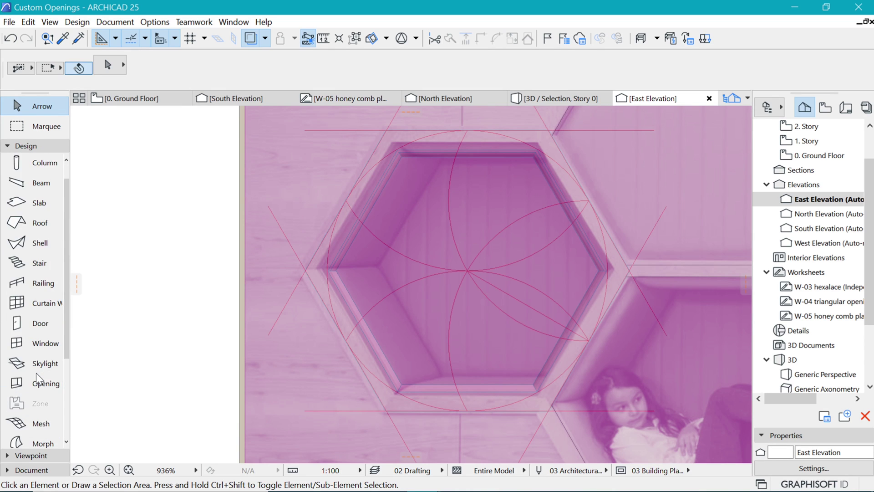
{"action": "scroll", "coordinate": [37, 383], "scroll_direction": "down", "scroll_amount": 3}
{"action": "left_click", "coordinate": [31, 336]}
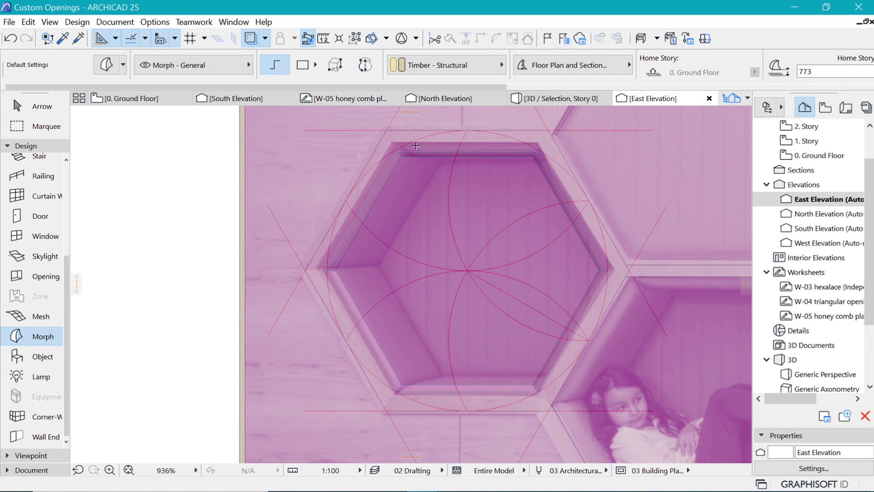
{"action": "scroll", "coordinate": [396, 146], "scroll_direction": "up", "scroll_amount": 4}
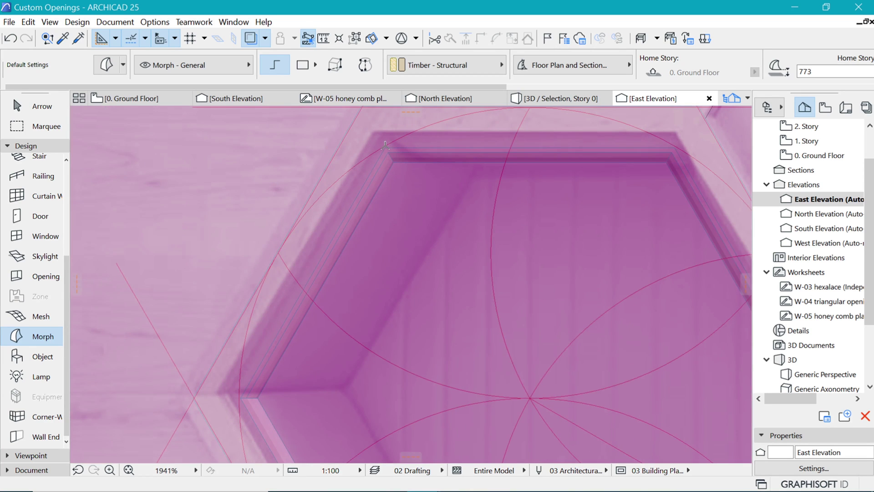
{"action": "left_click", "coordinate": [385, 145]}
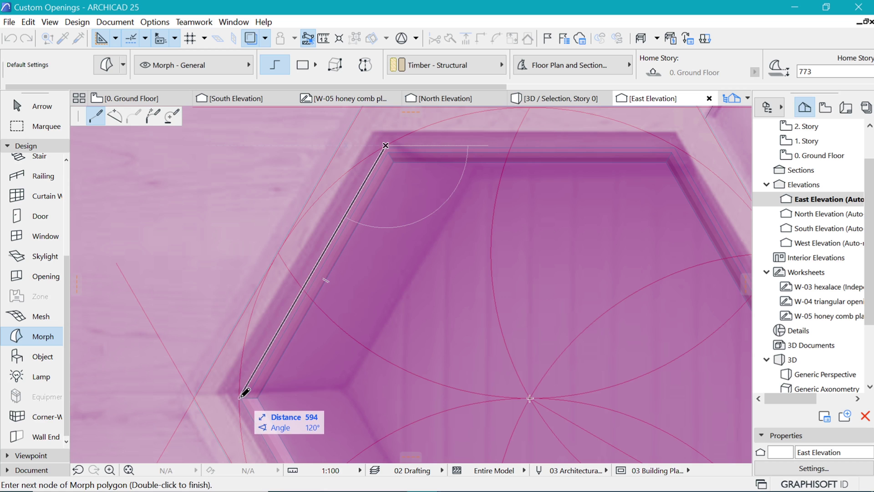
{"action": "scroll", "coordinate": [259, 403], "scroll_direction": "up", "scroll_amount": 6}
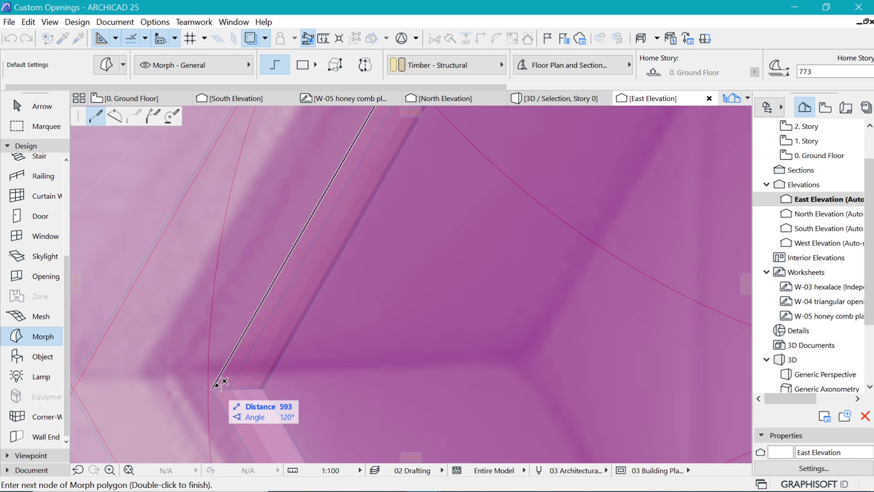
{"action": "left_click", "coordinate": [213, 388]}
Continue the morph polygon along the hexagon's lower-left and bottom edges, about 595 mm and 592 mm long
{"action": "scroll", "coordinate": [182, 319], "scroll_direction": "down", "scroll_amount": 6}
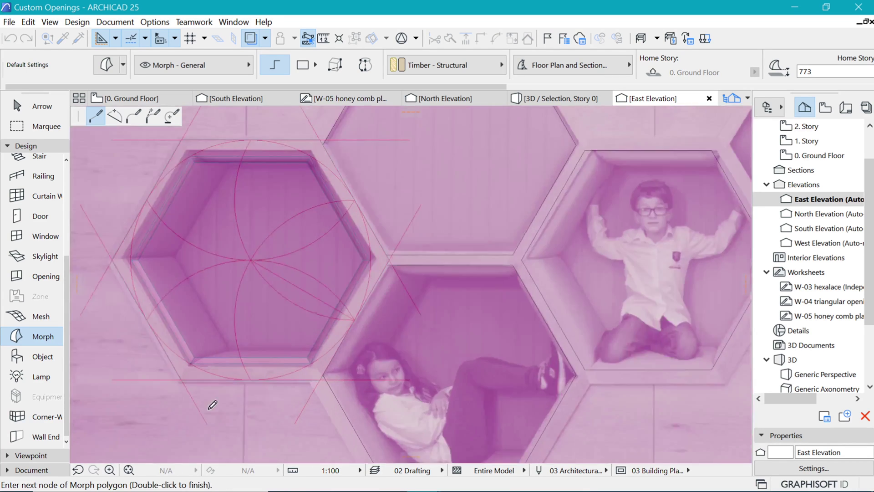
{"action": "scroll", "coordinate": [150, 321], "scroll_direction": "up", "scroll_amount": 5}
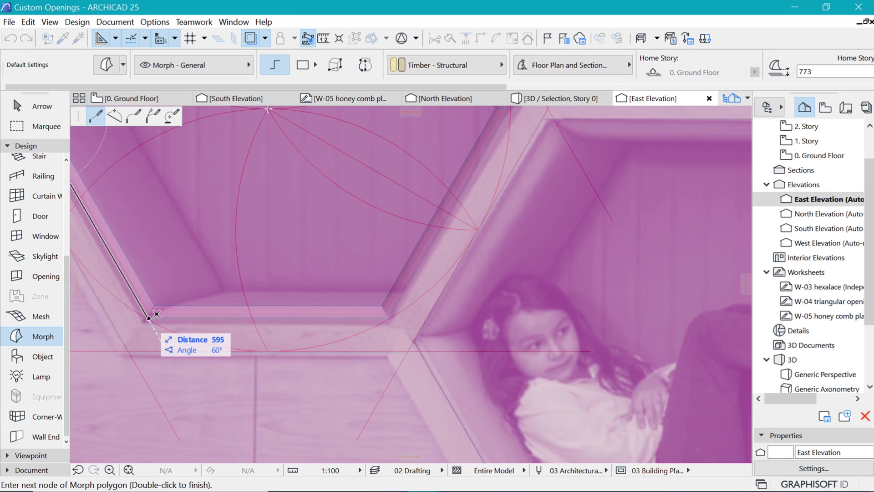
{"action": "scroll", "coordinate": [149, 316], "scroll_direction": "up", "scroll_amount": 3}
{"action": "left_click", "coordinate": [150, 314]}
{"action": "scroll", "coordinate": [511, 365], "scroll_direction": "down", "scroll_amount": 3}
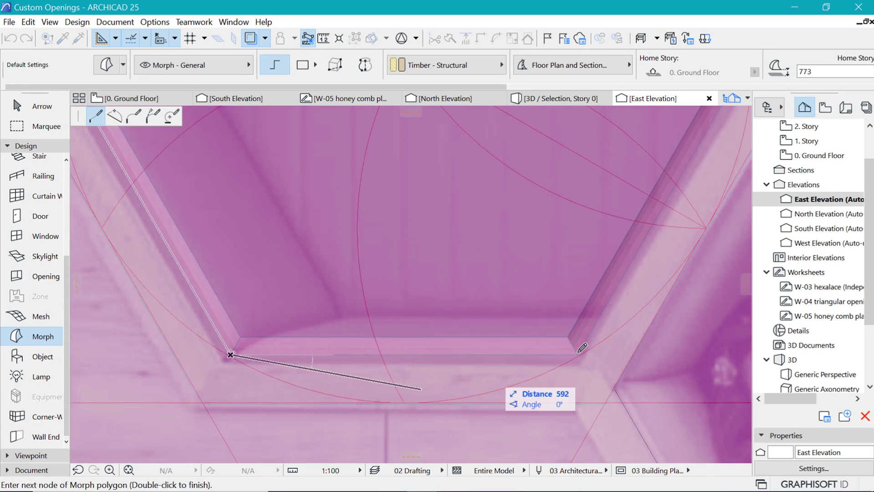
{"action": "scroll", "coordinate": [583, 356], "scroll_direction": "up", "scroll_amount": 4}
{"action": "left_click", "coordinate": [566, 355]}
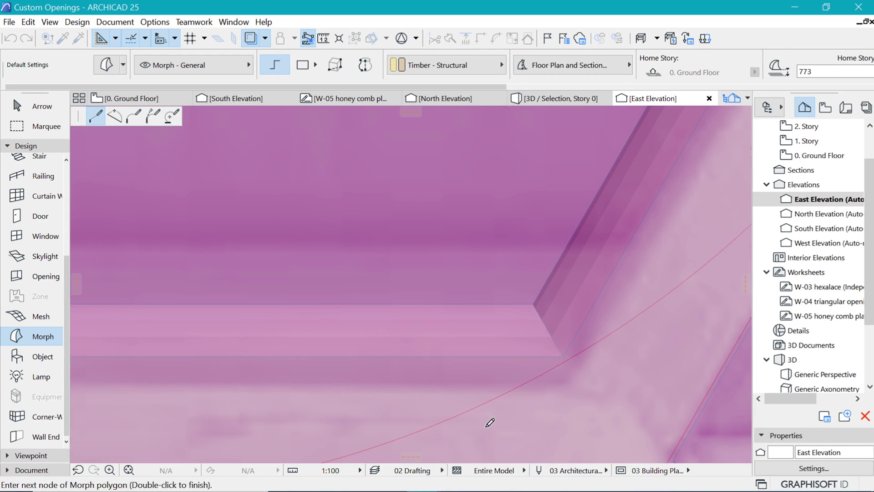
Close the morph polygon along the hexagon's two right-hand edges and top edge, and select the finished morph
{"action": "scroll", "coordinate": [483, 424], "scroll_direction": "down", "scroll_amount": 8}
{"action": "scroll", "coordinate": [484, 385], "scroll_direction": "up", "scroll_amount": 4}
{"action": "scroll", "coordinate": [488, 380], "scroll_direction": "down", "scroll_amount": 4}
{"action": "left_click", "coordinate": [487, 408]}
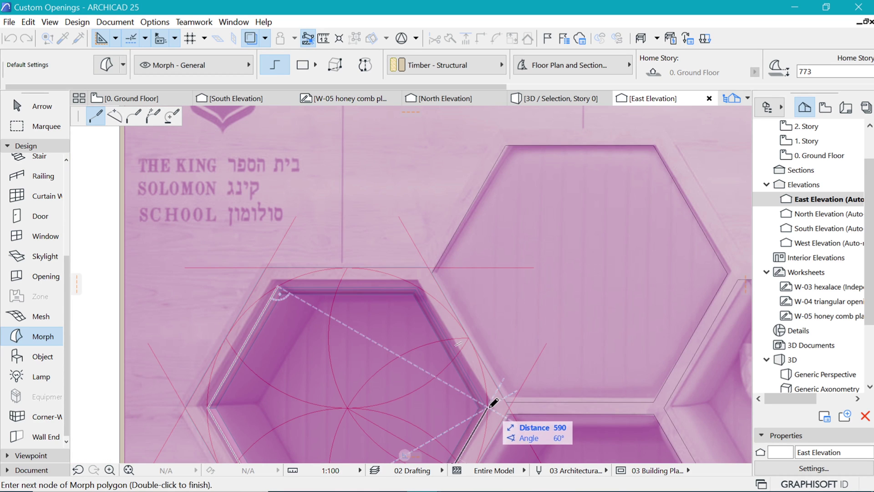
{"action": "left_click", "coordinate": [422, 285]}
{"action": "double_click", "coordinate": [279, 287]}
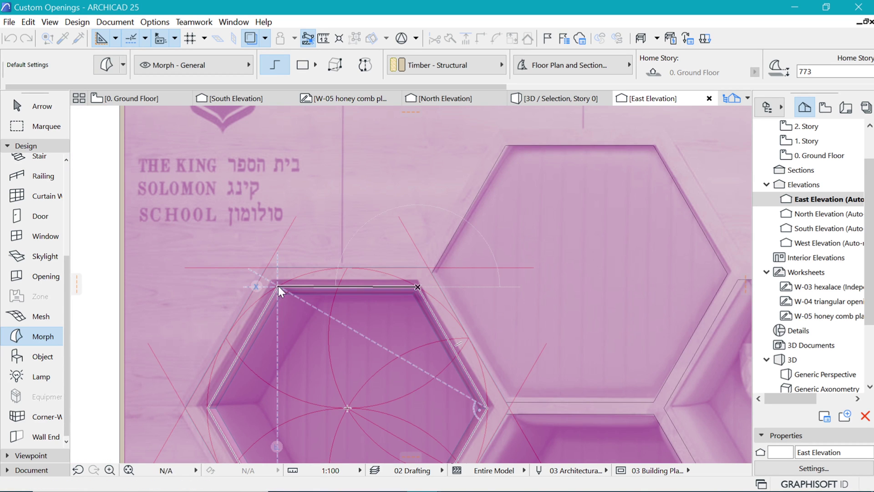
{"action": "scroll", "coordinate": [507, 220], "scroll_direction": "down", "scroll_amount": 1}
{"action": "scroll", "coordinate": [507, 219], "scroll_direction": "down", "scroll_amount": 3}
{"action": "scroll", "coordinate": [438, 261], "scroll_direction": "up", "scroll_amount": 2}
{"action": "left_click", "coordinate": [436, 259], "text": "shift"}
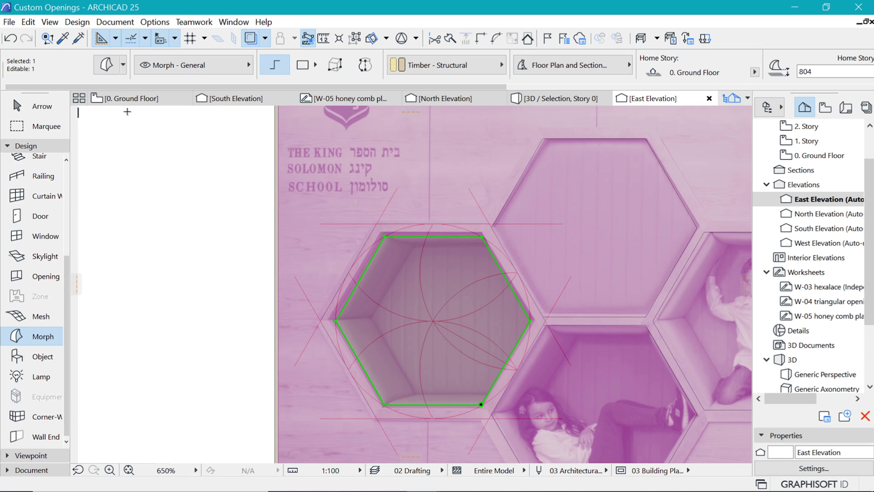
In the ground floor plan, move the hexagonal morph from the East Elevation line straight into the wall, to the inner end of the cushion beams
{"action": "left_click", "coordinate": [132, 98]}
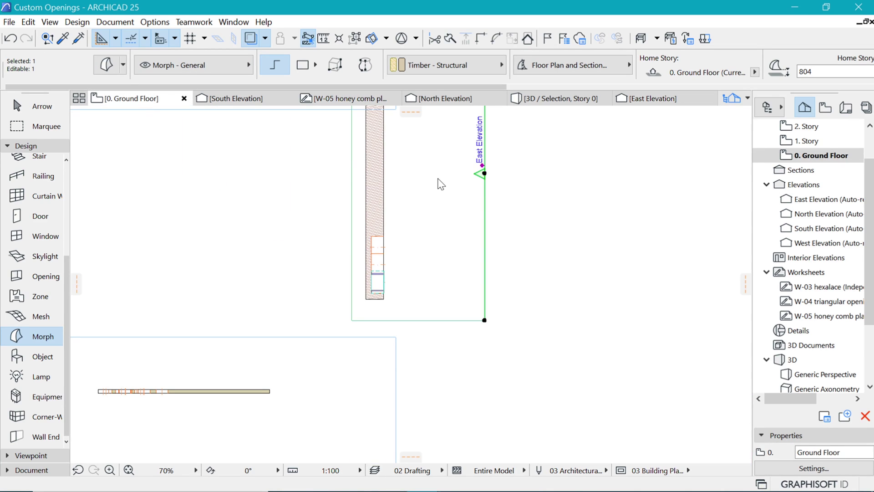
{"action": "key", "text": "Escape"}
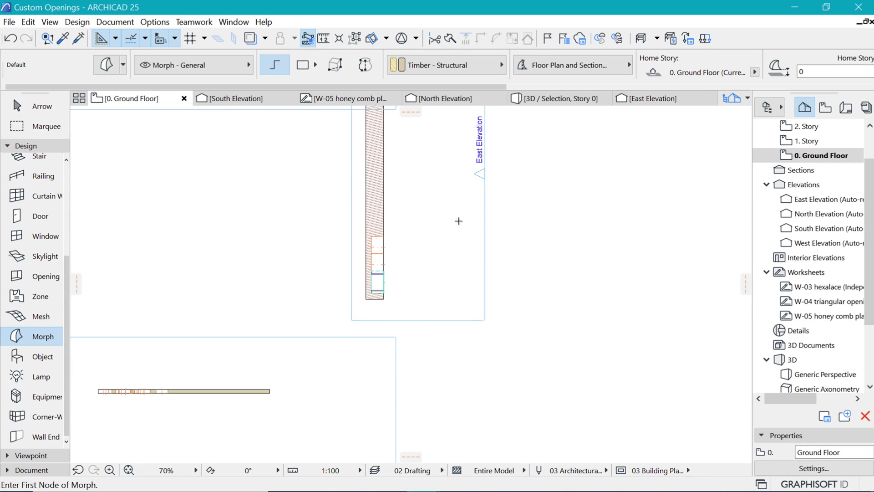
{"action": "scroll", "coordinate": [454, 229], "scroll_direction": "up", "scroll_amount": 2}
{"action": "left_click", "coordinate": [497, 320], "text": "shift"}
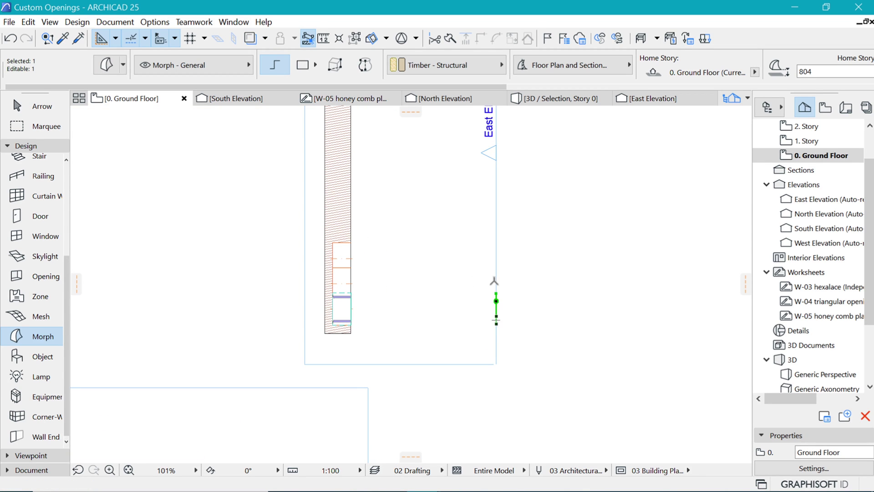
{"action": "scroll", "coordinate": [426, 302], "scroll_direction": "up", "scroll_amount": 2}
{"action": "scroll", "coordinate": [524, 392], "scroll_direction": "down", "scroll_amount": 4}
{"action": "scroll", "coordinate": [527, 311], "scroll_direction": "up", "scroll_amount": 1}
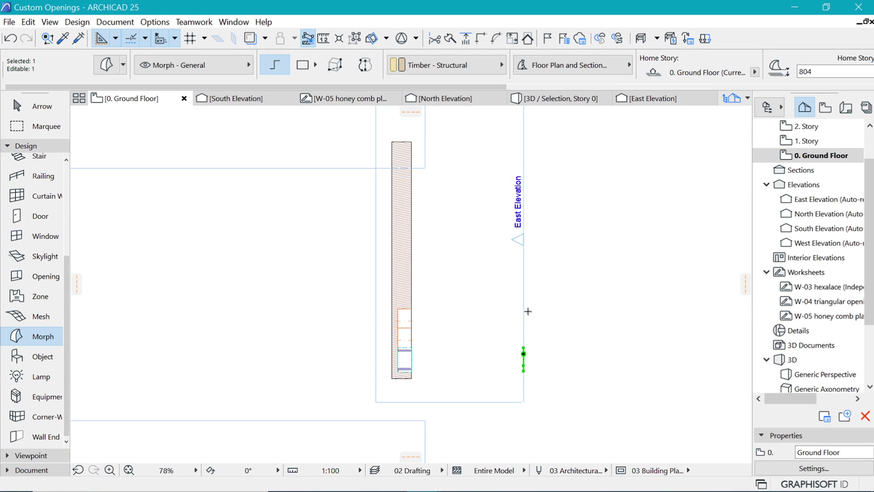
{"action": "scroll", "coordinate": [513, 371], "scroll_direction": "up", "scroll_amount": 3}
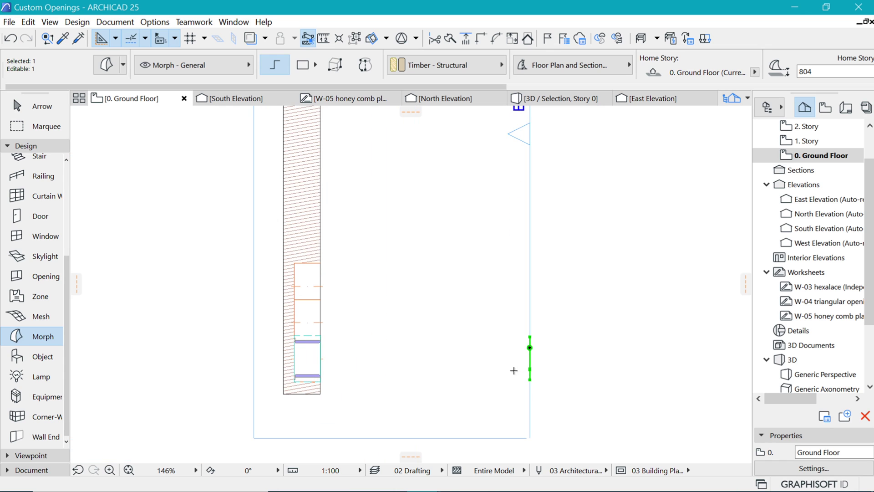
{"action": "key", "text": "ctrl+d"}
{"action": "left_click", "coordinate": [530, 347]}
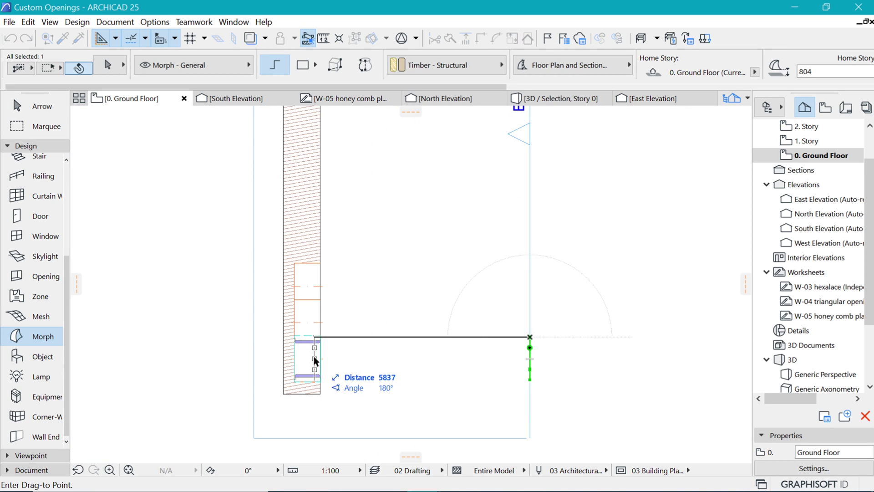
{"action": "scroll", "coordinate": [314, 356], "scroll_direction": "up", "scroll_amount": 3}
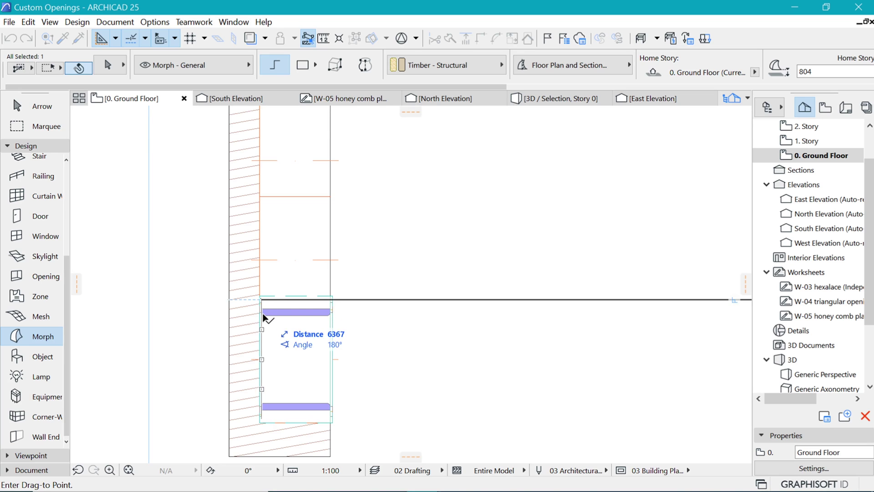
{"action": "scroll", "coordinate": [267, 315], "scroll_direction": "up", "scroll_amount": 2}
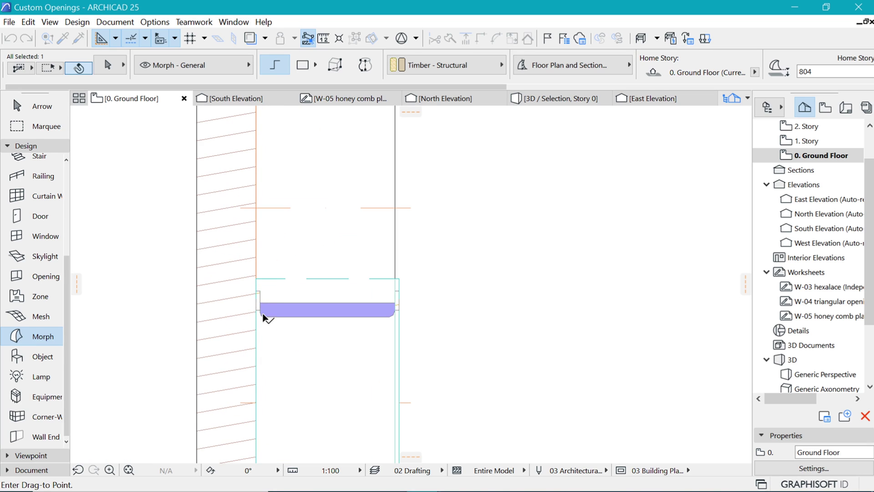
{"action": "left_click", "coordinate": [261, 290]}
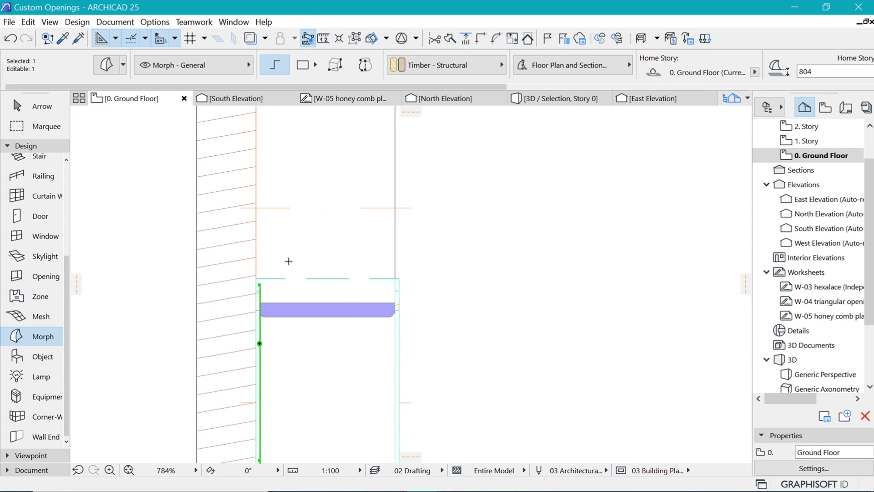
Override the hexagonal morph's face surface with Paint - Peach
{"action": "key", "text": "ctrl+t"}
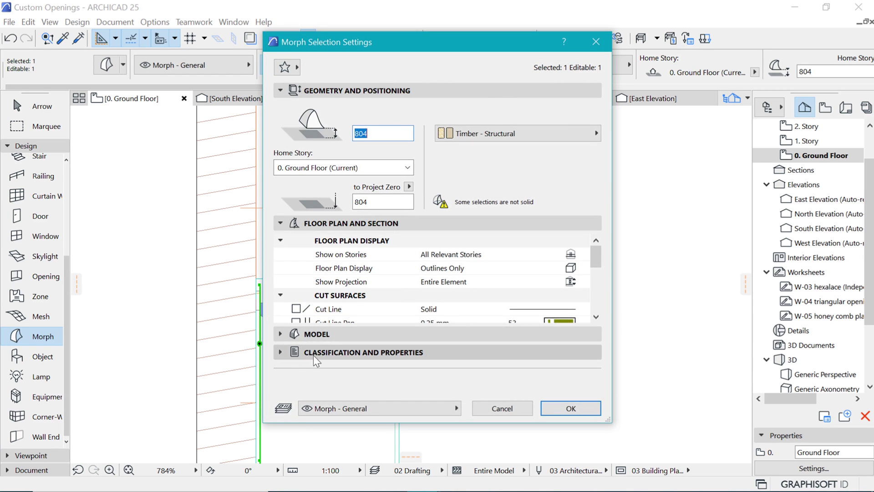
{"action": "left_click", "coordinate": [295, 334]}
{"action": "left_click", "coordinate": [299, 293]}
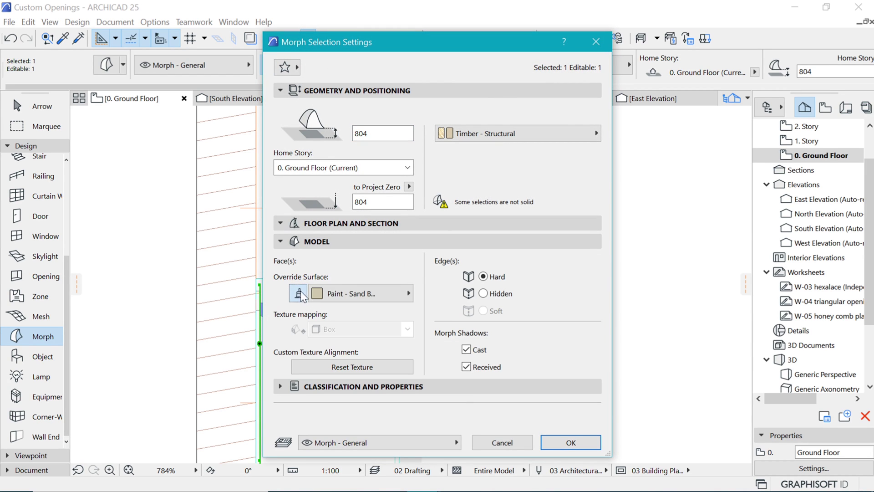
{"action": "left_click", "coordinate": [352, 299]}
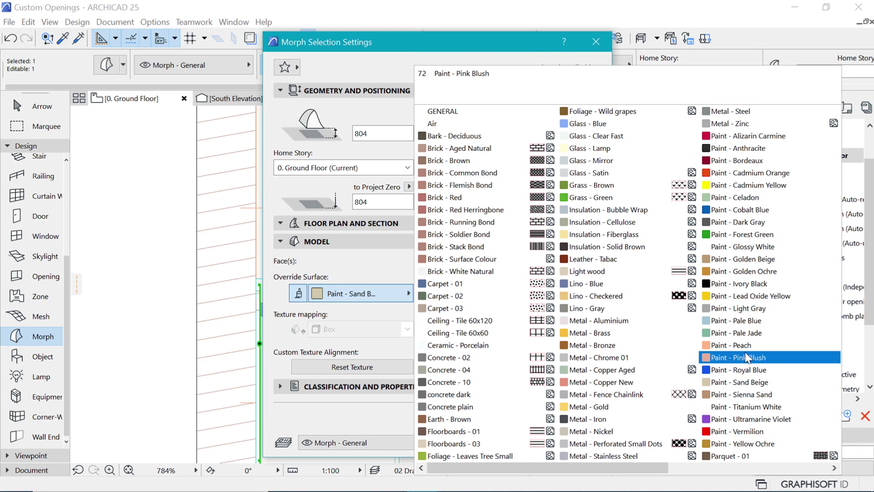
{"action": "left_click", "coordinate": [756, 345]}
{"action": "left_click", "coordinate": [575, 445]}
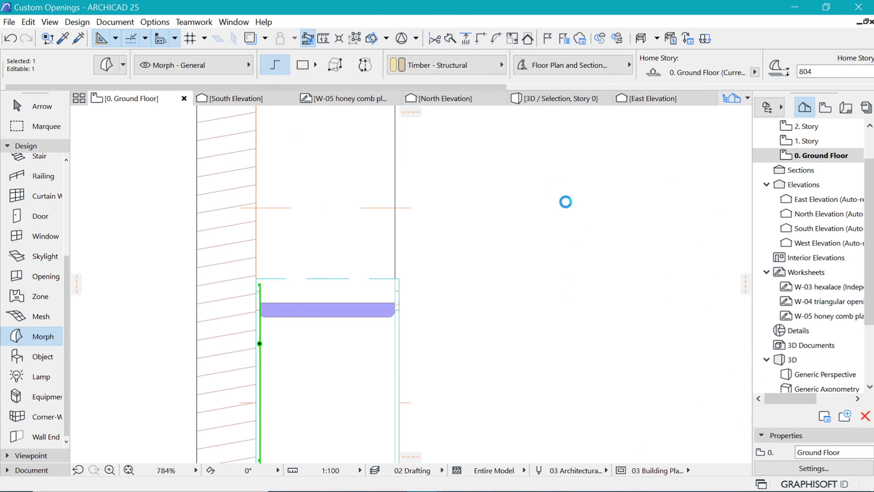
Examine the leftmost hexagonal opening and its back morph in the 3D perspective from several angles
{"action": "left_click", "coordinate": [554, 99]}
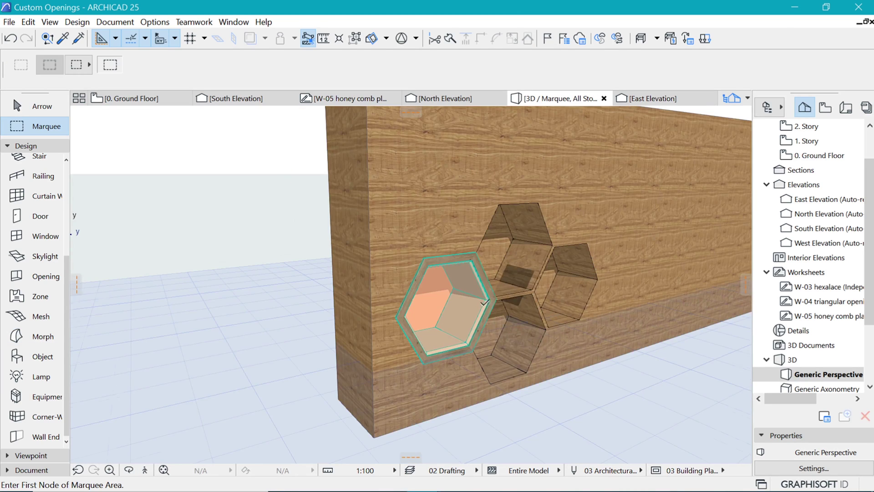
{"action": "scroll", "coordinate": [460, 317], "scroll_direction": "up", "scroll_amount": 8}
{"action": "middle_click_drag", "start_coordinate": [464, 314], "coordinate": [446, 289], "text": "shift"}
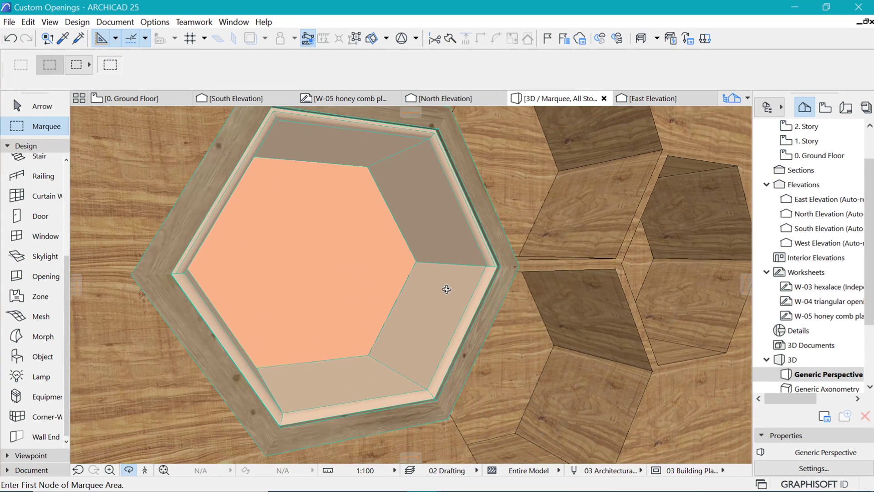
{"action": "middle_click_drag", "start_coordinate": [382, 258], "coordinate": [375, 299], "text": "shift"}
{"action": "scroll", "coordinate": [375, 299], "scroll_direction": "down", "scroll_amount": 5}
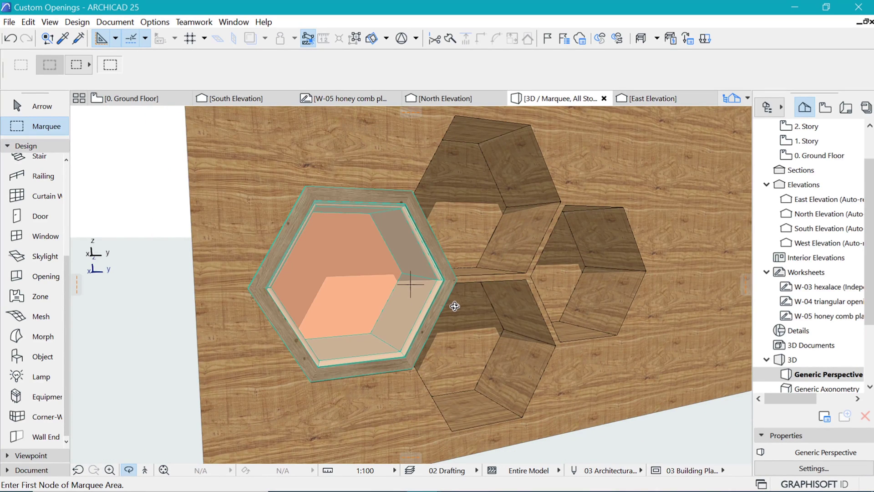
{"action": "middle_click_drag", "start_coordinate": [534, 297], "coordinate": [287, 380], "text": "shift"}
Display the multi-story facade with the hexagonal lattice screen in 3D, fit it in view and examine its front
{"action": "key", "text": "F2"}
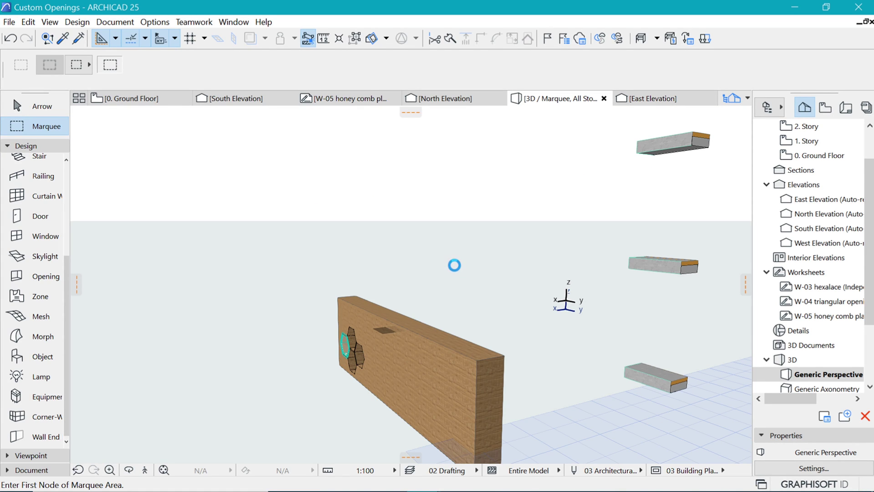
{"action": "left_click", "coordinate": [164, 470]}
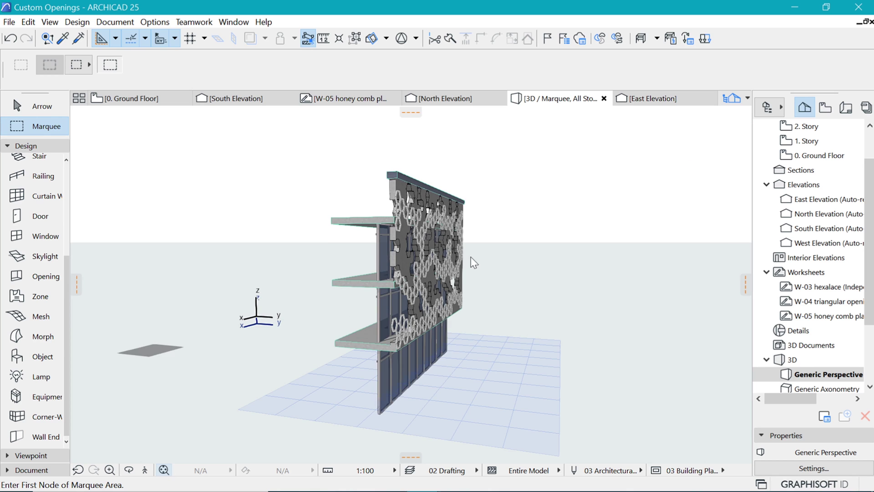
{"action": "scroll", "coordinate": [476, 275], "scroll_direction": "up", "scroll_amount": 5}
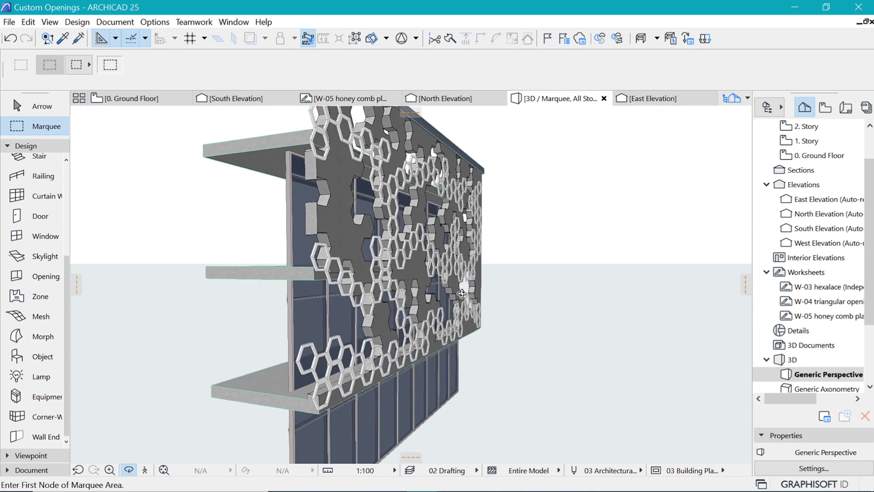
{"action": "left_click_drag", "start_coordinate": [462, 293], "coordinate": [636, 259]}
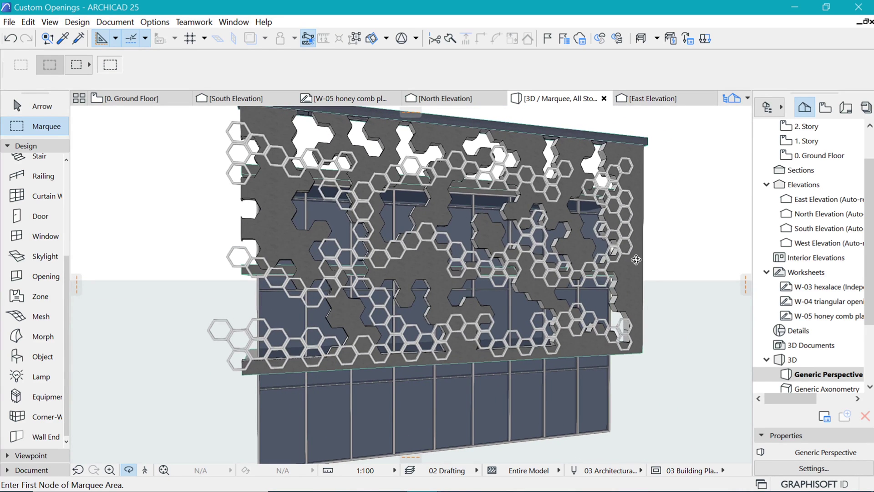
Set a custom sun azimuth of 123.99° in the 3D perspective's projection settings so the sun lights the facade
{"action": "right_click", "coordinate": [690, 154]}
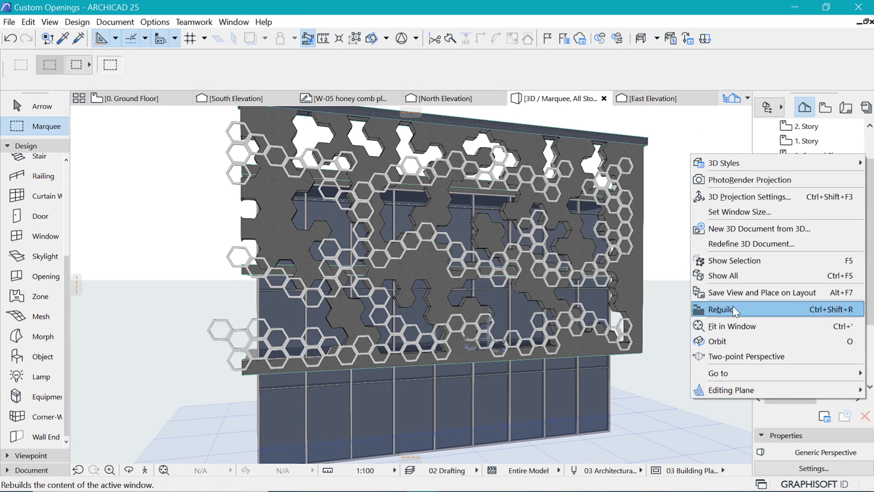
{"action": "left_click", "coordinate": [743, 196]}
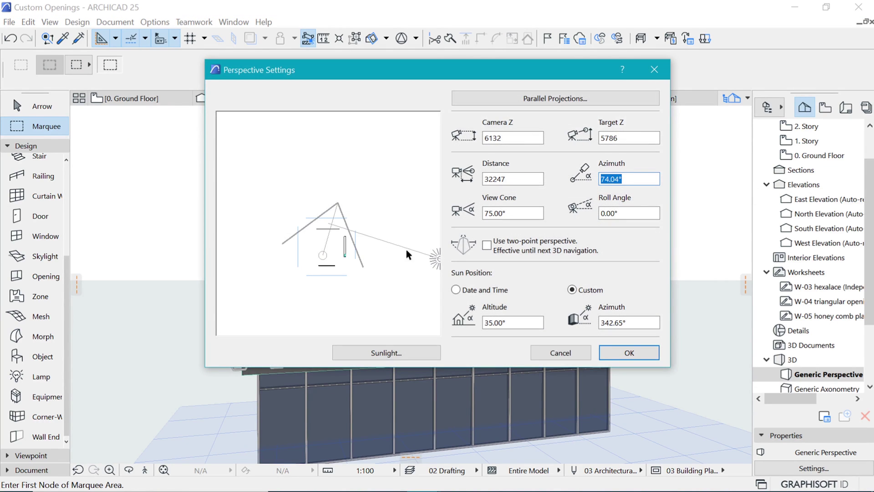
{"action": "left_click_drag", "start_coordinate": [431, 258], "coordinate": [348, 152]}
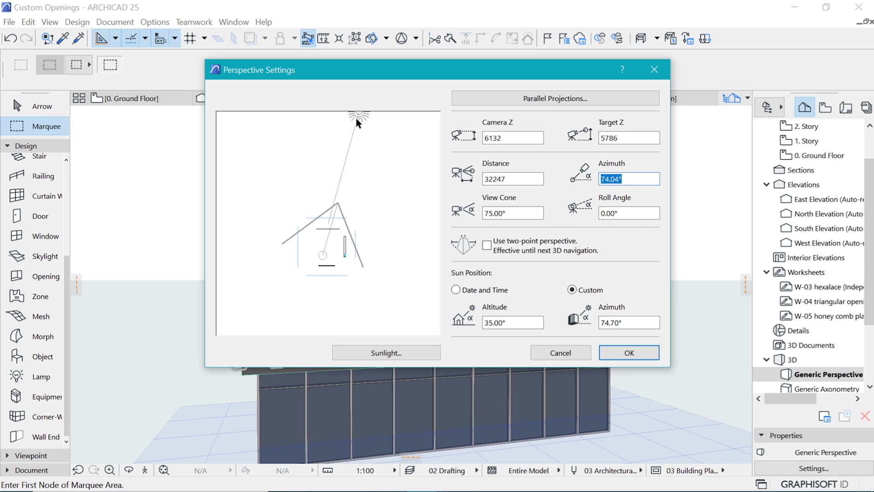
{"action": "left_click_drag", "start_coordinate": [357, 121], "coordinate": [288, 165]}
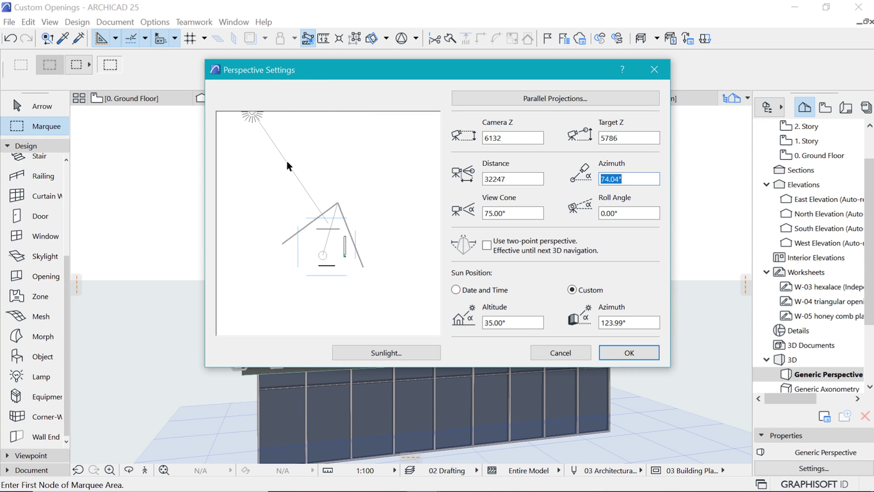
{"action": "left_click", "coordinate": [618, 354]}
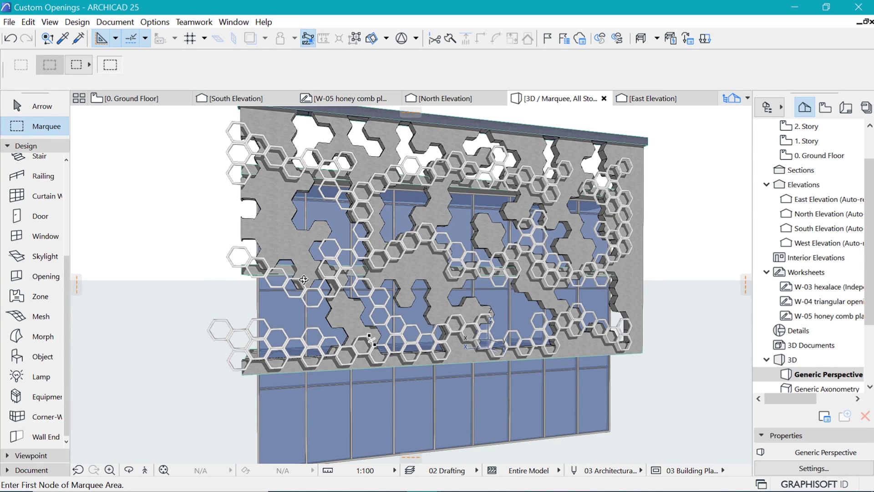
Examine the sunlit hexagonal screen and its shadows in 3D, from the facade's open end and from the front
{"action": "middle_click_drag", "start_coordinate": [372, 337], "coordinate": [250, 344], "text": "shift"}
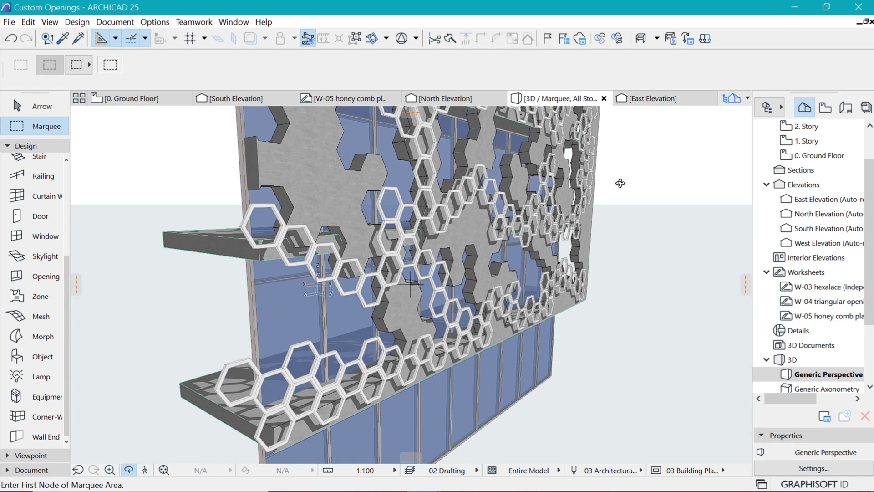
{"action": "scroll", "coordinate": [227, 444], "scroll_direction": "up", "scroll_amount": 2}
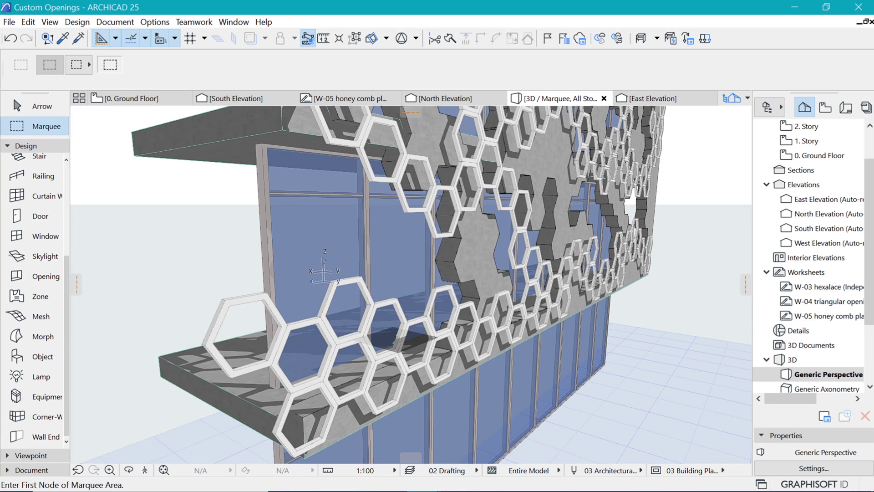
{"action": "middle_click_drag", "start_coordinate": [397, 335], "coordinate": [524, 263], "text": "shift"}
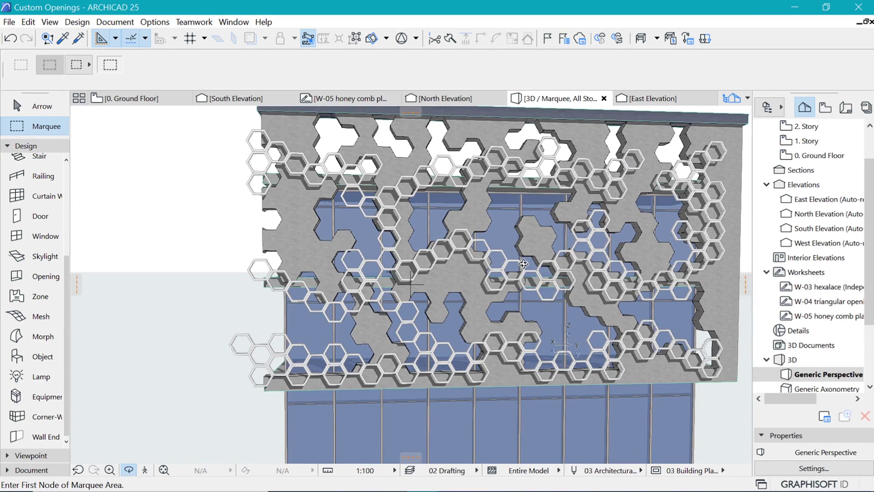
Open the W-03 hexalace worksheet, hide its trace reference and examine the facade drawing
{"action": "double_click", "coordinate": [804, 287]}
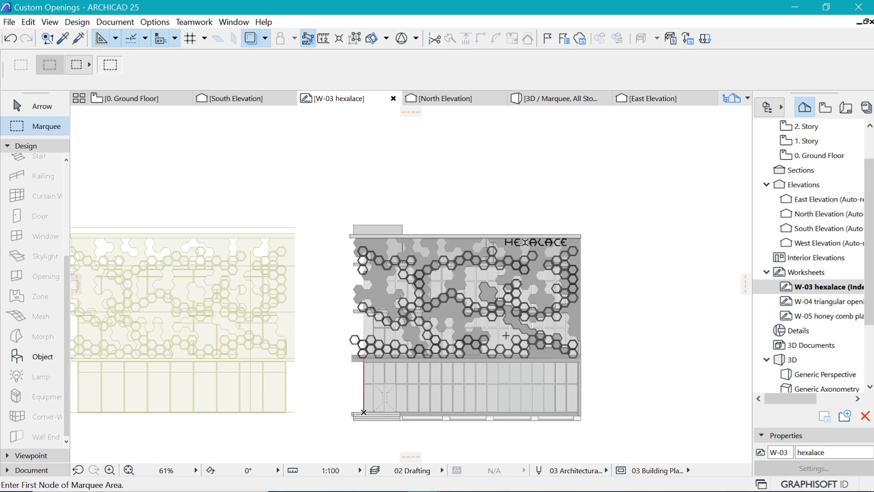
{"action": "scroll", "coordinate": [590, 362], "scroll_direction": "up", "scroll_amount": 2}
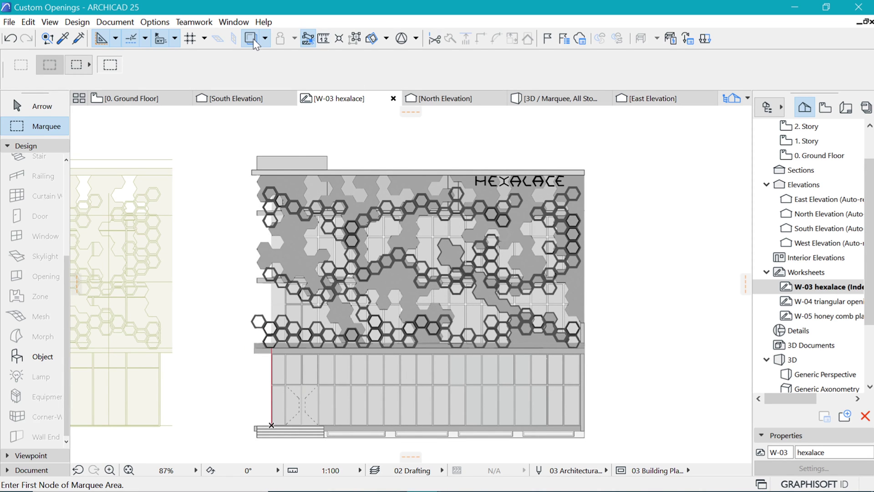
{"action": "scroll", "coordinate": [459, 364], "scroll_direction": "down", "scroll_amount": 2}
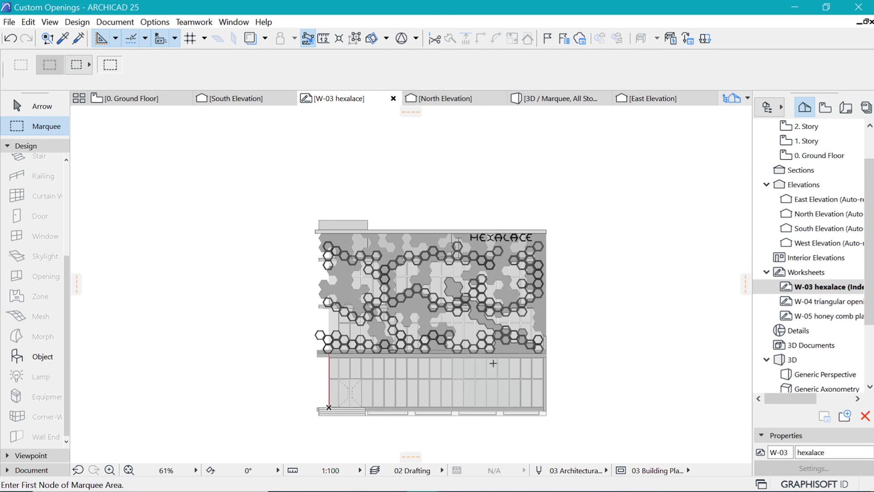
{"action": "scroll", "coordinate": [465, 350], "scroll_direction": "up", "scroll_amount": 2}
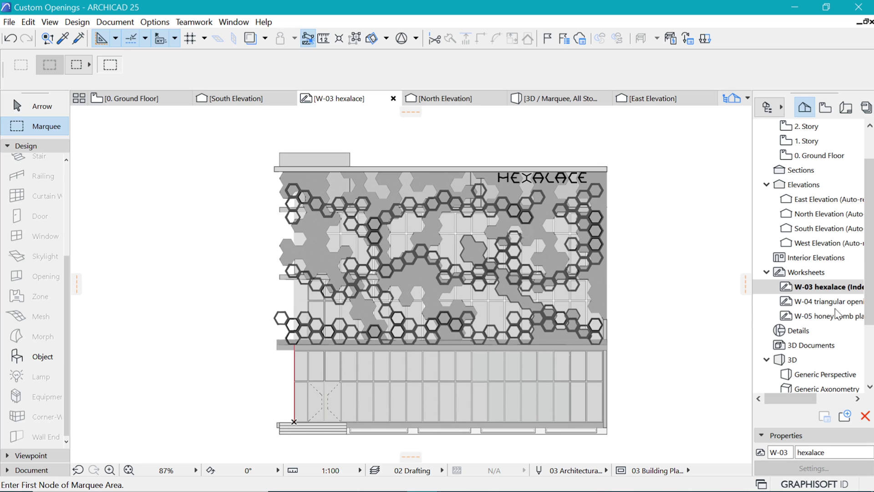
Open the North Elevation and compare the modeled facade with the trace reference hidden and shown
{"action": "scroll", "coordinate": [828, 182], "scroll_direction": "up", "scroll_amount": 1}
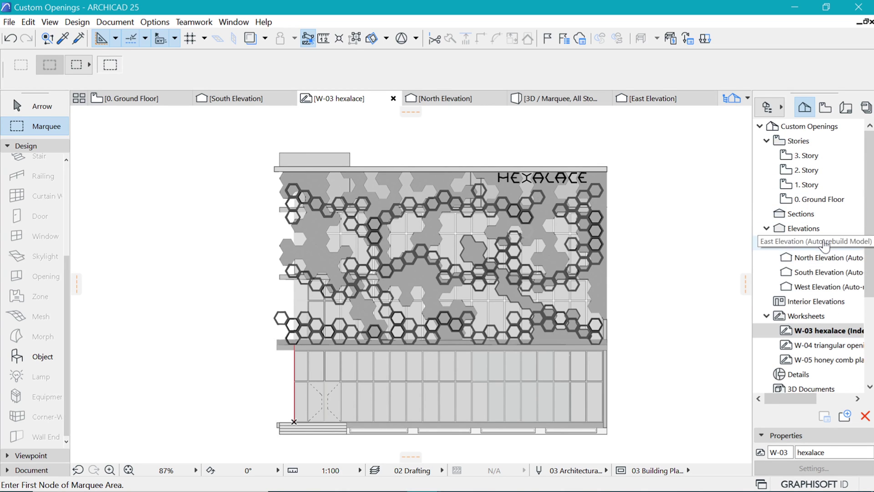
{"action": "double_click", "coordinate": [812, 258]}
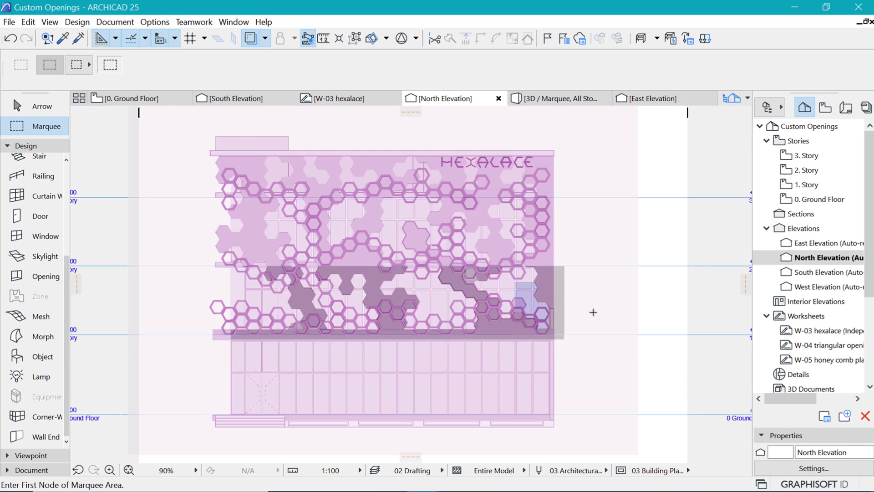
{"action": "left_click", "coordinate": [250, 39]}
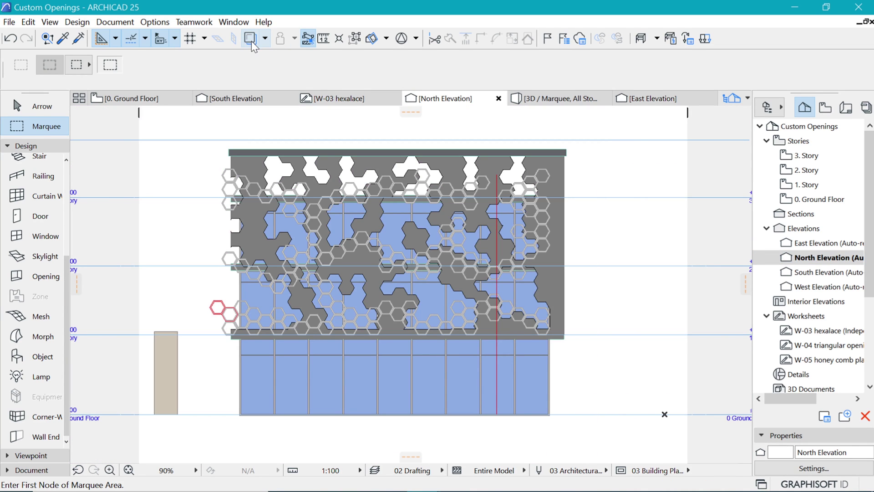
{"action": "left_click", "coordinate": [250, 39]}
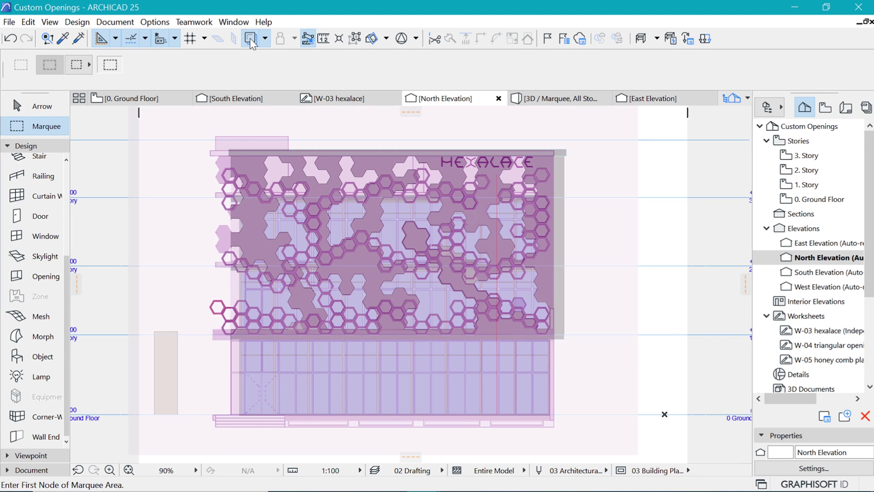
Choose the W-03 hexalace worksheet as the trace reference for the North Elevation
{"action": "left_click", "coordinate": [267, 37]}
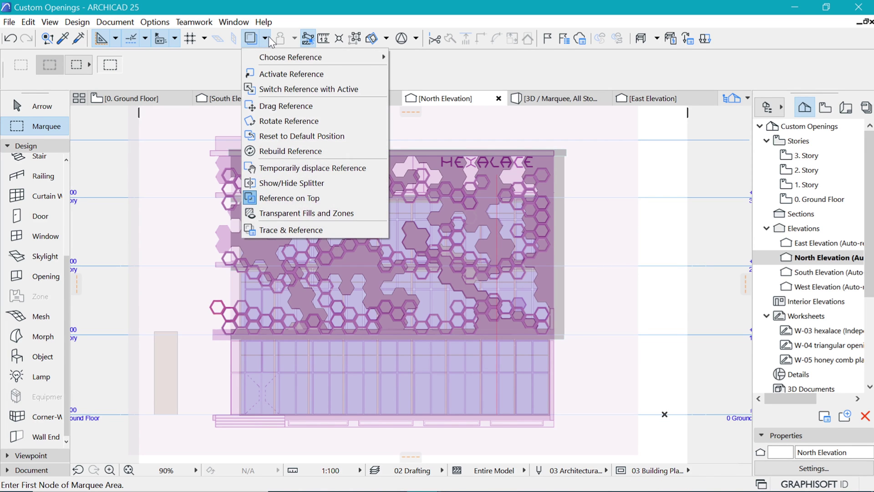
{"action": "mouse_move", "coordinate": [329, 60]}
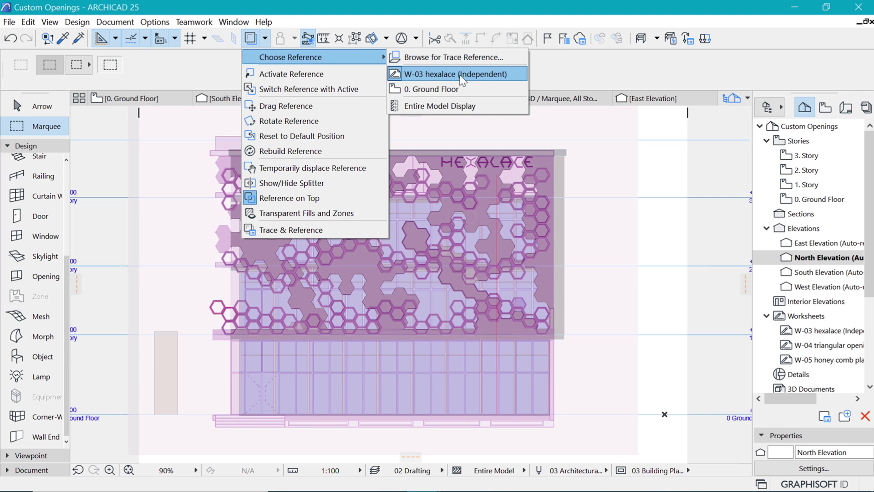
{"action": "left_click", "coordinate": [442, 51]}
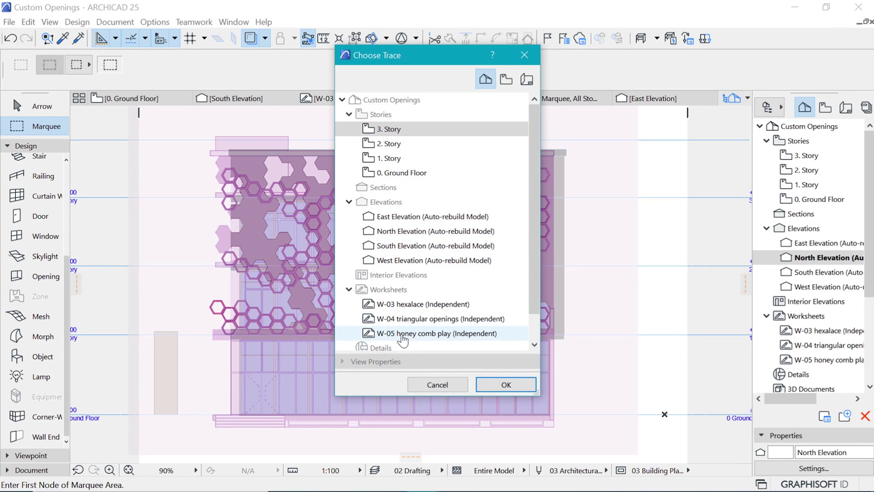
{"action": "left_click", "coordinate": [410, 304]}
{"action": "left_click", "coordinate": [506, 385]}
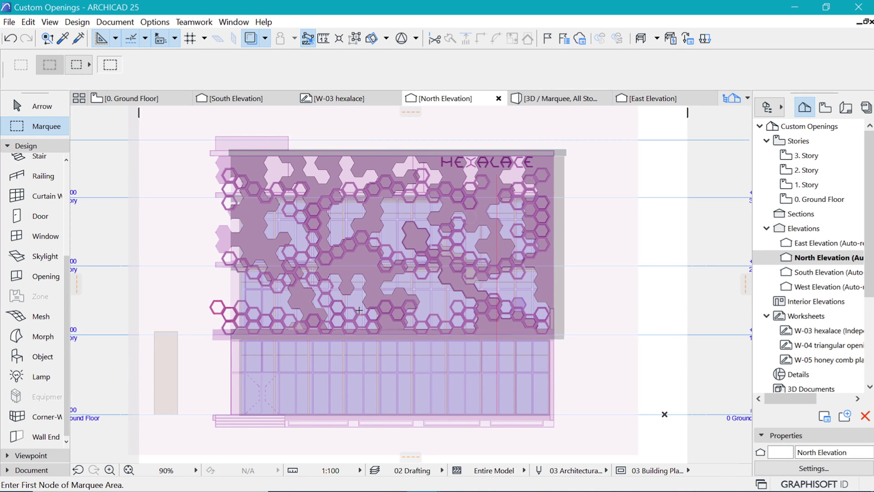
Select the hexagonal opening crossing the 2. Story line near the facade's left end and check its Opening selection settings
{"action": "scroll", "coordinate": [214, 341], "scroll_direction": "up", "scroll_amount": 3}
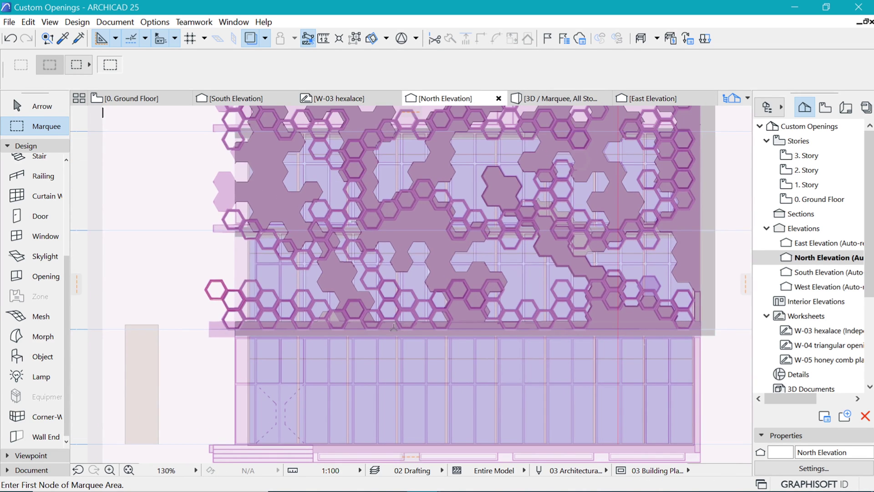
{"action": "scroll", "coordinate": [232, 294], "scroll_direction": "up", "scroll_amount": 1}
{"action": "scroll", "coordinate": [296, 227], "scroll_direction": "up", "scroll_amount": 2}
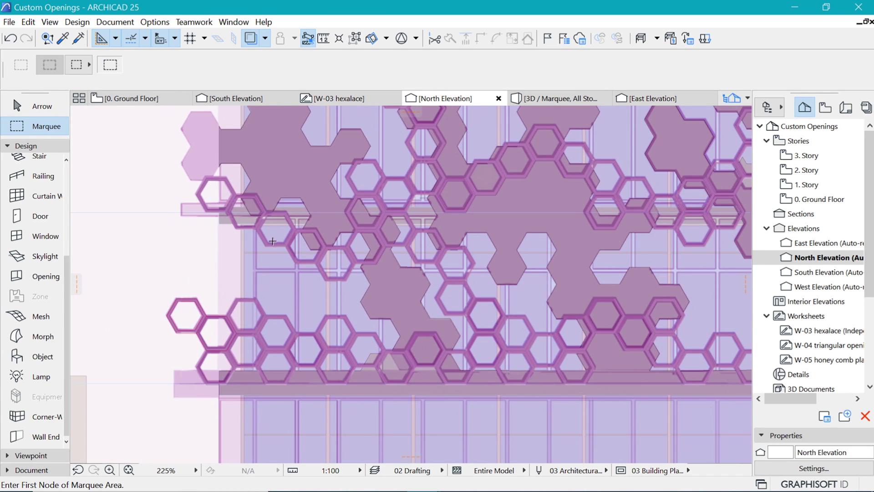
{"action": "scroll", "coordinate": [278, 218], "scroll_direction": "up", "scroll_amount": 1}
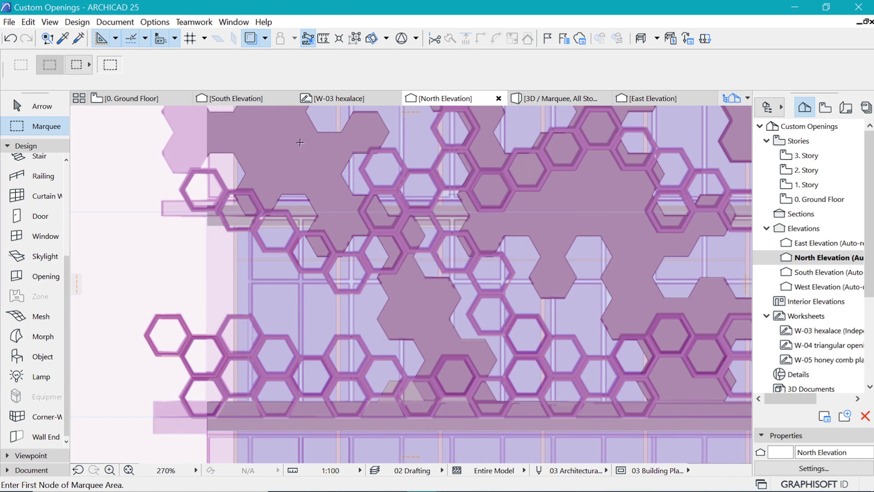
{"action": "scroll", "coordinate": [289, 179], "scroll_direction": "up", "scroll_amount": 4}
{"action": "left_click", "coordinate": [305, 216], "text": "shift"}
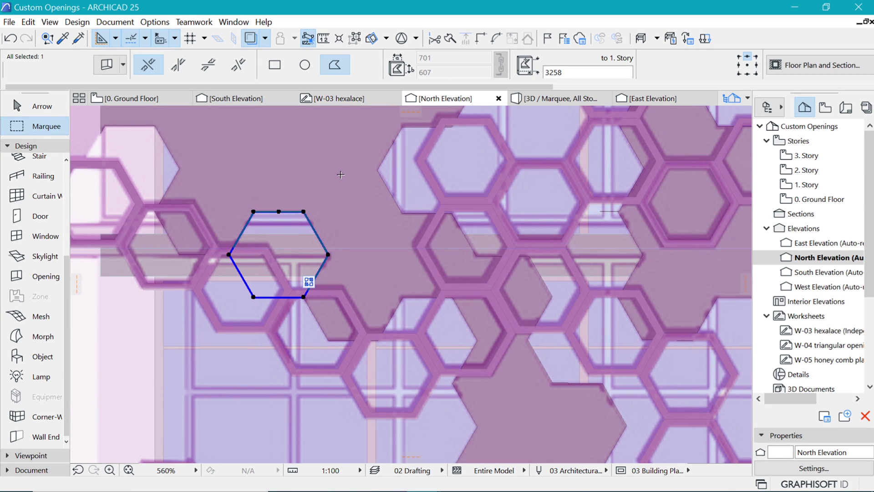
{"action": "scroll", "coordinate": [50, 239], "scroll_direction": "up", "scroll_amount": 5}
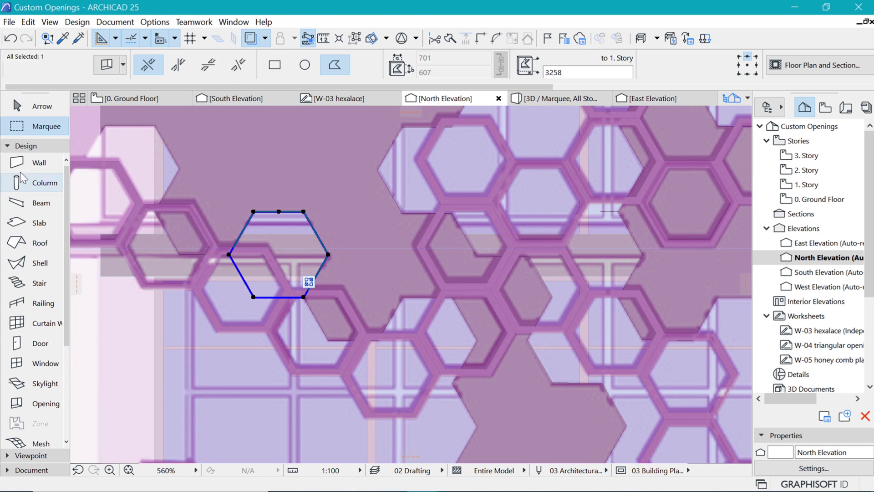
{"action": "left_click_drag", "start_coordinate": [66, 293], "coordinate": [64, 348]}
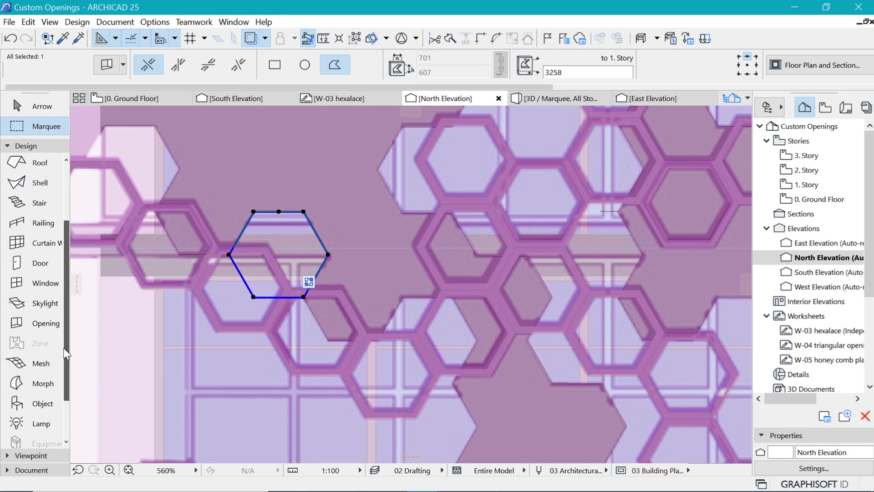
{"action": "left_click", "coordinate": [40, 326]}
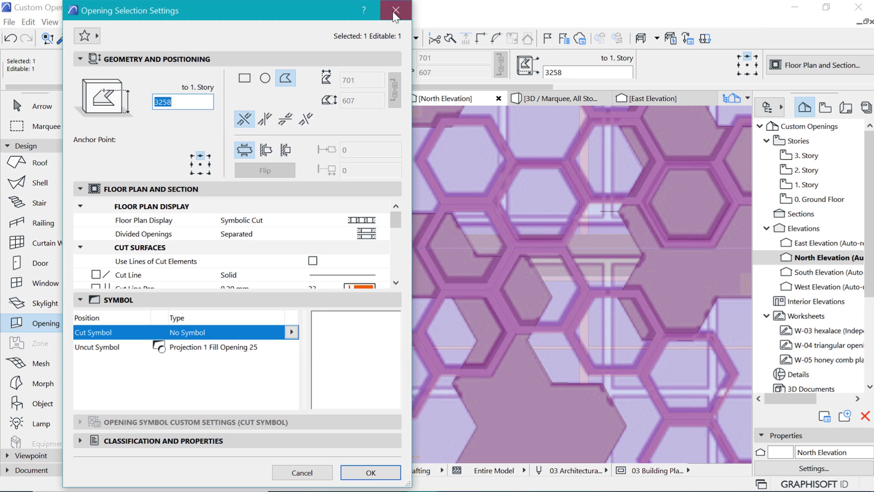
{"action": "key", "text": "Return"}
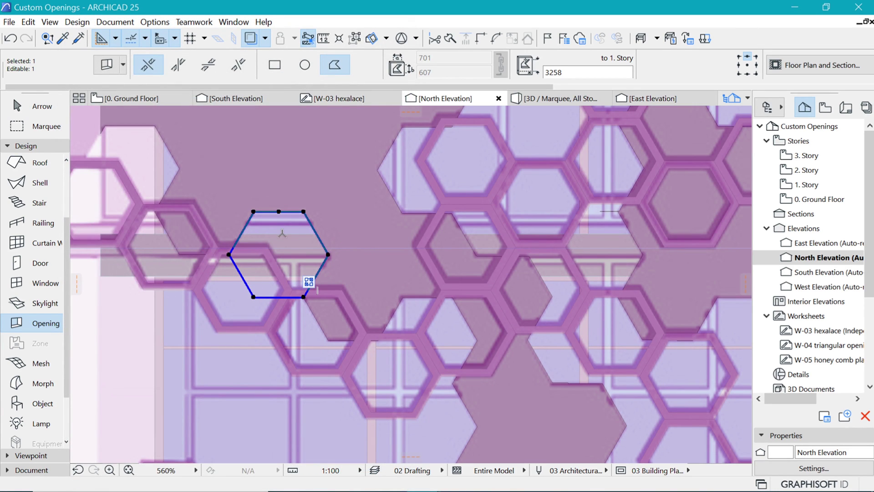
Select five hexagonal openings below the 2. Story line near the wall's left end: one separate opening and a connected chain of four
{"action": "scroll", "coordinate": [281, 276], "scroll_direction": "down", "scroll_amount": 3}
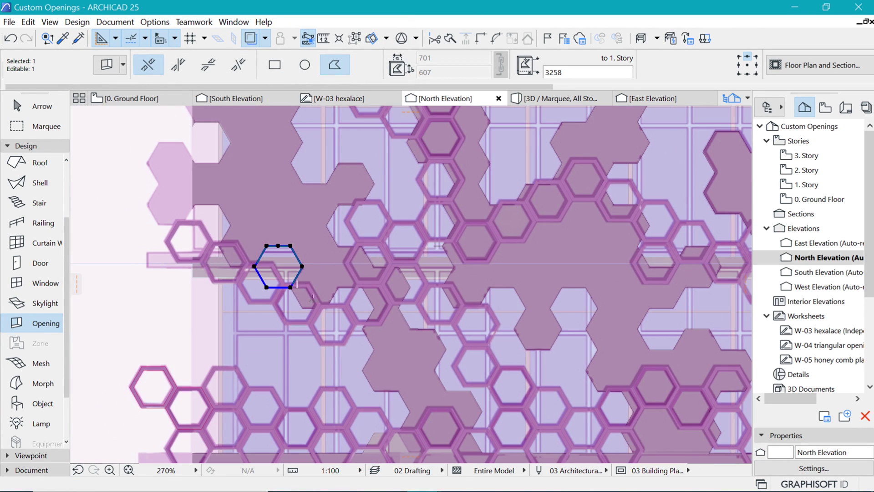
{"action": "scroll", "coordinate": [271, 314], "scroll_direction": "up", "scroll_amount": 3}
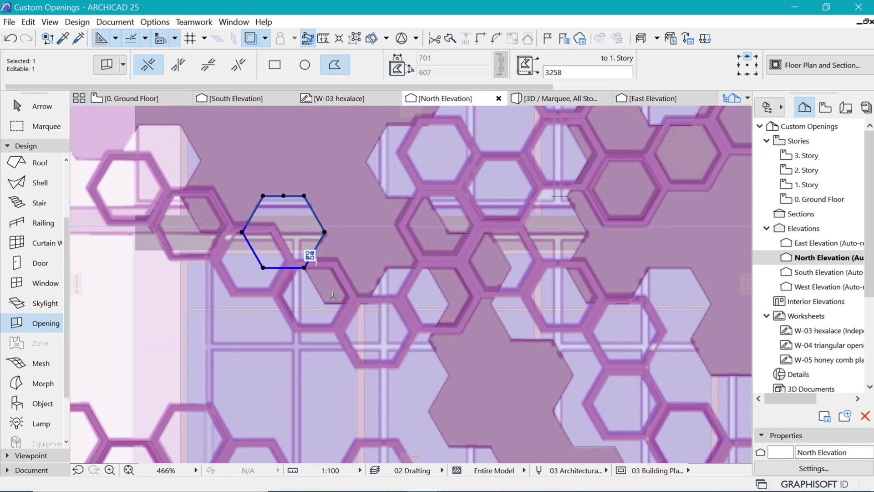
{"action": "left_click_drag", "start_coordinate": [329, 291], "coordinate": [344, 313]}
{"action": "key", "text": "shift"}
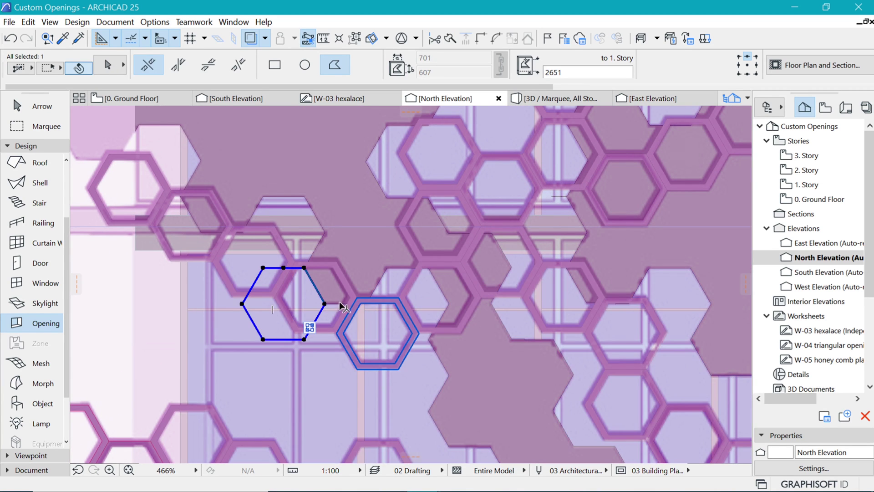
{"action": "left_click", "coordinate": [385, 273], "text": "shift"}
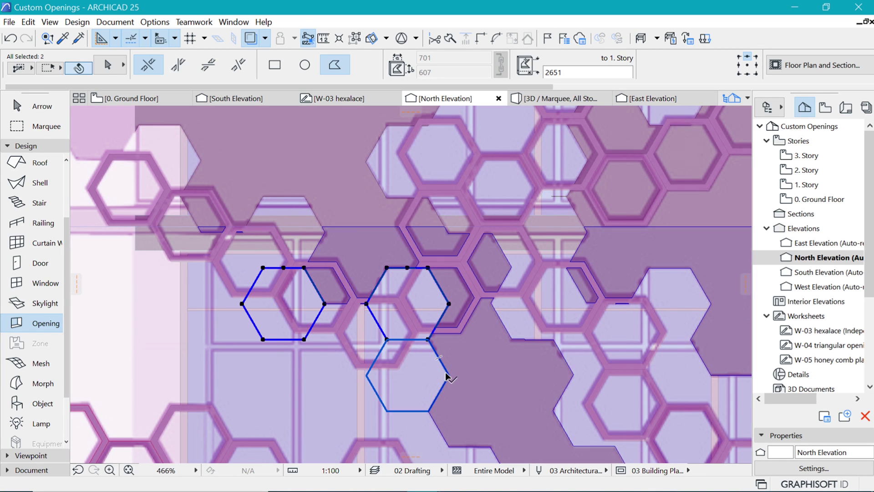
{"action": "left_click", "coordinate": [442, 369], "text": "shift"}
{"action": "scroll", "coordinate": [313, 294], "scroll_direction": "down", "scroll_amount": 3}
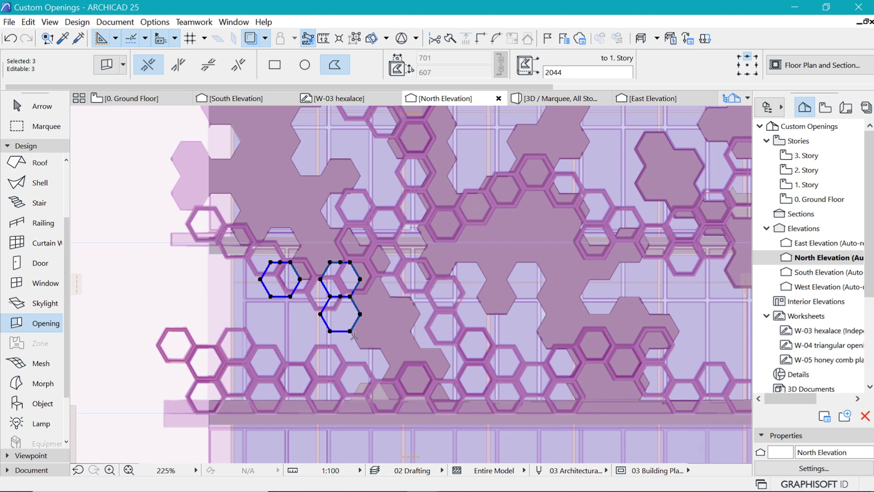
{"action": "left_click", "coordinate": [385, 359], "text": "shift"}
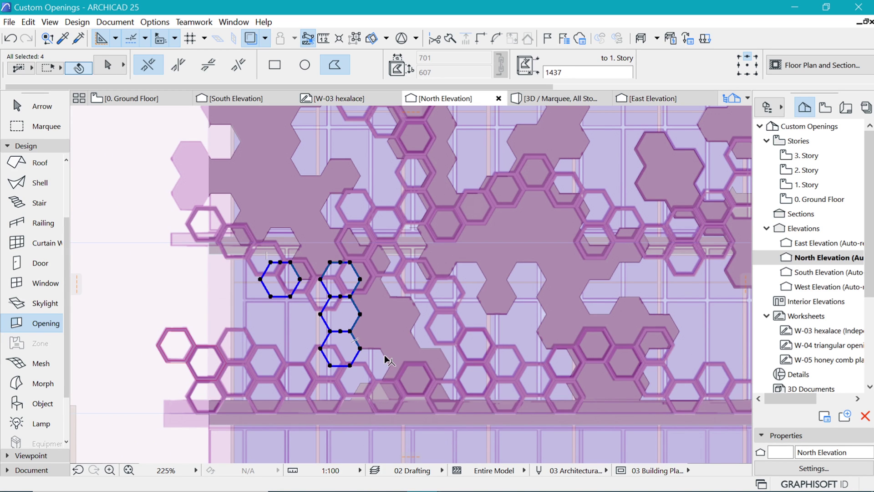
{"action": "left_click", "coordinate": [386, 362], "text": "shift"}
{"action": "scroll", "coordinate": [378, 357], "scroll_direction": "down", "scroll_amount": 4}
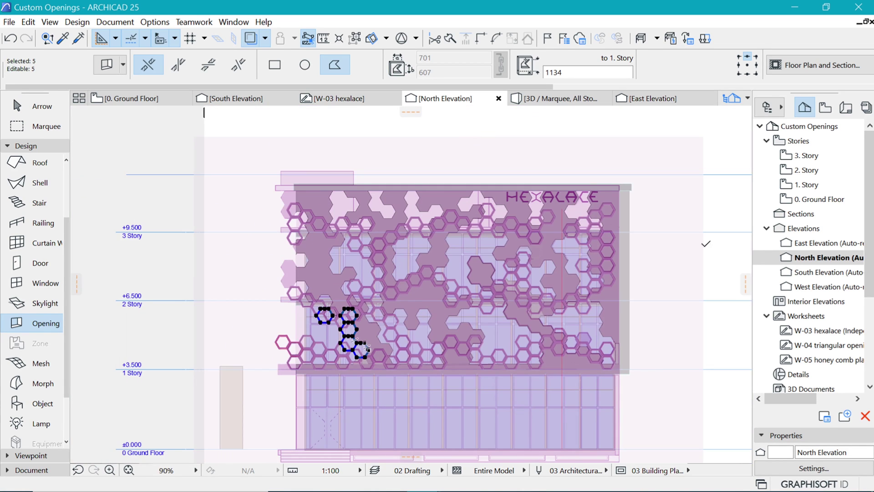
Clear the opening selection and select the wall between the 1. Story and 2. Story lines in the North Elevation
{"action": "key", "text": "Escape"}
{"action": "scroll", "coordinate": [367, 348], "scroll_direction": "up", "scroll_amount": 4}
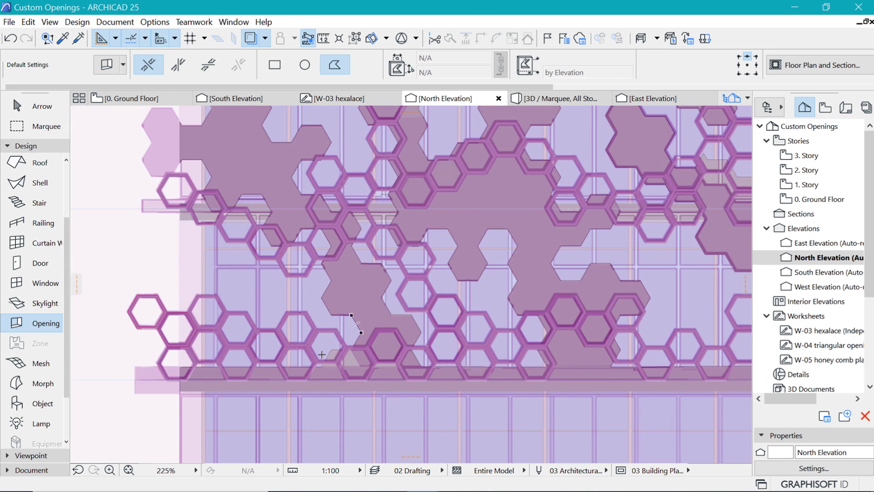
{"action": "scroll", "coordinate": [321, 354], "scroll_direction": "down", "scroll_amount": 2}
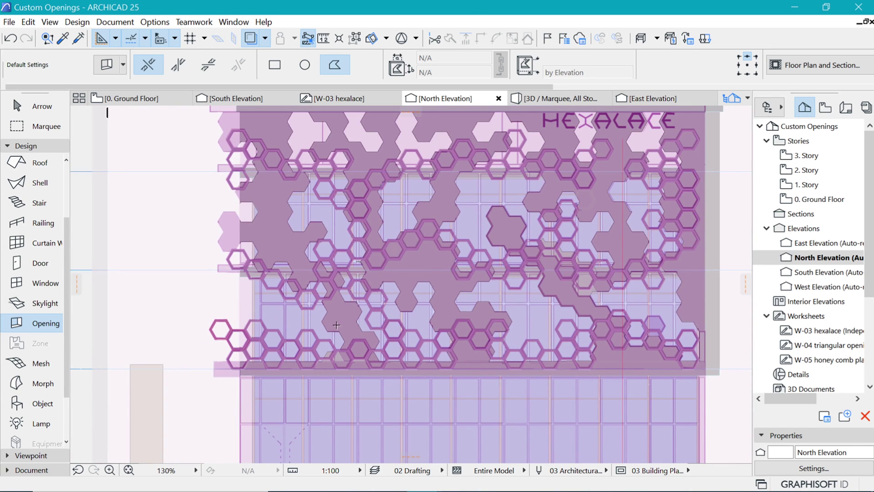
{"action": "scroll", "coordinate": [336, 325], "scroll_direction": "up", "scroll_amount": 1}
{"action": "key", "text": "shift"}
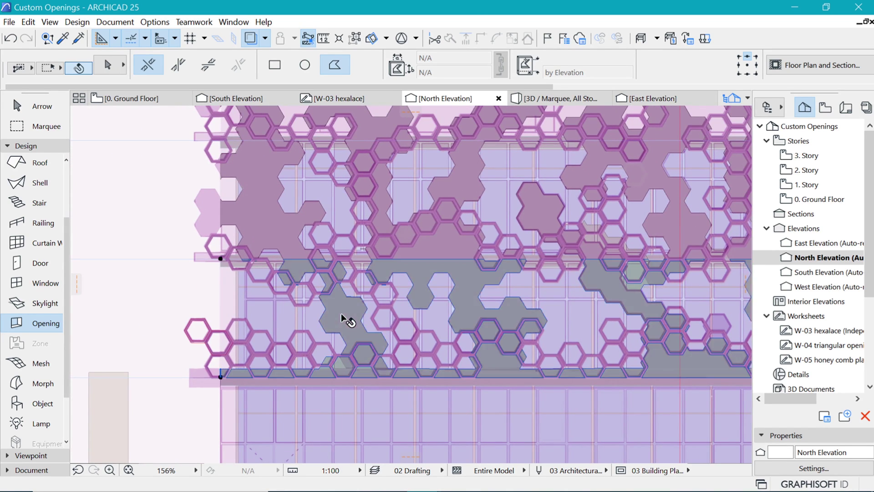
{"action": "left_click", "coordinate": [335, 288], "text": "shift"}
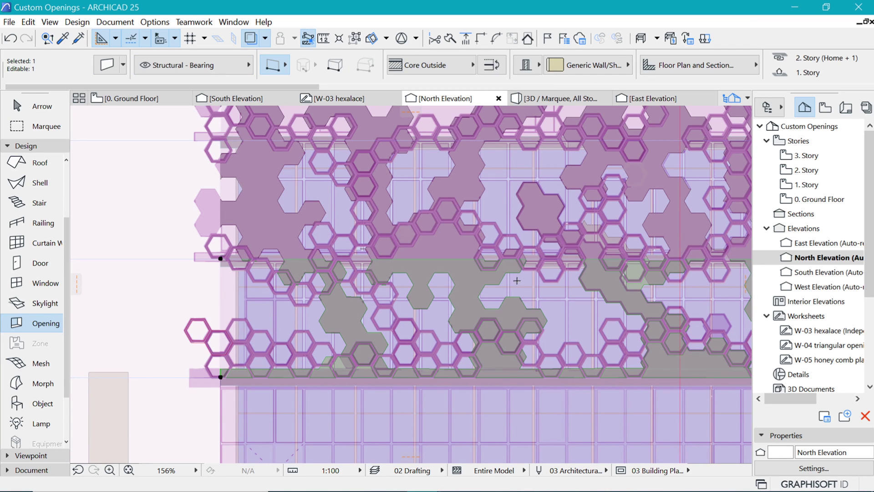
{"action": "scroll", "coordinate": [255, 339], "scroll_direction": "down", "scroll_amount": 1}
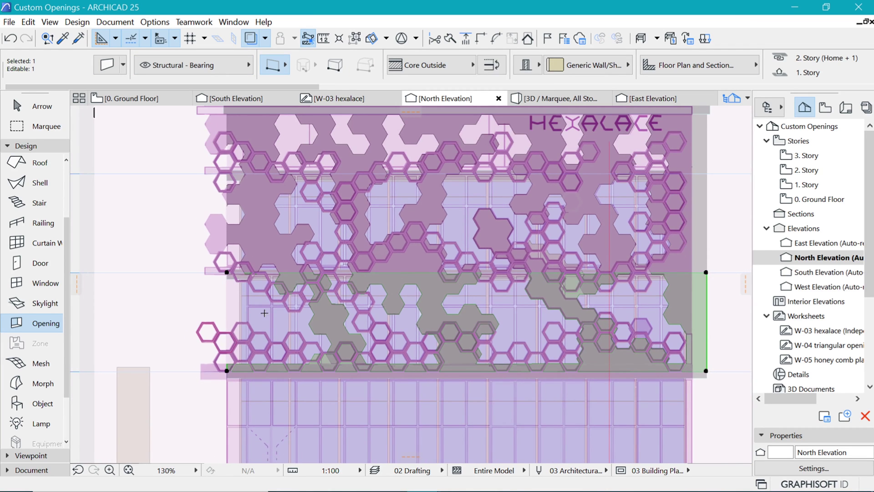
{"action": "scroll", "coordinate": [264, 314], "scroll_direction": "up", "scroll_amount": 1}
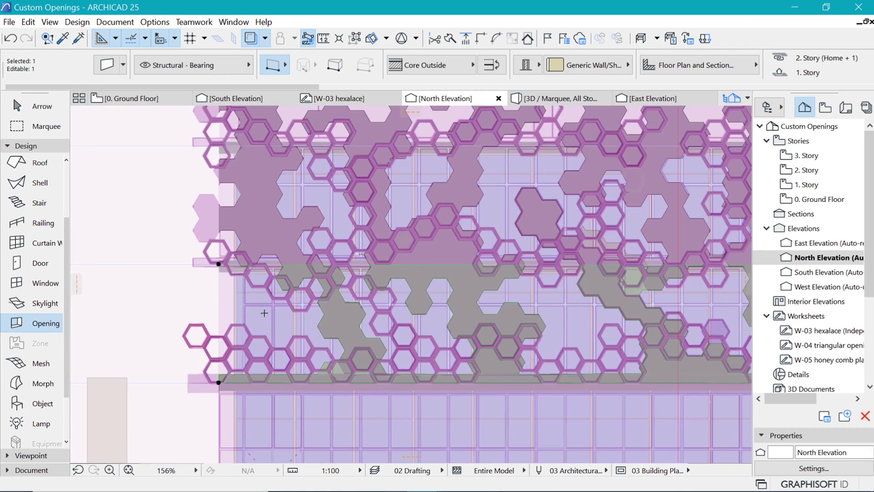
Examine the hexagonal lattice facade from several angles in the 3D view and select one steel hexagon frame near its lower end
{"action": "left_click", "coordinate": [561, 99]}
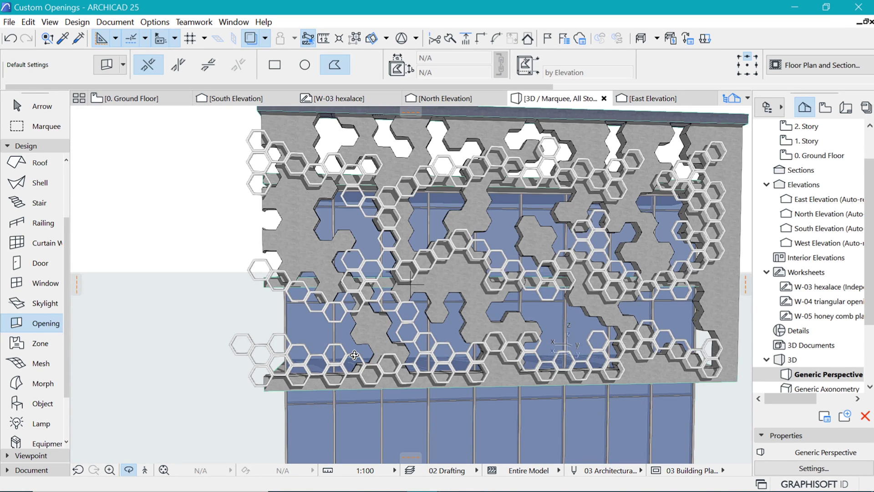
{"action": "left_click_drag", "start_coordinate": [354, 355], "coordinate": [293, 348]}
{"action": "scroll", "coordinate": [382, 348], "scroll_direction": "up", "scroll_amount": 5}
{"action": "scroll", "coordinate": [425, 330], "scroll_direction": "up", "scroll_amount": 3}
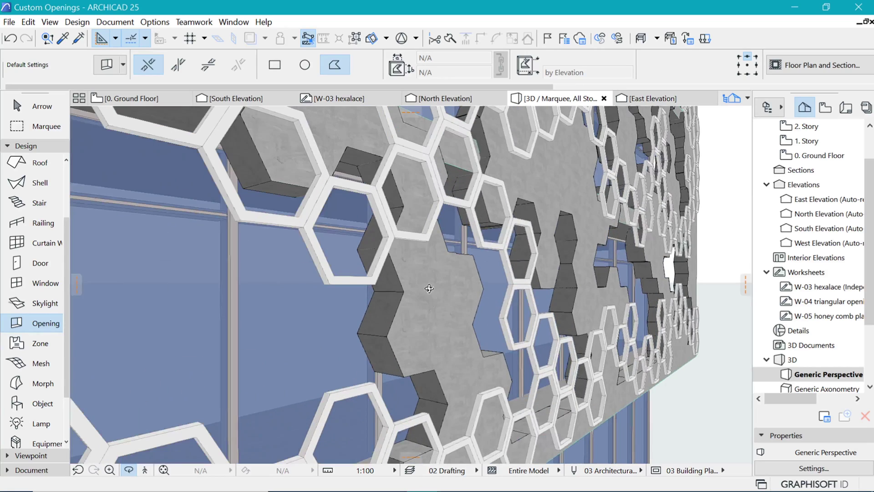
{"action": "left_click_drag", "start_coordinate": [526, 279], "coordinate": [415, 271]}
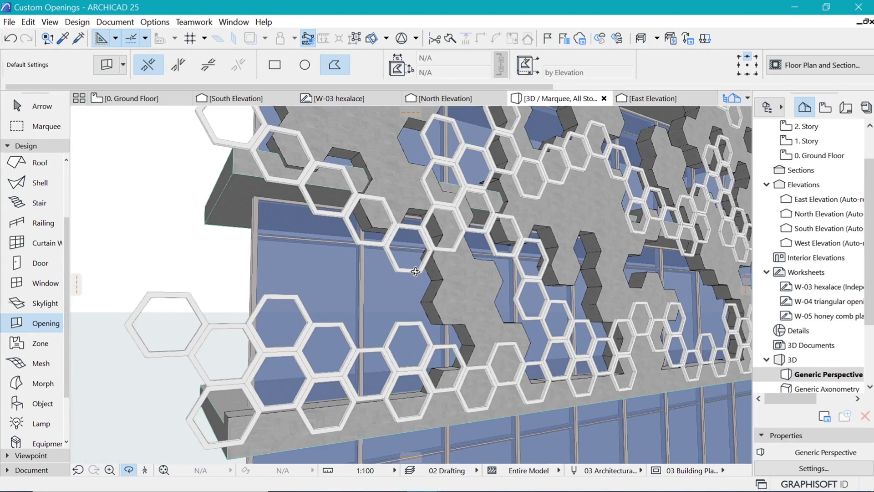
{"action": "scroll", "coordinate": [327, 296], "scroll_direction": "down", "scroll_amount": 3}
{"action": "left_click_drag", "start_coordinate": [359, 313], "coordinate": [496, 297]}
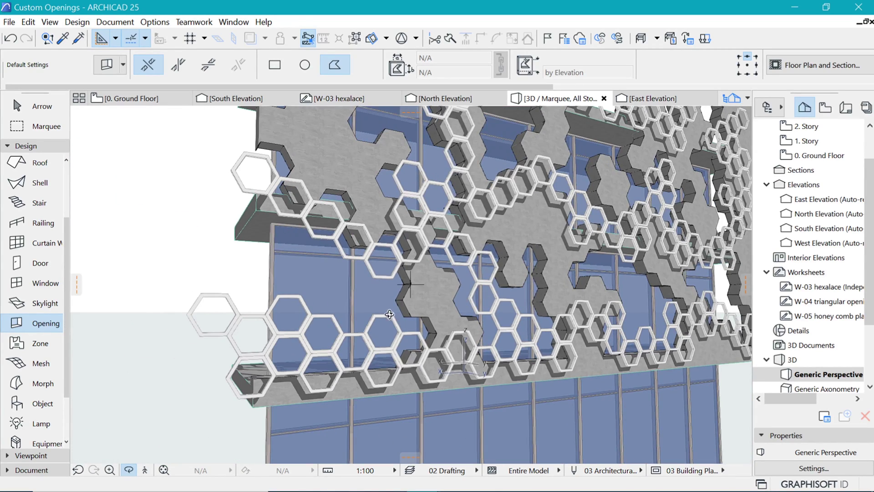
{"action": "left_click_drag", "start_coordinate": [389, 314], "coordinate": [436, 314]}
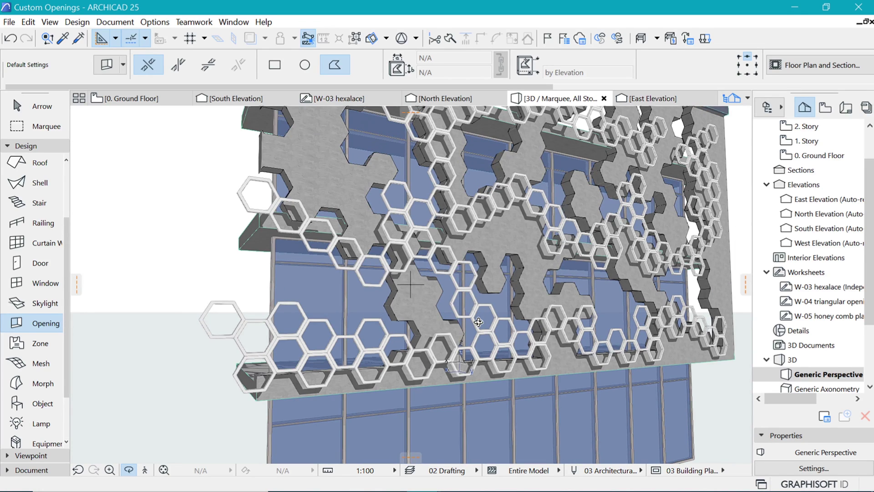
{"action": "mouse_move", "coordinate": [597, 198]}
{"action": "left_mouse_down"}
{"action": "mouse_move", "coordinate": [476, 226]}
{"action": "mouse_move", "coordinate": [592, 204]}
{"action": "left_mouse_up"}
{"action": "scroll", "coordinate": [223, 326], "scroll_direction": "up", "scroll_amount": 2}
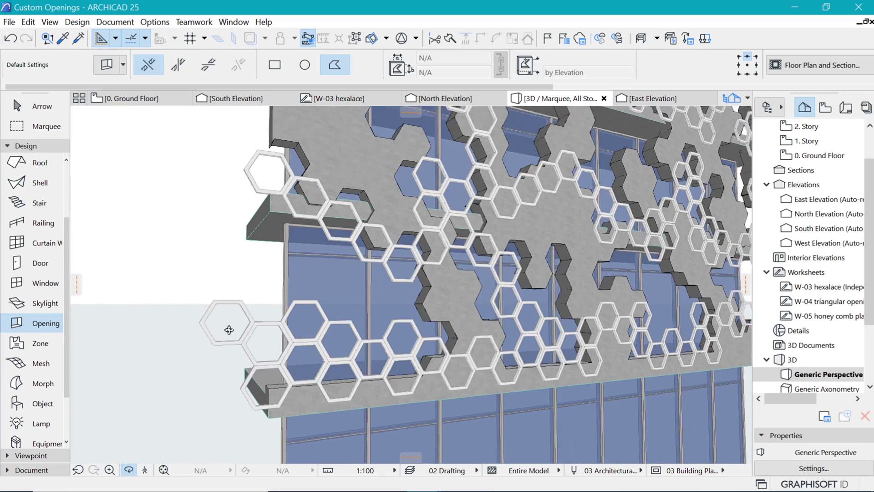
{"action": "left_click_drag", "start_coordinate": [387, 298], "coordinate": [387, 299]}
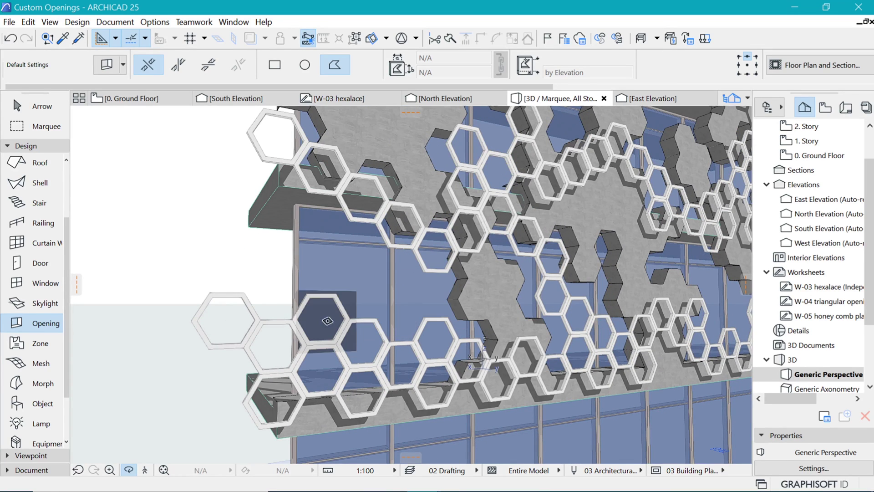
{"action": "key", "text": "Escape"}
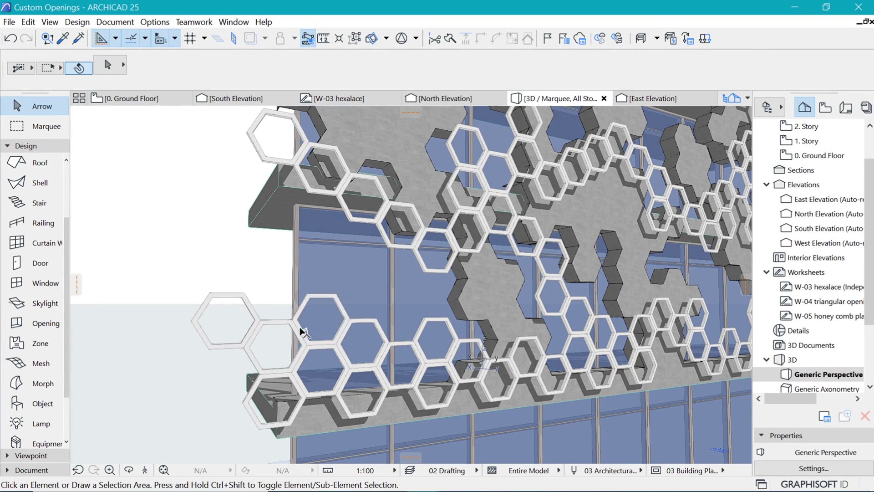
{"action": "left_click", "coordinate": [302, 332]}
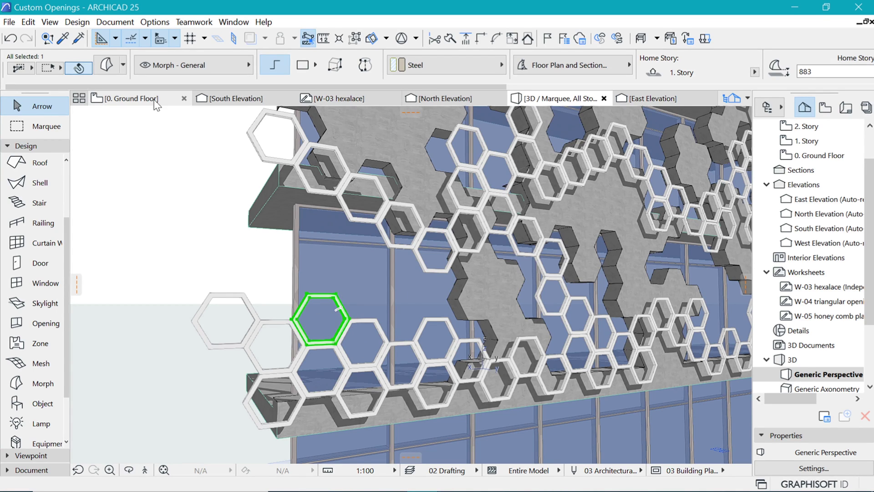
Return to the North Elevation and focus on the leftmost lattice hexagon just above the 1. Story line
{"action": "left_click", "coordinate": [644, 99]}
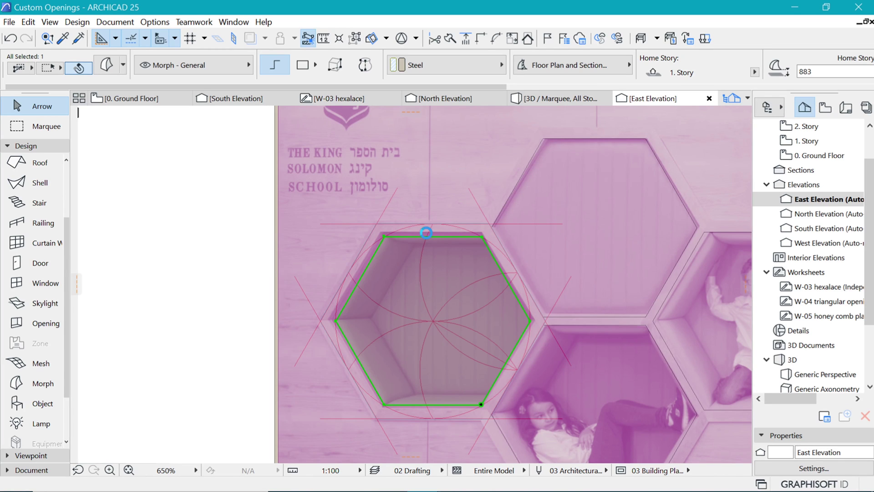
{"action": "left_click", "coordinate": [443, 98]}
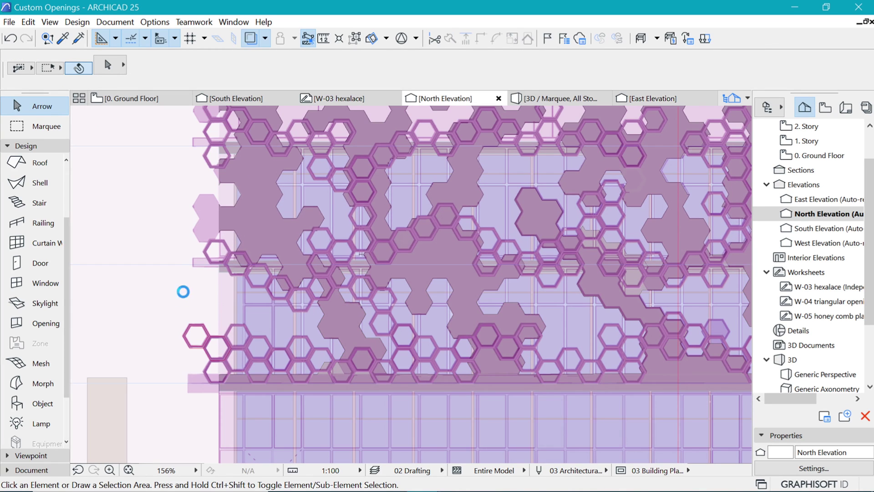
{"action": "scroll", "coordinate": [155, 327], "scroll_direction": "up", "scroll_amount": 8}
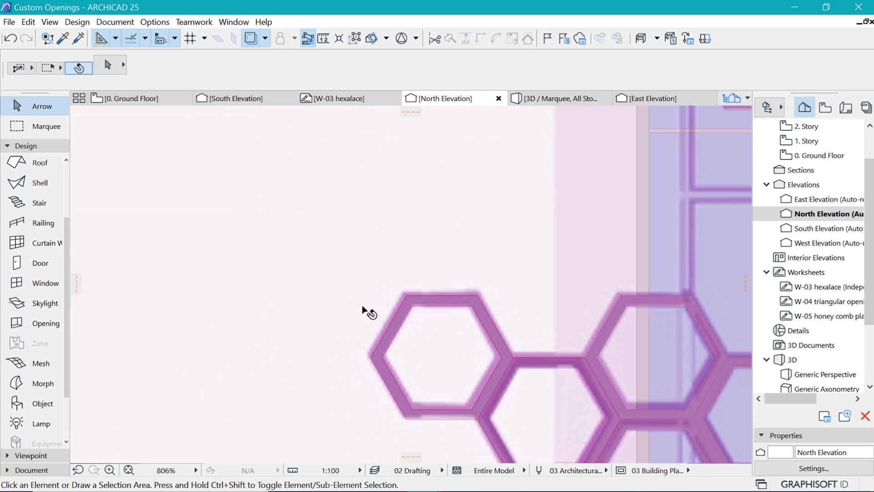
{"action": "scroll", "coordinate": [478, 294], "scroll_direction": "down", "scroll_amount": 4}
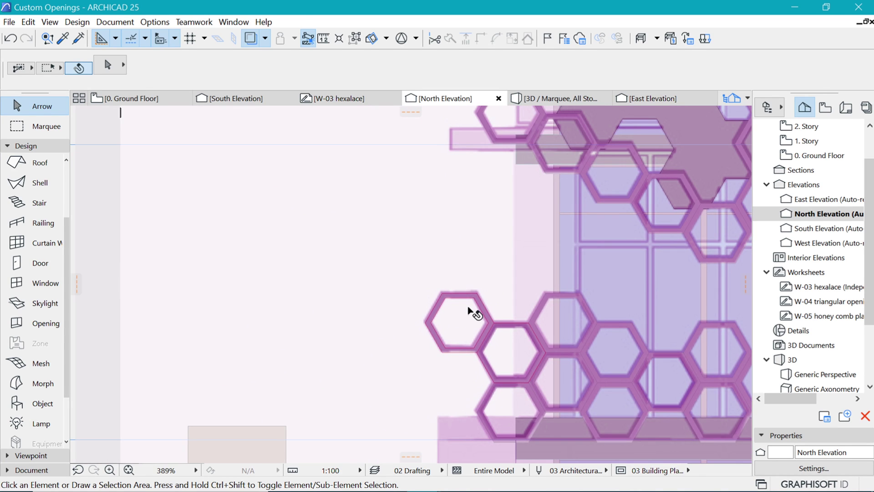
{"action": "scroll", "coordinate": [478, 313], "scroll_direction": "up", "scroll_amount": 2}
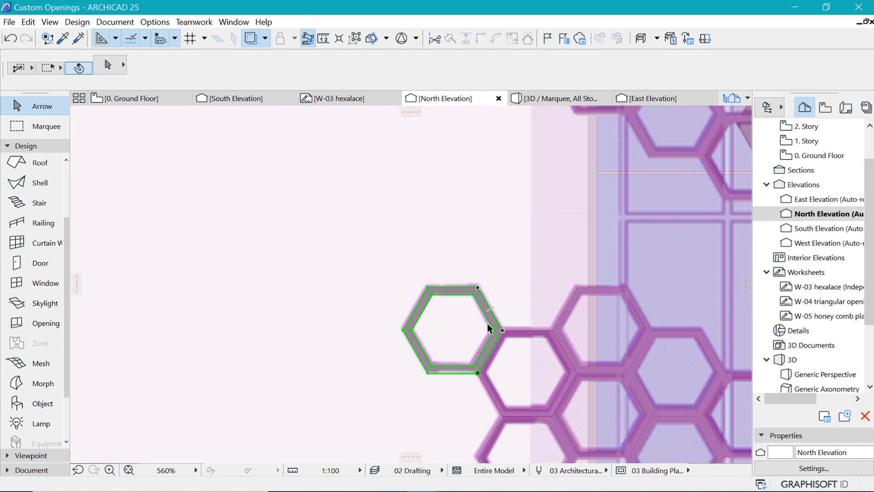
Select the inner and outer hexagon polylines of the leftmost lattice cell and move them into the clear area beside the facade
{"action": "left_click", "coordinate": [22, 145]}
{"action": "left_click", "coordinate": [22, 175]}
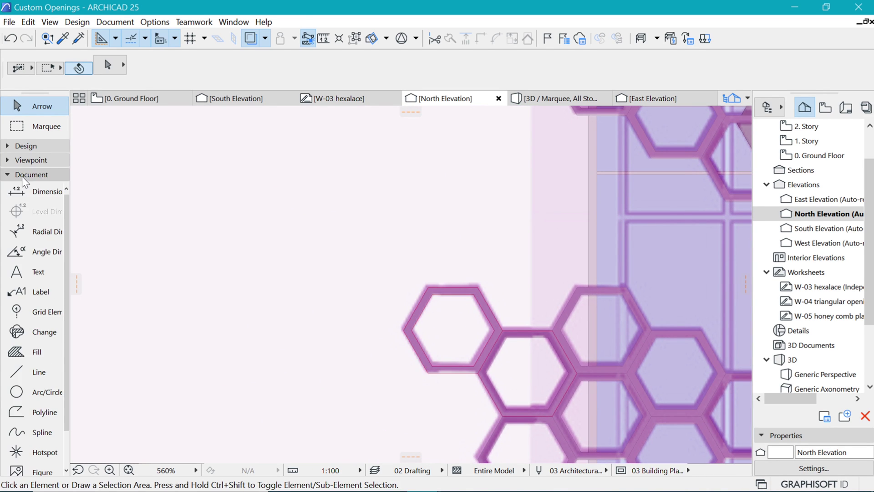
{"action": "left_click", "coordinate": [35, 412]}
{"action": "key", "text": "ctrl+a"}
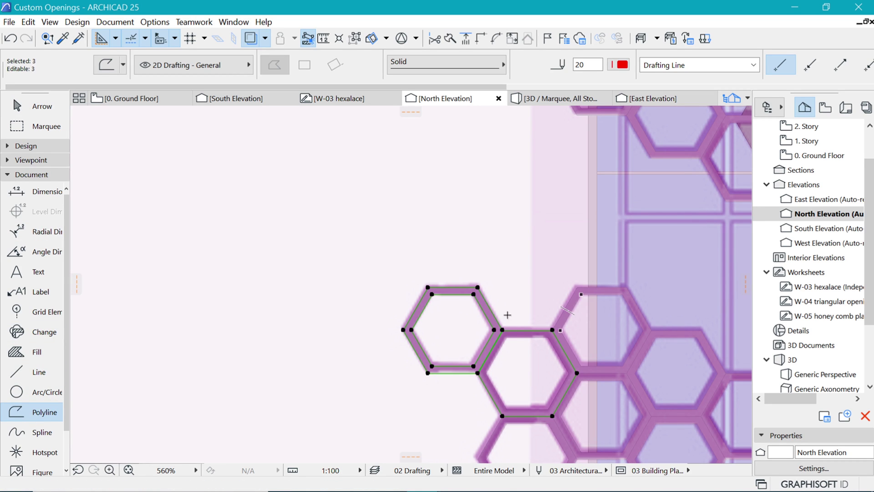
{"action": "left_click", "coordinate": [510, 335], "text": "shift"}
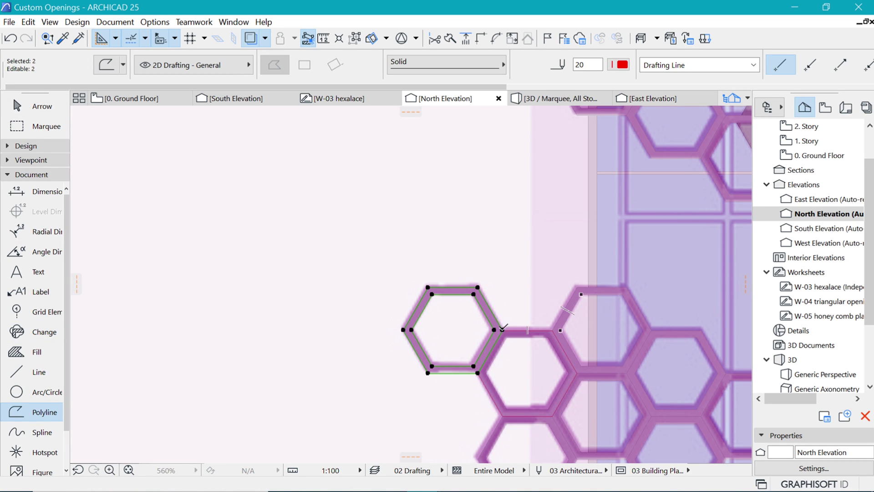
{"action": "left_click_drag", "start_coordinate": [501, 328], "coordinate": [249, 329]}
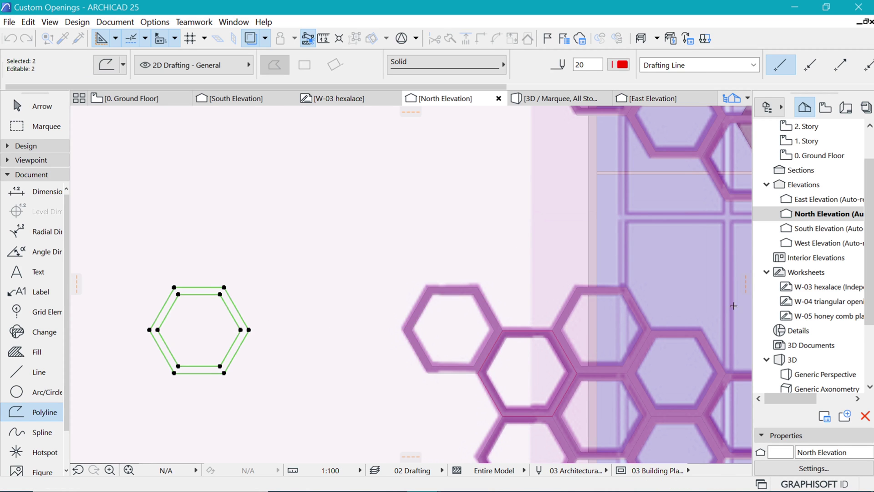
{"action": "scroll", "coordinate": [733, 305], "scroll_direction": "down", "scroll_amount": 3}
{"action": "key", "text": "Escape"}
{"action": "scroll", "coordinate": [492, 310], "scroll_direction": "up", "scroll_amount": 5}
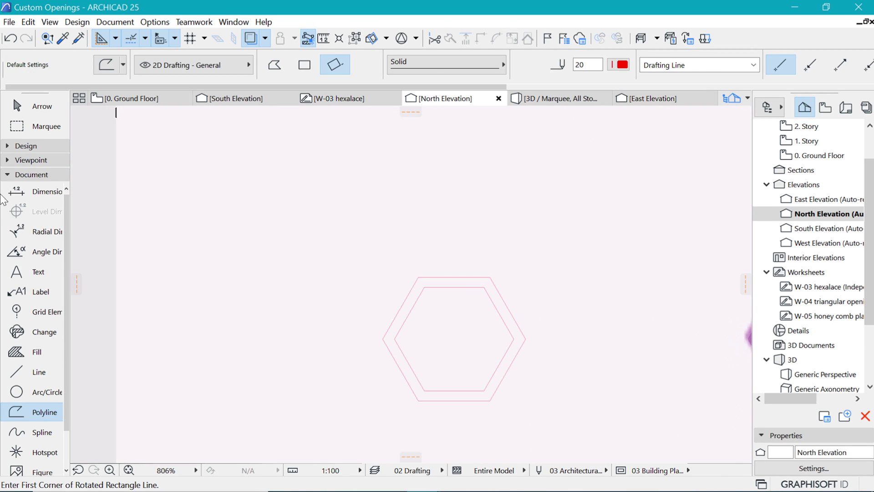
Create a morph face from the outer hexagon polyline with the Magic Wand
{"action": "left_click", "coordinate": [14, 160]}
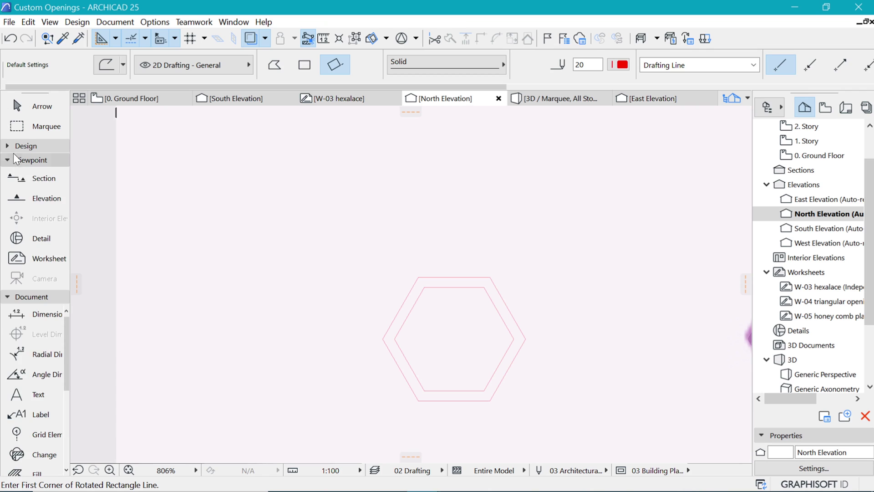
{"action": "left_click", "coordinate": [17, 145]}
{"action": "scroll", "coordinate": [34, 398], "scroll_direction": "down", "scroll_amount": 1}
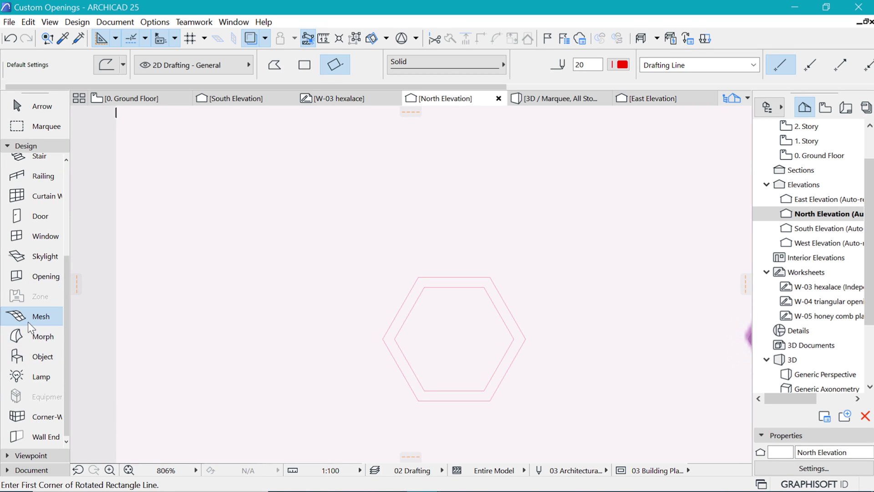
{"action": "left_click", "coordinate": [23, 339]}
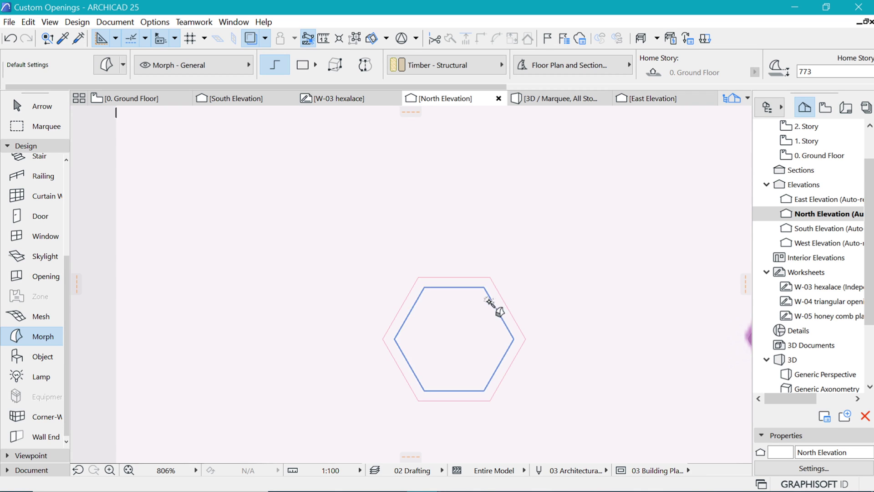
{"action": "scroll", "coordinate": [507, 365], "scroll_direction": "up", "scroll_amount": 1}
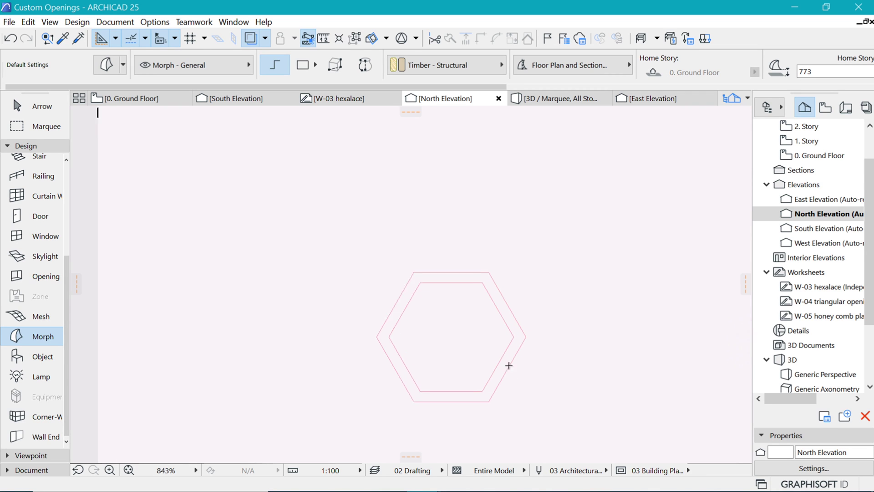
{"action": "key", "text": "space"}
{"action": "left_click", "coordinate": [505, 294]}
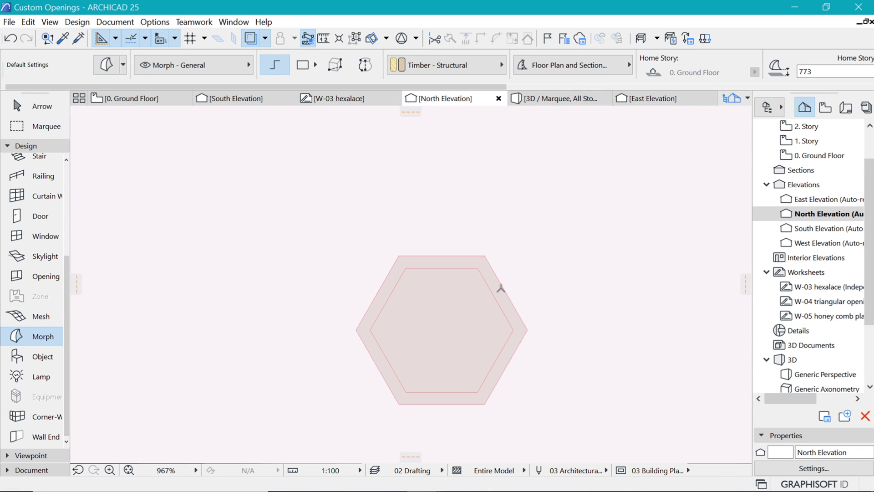
Reshape the hexagonal morph face so its inward edge follows the inner hexagon through its left, two lower and right corners
{"action": "scroll", "coordinate": [439, 287], "scroll_direction": "up", "scroll_amount": 2}
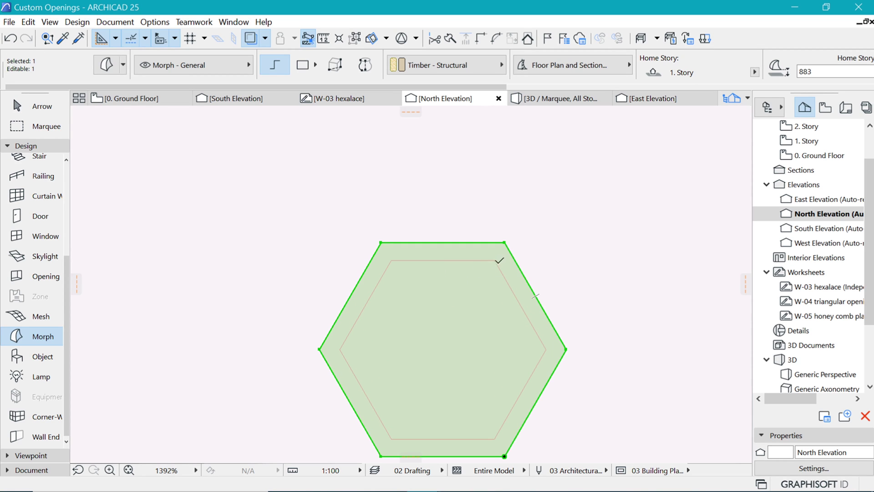
{"action": "left_click", "coordinate": [504, 241]}
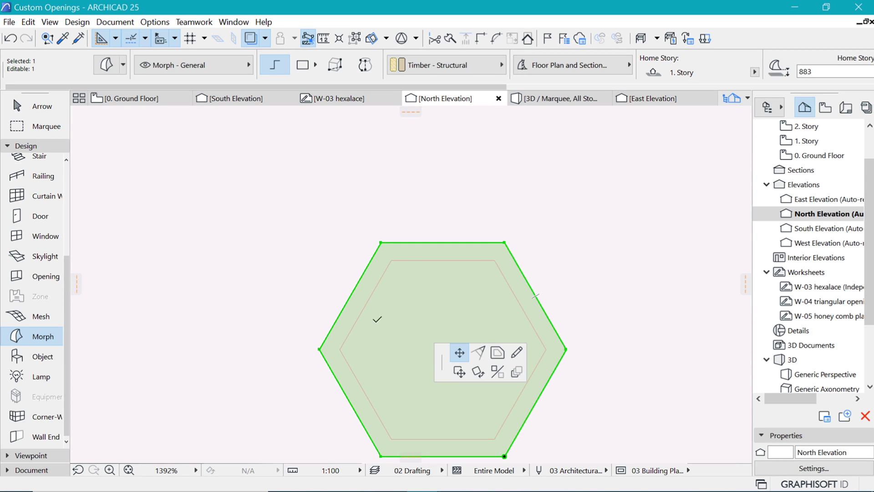
{"action": "left_click", "coordinate": [341, 349]}
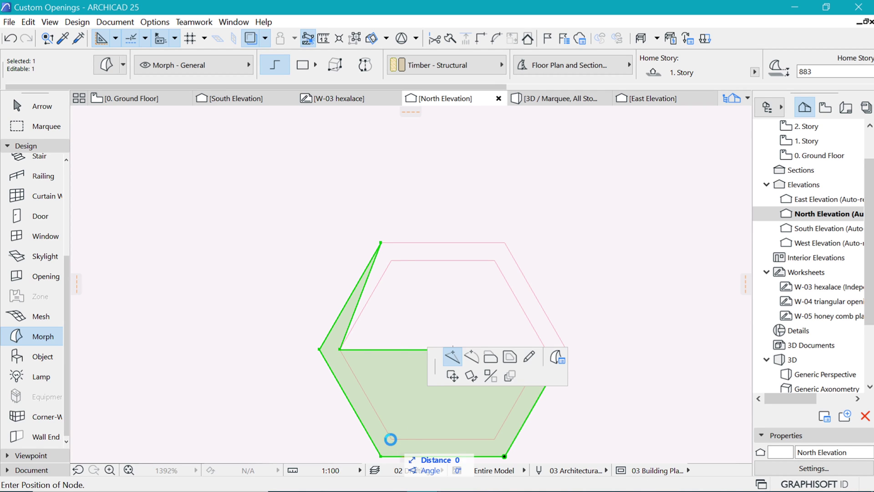
{"action": "left_click", "coordinate": [392, 439]}
{"action": "left_click", "coordinate": [471, 401]}
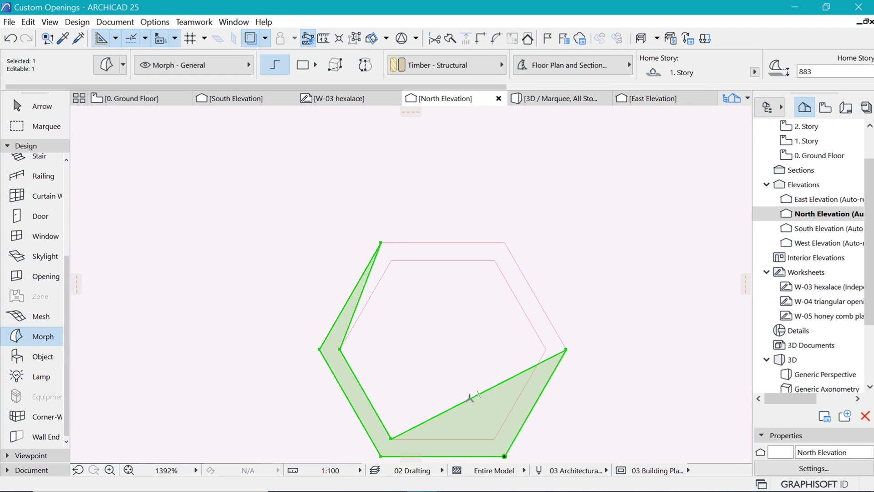
{"action": "left_click", "coordinate": [496, 438]}
{"action": "left_click", "coordinate": [496, 437]}
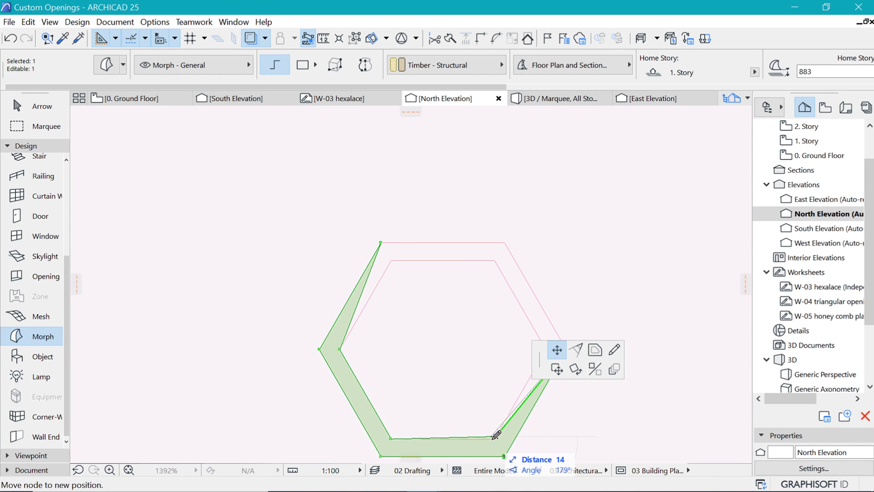
{"action": "left_click", "coordinate": [498, 435]}
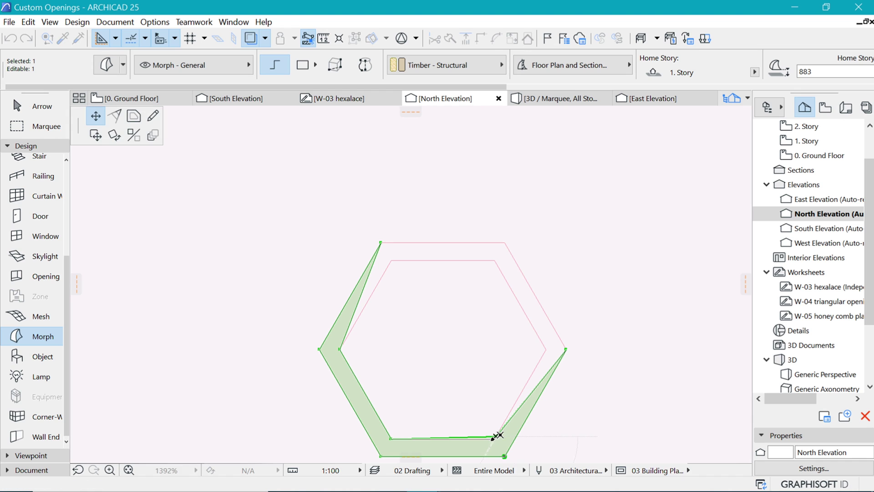
{"action": "left_click", "coordinate": [524, 403]}
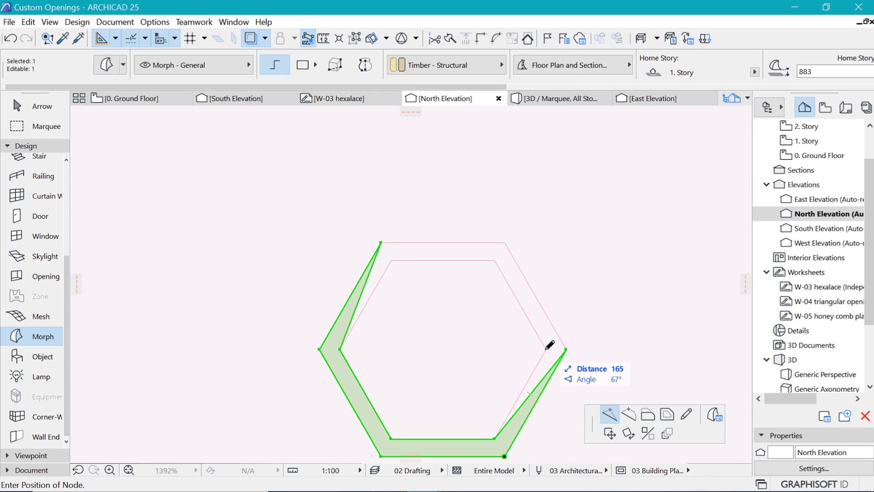
{"action": "left_click", "coordinate": [546, 350]}
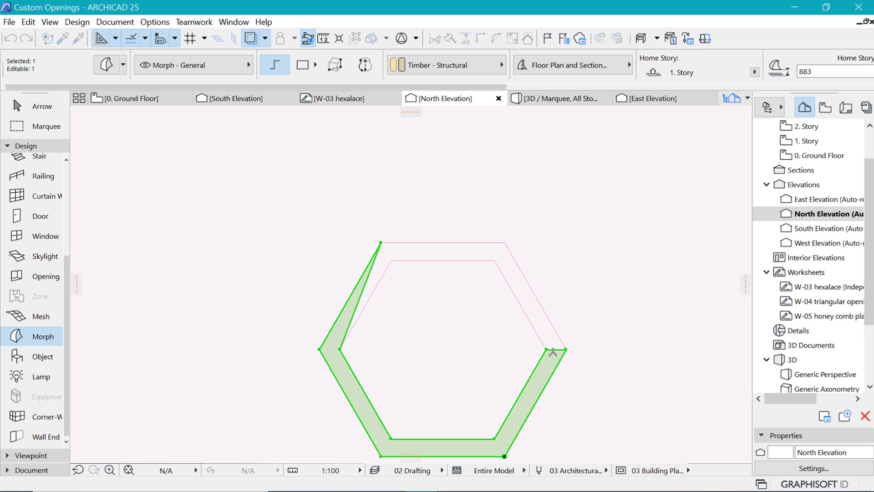
Add morph nodes at the outer hexagon's two upper corners and the inner hexagon's two upper corners to complete the frame
{"action": "left_click", "coordinate": [503, 244]}
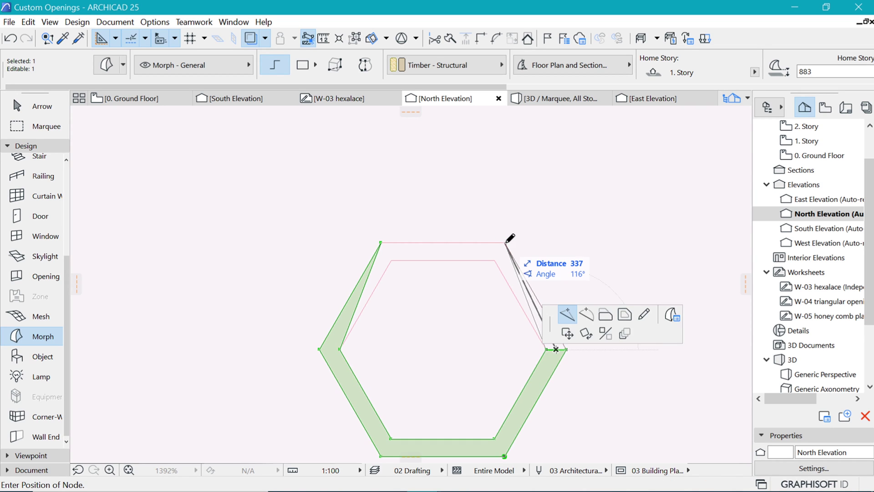
{"action": "left_click", "coordinate": [504, 244]}
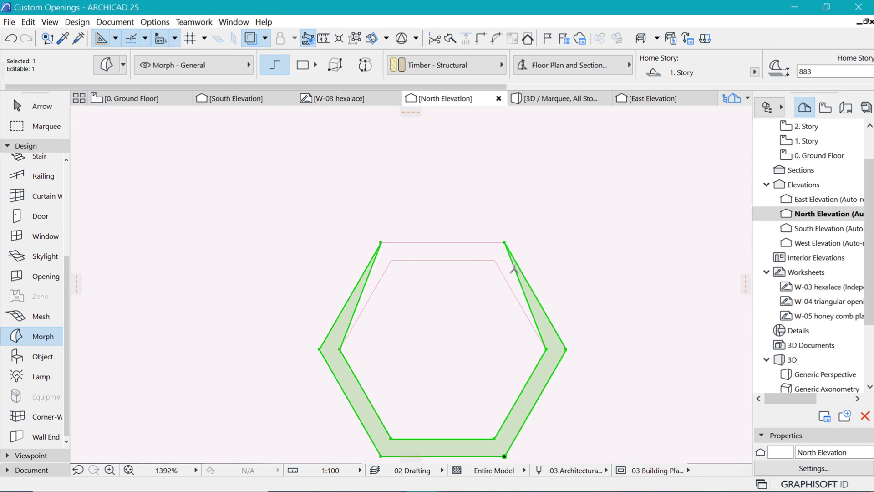
{"action": "left_click", "coordinate": [496, 260]}
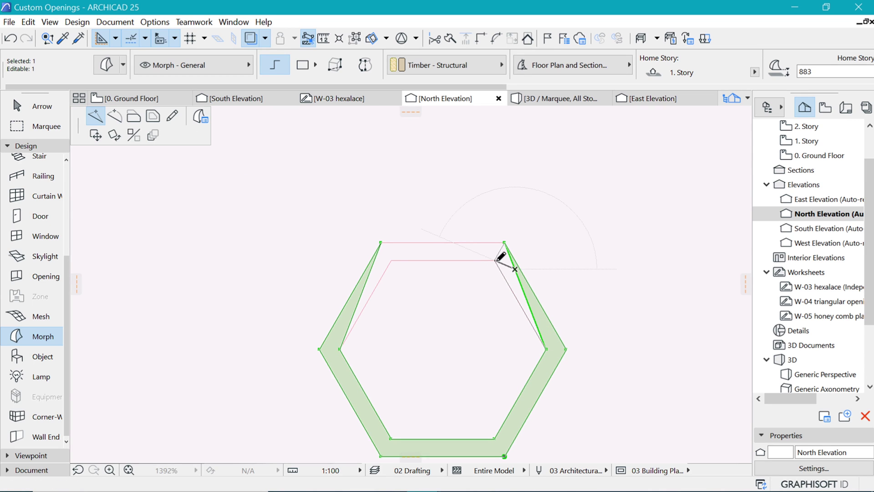
{"action": "left_click", "coordinate": [496, 260]}
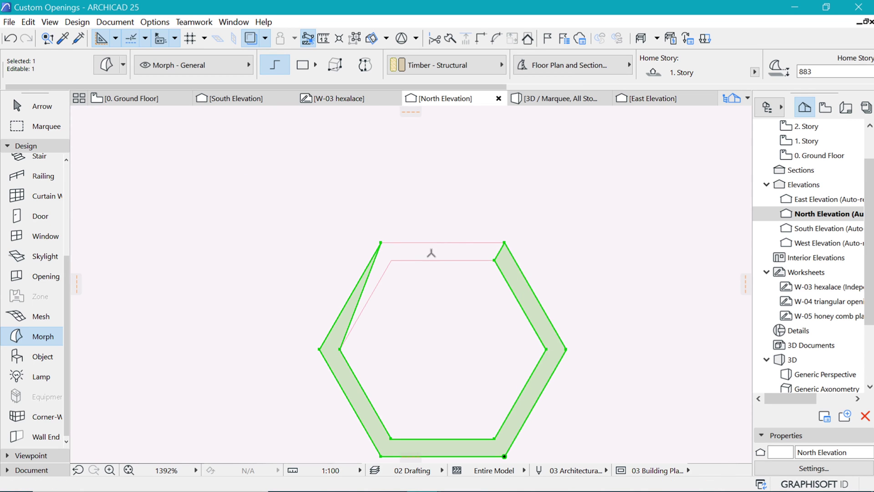
{"action": "left_click", "coordinate": [391, 260]}
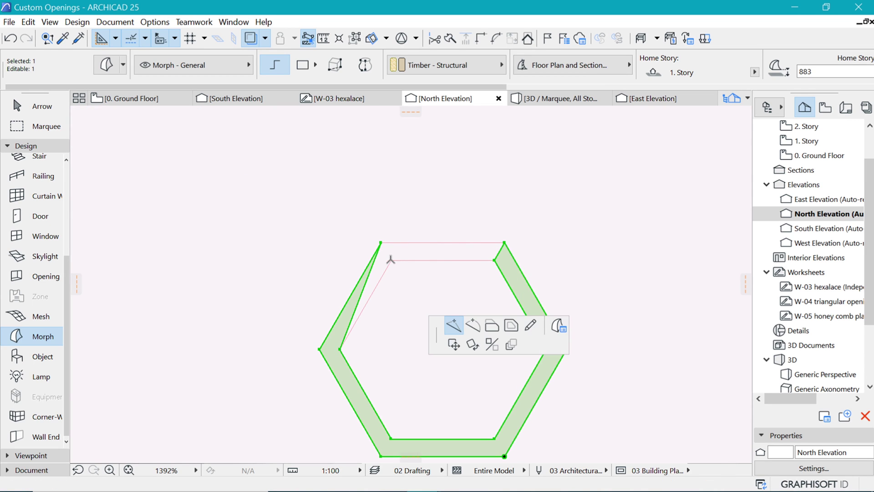
{"action": "left_click", "coordinate": [503, 242]}
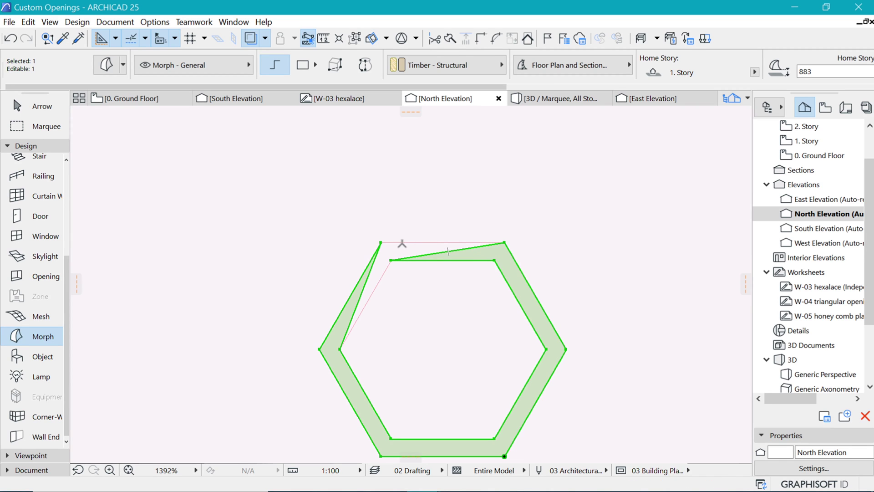
{"action": "left_click", "coordinate": [383, 242]}
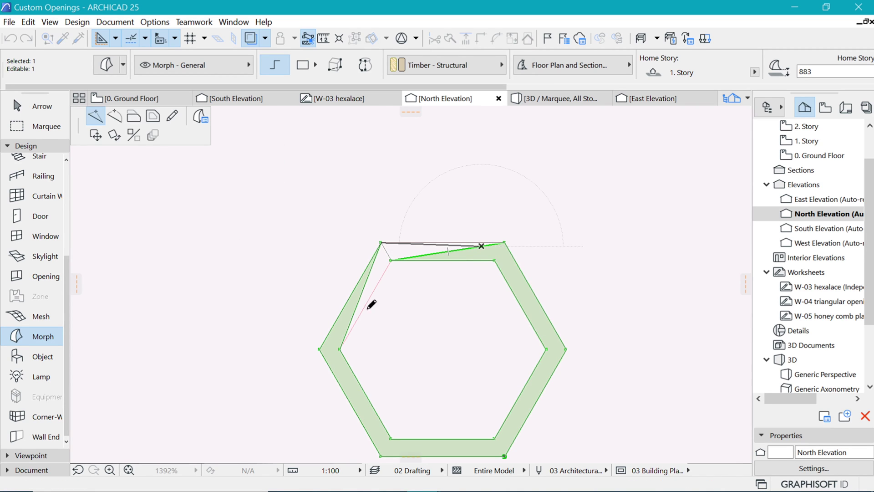
{"action": "left_click", "coordinate": [390, 261]}
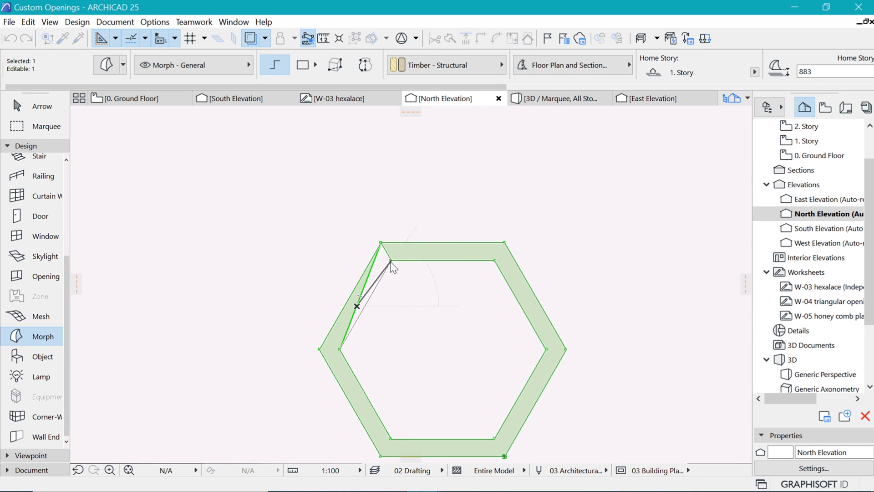
{"action": "left_click", "coordinate": [390, 261]}
{"action": "key", "text": "Escape"}
Delete the leftover seam edge at the frame's upper-left corner and select the whole hexagonal morph
{"action": "scroll", "coordinate": [393, 244], "scroll_direction": "up", "scroll_amount": 3}
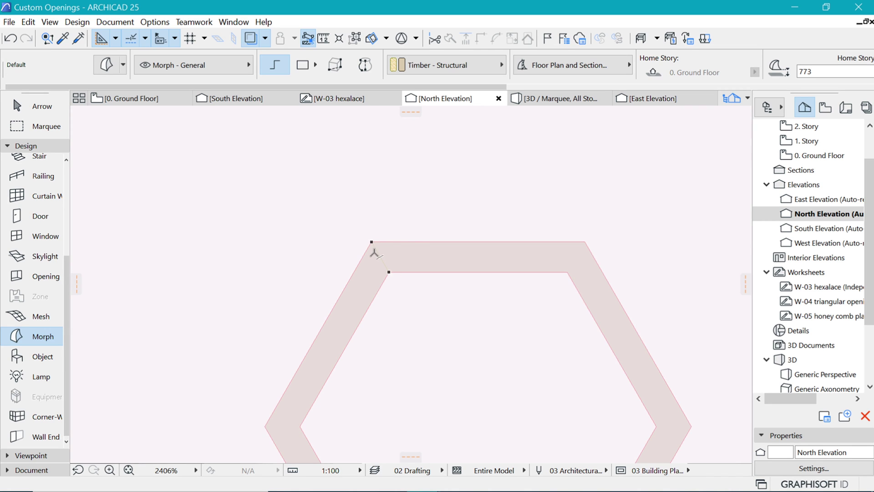
{"action": "scroll", "coordinate": [373, 248], "scroll_direction": "up", "scroll_amount": 2}
{"action": "key", "text": "shift"}
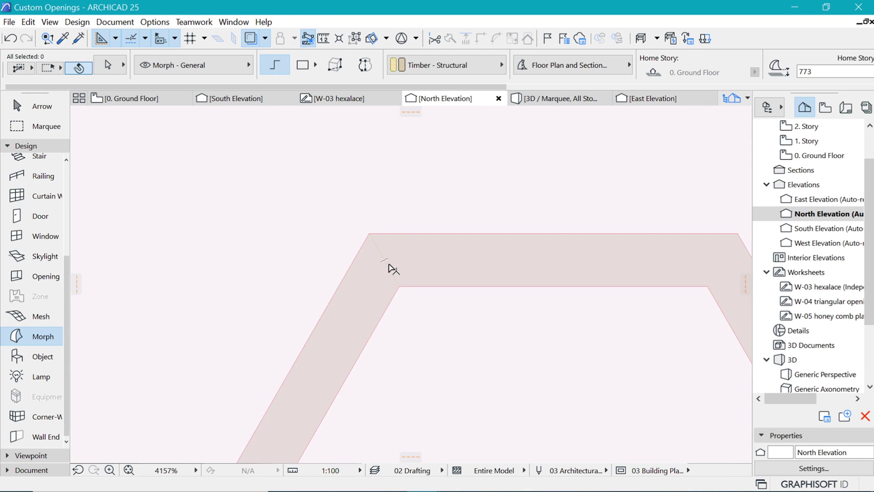
{"action": "left_click", "coordinate": [387, 264], "text": "shift"}
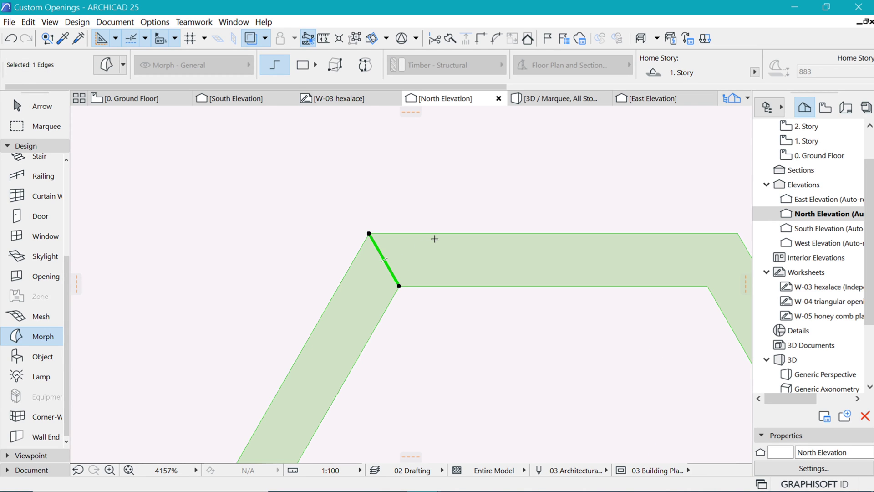
{"action": "key", "text": "Delete"}
{"action": "left_click", "coordinate": [394, 262], "text": "shift"}
{"action": "scroll", "coordinate": [342, 245], "scroll_direction": "down", "scroll_amount": 4}
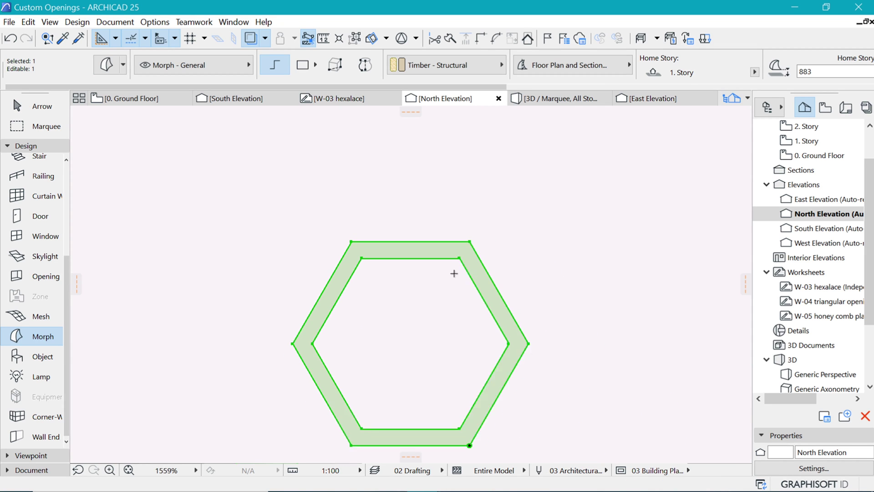
{"action": "scroll", "coordinate": [454, 274], "scroll_direction": "down", "scroll_amount": 1}
{"action": "scroll", "coordinate": [382, 339], "scroll_direction": "down", "scroll_amount": 3}
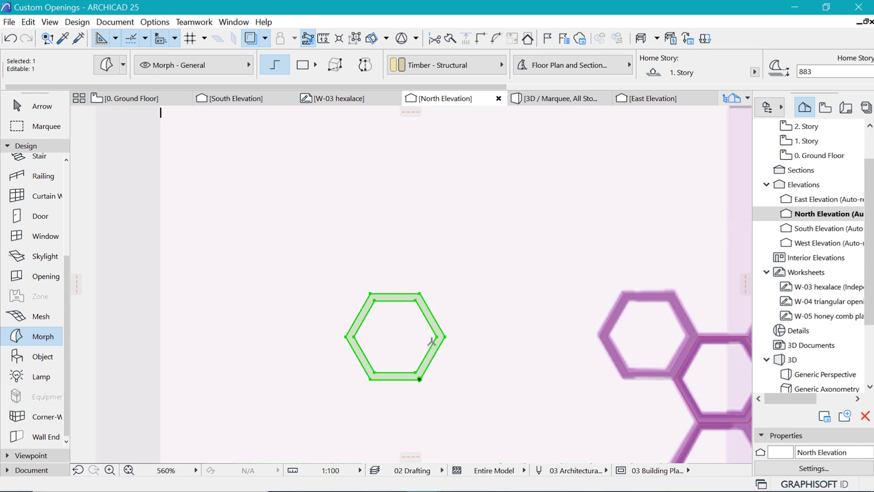
{"action": "scroll", "coordinate": [432, 341], "scroll_direction": "up", "scroll_amount": 2}
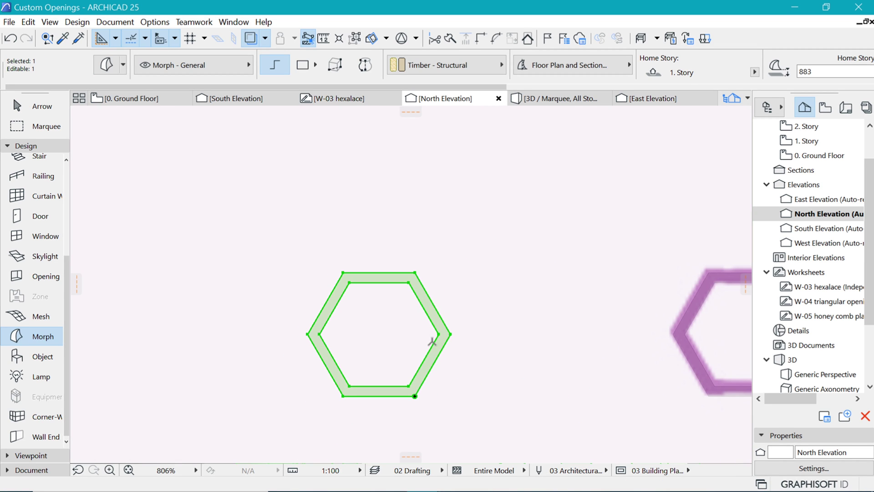
{"action": "left_click", "coordinate": [131, 102]}
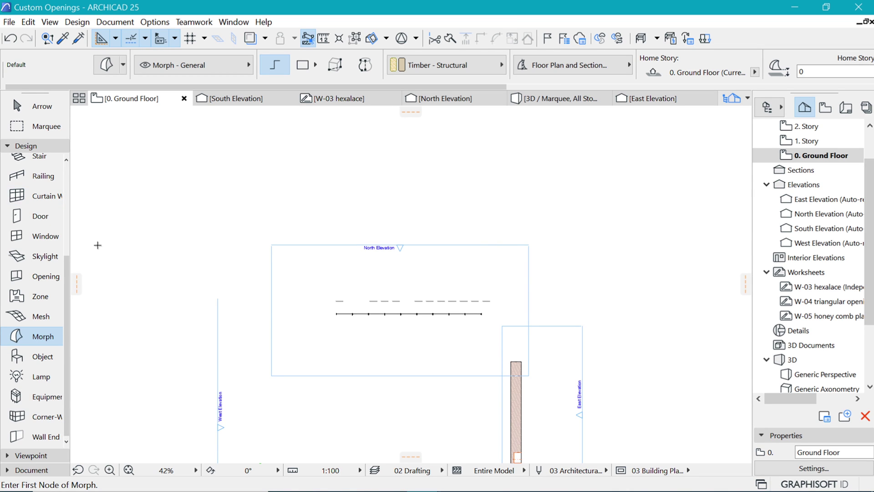
{"action": "key", "text": "ctrl+a"}
{"action": "scroll", "coordinate": [479, 307], "scroll_direction": "up", "scroll_amount": 5}
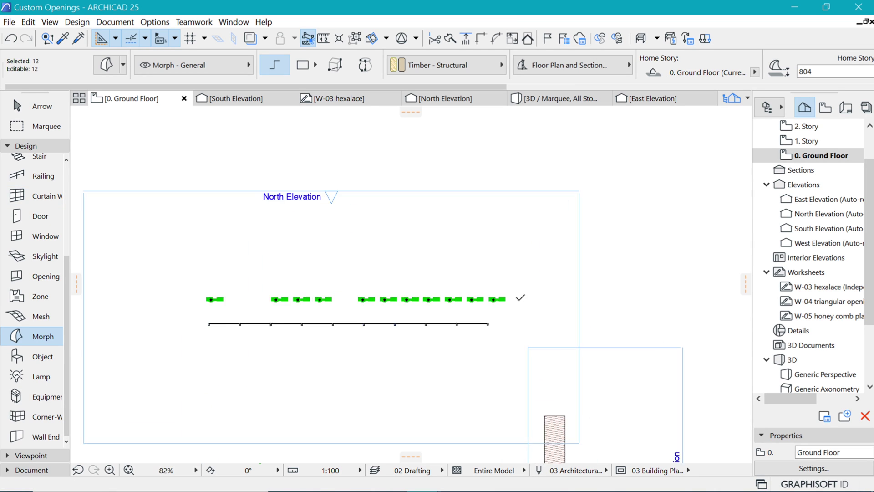
{"action": "key", "text": "Escape"}
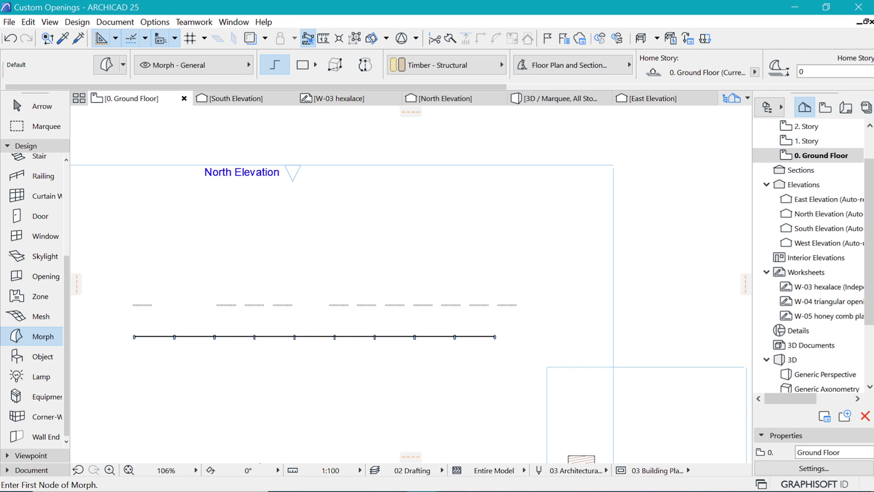
On the 1. Story plan, move the hexagonal morph perpendicularly from the North Elevation line into line with the facade's front
{"action": "double_click", "coordinate": [808, 140]}
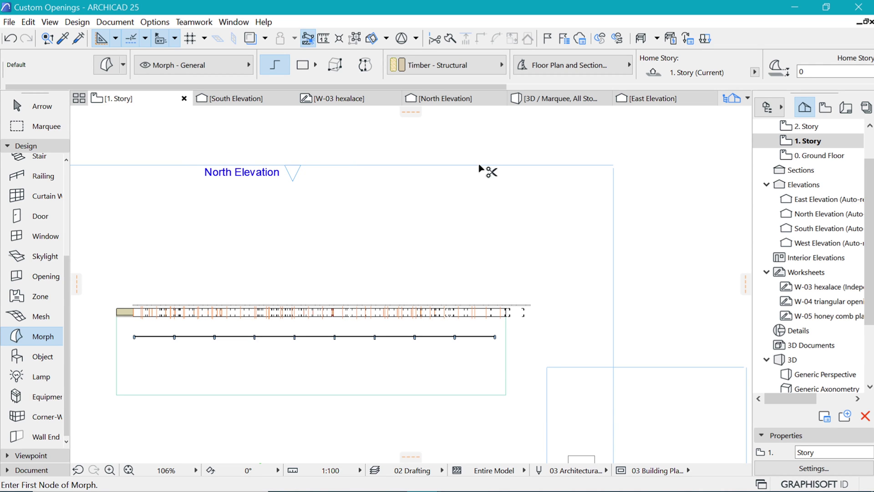
{"action": "key", "text": "ctrl+a"}
{"action": "key", "text": "Escape"}
{"action": "left_click", "coordinate": [579, 165], "text": "shift"}
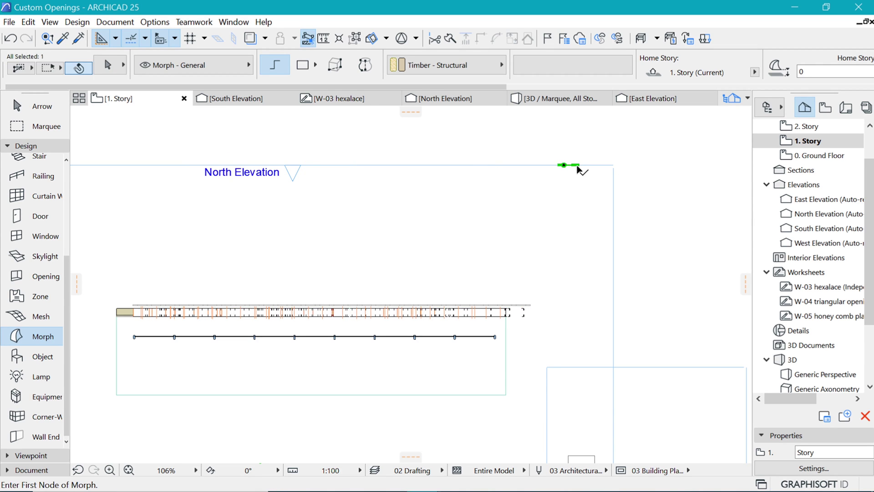
{"action": "key", "text": "ctrl+d"}
{"action": "left_click", "coordinate": [563, 165]}
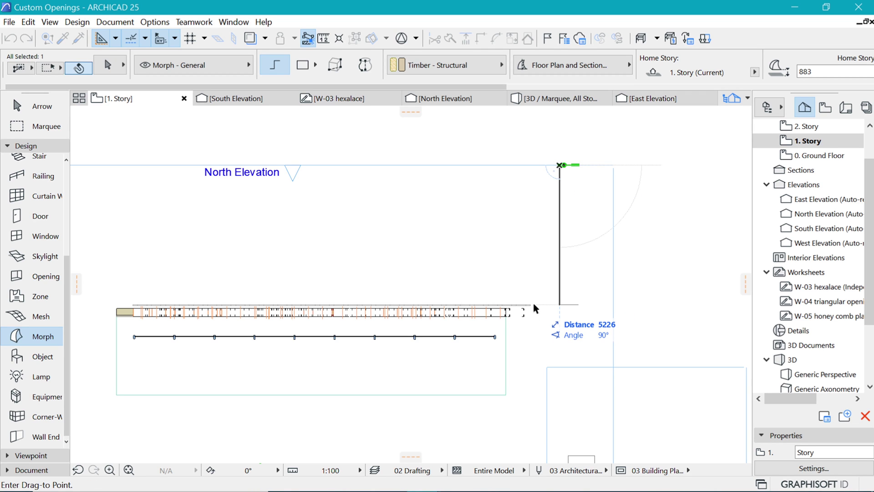
{"action": "left_click", "coordinate": [532, 303]}
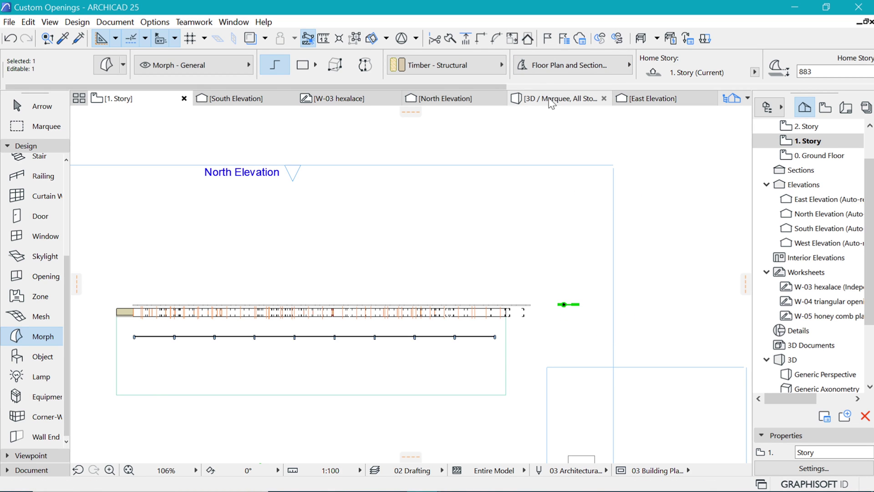
In the 3D view, extrude the timber hexagonal frame's face perpendicularly by 50
{"action": "left_click", "coordinate": [559, 98]}
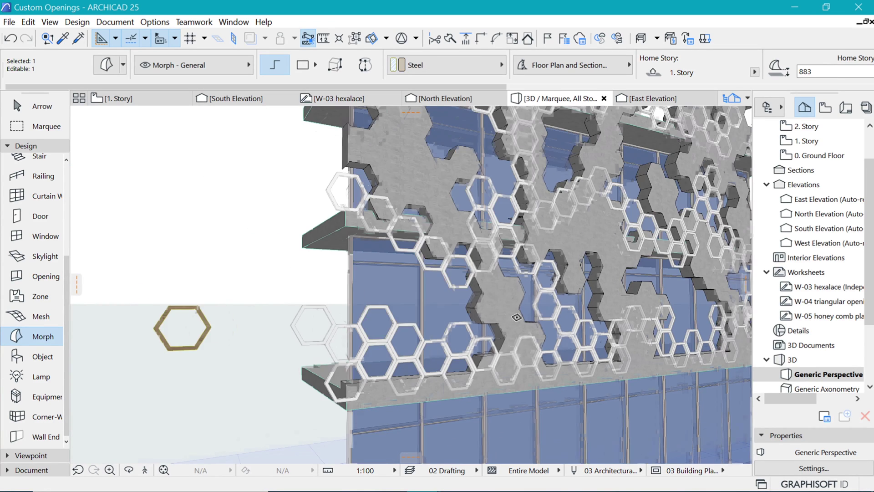
{"action": "middle_click_drag", "start_coordinate": [201, 342], "coordinate": [287, 333]}
{"action": "scroll", "coordinate": [279, 344], "scroll_direction": "up", "scroll_amount": 3}
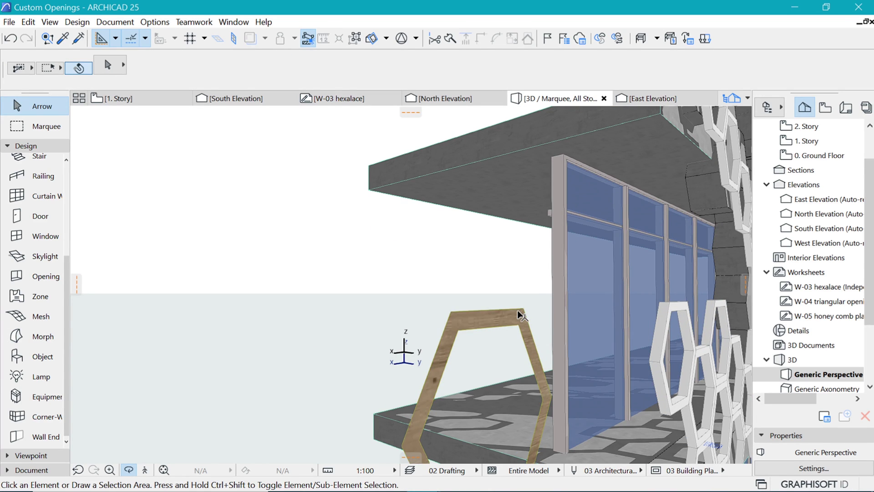
{"action": "left_click", "coordinate": [522, 324]}
{"action": "left_click", "coordinate": [522, 318]}
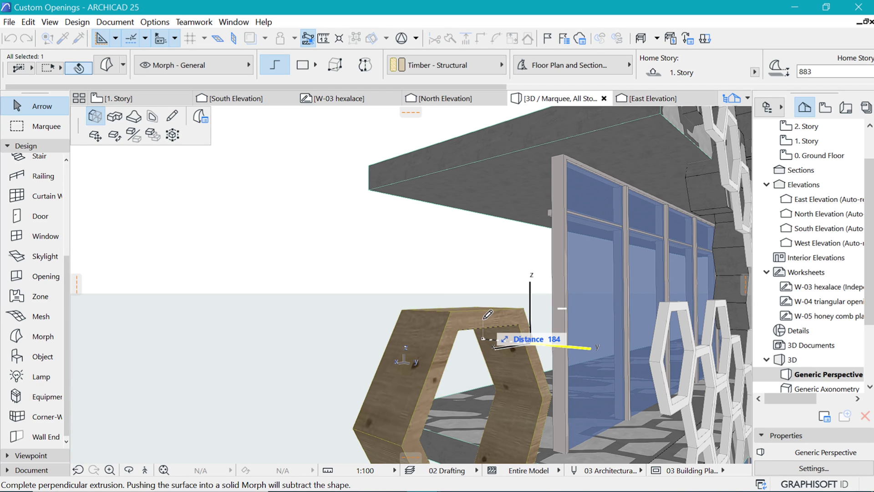
{"action": "key", "text": "Tab"}
{"action": "type", "text": "50"}
{"action": "key", "text": "Return"}
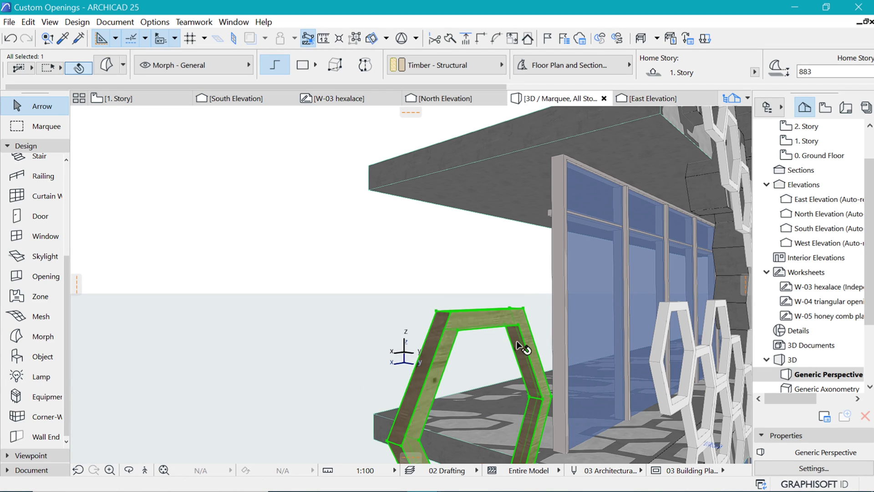
{"action": "scroll", "coordinate": [543, 310], "scroll_direction": "down", "scroll_amount": 3}
{"action": "scroll", "coordinate": [554, 343], "scroll_direction": "up", "scroll_amount": 1}
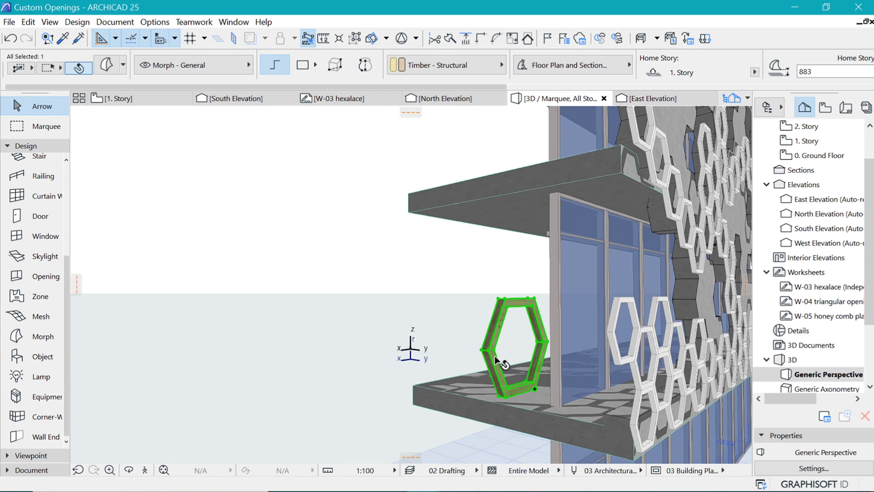
{"action": "scroll", "coordinate": [536, 400], "scroll_direction": "up", "scroll_amount": 1}
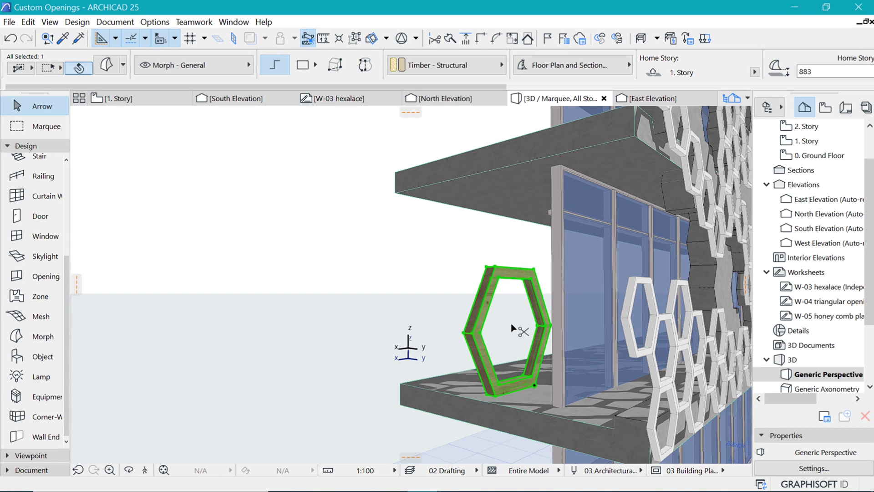
Drag a copy of the timber hexagonal frame in the vertical plane, placing its upper-left corner on the original's right-hand corner
{"action": "key", "text": "ctrl+shift+d"}
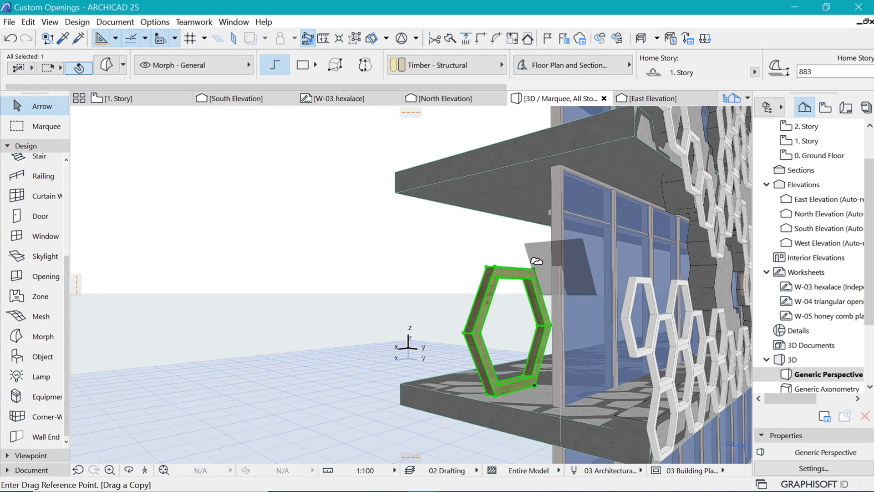
{"action": "left_click", "coordinate": [508, 269]}
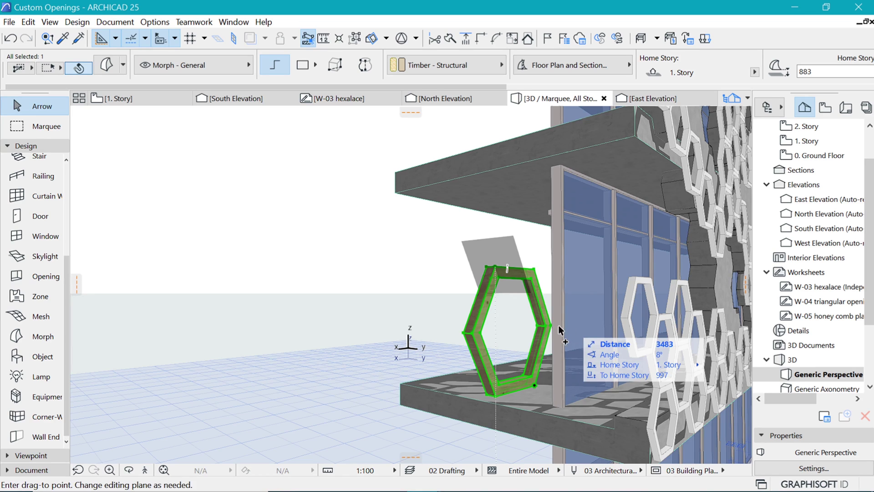
{"action": "key", "text": "Tab"}
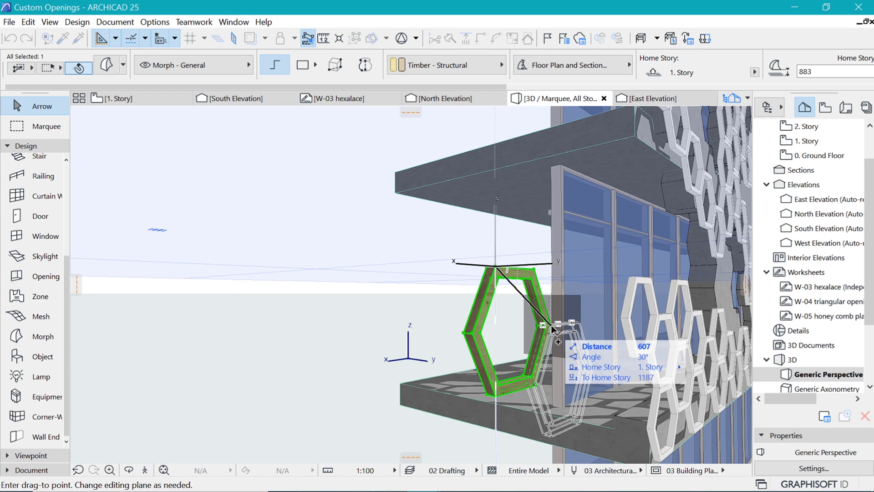
{"action": "left_click", "coordinate": [553, 328]}
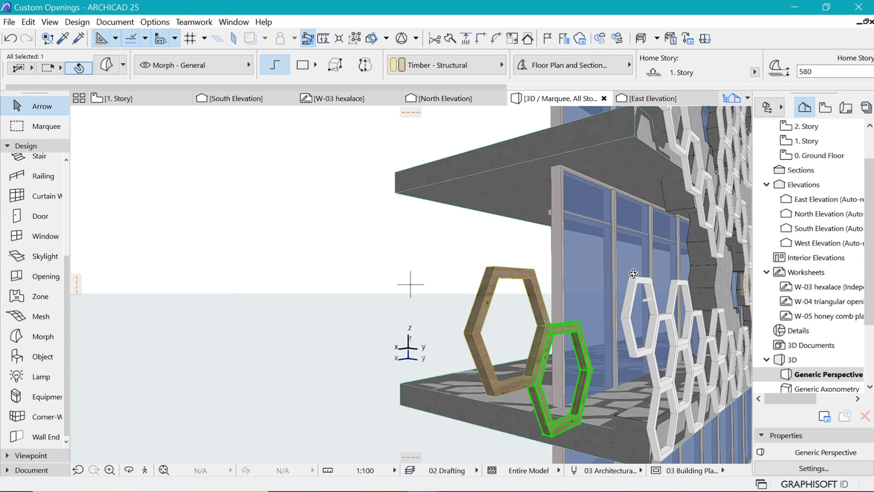
Examine the two adjoining timber hexagons in relation to the whole lattice facade
{"action": "middle_click_drag", "start_coordinate": [635, 275], "coordinate": [380, 313], "text": "shift"}
{"action": "scroll", "coordinate": [382, 318], "scroll_direction": "down", "scroll_amount": 4}
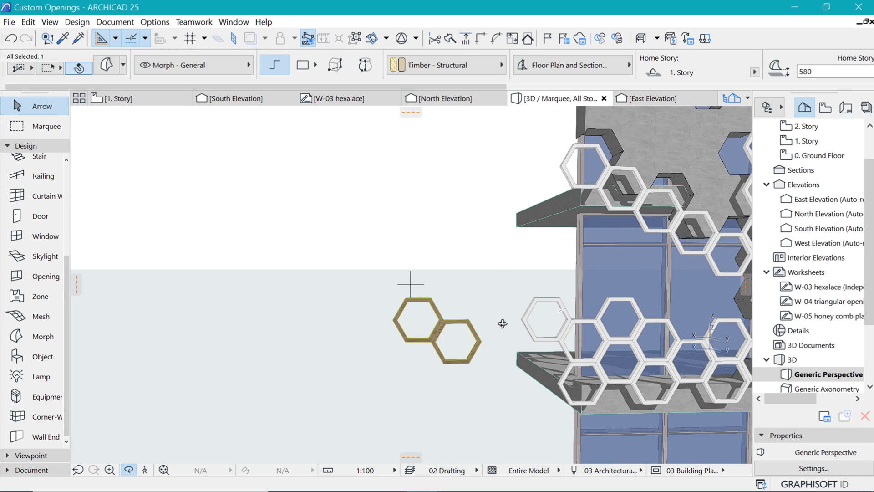
{"action": "scroll", "coordinate": [367, 370], "scroll_direction": "down", "scroll_amount": 4}
{"action": "left_click_drag", "start_coordinate": [651, 321], "coordinate": [506, 359]}
{"action": "scroll", "coordinate": [382, 360], "scroll_direction": "up", "scroll_amount": 5}
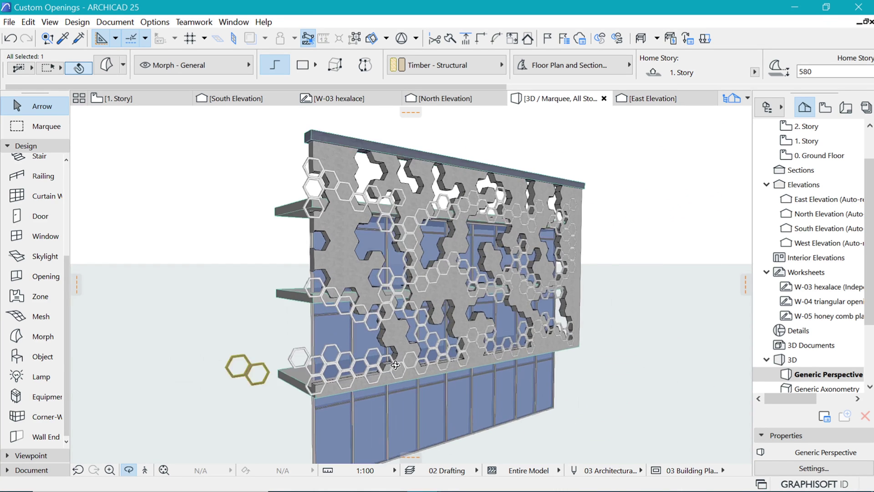